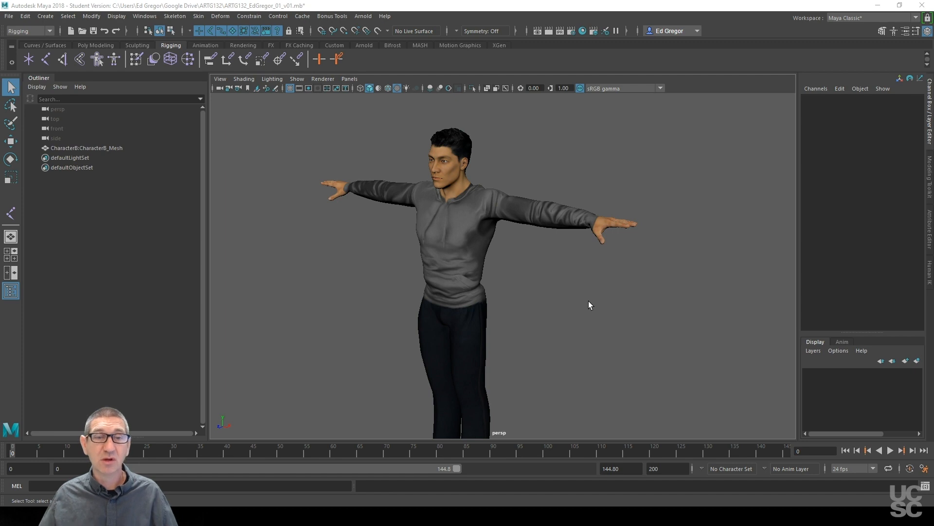
Start the Joint Tool and place the root joint at the character's pelvis in the side view, at about Y 104.2, Z 4.6
{"action": "mouse_move", "coordinate": [559, 302]}
{"action": "left_mouse_down", "text": "alt"}
{"action": "mouse_move", "coordinate": [626, 319]}
{"action": "mouse_move", "coordinate": [590, 319]}
{"action": "mouse_move", "coordinate": [591, 333]}
{"action": "mouse_move", "coordinate": [558, 312]}
{"action": "left_mouse_up", "text": "alt"}
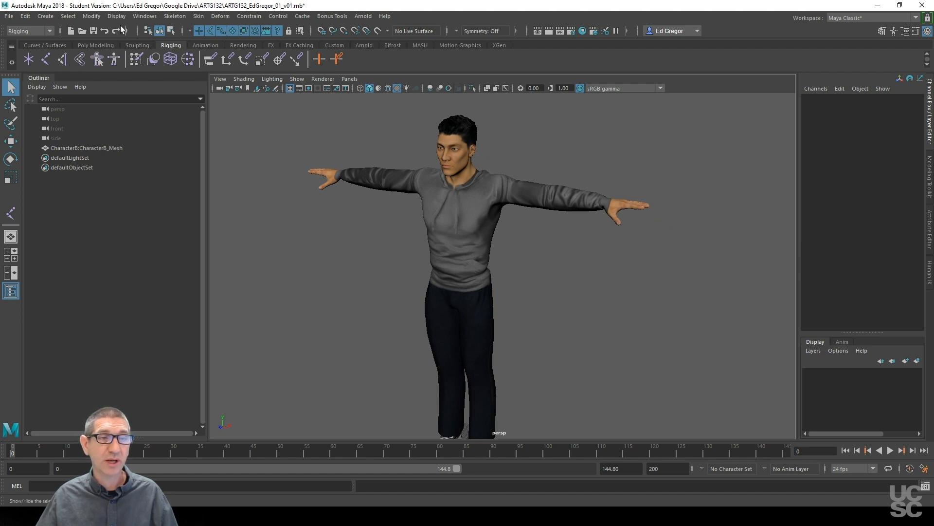
{"action": "left_click", "coordinate": [24, 31]}
{"action": "left_click", "coordinate": [30, 51]}
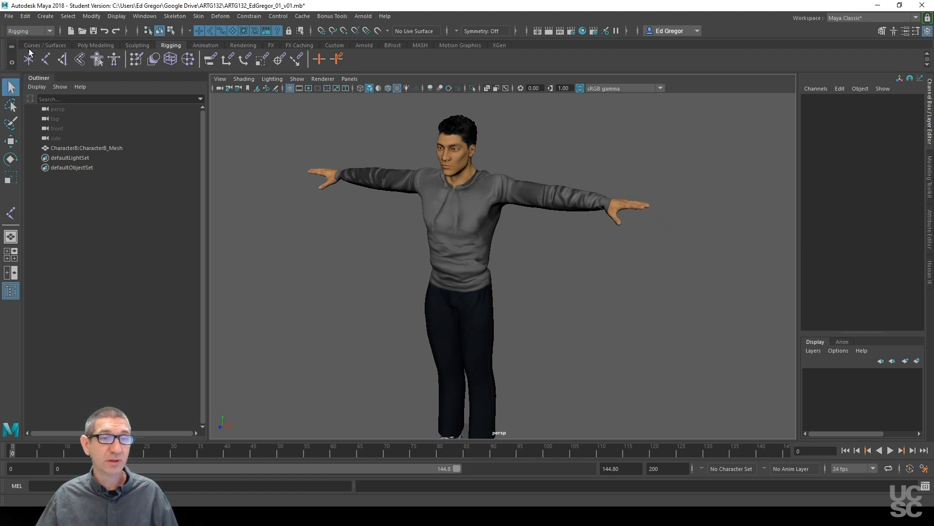
{"action": "left_click", "coordinate": [175, 16]}
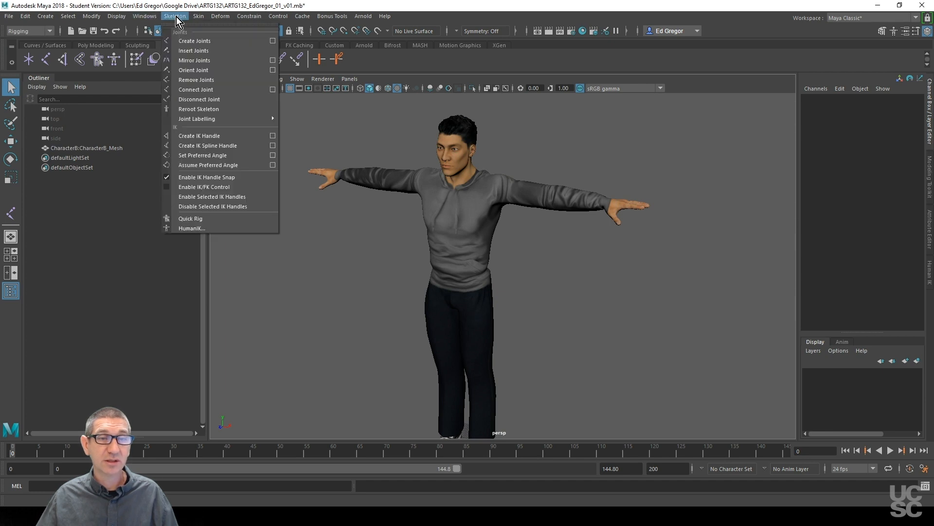
{"action": "left_click", "coordinate": [192, 42]}
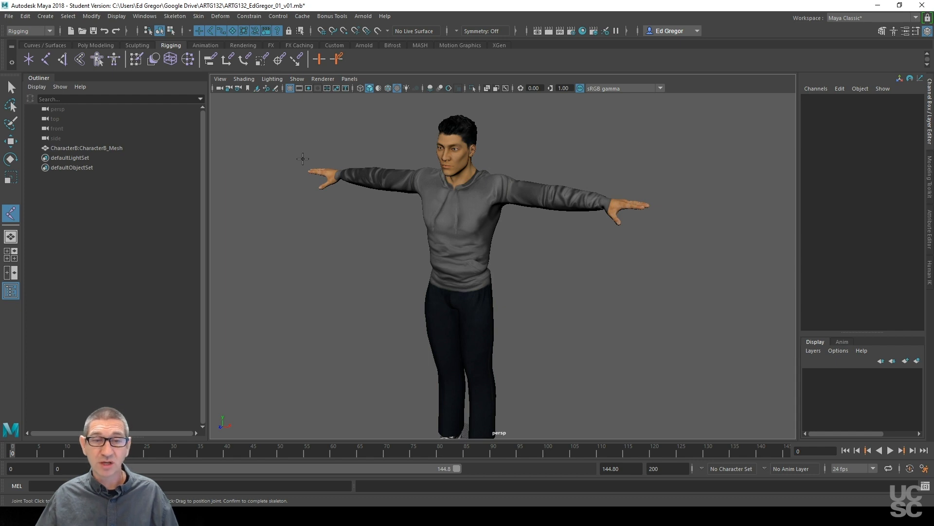
{"action": "mouse_move", "coordinate": [376, 285]}
{"action": "middle_mouse_down", "text": "alt"}
{"action": "mouse_move", "coordinate": [371, 263]}
{"action": "mouse_move", "coordinate": [374, 273]}
{"action": "middle_mouse_up", "text": "alt"}
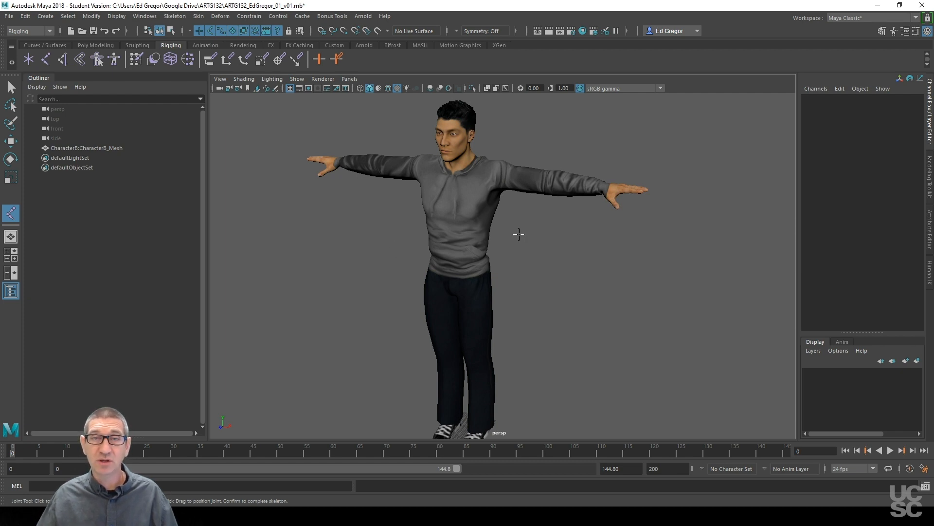
{"action": "key", "text": "space"}
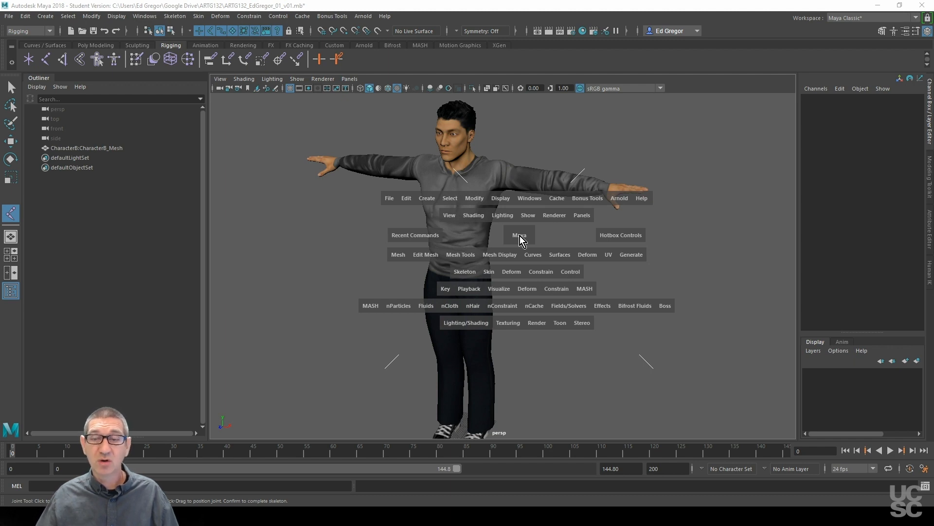
{"action": "left_click_drag", "start_coordinate": [519, 235], "coordinate": [537, 235]}
{"action": "right_click_drag", "start_coordinate": [552, 305], "coordinate": [608, 287], "text": "alt"}
{"action": "middle_click_drag", "start_coordinate": [599, 278], "coordinate": [589, 297], "text": "alt"}
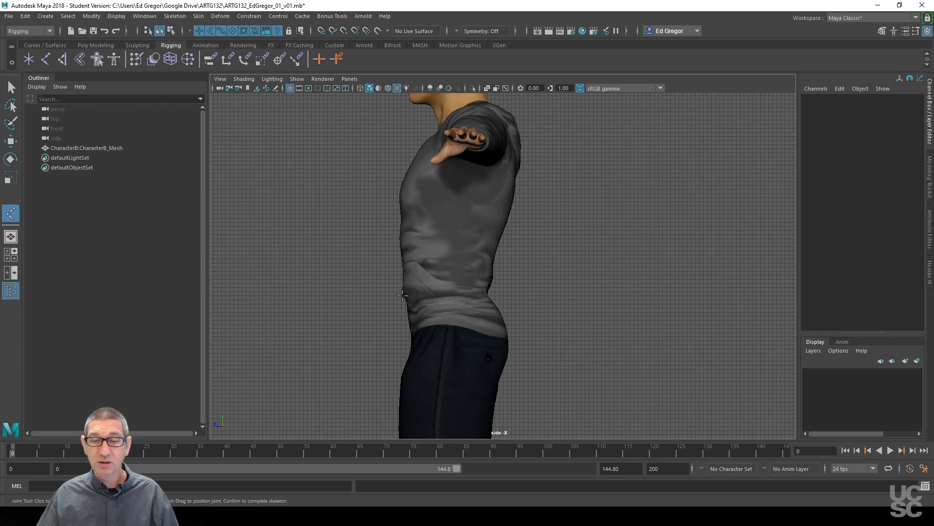
{"action": "left_click", "coordinate": [455, 318]}
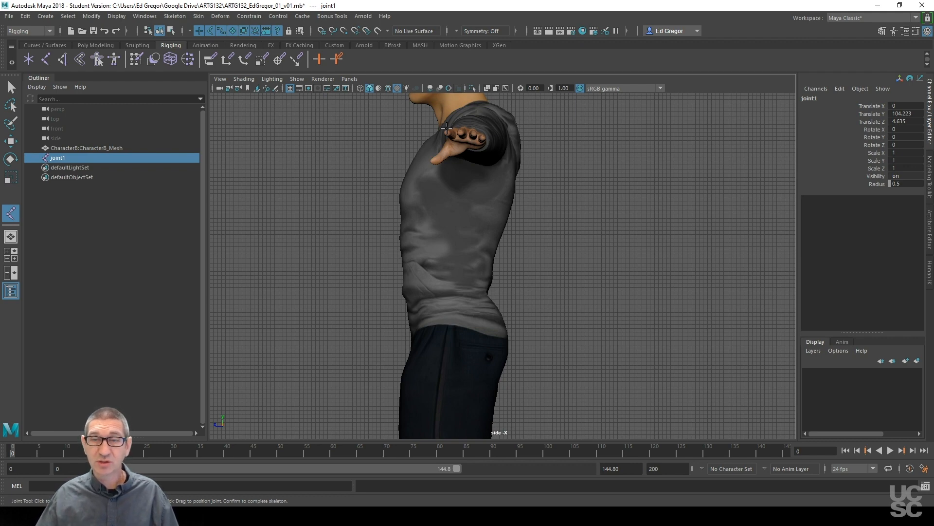
Turn on X-Ray Joints and add three spine joints up to the chest, about 5.8, 15.4 and 16.3 units apart
{"action": "left_click", "coordinate": [506, 89]}
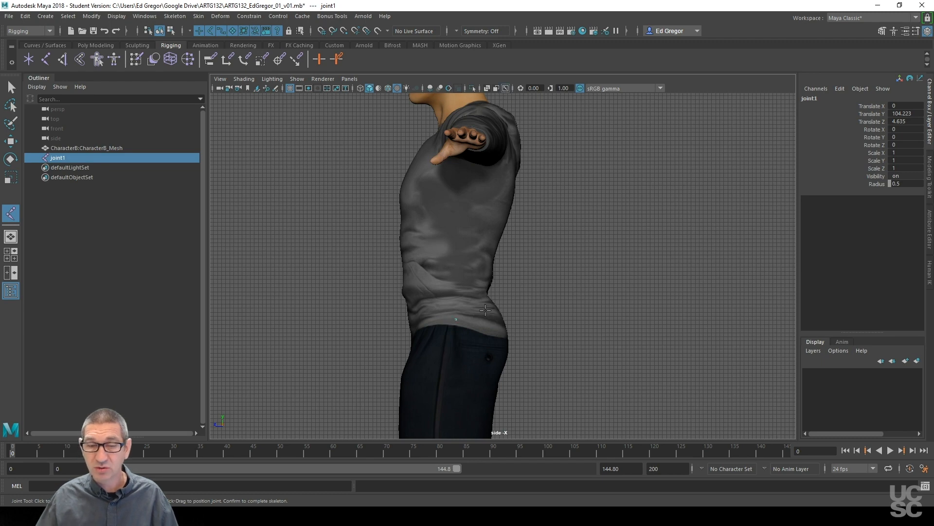
{"action": "right_click_drag", "start_coordinate": [531, 317], "coordinate": [508, 355], "text": "alt"}
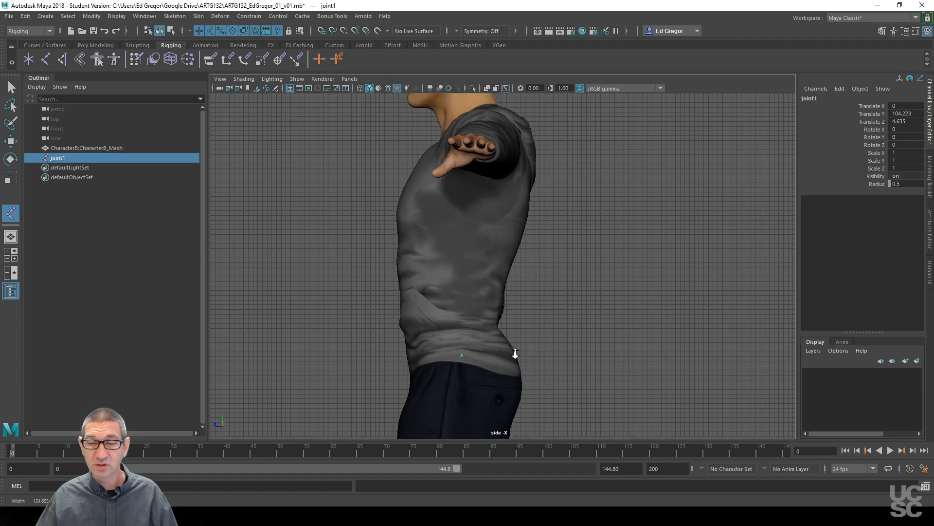
{"action": "right_click_drag", "start_coordinate": [588, 349], "coordinate": [569, 353], "text": "alt"}
{"action": "middle_click_drag", "start_coordinate": [580, 345], "coordinate": [605, 331], "text": "alt"}
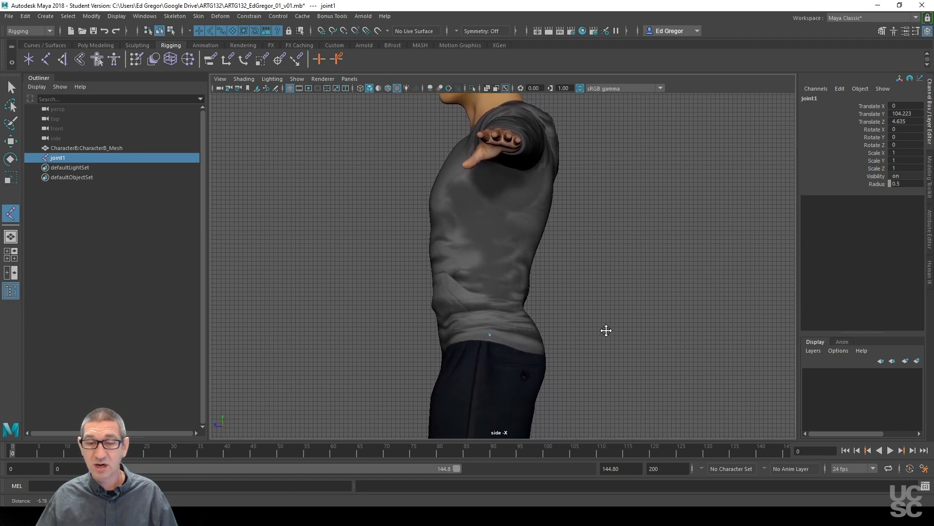
{"action": "left_click", "coordinate": [493, 309]}
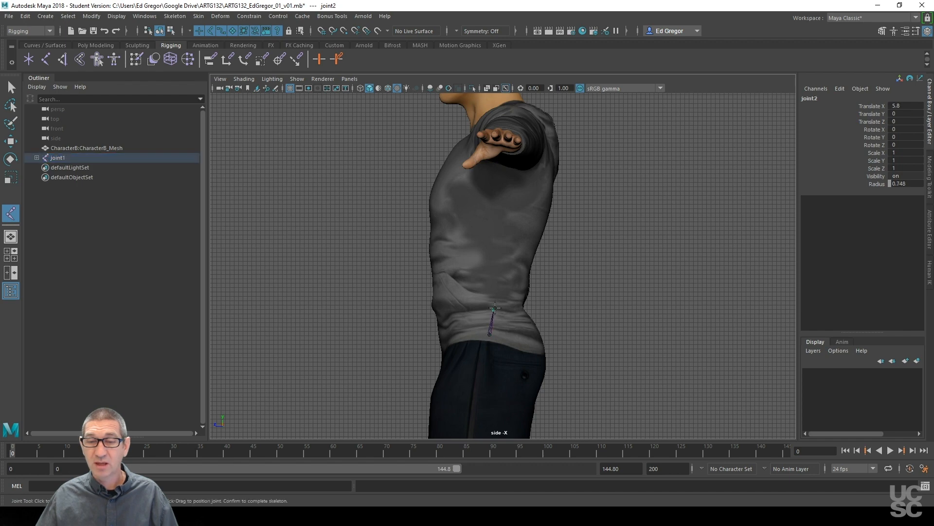
{"action": "left_click", "coordinate": [508, 242]}
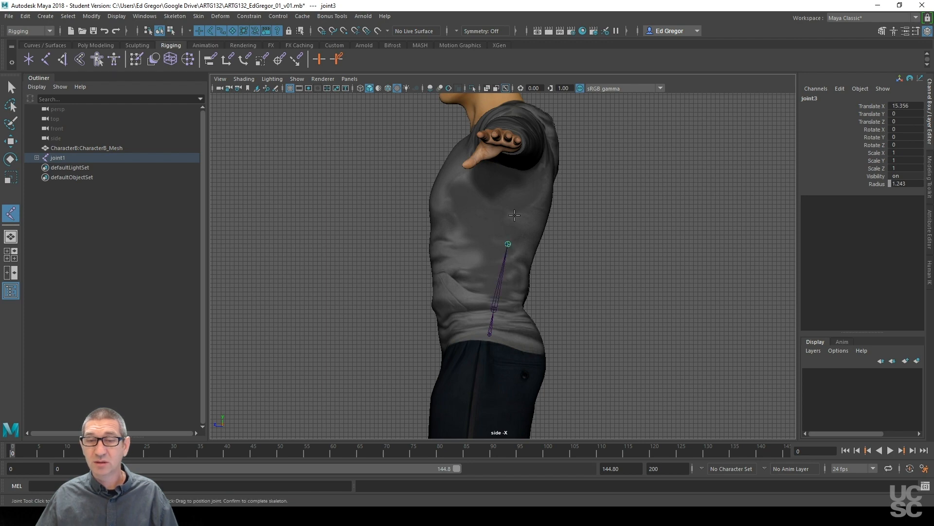
{"action": "left_click", "coordinate": [523, 167]}
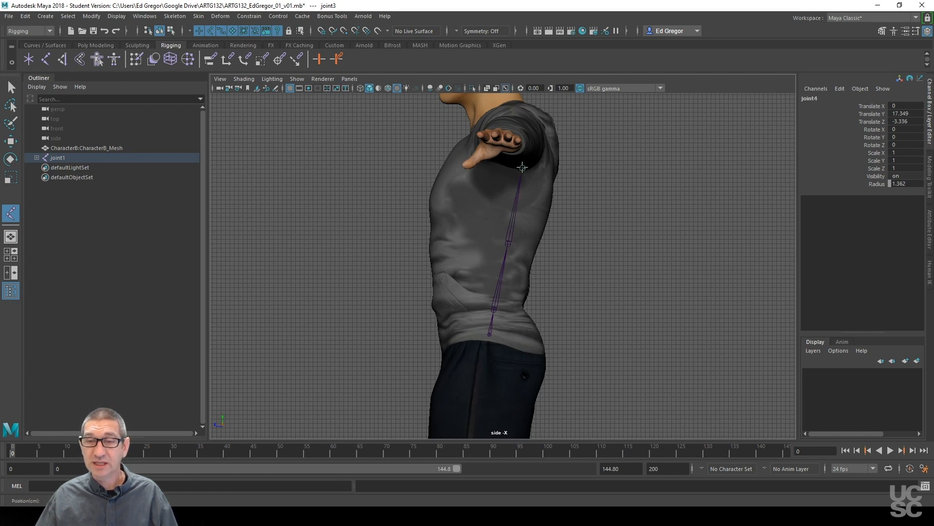
{"action": "mouse_move", "coordinate": [522, 168]}
{"action": "left_mouse_down"}
{"action": "mouse_move", "coordinate": [496, 174]}
{"action": "mouse_move", "coordinate": [521, 168]}
{"action": "left_mouse_up"}
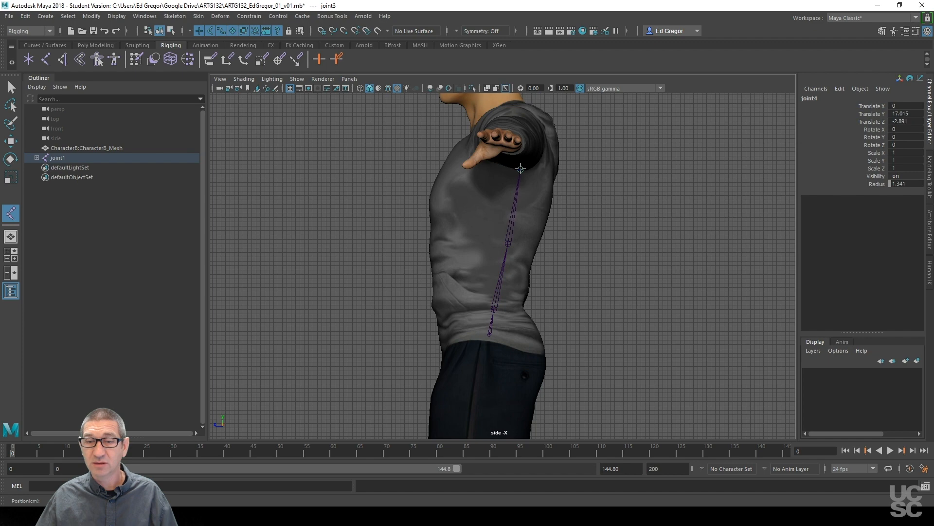
{"action": "left_click_drag", "start_coordinate": [520, 167], "coordinate": [518, 172]}
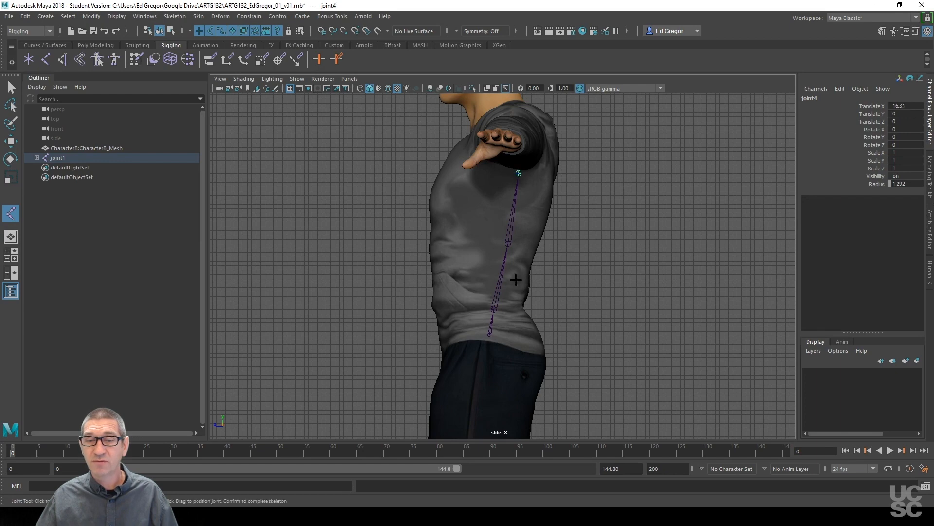
Extend the chain with joints at the neck base, the skull base and the top of the head, and complete the skeleton
{"action": "middle_click_drag", "start_coordinate": [627, 224], "coordinate": [622, 323], "text": "alt"}
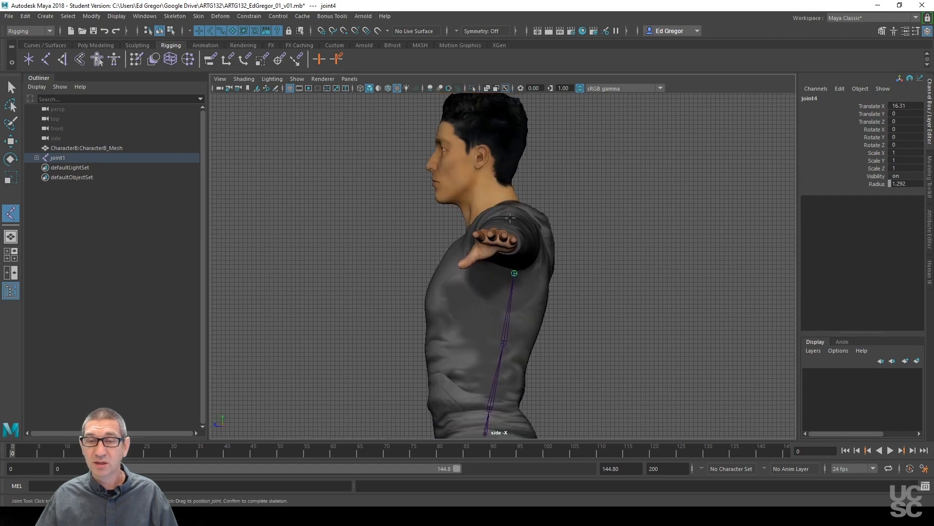
{"action": "left_click_drag", "start_coordinate": [493, 209], "coordinate": [493, 210]}
{"action": "left_click", "coordinate": [482, 169]}
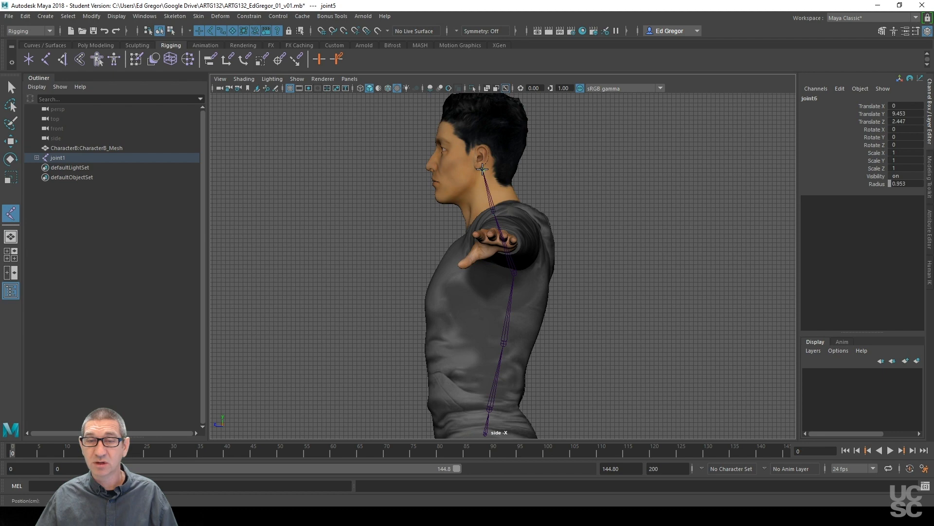
{"action": "middle_click_drag", "start_coordinate": [578, 185], "coordinate": [596, 250], "text": "alt"}
{"action": "mouse_move", "coordinate": [501, 161]}
{"action": "left_mouse_down"}
{"action": "mouse_move", "coordinate": [488, 163]}
{"action": "mouse_move", "coordinate": [499, 161]}
{"action": "left_mouse_up"}
{"action": "left_click_drag", "start_coordinate": [489, 160], "coordinate": [495, 162]}
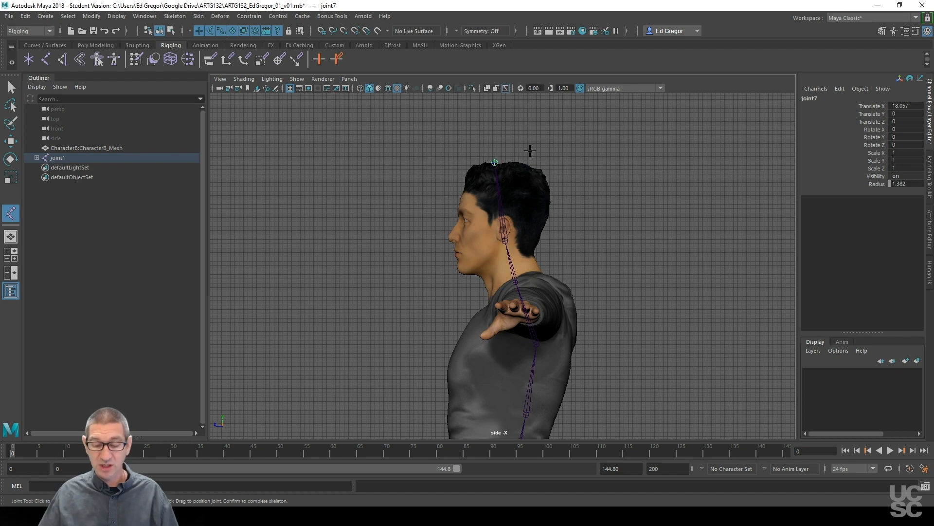
{"action": "key", "text": "Return"}
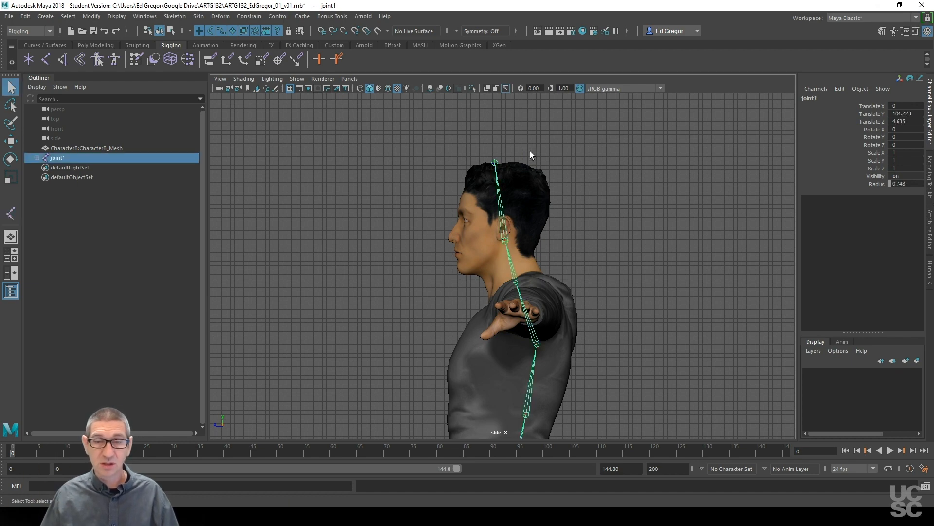
Rotate the mid-spine joint to about 6.3° and the chest joint to about 10.2° in Z
{"action": "middle_click_drag", "start_coordinate": [640, 310], "coordinate": [584, 253], "text": "alt"}
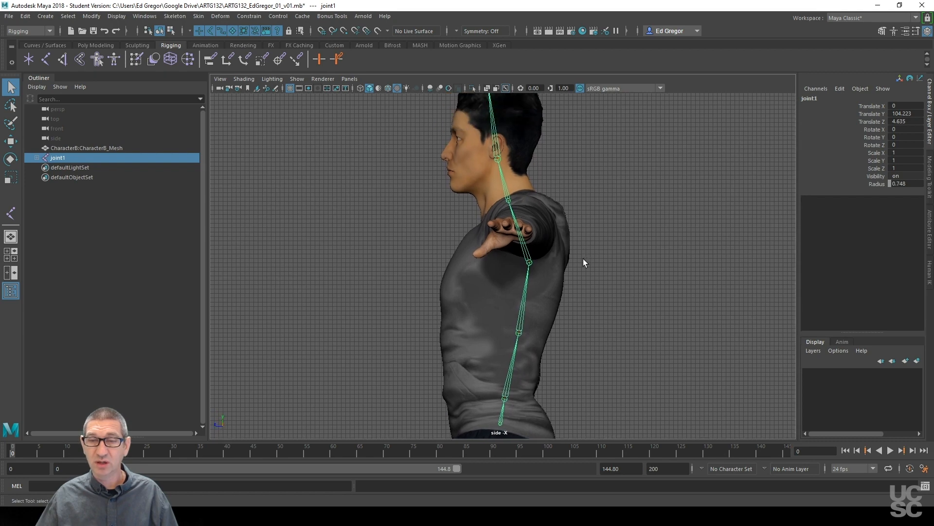
{"action": "middle_click_drag", "start_coordinate": [625, 276], "coordinate": [622, 270], "text": "alt"}
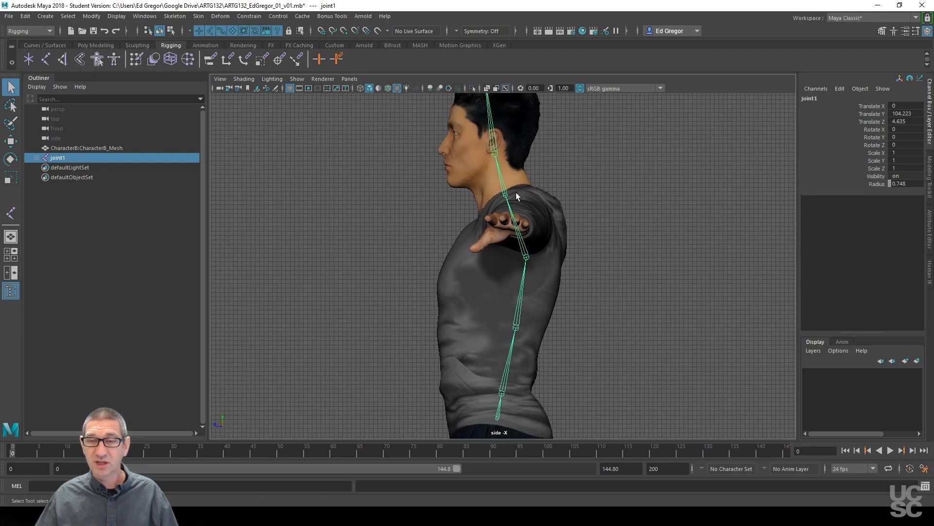
{"action": "middle_click_drag", "start_coordinate": [515, 185], "coordinate": [512, 199], "text": "alt"}
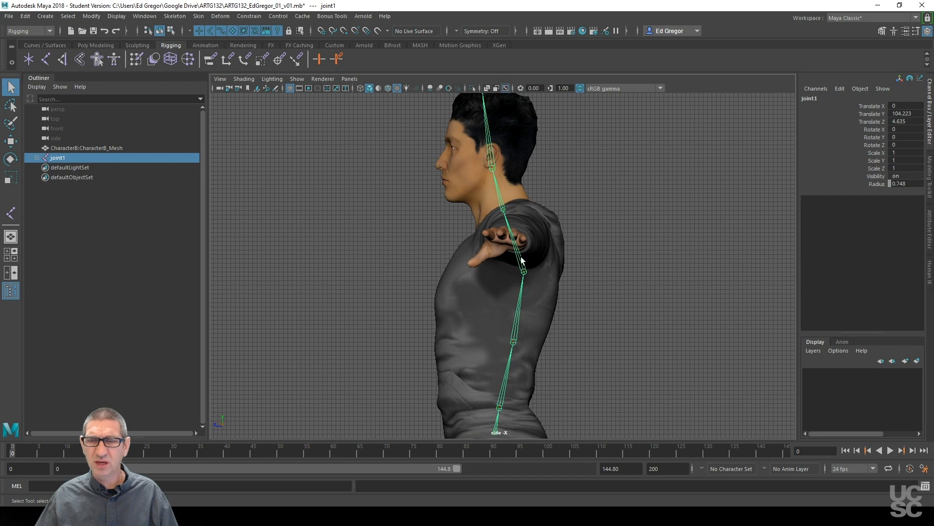
{"action": "middle_click_drag", "start_coordinate": [597, 315], "coordinate": [604, 286], "text": "alt"}
{"action": "left_click", "coordinate": [522, 272]}
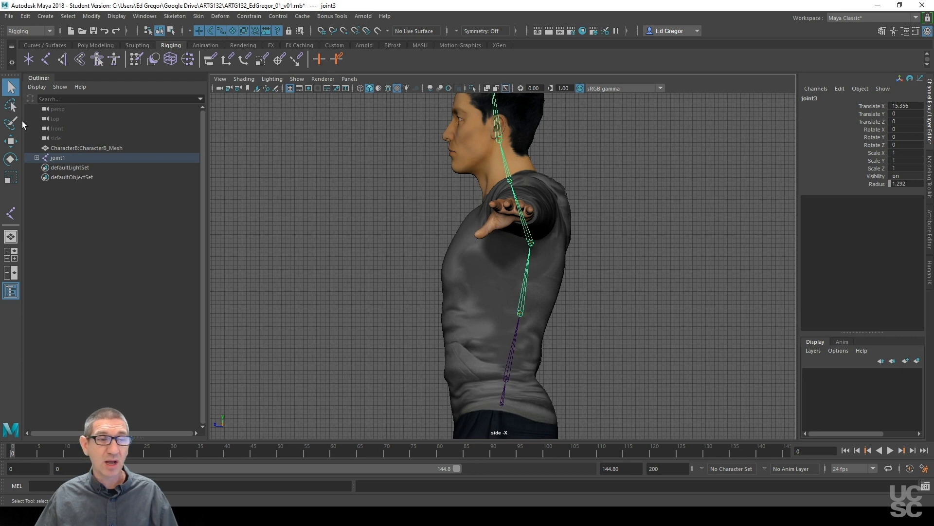
{"action": "left_click", "coordinate": [10, 159]}
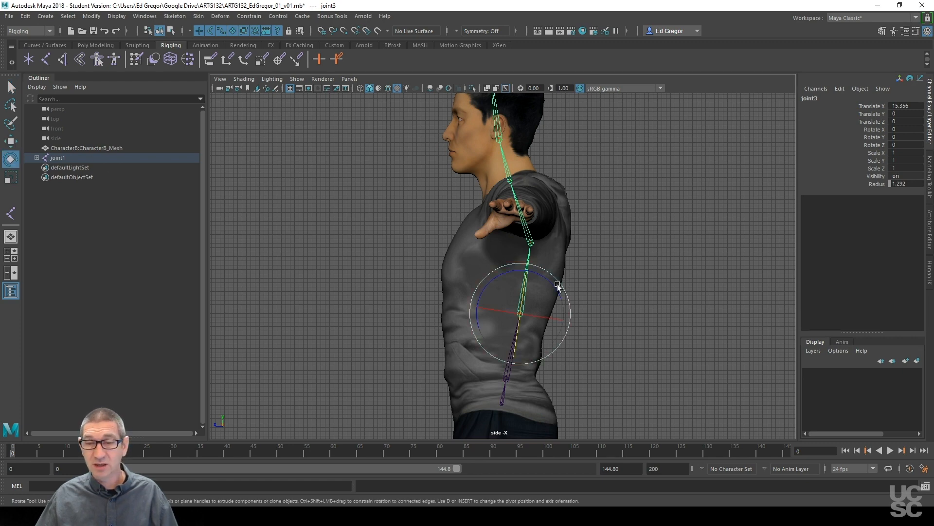
{"action": "left_click_drag", "start_coordinate": [558, 286], "coordinate": [543, 247]}
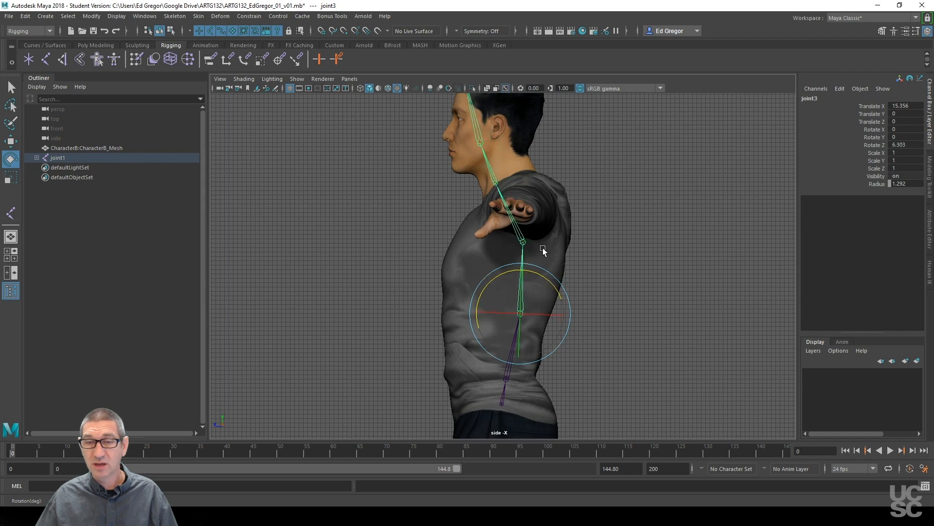
{"action": "left_click", "coordinate": [508, 212]}
{"action": "left_click_drag", "start_coordinate": [530, 199], "coordinate": [538, 201]}
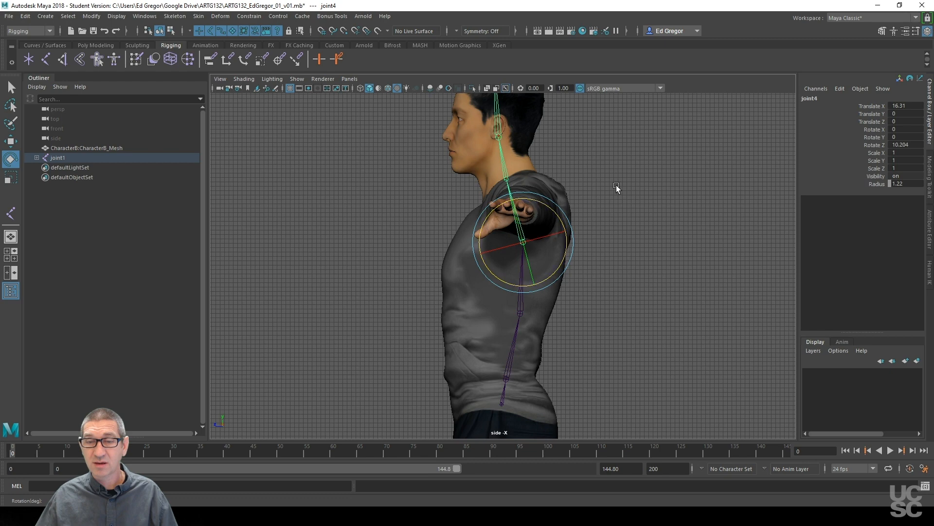
Rotate the neck-base joint slightly forward and the skull-base joint to about 2.75° in Z
{"action": "middle_click_drag", "start_coordinate": [617, 188], "coordinate": [624, 252], "text": "alt"}
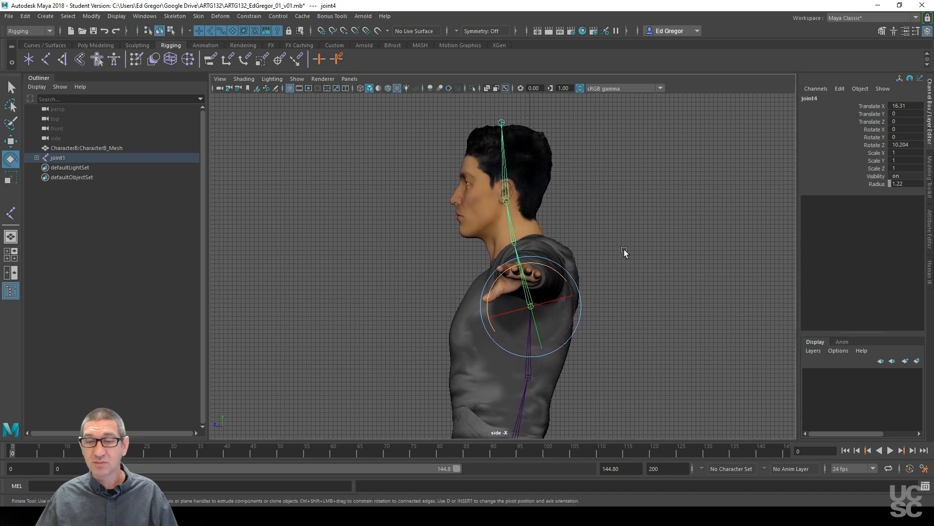
{"action": "left_click", "coordinate": [510, 224]}
{"action": "left_click_drag", "start_coordinate": [526, 202], "coordinate": [521, 201]}
{"action": "left_click", "coordinate": [501, 198]}
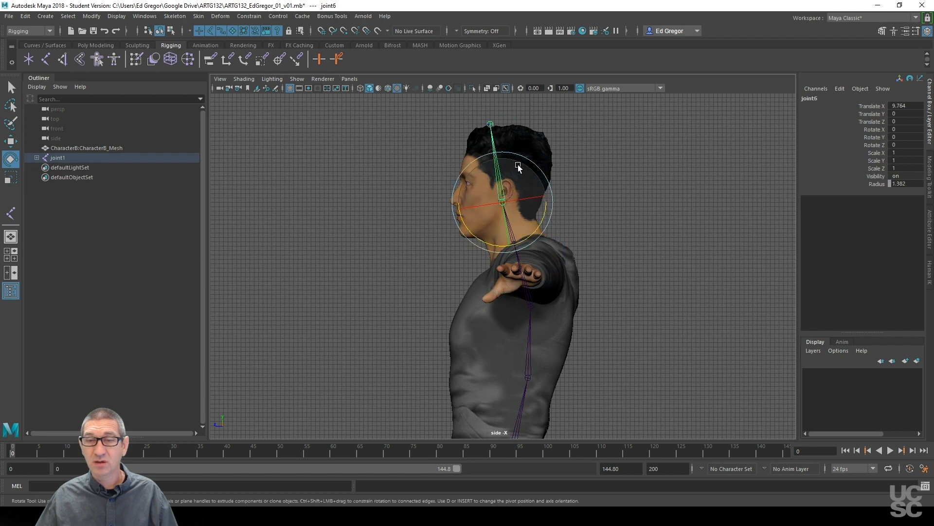
{"action": "left_click_drag", "start_coordinate": [474, 235], "coordinate": [472, 233]}
{"action": "middle_click_drag", "start_coordinate": [635, 355], "coordinate": [621, 248], "text": "alt"}
{"action": "right_click_drag", "start_coordinate": [649, 299], "coordinate": [556, 262], "text": "alt"}
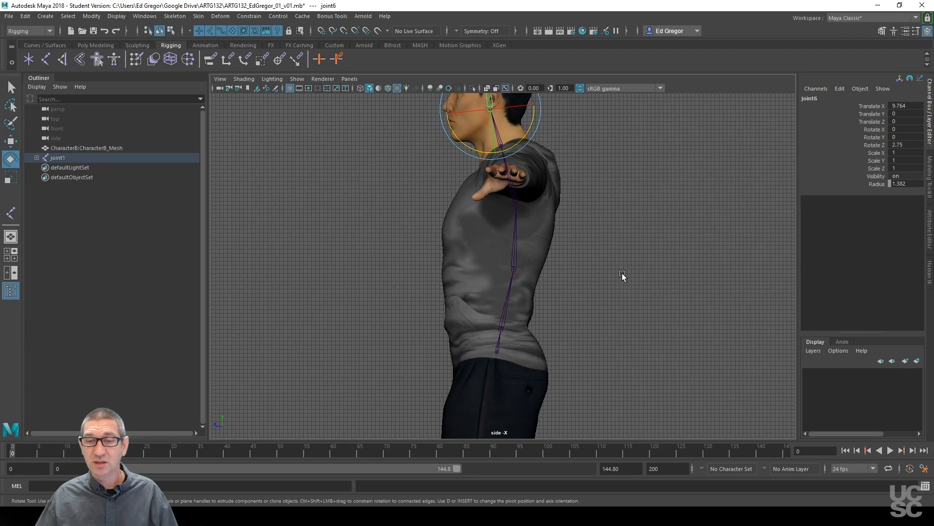
{"action": "left_click", "coordinate": [507, 321]}
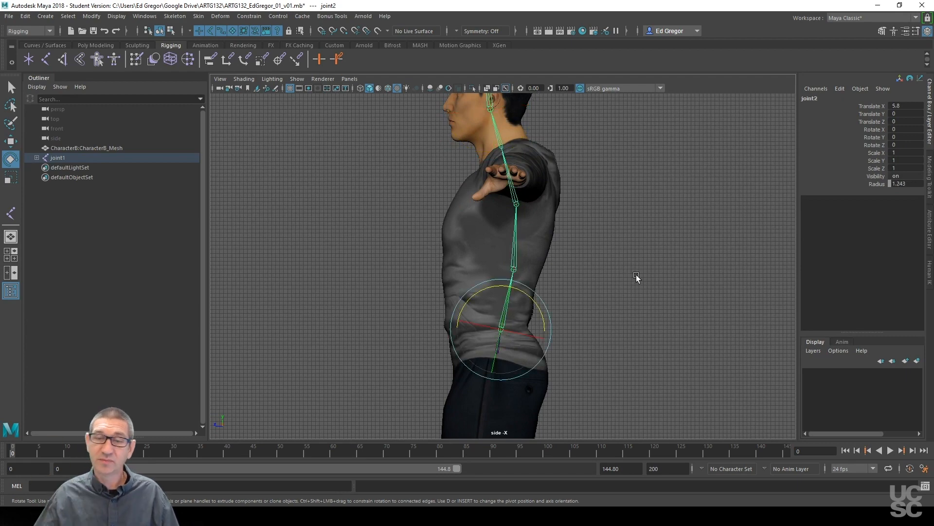
{"action": "middle_click_drag", "start_coordinate": [636, 278], "coordinate": [618, 361], "text": "alt"}
{"action": "right_click_drag", "start_coordinate": [649, 349], "coordinate": [615, 300], "text": "alt"}
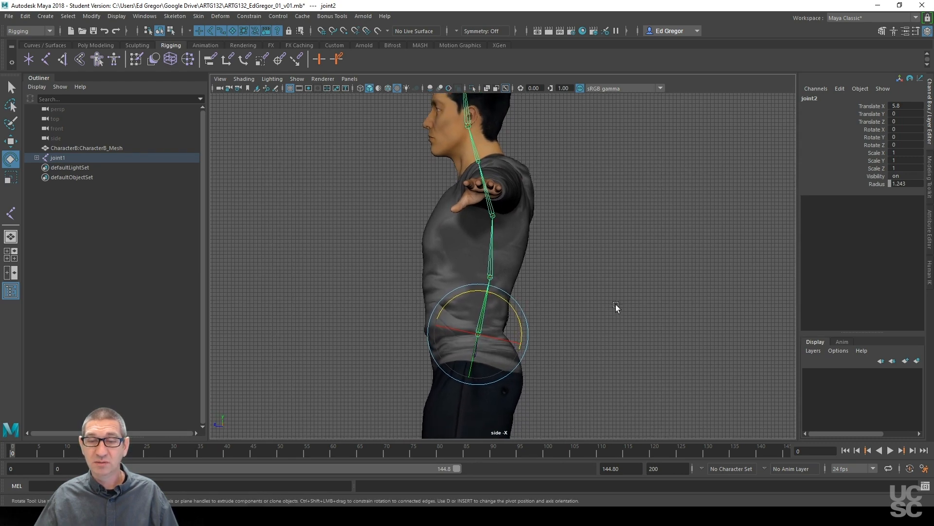
{"action": "middle_click_drag", "start_coordinate": [570, 275], "coordinate": [574, 293], "text": "alt"}
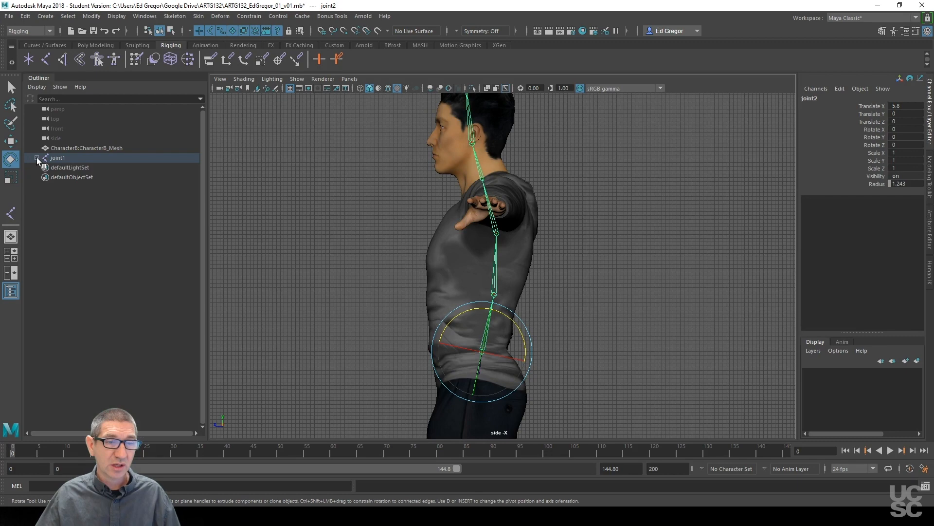
Rename the base joint of the skeleton, joint1, as Root
{"action": "left_click", "coordinate": [65, 157]}
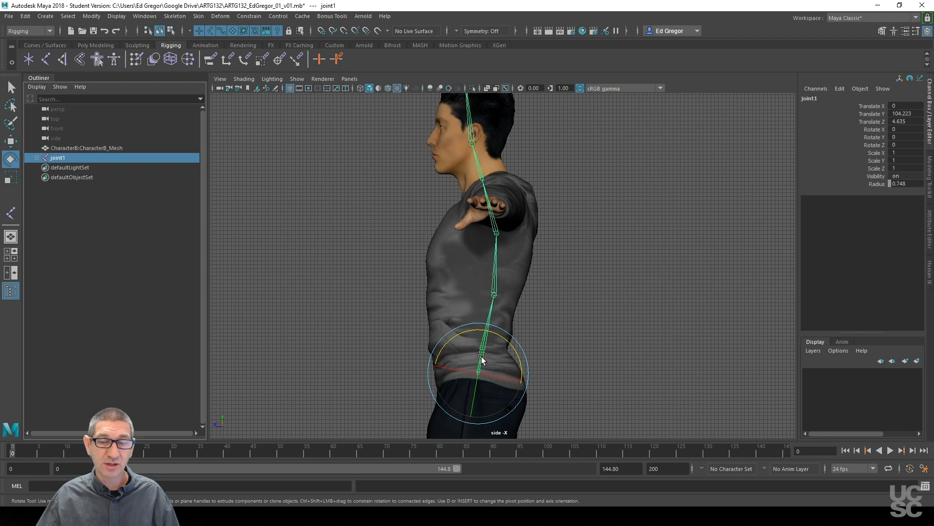
{"action": "double_click", "coordinate": [57, 159]}
{"action": "key", "text": "BackSpace"}
{"action": "type", "text": "Root"}
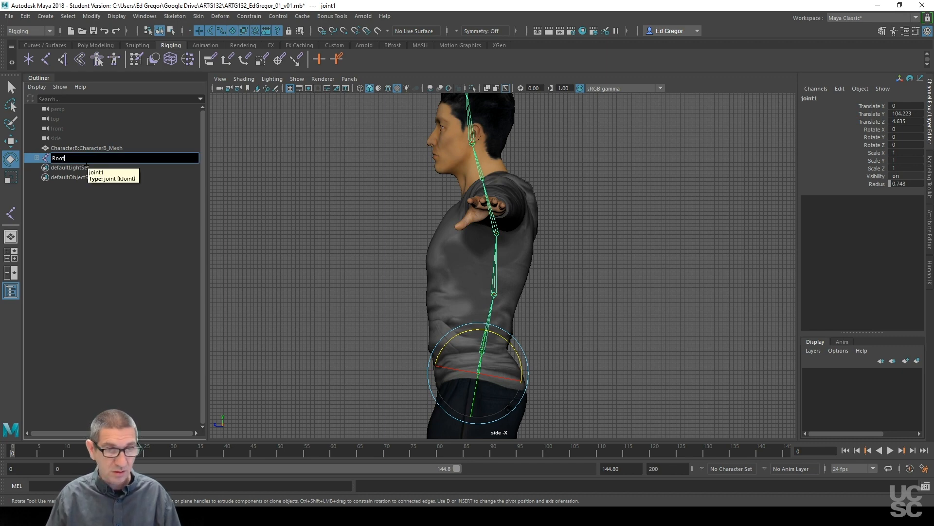
{"action": "key", "text": "Return"}
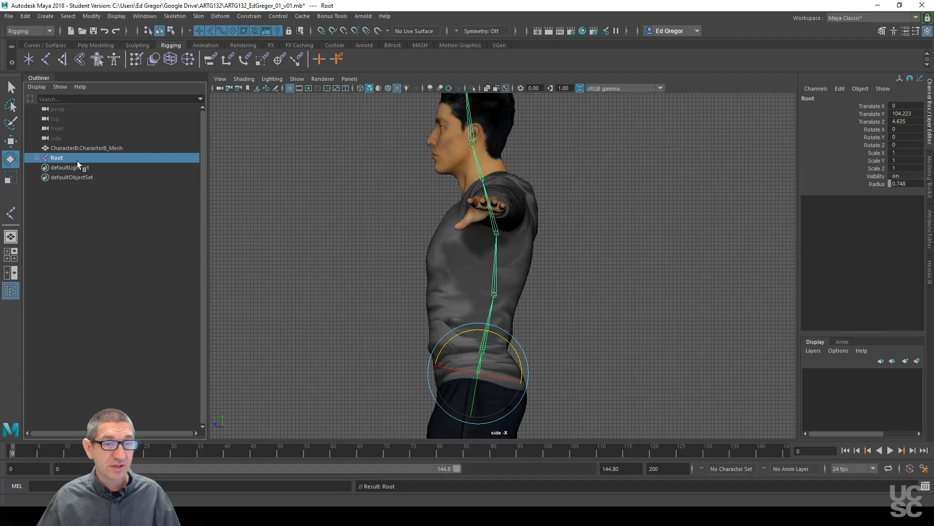
Expand the whole joint hierarchy under Root down to the last joint
{"action": "left_click", "coordinate": [38, 158], "text": "shift"}
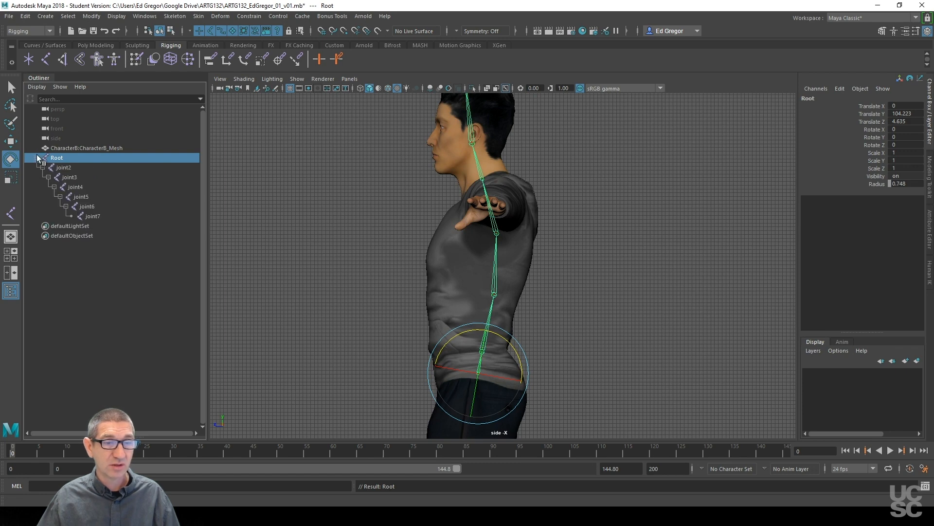
{"action": "left_click", "coordinate": [60, 198]}
{"action": "left_click", "coordinate": [60, 197]}
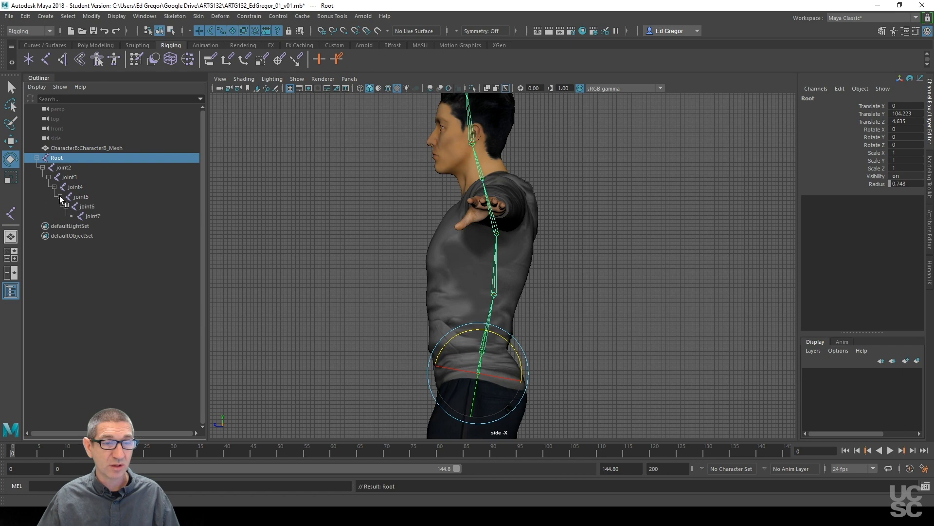
{"action": "left_click", "coordinate": [37, 158]}
{"action": "left_click", "coordinate": [38, 159]}
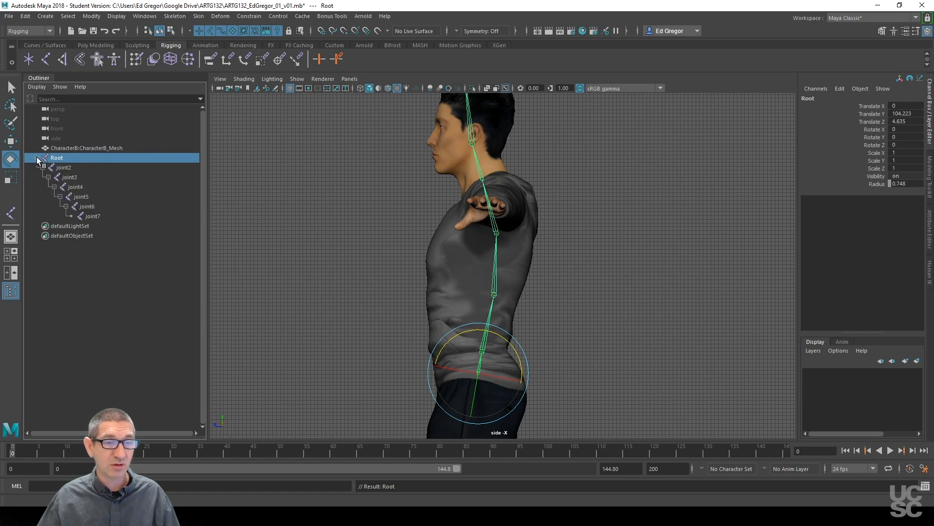
Rename joint2, the first joint above the root, as Spine1
{"action": "left_click", "coordinate": [65, 168]}
{"action": "double_click", "coordinate": [65, 168]}
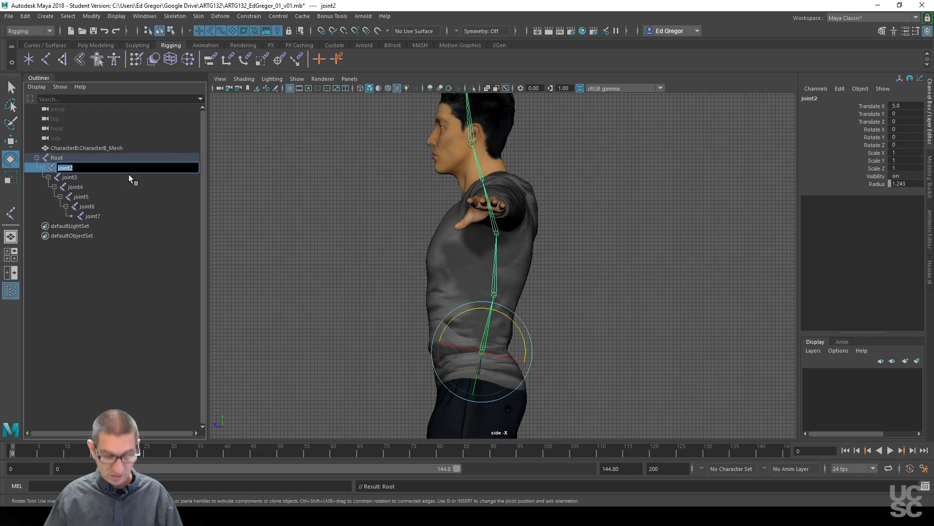
{"action": "type", "text": "Spi"}
{"action": "key", "text": "BackSpace"}
{"action": "key", "text": "BackSpace"}
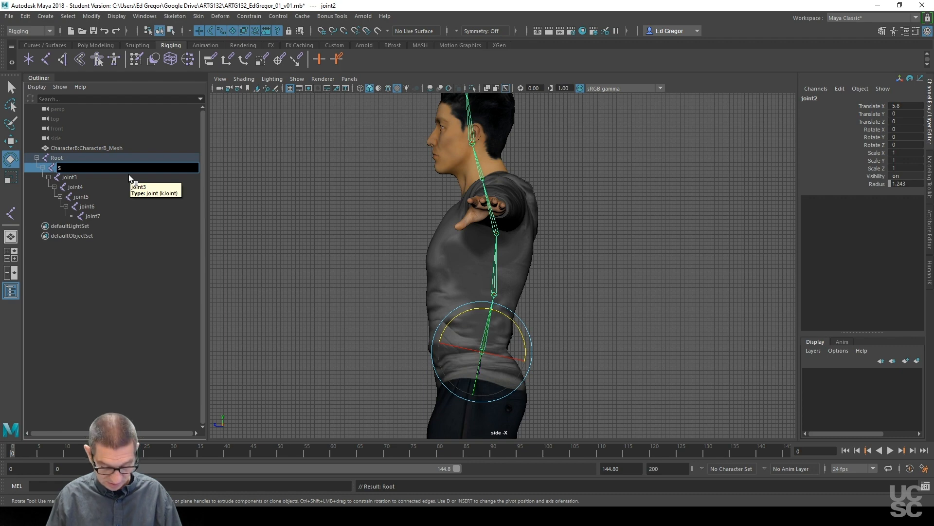
{"action": "type", "text": "pine1"}
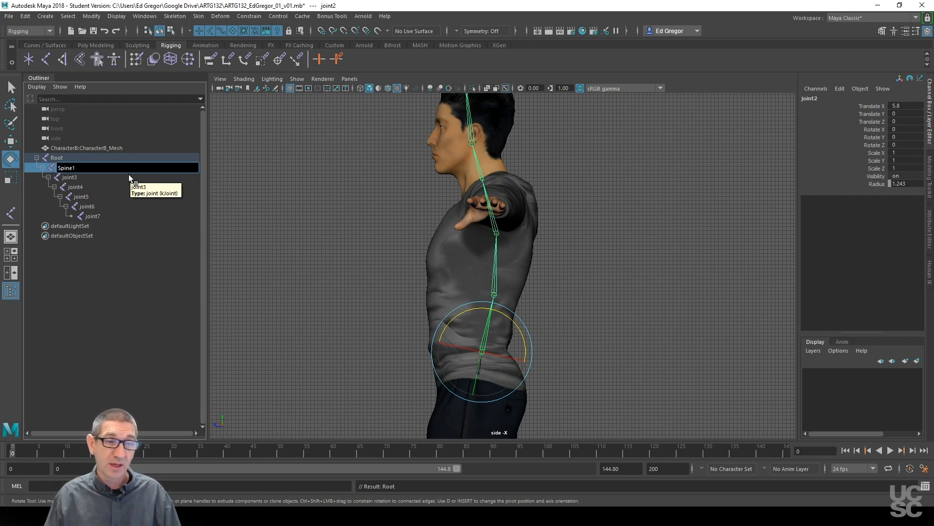
{"action": "key", "text": "Return"}
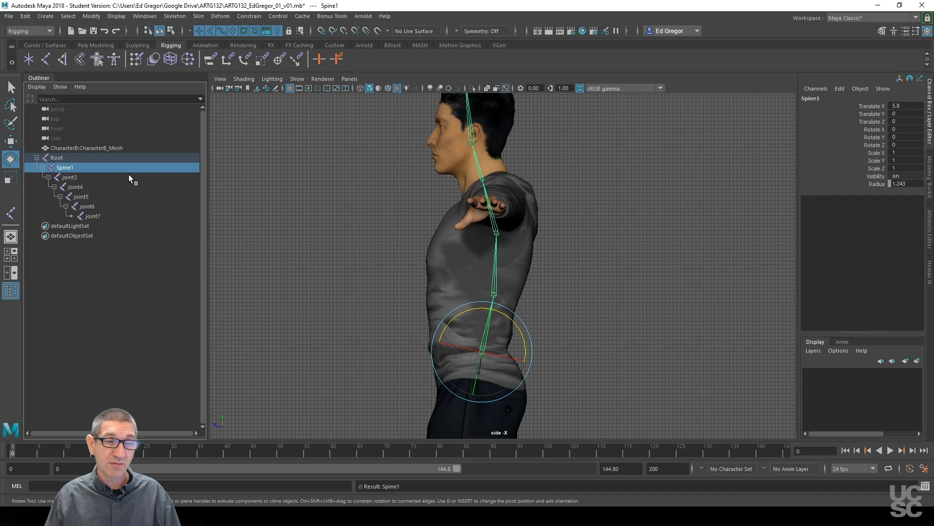
Rename the mid-spine joint as Spine2 and the chest joint as Spine3
{"action": "double_click", "coordinate": [99, 179]}
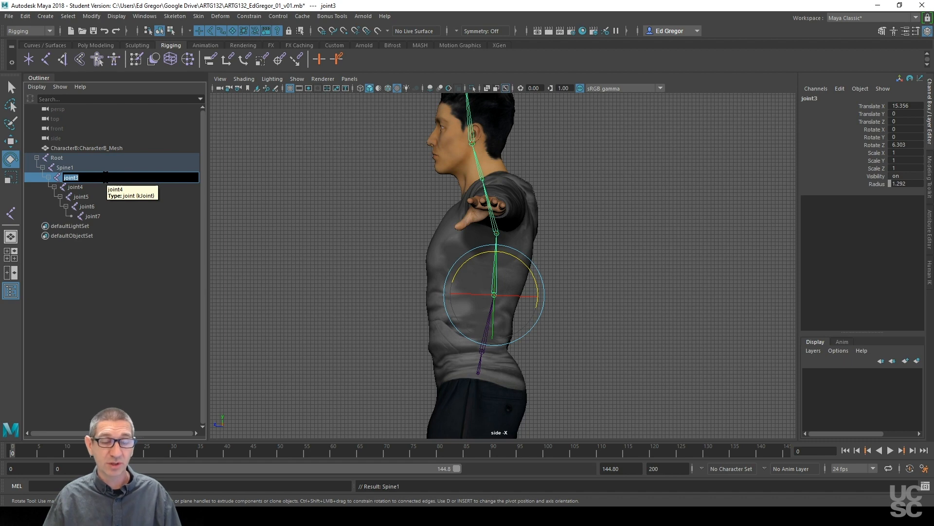
{"action": "type", "text": "Spine"}
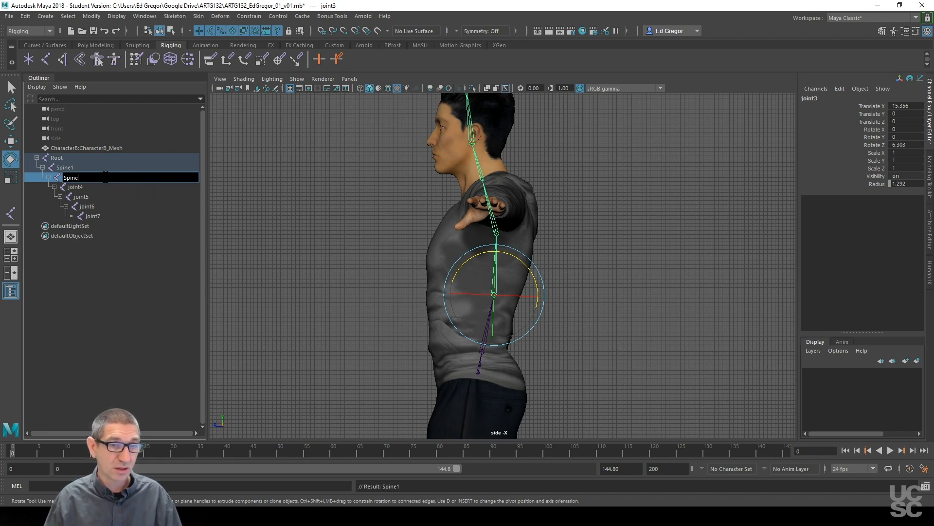
{"action": "type", "text": "2"}
{"action": "key", "text": "Return"}
{"action": "double_click", "coordinate": [104, 187]}
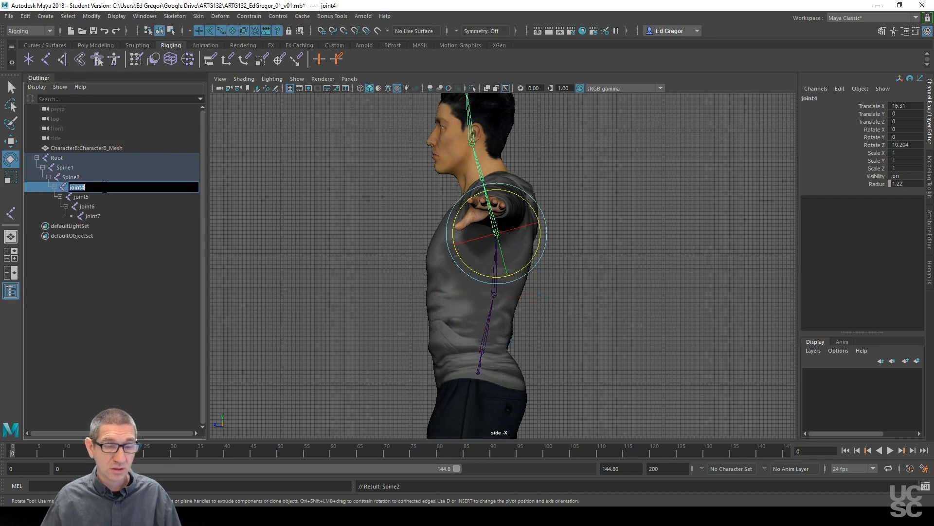
{"action": "type", "text": "Spine3"}
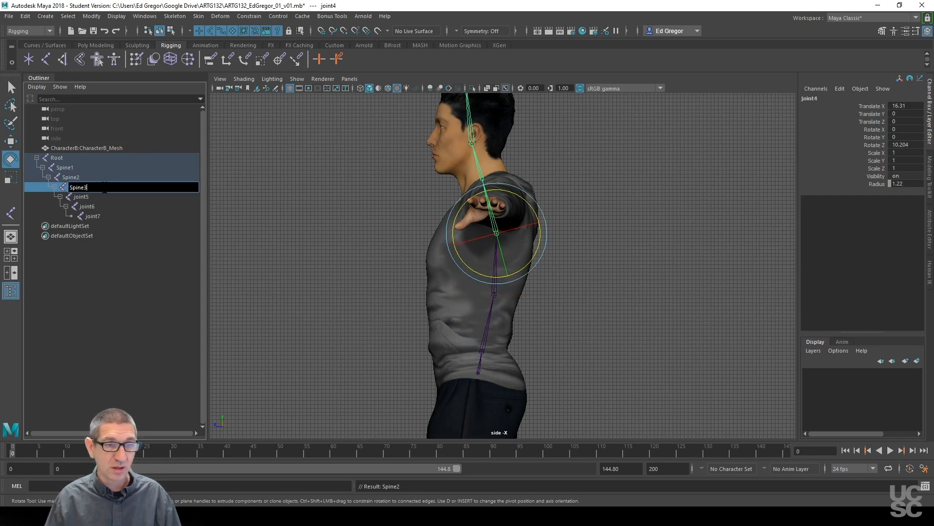
{"action": "key", "text": "Return"}
Rename the neck-base joint as Neck and the skull-base joint as Head
{"action": "double_click", "coordinate": [98, 196]}
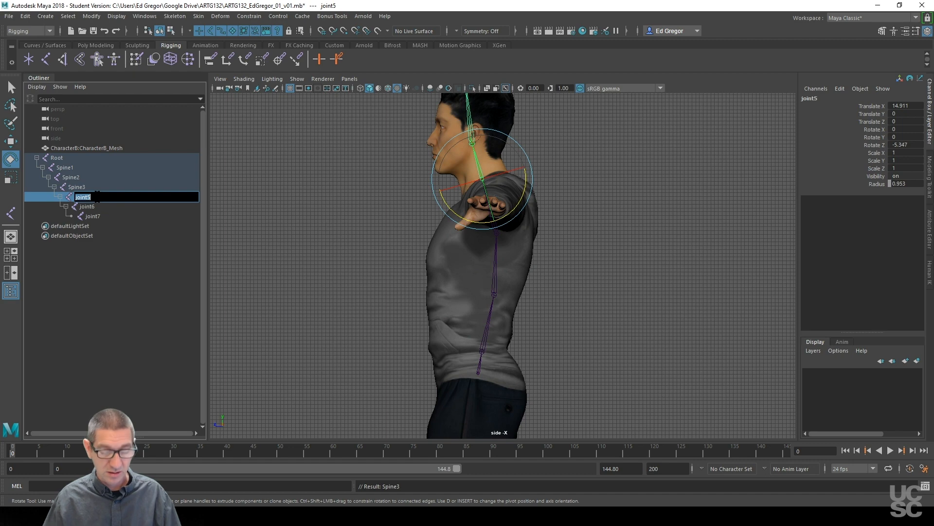
{"action": "type", "text": "Neck"}
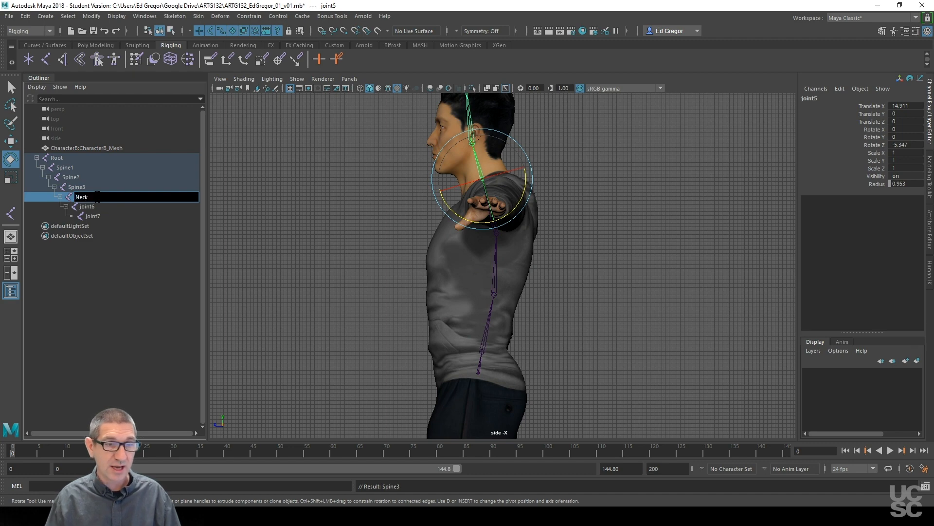
{"action": "key", "text": "Return"}
{"action": "double_click", "coordinate": [103, 206]}
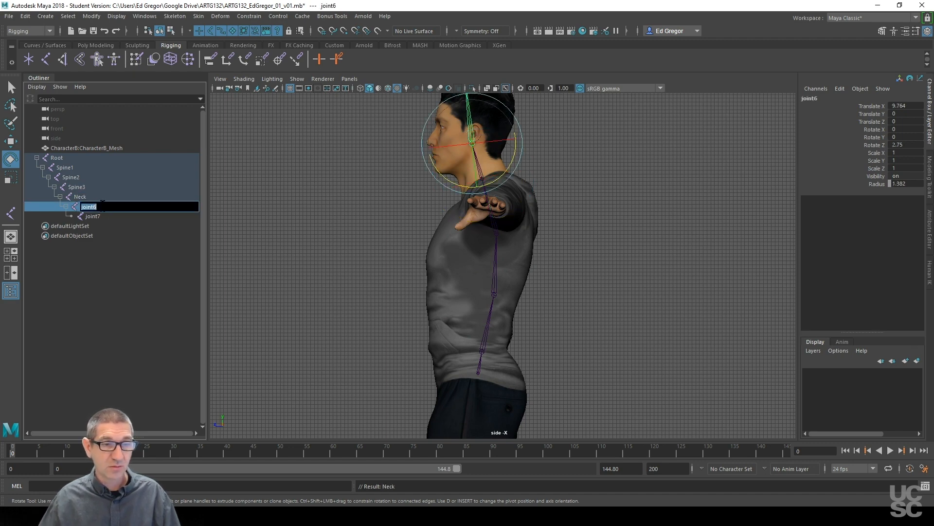
{"action": "type", "text": "H"}
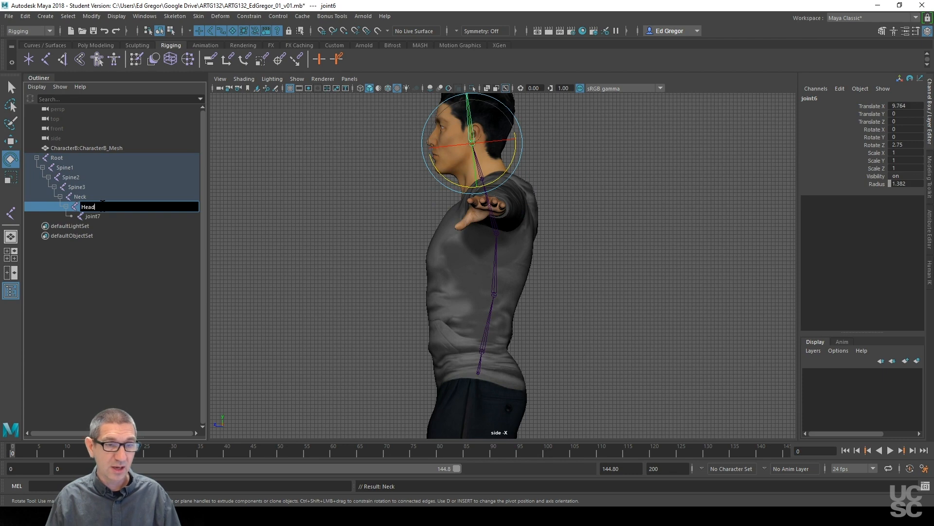
{"action": "type", "text": "ead"}
{"action": "key", "text": "Return"}
Rename the joint at the top of the head as Head_end
{"action": "double_click", "coordinate": [103, 213]}
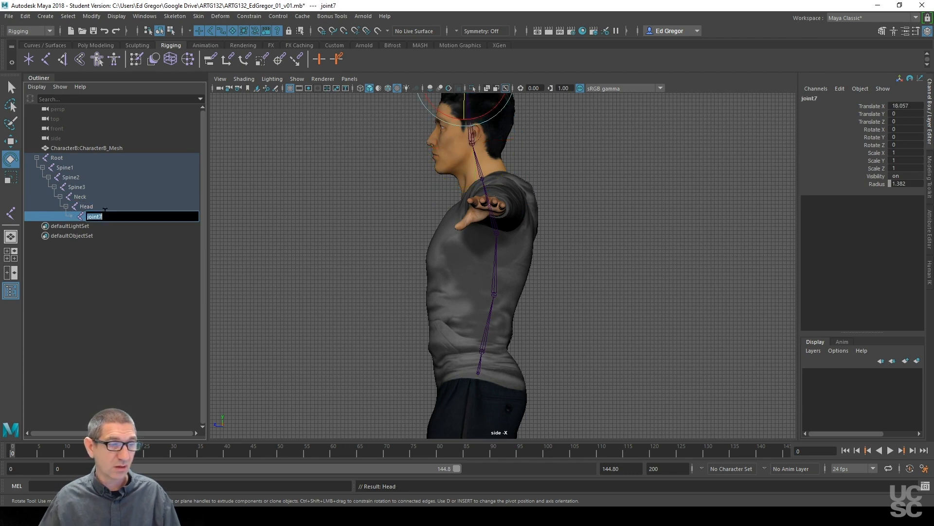
{"action": "type", "text": "Head"}
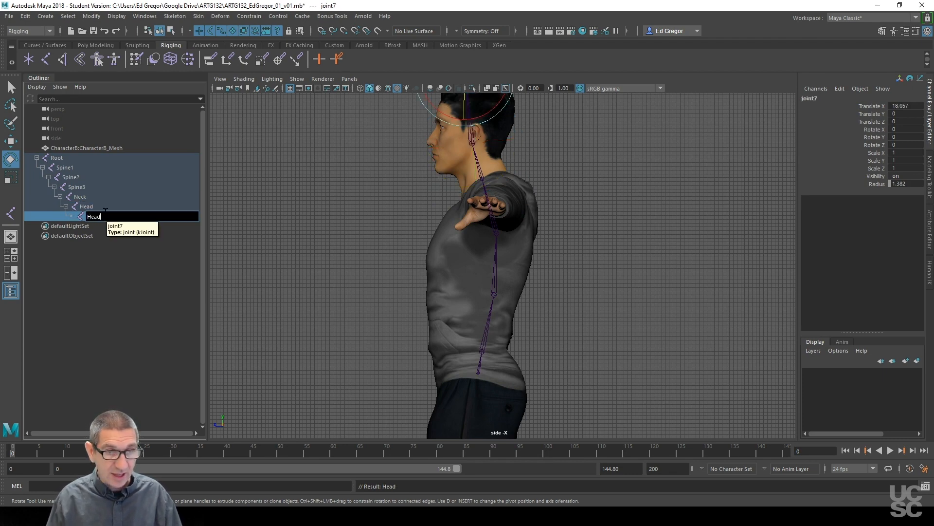
{"action": "type", "text": "_end"}
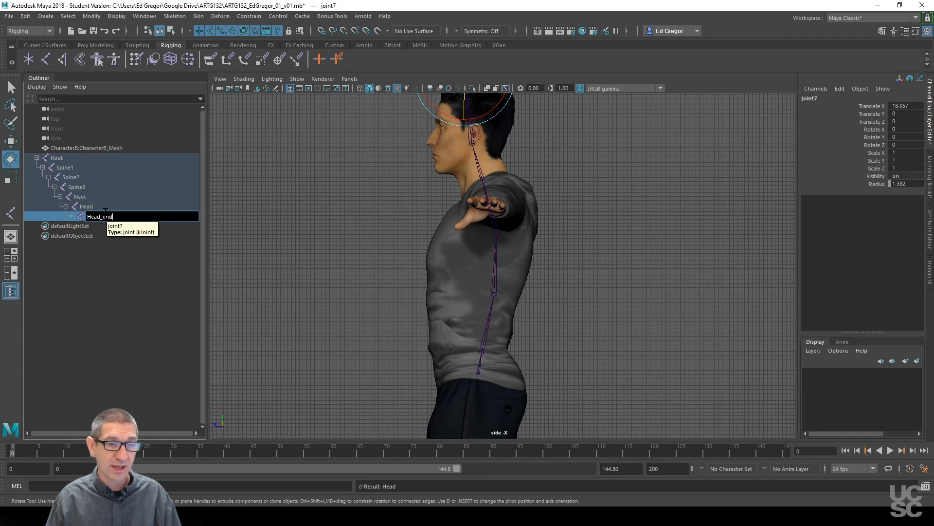
{"action": "key", "text": "Return"}
Select the Root joint and switch from the side view to the perspective view, framing the character's torso and legs
{"action": "middle_click_drag", "start_coordinate": [601, 207], "coordinate": [608, 258], "text": "alt"}
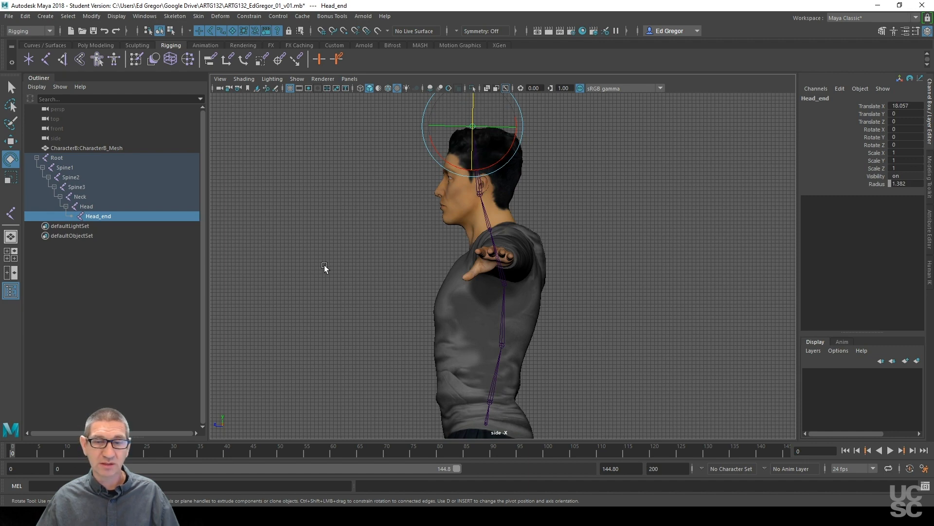
{"action": "middle_click_drag", "start_coordinate": [317, 246], "coordinate": [340, 261], "text": "alt"}
{"action": "left_click", "coordinate": [54, 157]}
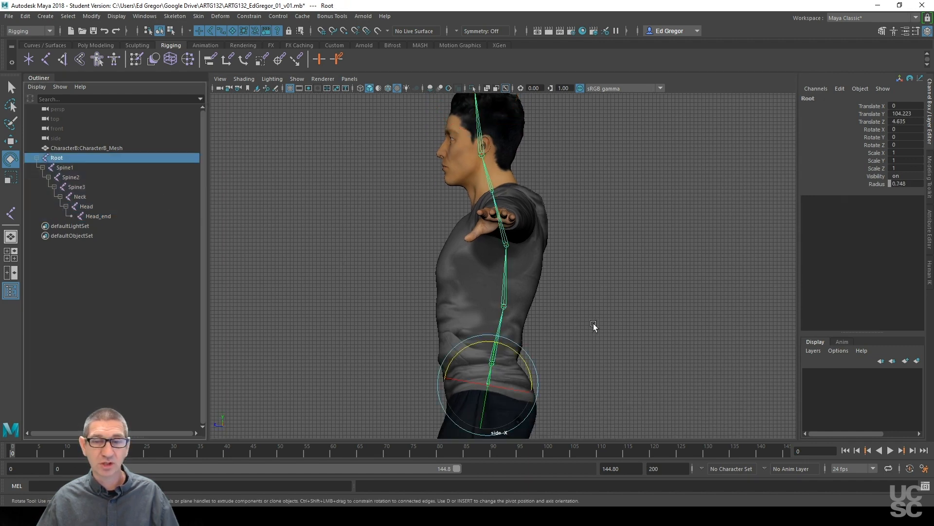
{"action": "middle_click_drag", "start_coordinate": [590, 323], "coordinate": [589, 279], "text": "alt"}
{"action": "right_click_drag", "start_coordinate": [625, 308], "coordinate": [520, 331], "text": "alt"}
{"action": "key", "text": "space"}
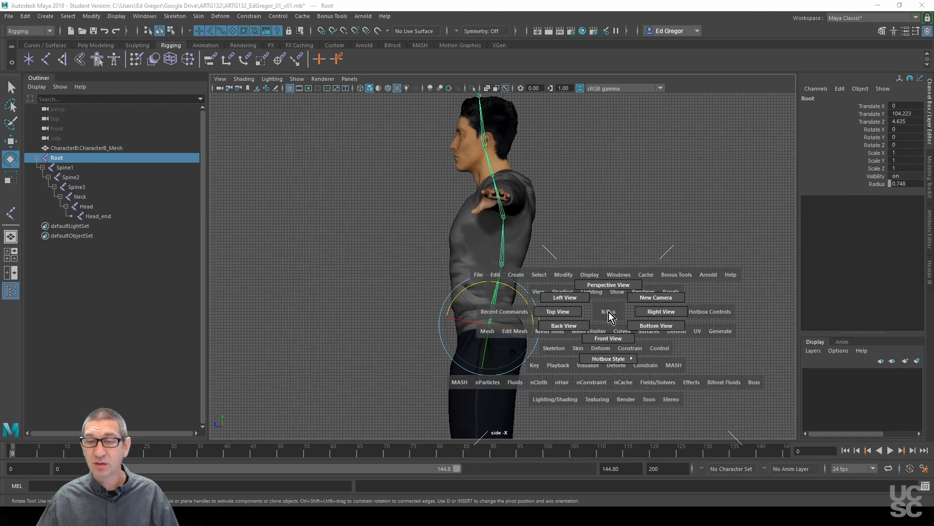
{"action": "left_click", "coordinate": [606, 292]}
{"action": "left_click_drag", "start_coordinate": [443, 290], "coordinate": [457, 314], "text": "alt"}
{"action": "right_click_drag", "start_coordinate": [457, 314], "coordinate": [524, 312], "text": "alt"}
{"action": "left_click_drag", "start_coordinate": [524, 312], "coordinate": [542, 308], "text": "alt"}
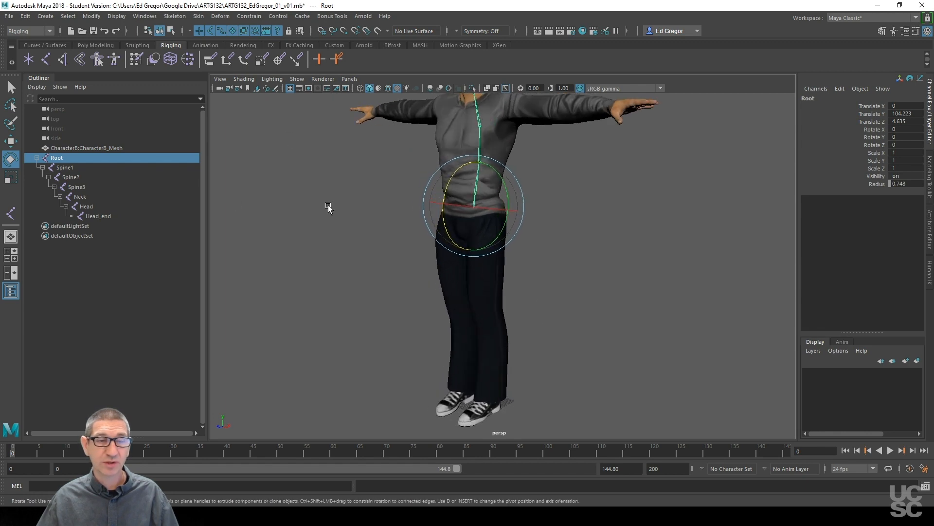
Clear the selection and turn off texture display so the character is shown in plain grey shading
{"action": "left_click", "coordinate": [357, 229]}
{"action": "left_click_drag", "start_coordinate": [555, 259], "coordinate": [547, 259], "text": "alt"}
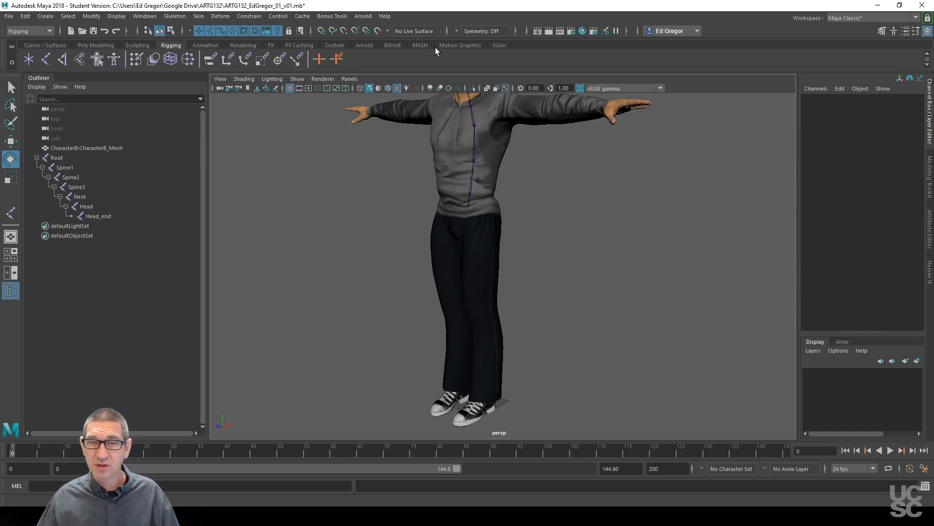
{"action": "left_click", "coordinate": [397, 89]}
{"action": "left_click_drag", "start_coordinate": [556, 266], "coordinate": [554, 298], "text": "alt"}
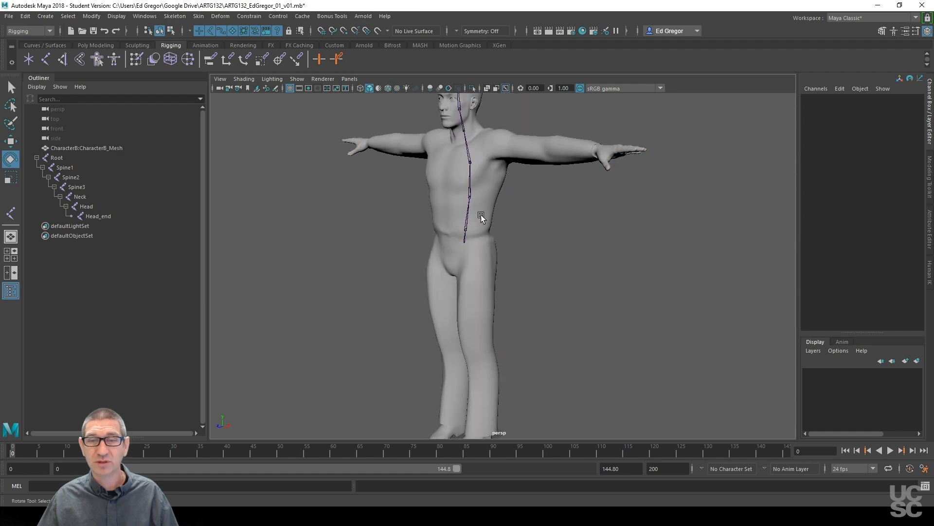
{"action": "middle_click_drag", "start_coordinate": [550, 296], "coordinate": [550, 285], "text": "alt"}
{"action": "right_click_drag", "start_coordinate": [594, 302], "coordinate": [529, 303], "text": "alt"}
{"action": "left_click_drag", "start_coordinate": [523, 297], "coordinate": [559, 292], "text": "alt"}
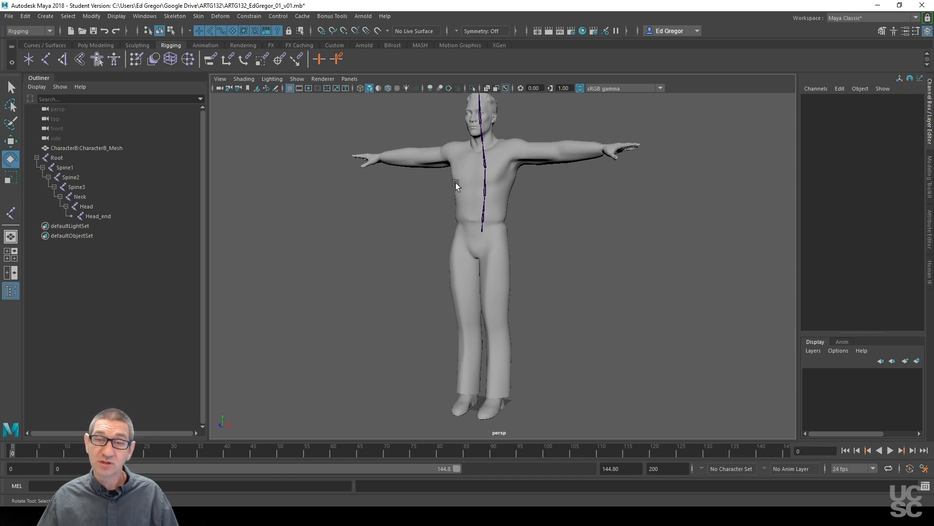
Select and deselect the character mesh to check its wireframe, and turn on Wireframe on Shaded
{"action": "left_click", "coordinate": [407, 156]}
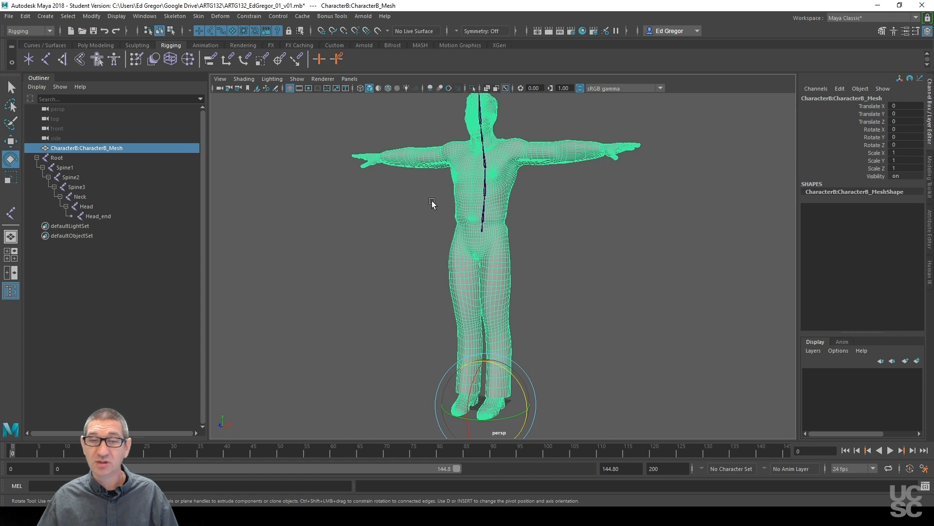
{"action": "left_click", "coordinate": [406, 200]}
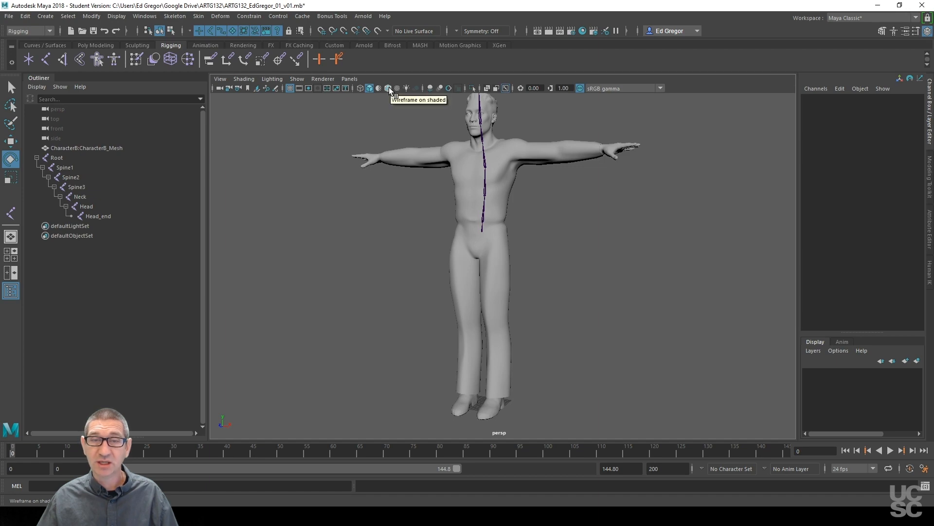
{"action": "left_click", "coordinate": [389, 88]}
{"action": "left_click", "coordinate": [388, 88]}
{"action": "left_click", "coordinate": [389, 88]}
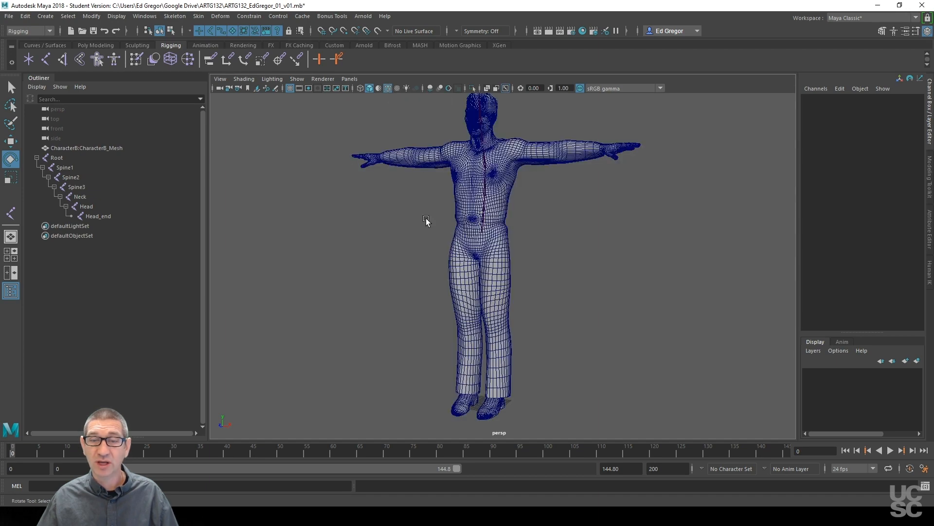
Examine the mesh topology around the hips, knees and feet from the front and the side
{"action": "middle_click_drag", "start_coordinate": [519, 337], "coordinate": [515, 299], "text": "alt"}
{"action": "right_click_drag", "start_coordinate": [515, 298], "coordinate": [641, 269], "text": "alt"}
{"action": "middle_click_drag", "start_coordinate": [590, 261], "coordinate": [594, 309], "text": "alt"}
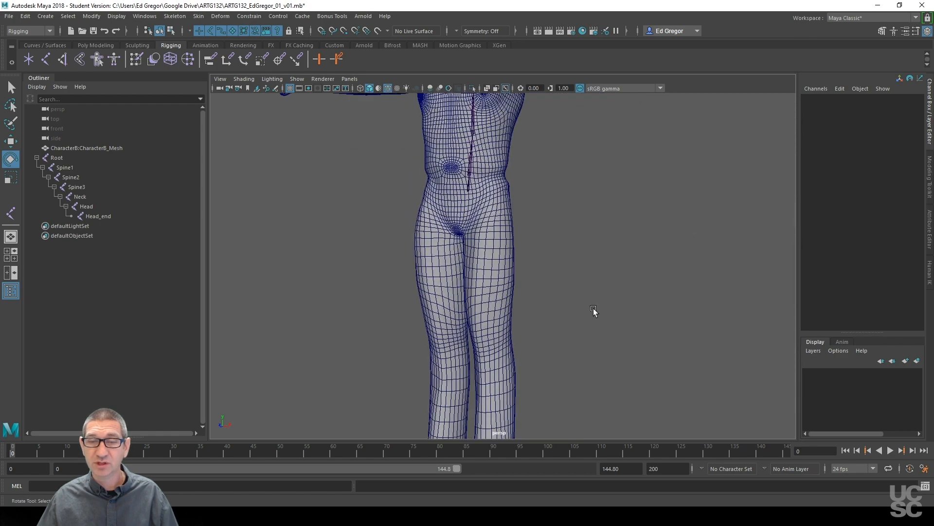
{"action": "left_click_drag", "start_coordinate": [607, 323], "coordinate": [576, 325], "text": "alt"}
{"action": "middle_click_drag", "start_coordinate": [545, 325], "coordinate": [543, 277], "text": "alt"}
{"action": "right_click_drag", "start_coordinate": [568, 280], "coordinate": [490, 278], "text": "alt"}
{"action": "mouse_move", "coordinate": [568, 290]}
{"action": "left_mouse_down", "text": "alt"}
{"action": "mouse_move", "coordinate": [595, 312]}
{"action": "mouse_move", "coordinate": [574, 302]}
{"action": "left_mouse_up", "text": "alt"}
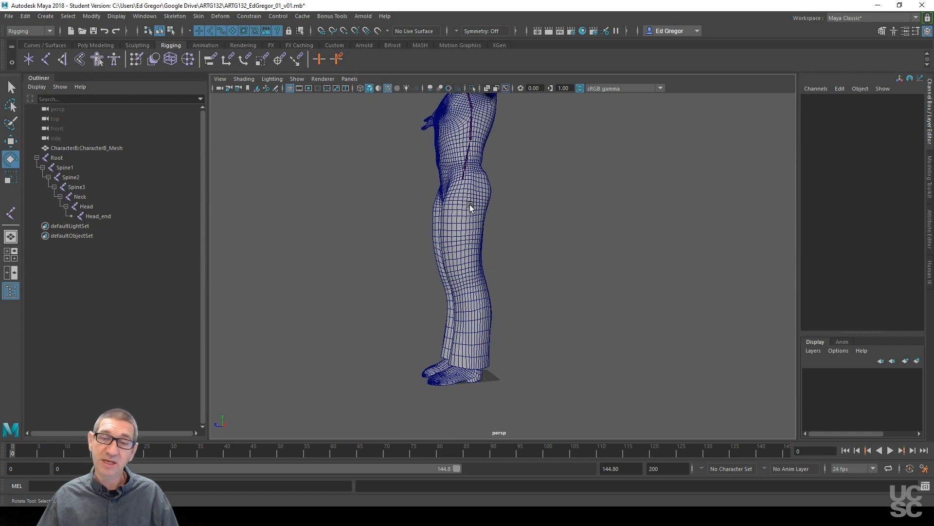
{"action": "middle_click_drag", "start_coordinate": [556, 262], "coordinate": [540, 287], "text": "alt"}
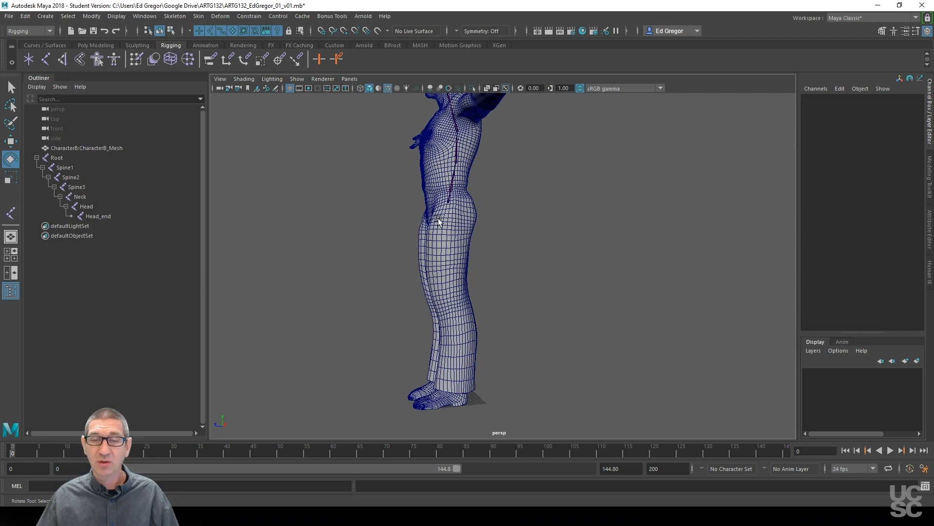
{"action": "left_click_drag", "start_coordinate": [515, 302], "coordinate": [584, 301], "text": "alt"}
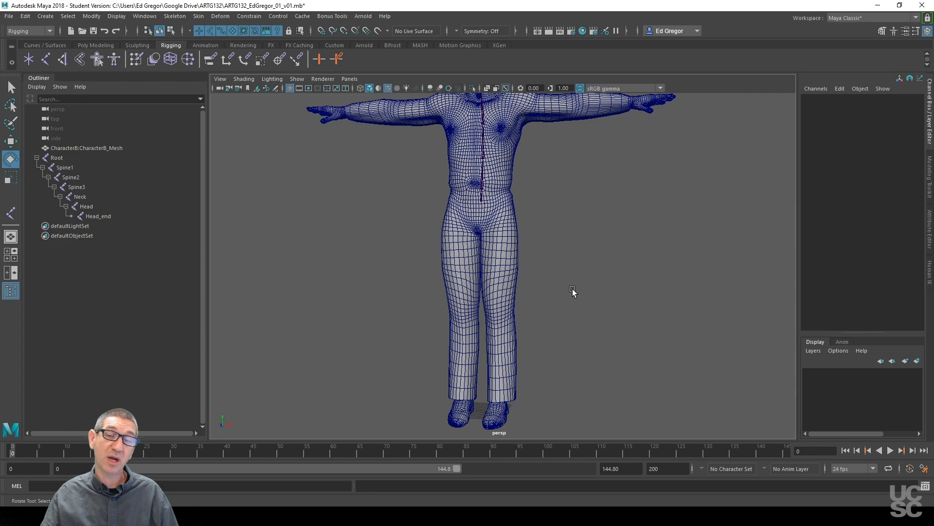
Switch to the side view and start a new joint chain with a hip joint just below the root, at about Y 99.7, Z 4.4
{"action": "middle_click_drag", "start_coordinate": [592, 310], "coordinate": [552, 277], "text": "alt"}
{"action": "key", "text": "space"}
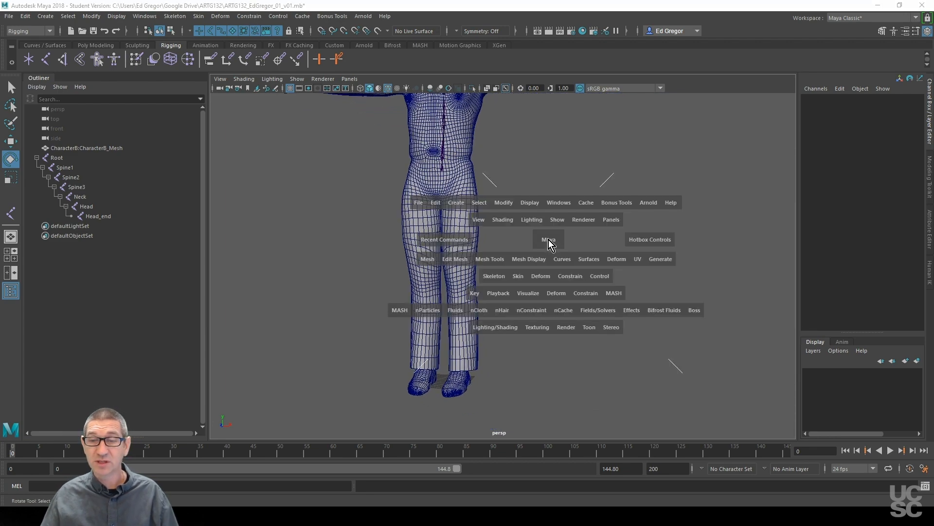
{"action": "left_click_drag", "start_coordinate": [548, 238], "coordinate": [590, 238]}
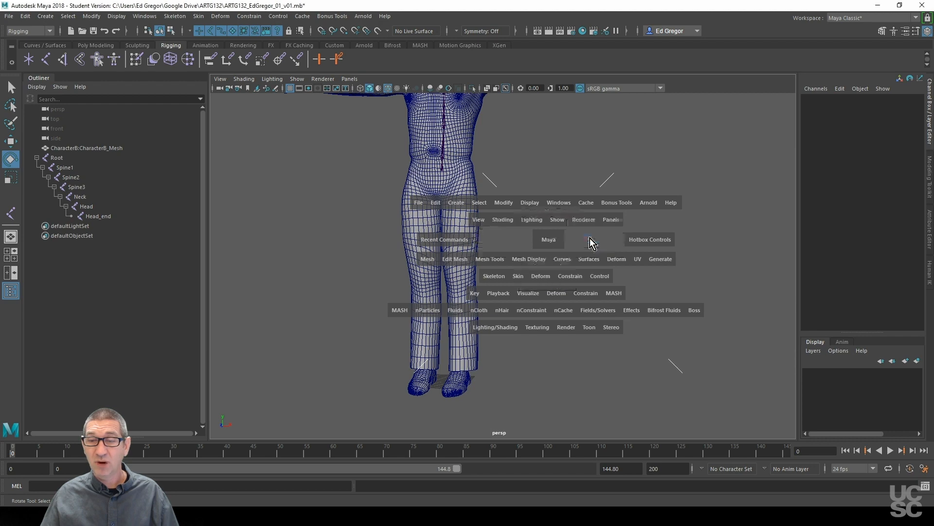
{"action": "middle_click_drag", "start_coordinate": [598, 352], "coordinate": [562, 176], "text": "alt"}
{"action": "middle_click_drag", "start_coordinate": [533, 353], "coordinate": [534, 315], "text": "alt"}
{"action": "right_click_drag", "start_coordinate": [533, 314], "coordinate": [549, 280], "text": "alt"}
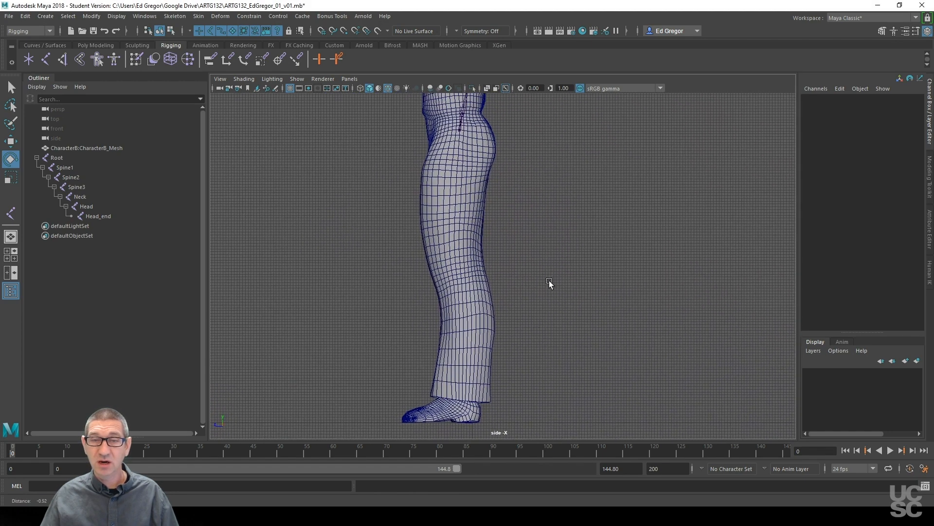
{"action": "left_click", "coordinate": [10, 214]}
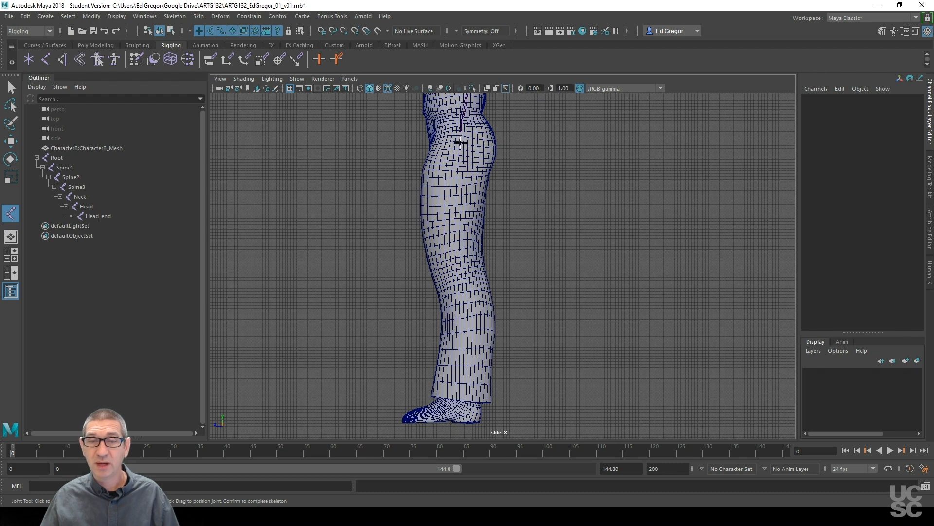
{"action": "left_click", "coordinate": [460, 143]}
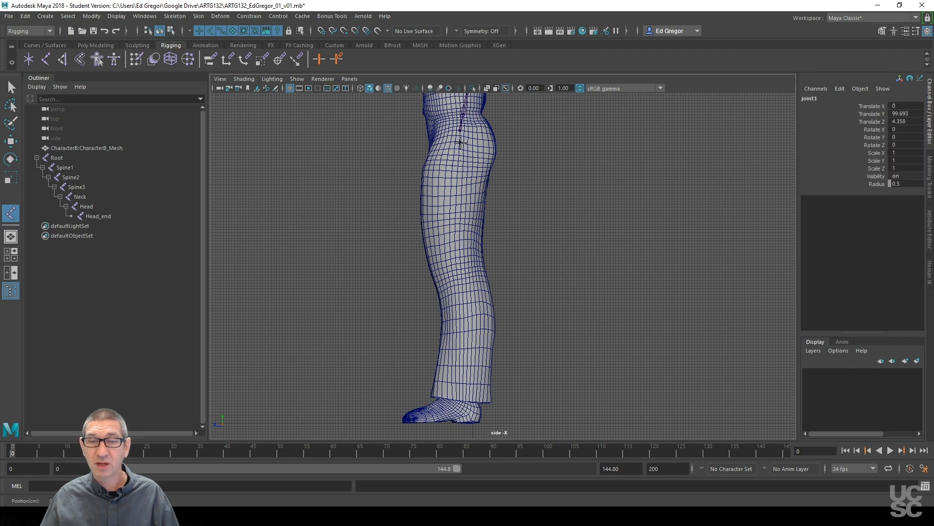
Add a knee joint about 45.6 units below the hip and an ankle joint about 45.6 units below the knee
{"action": "left_click", "coordinate": [453, 266]}
{"action": "mouse_move", "coordinate": [454, 266]}
{"action": "left_mouse_down"}
{"action": "mouse_move", "coordinate": [460, 270]}
{"action": "mouse_move", "coordinate": [452, 270]}
{"action": "left_mouse_up"}
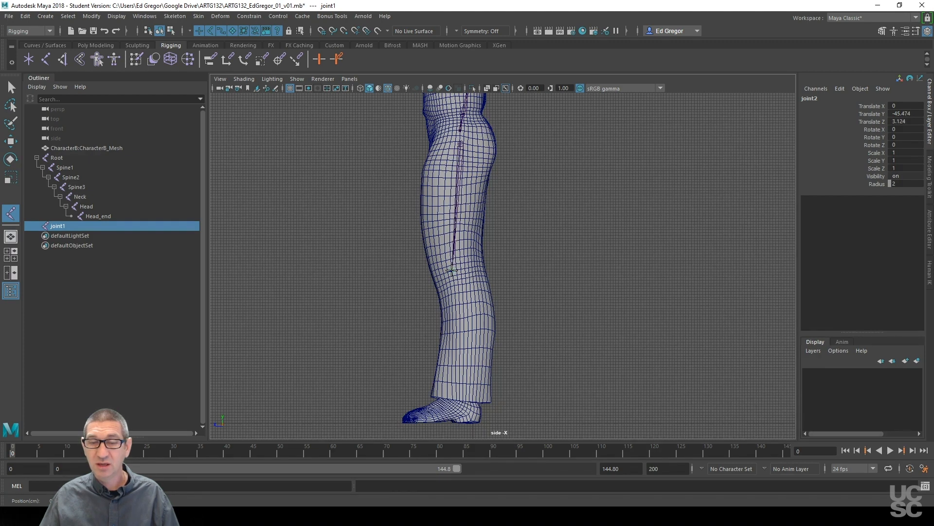
{"action": "key", "text": "Return"}
{"action": "left_click", "coordinate": [460, 395]}
{"action": "left_click_drag", "start_coordinate": [461, 395], "coordinate": [461, 398]}
Add a joint at the ball of the foot, about 11.9 units from the ankle joint
{"action": "middle_click_drag", "start_coordinate": [565, 382], "coordinate": [609, 223], "text": "alt"}
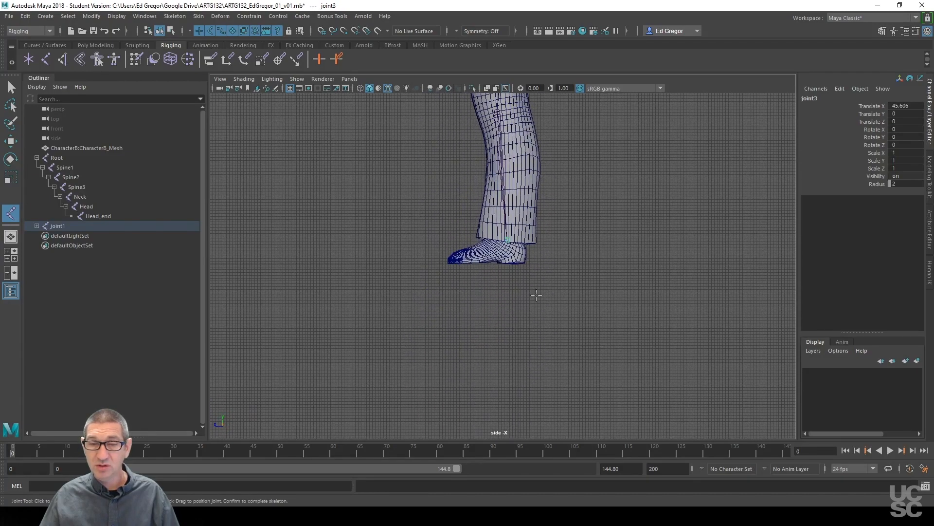
{"action": "right_click_drag", "start_coordinate": [537, 295], "coordinate": [704, 288], "text": "alt"}
{"action": "right_click_drag", "start_coordinate": [449, 326], "coordinate": [549, 308], "text": "alt"}
{"action": "middle_click_drag", "start_coordinate": [542, 302], "coordinate": [568, 345], "text": "alt"}
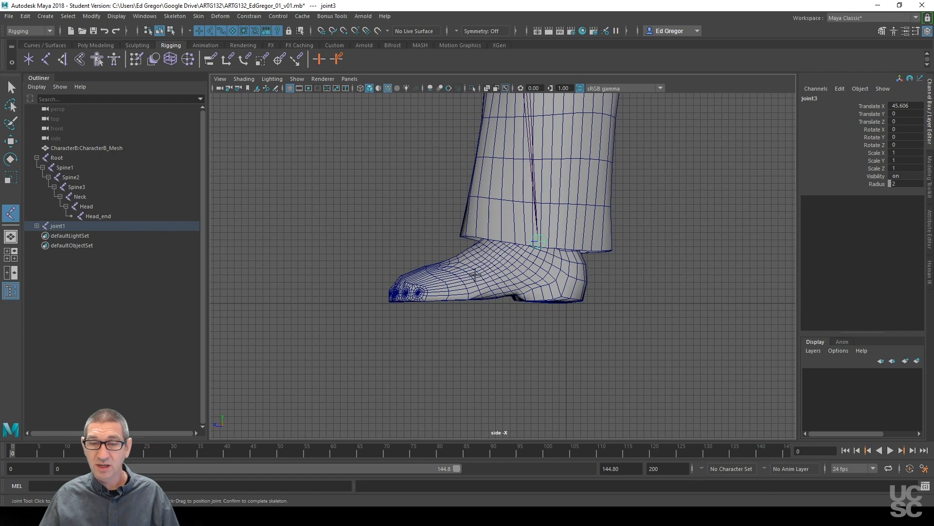
{"action": "middle_click_drag", "start_coordinate": [616, 332], "coordinate": [606, 340], "text": "alt"}
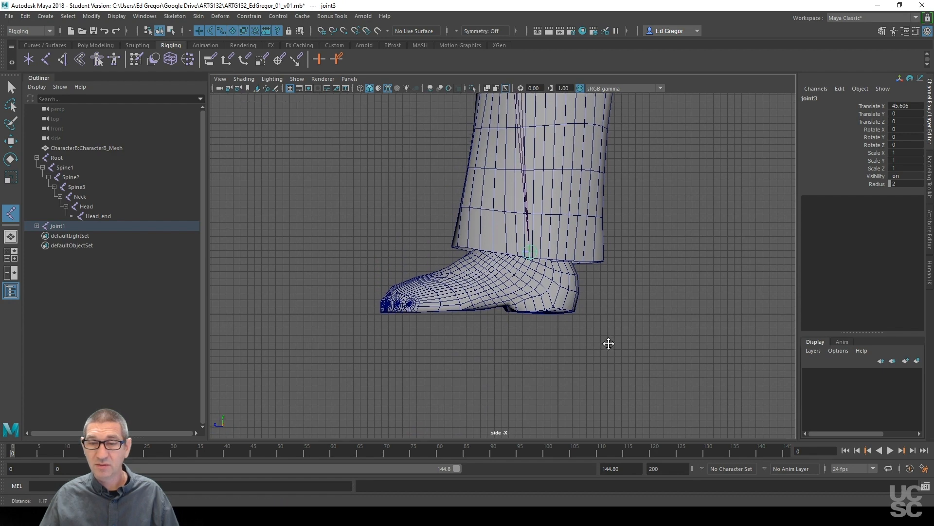
{"action": "left_click", "coordinate": [455, 291]}
{"action": "left_click_drag", "start_coordinate": [456, 291], "coordinate": [455, 289]}
{"action": "key", "text": "Return"}
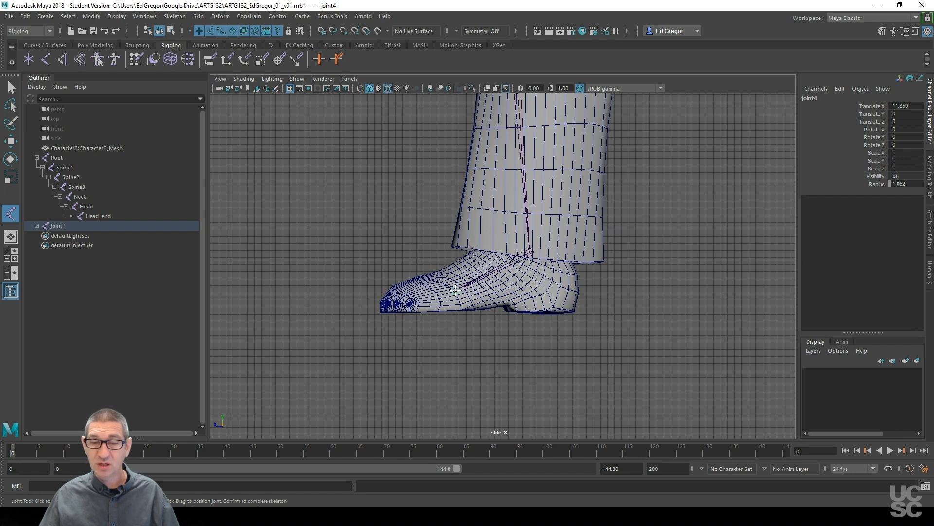
Add an end joint at the tip of the shoe, about 10.5 units from the ball of the foot
{"action": "left_click", "coordinate": [456, 290]}
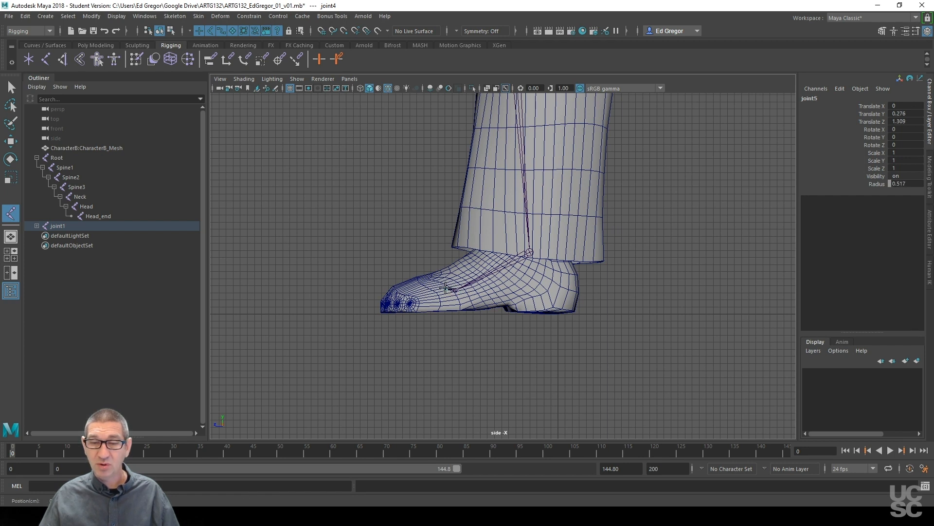
{"action": "left_click_drag", "start_coordinate": [434, 288], "coordinate": [425, 289]}
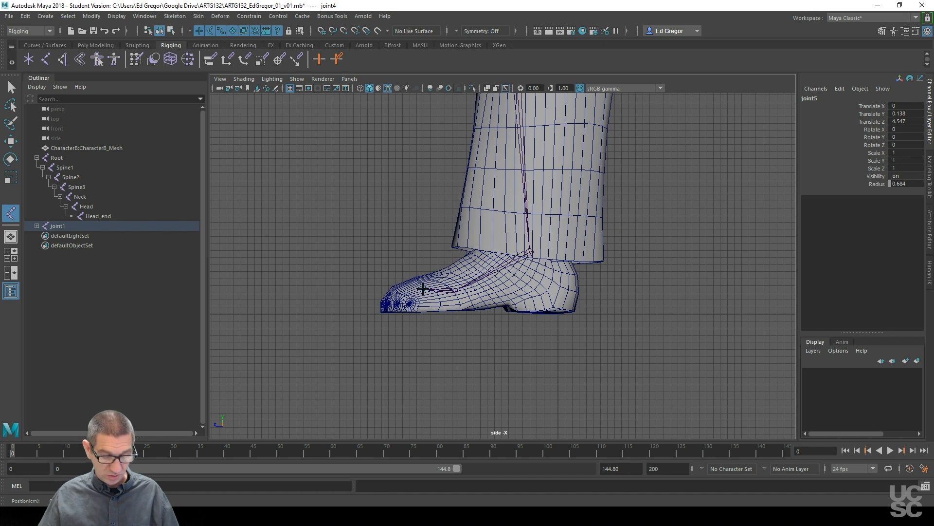
{"action": "left_click_drag", "start_coordinate": [423, 289], "coordinate": [381, 291]}
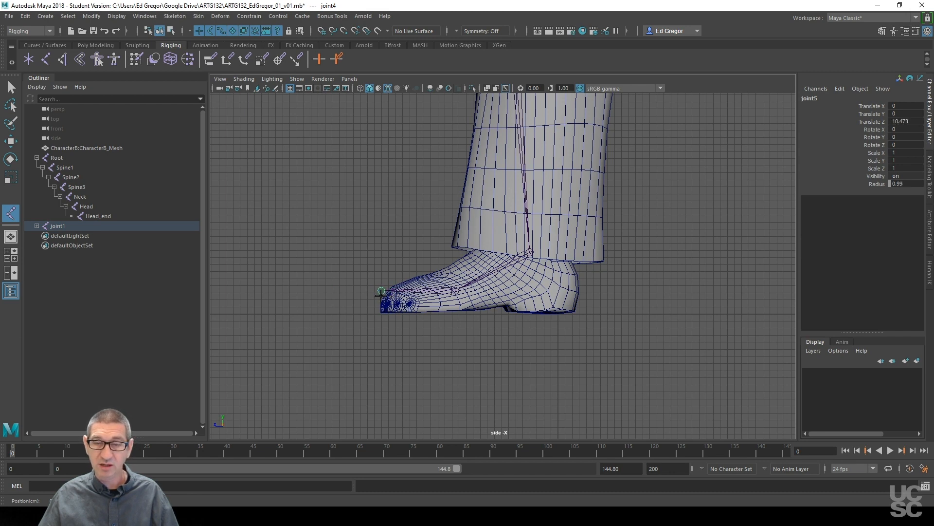
{"action": "left_click_drag", "start_coordinate": [381, 292], "coordinate": [381, 293]}
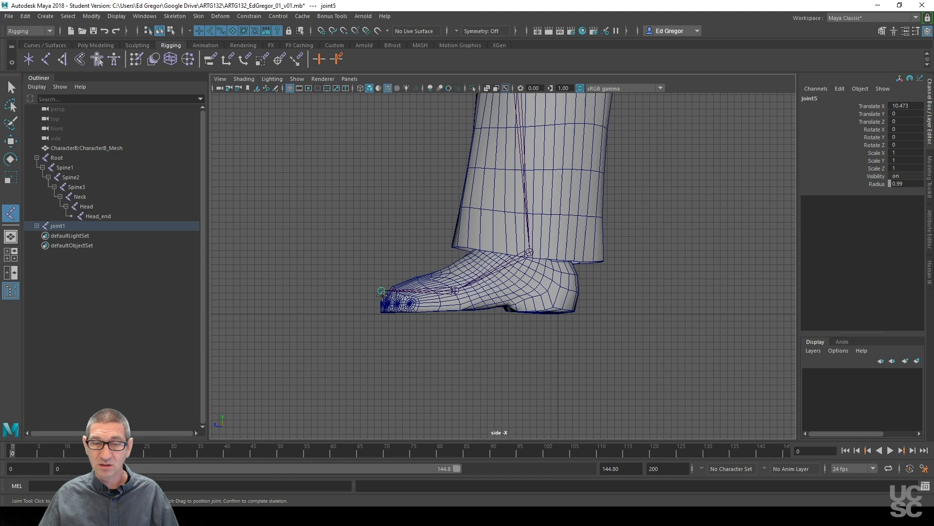
Complete the leg joint chain and check its placement from hip to toe in the side view
{"action": "middle_click_drag", "start_coordinate": [655, 213], "coordinate": [613, 292], "text": "alt"}
{"action": "right_click_drag", "start_coordinate": [613, 292], "coordinate": [457, 323], "text": "alt"}
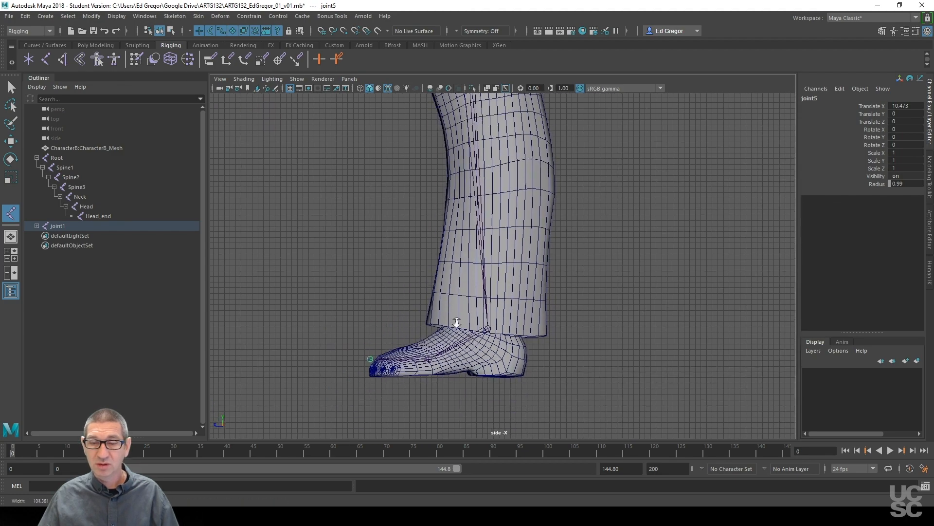
{"action": "middle_click_drag", "start_coordinate": [602, 211], "coordinate": [592, 259], "text": "alt"}
{"action": "right_click_drag", "start_coordinate": [591, 258], "coordinate": [521, 287], "text": "alt"}
{"action": "middle_click_drag", "start_coordinate": [616, 187], "coordinate": [595, 248], "text": "alt"}
{"action": "right_click_drag", "start_coordinate": [594, 248], "coordinate": [529, 292], "text": "alt"}
{"action": "middle_click_drag", "start_coordinate": [597, 199], "coordinate": [576, 255], "text": "alt"}
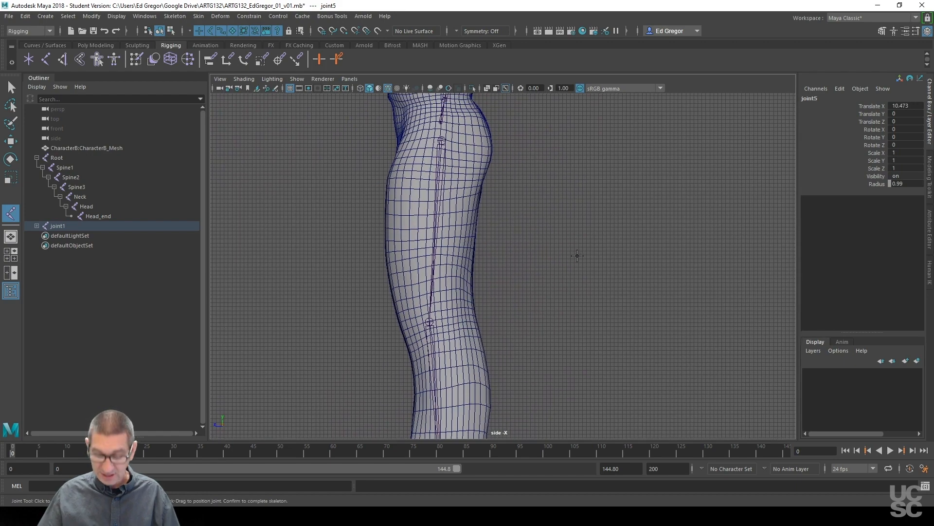
{"action": "key", "text": "Return"}
{"action": "key", "text": "e"}
{"action": "middle_click_drag", "start_coordinate": [603, 304], "coordinate": [618, 220], "text": "alt"}
{"action": "right_click_drag", "start_coordinate": [618, 220], "coordinate": [460, 315], "text": "alt"}
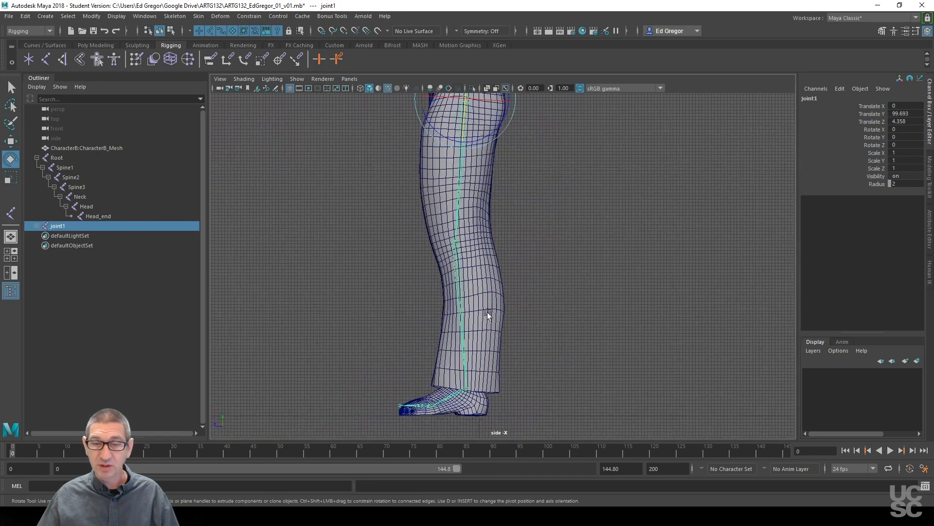
{"action": "middle_click_drag", "start_coordinate": [560, 273], "coordinate": [548, 290], "text": "alt"}
{"action": "right_click_drag", "start_coordinate": [548, 290], "coordinate": [538, 302], "text": "alt"}
{"action": "middle_click_drag", "start_coordinate": [537, 303], "coordinate": [535, 299], "text": "alt"}
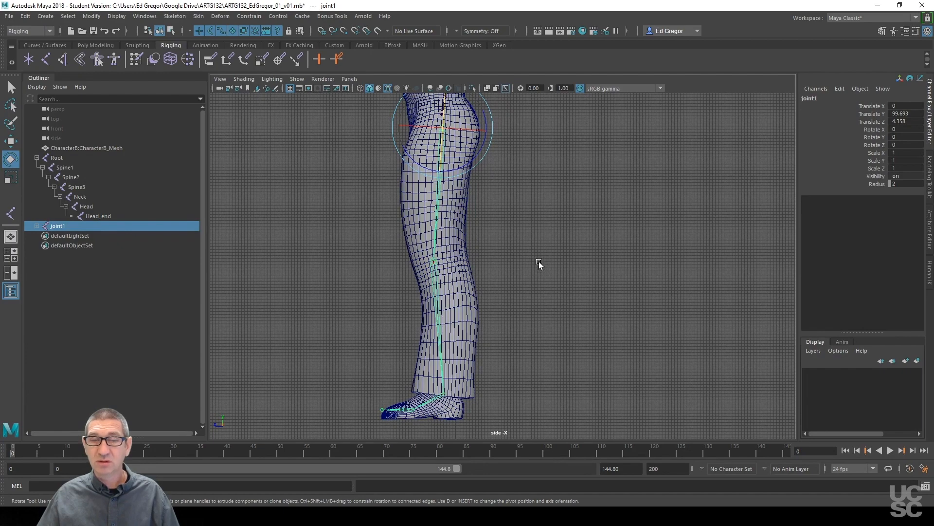
In the front view, move the hip joint and its chain sideways to about Translate X 8.8, inside the character's left leg
{"action": "key", "text": "space"}
{"action": "left_click_drag", "start_coordinate": [547, 257], "coordinate": [525, 271]}
{"action": "middle_click_drag", "start_coordinate": [525, 270], "coordinate": [533, 291], "text": "alt"}
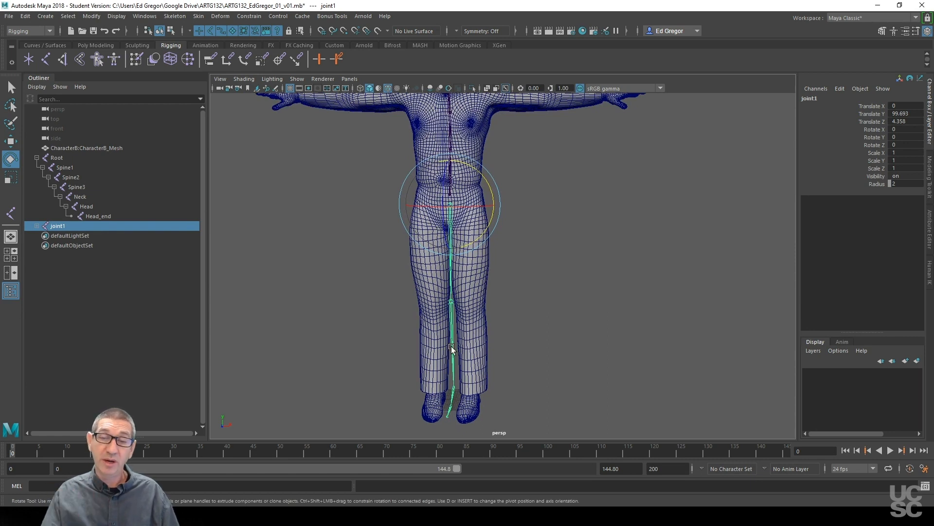
{"action": "left_click", "coordinate": [10, 141]}
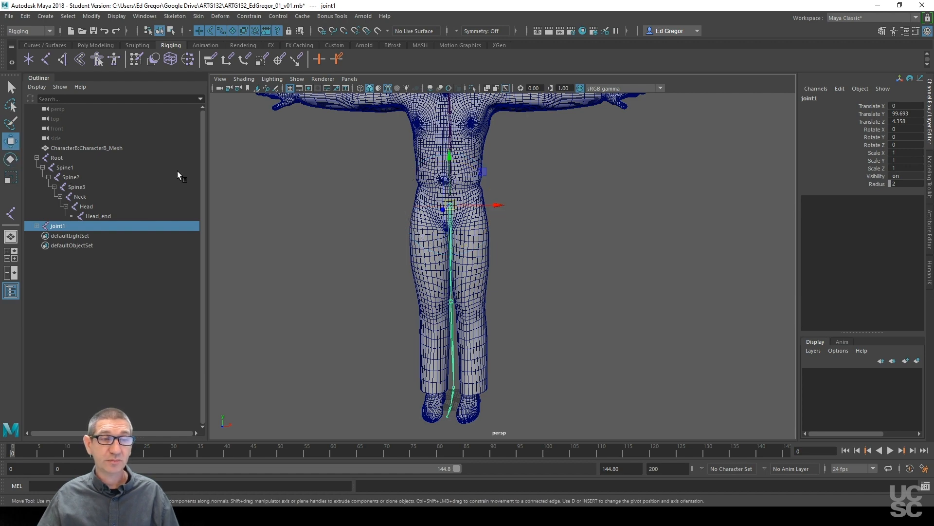
{"action": "scroll", "coordinate": [406, 261], "scroll_direction": "up", "scroll_amount": 2}
{"action": "key", "text": "space"}
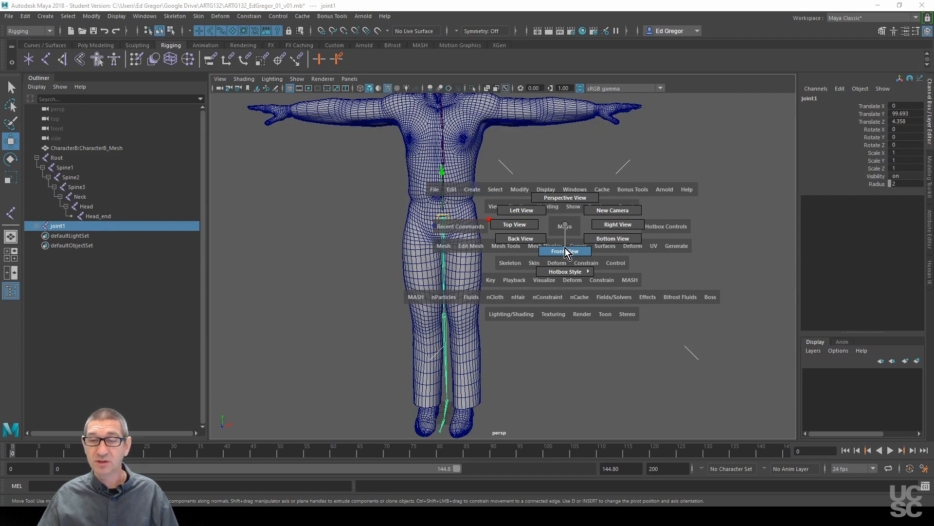
{"action": "left_click", "coordinate": [565, 251]}
{"action": "scroll", "coordinate": [556, 306], "scroll_direction": "up", "scroll_amount": 5}
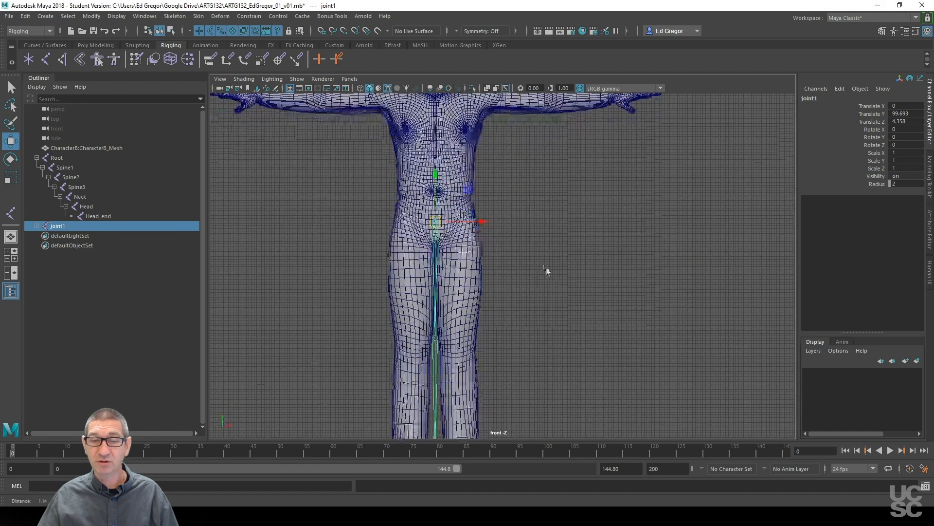
{"action": "left_click_drag", "start_coordinate": [484, 170], "coordinate": [507, 172]}
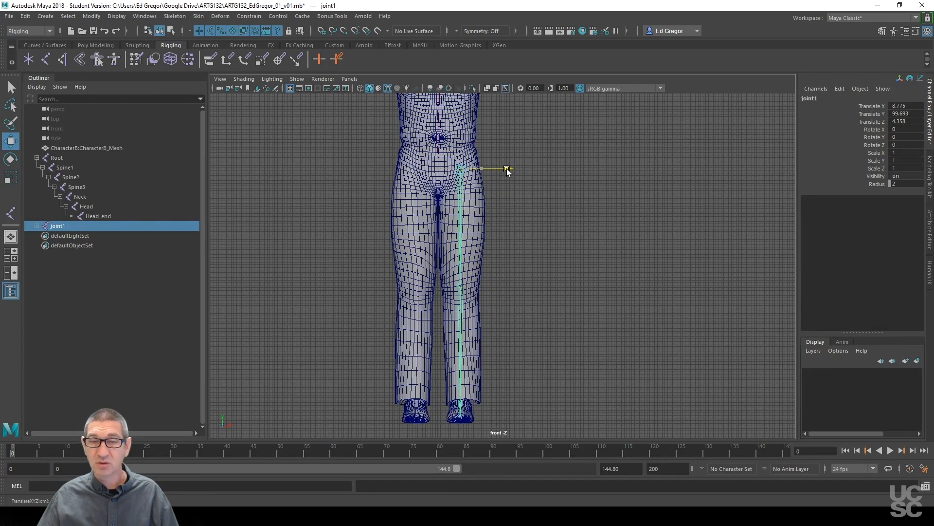
{"action": "middle_click_drag", "start_coordinate": [559, 255], "coordinate": [565, 280], "text": "alt"}
{"action": "right_click_drag", "start_coordinate": [564, 281], "coordinate": [504, 302], "text": "alt"}
{"action": "middle_click_drag", "start_coordinate": [567, 245], "coordinate": [566, 251], "text": "alt"}
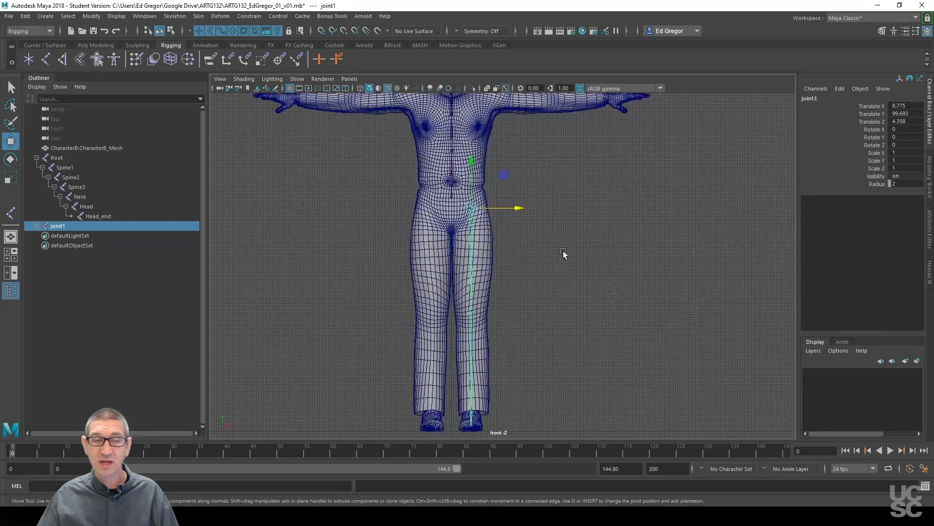
Expand the leg joint hierarchy and rename the hip joint Thigh_L and the knee joint Knee_L
{"action": "left_click", "coordinate": [37, 226]}
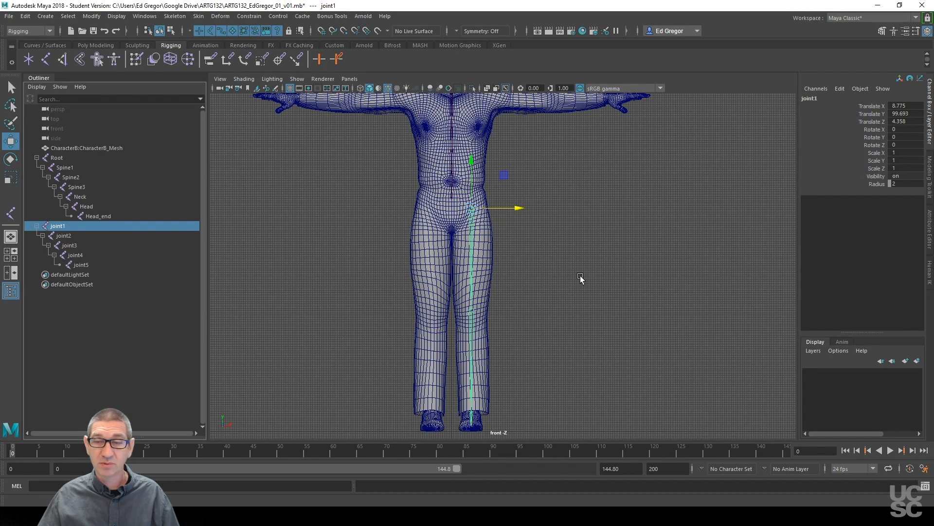
{"action": "double_click", "coordinate": [66, 227]}
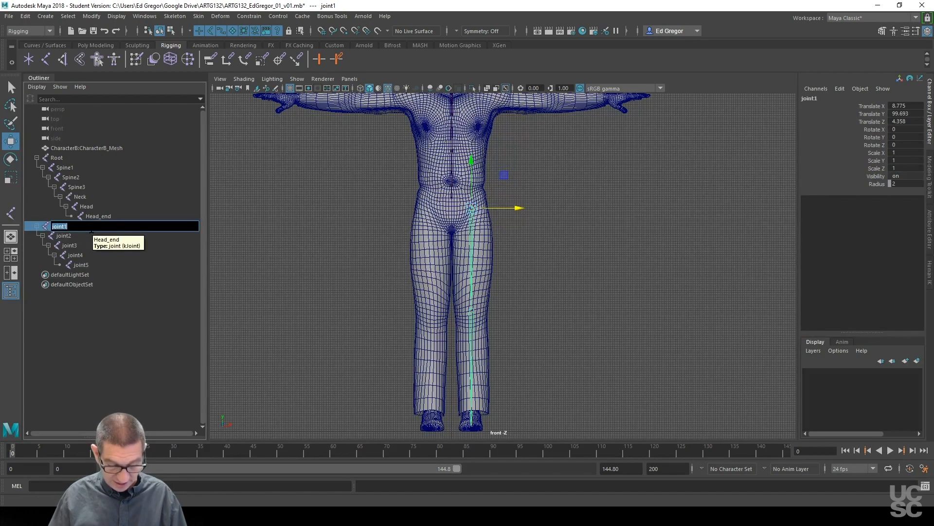
{"action": "type", "text": "Thigh_L"}
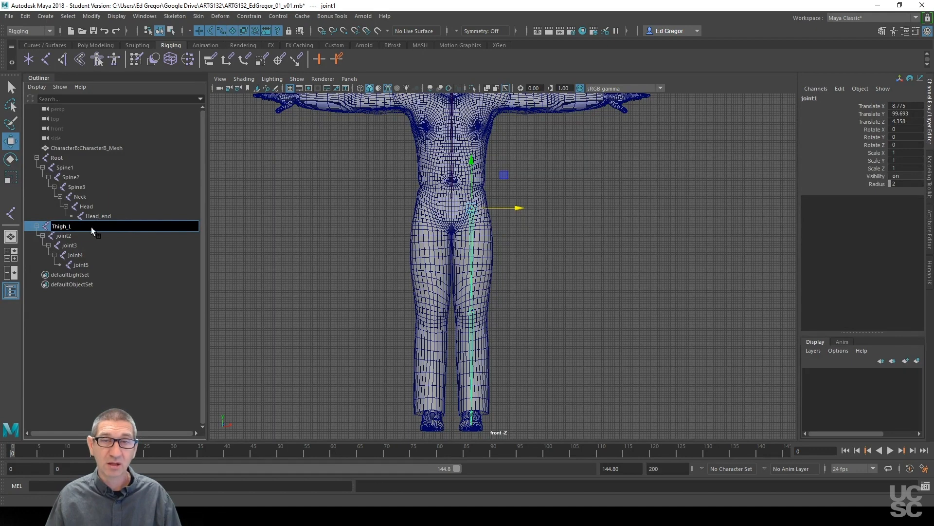
{"action": "key", "text": "Return"}
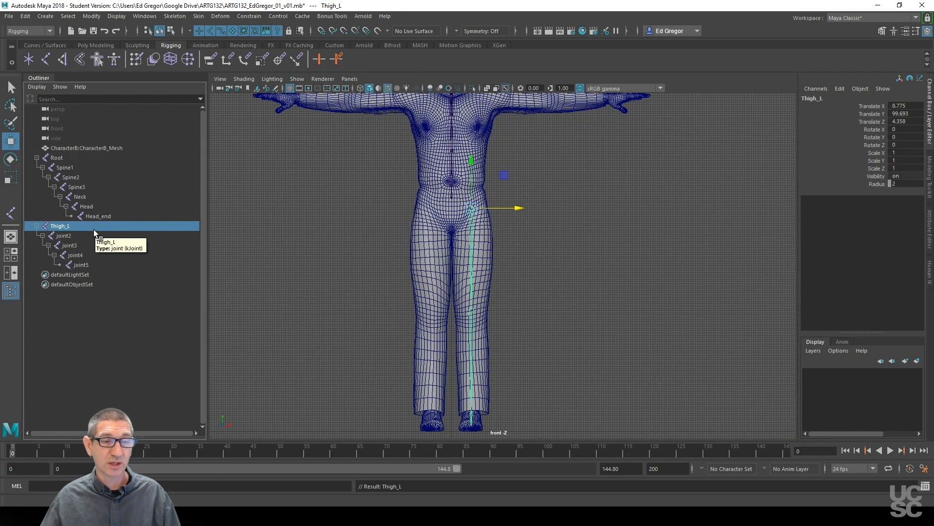
{"action": "double_click", "coordinate": [80, 233]}
{"action": "type", "text": "Knee_L"}
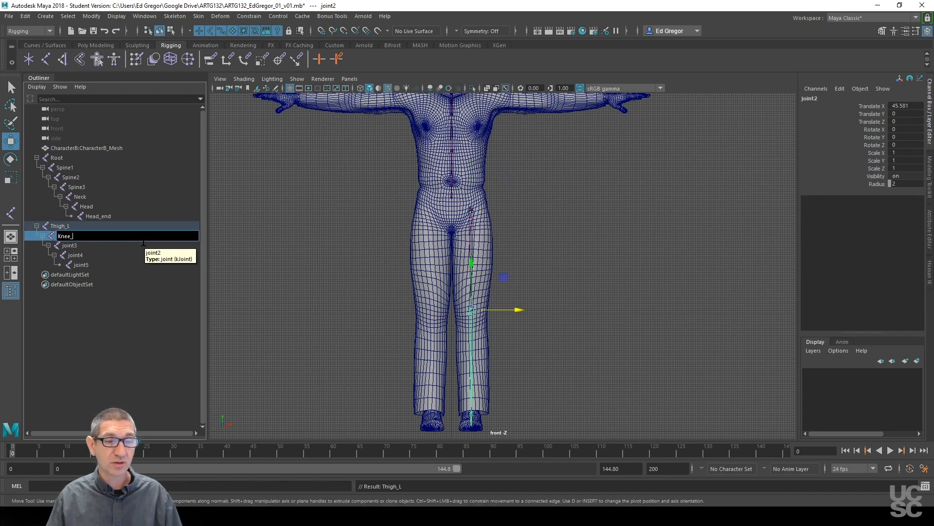
{"action": "key", "text": "Return"}
Rename the ankle joint Ankle_L and the joint at the ball of the foot Toe_L
{"action": "double_click", "coordinate": [123, 245]}
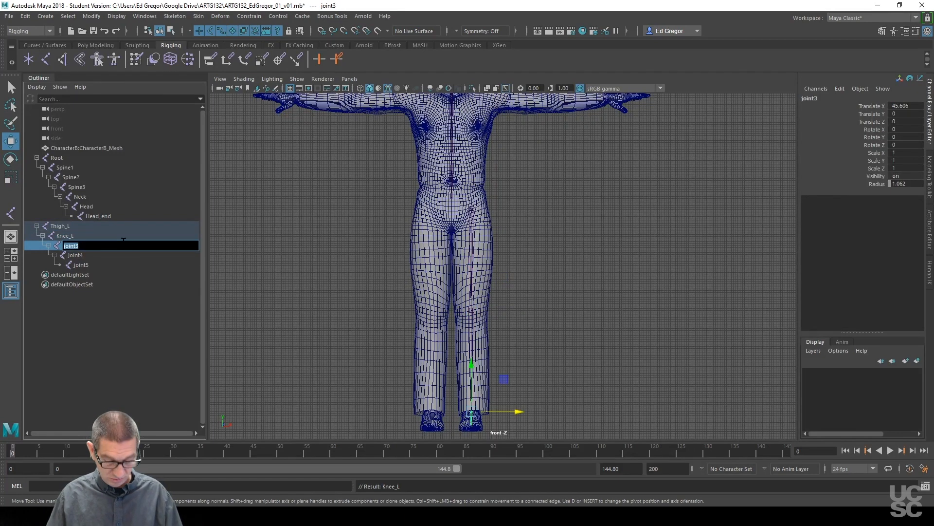
{"action": "type", "text": "Ankle_L"}
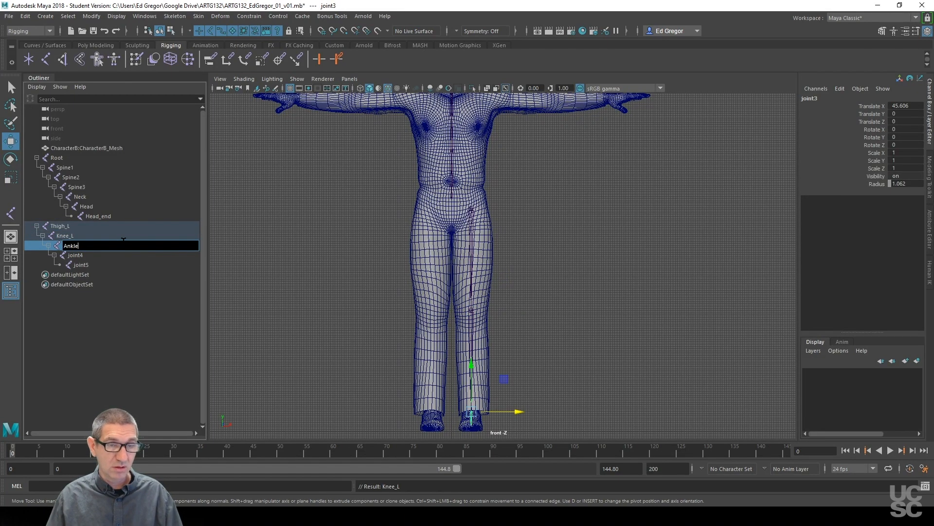
{"action": "key", "text": "Return"}
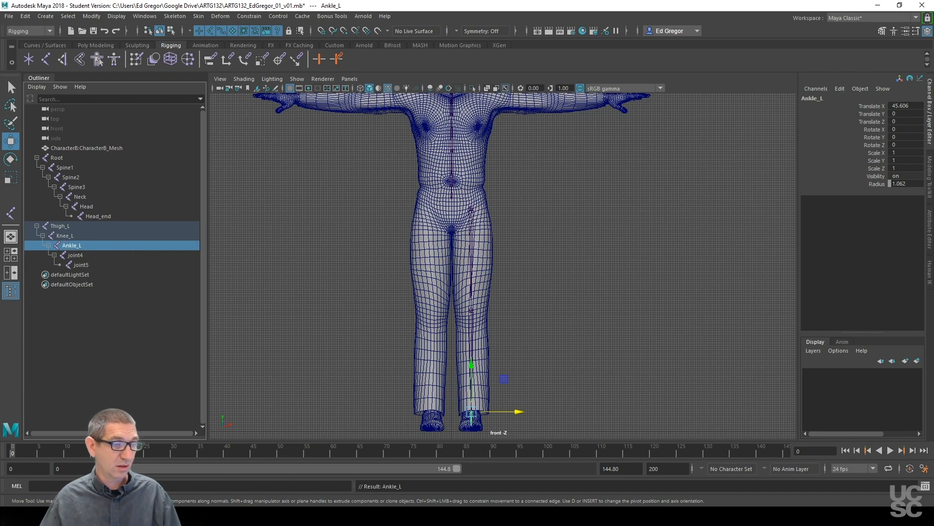
{"action": "double_click", "coordinate": [107, 256]}
{"action": "type", "text": "Toe_"}
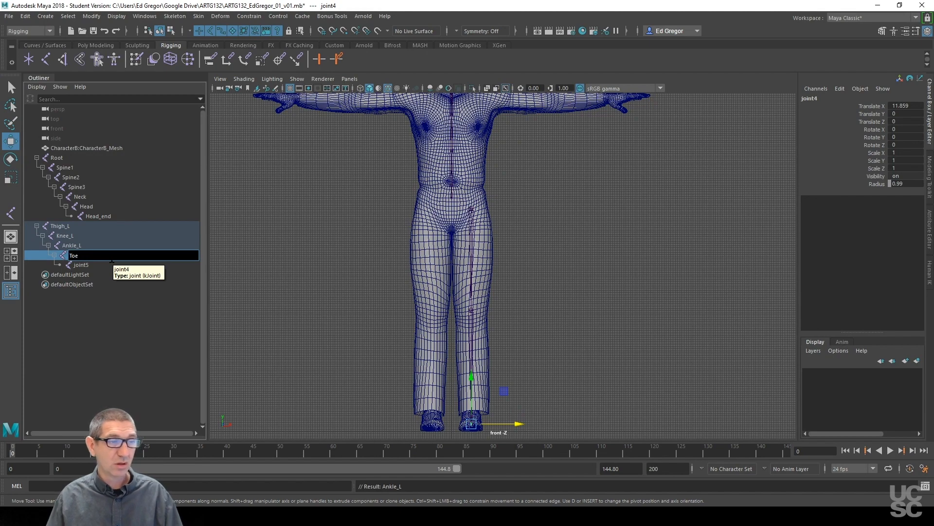
{"action": "type", "text": "L"}
{"action": "key", "text": "Return"}
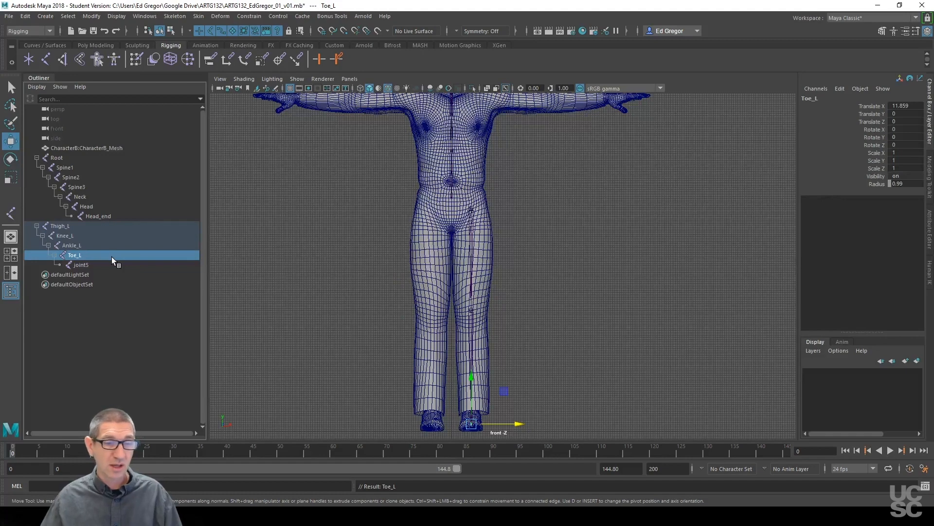
Rename the last joint of the leg chain, at the tip of the foot, Toe_end_L
{"action": "double_click", "coordinate": [95, 266]}
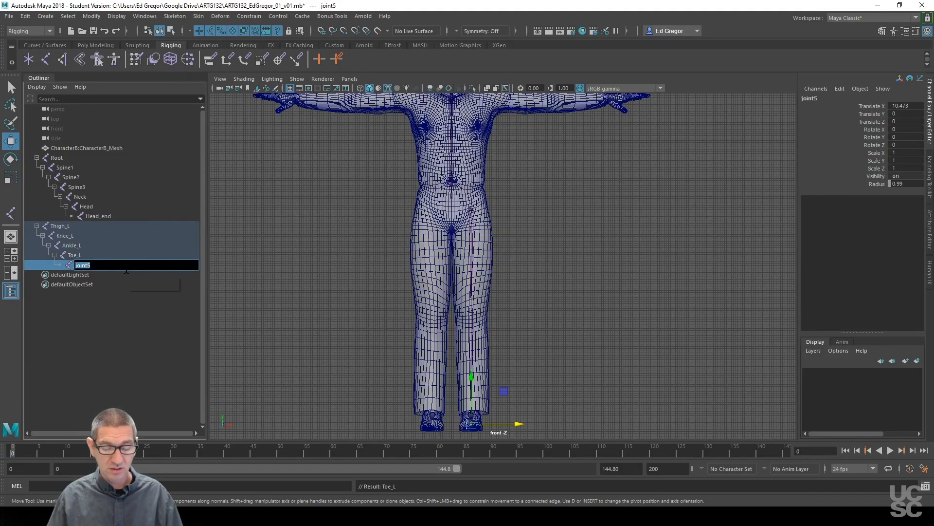
{"action": "type", "text": "Toe"}
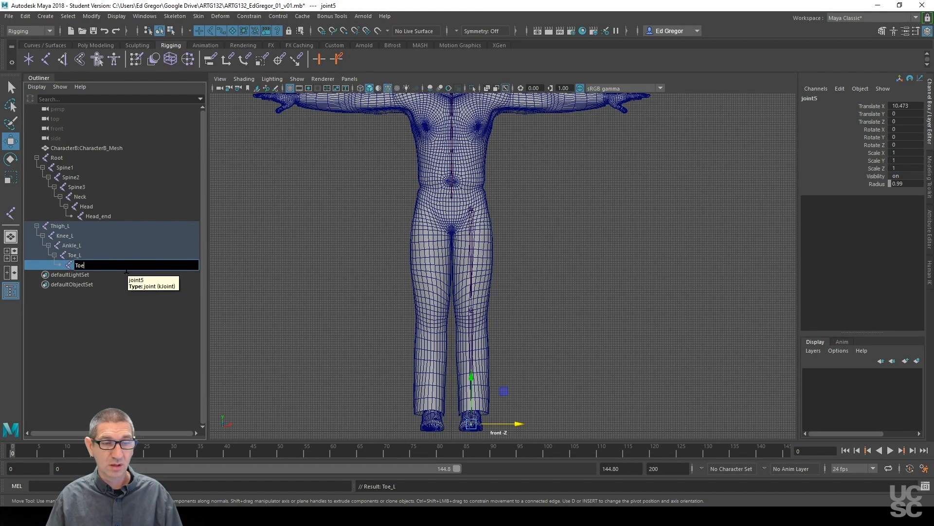
{"action": "type", "text": "_end_"}
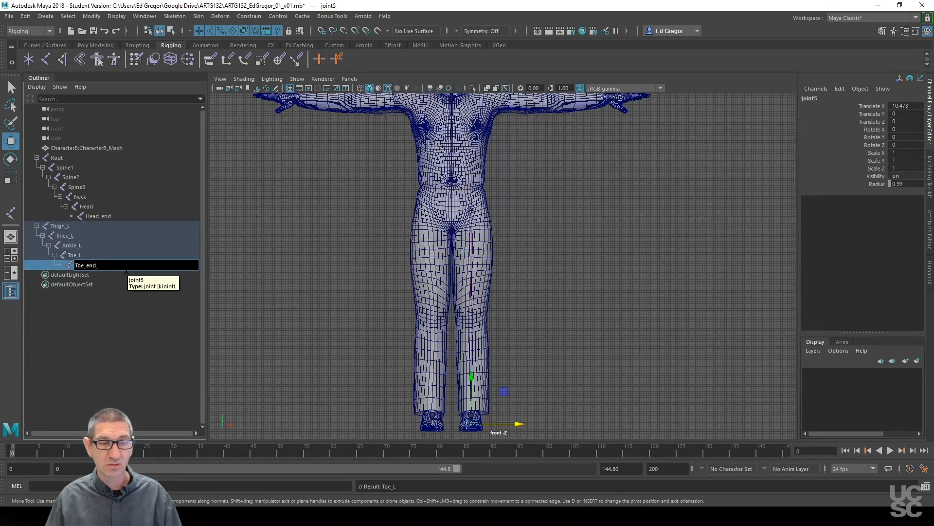
{"action": "type", "text": "L"}
{"action": "key", "text": "Return"}
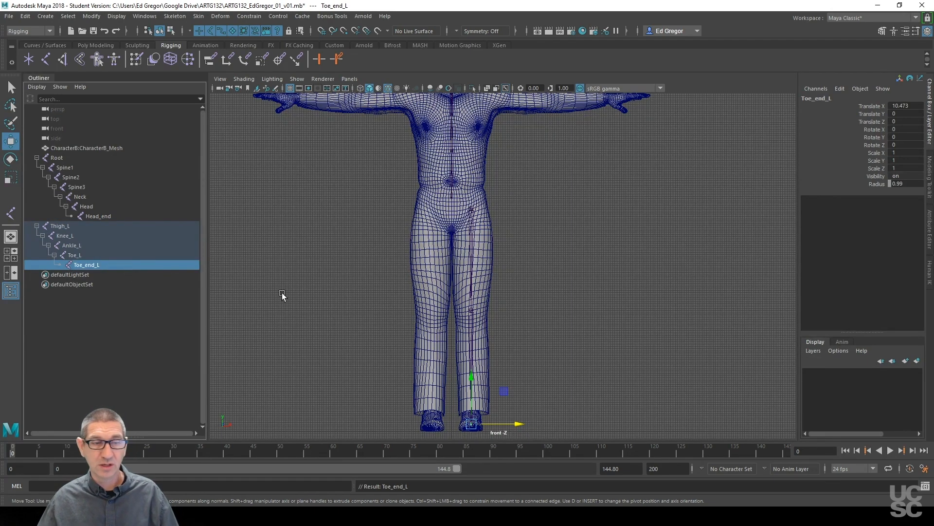
Select the Thigh_L chain and inspect its placement inside the left leg in the perspective view
{"action": "left_click", "coordinate": [467, 229]}
{"action": "middle_click_drag", "start_coordinate": [577, 300], "coordinate": [584, 285], "text": "alt"}
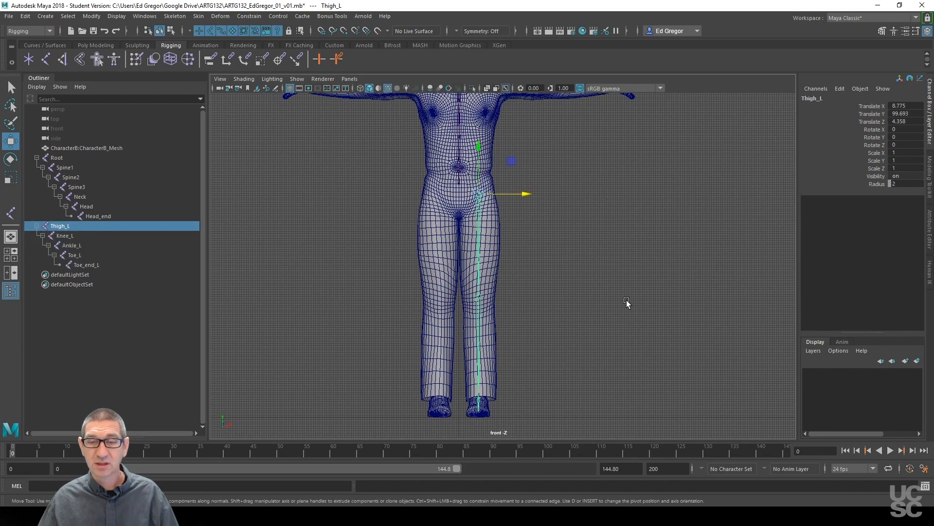
{"action": "key", "text": "space"}
{"action": "left_click_drag", "start_coordinate": [621, 301], "coordinate": [556, 335]}
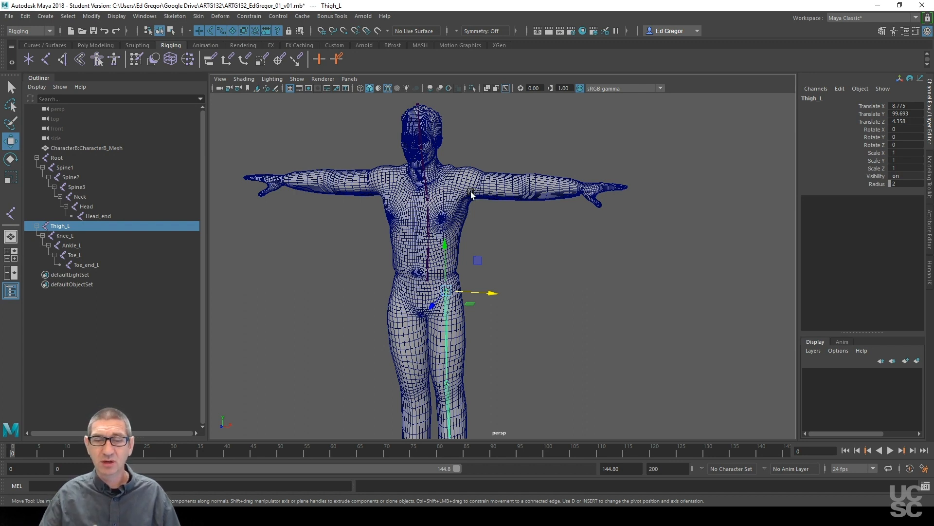
{"action": "middle_click_drag", "start_coordinate": [559, 321], "coordinate": [548, 244], "text": "alt"}
{"action": "left_click_drag", "start_coordinate": [544, 287], "coordinate": [557, 278], "text": "alt"}
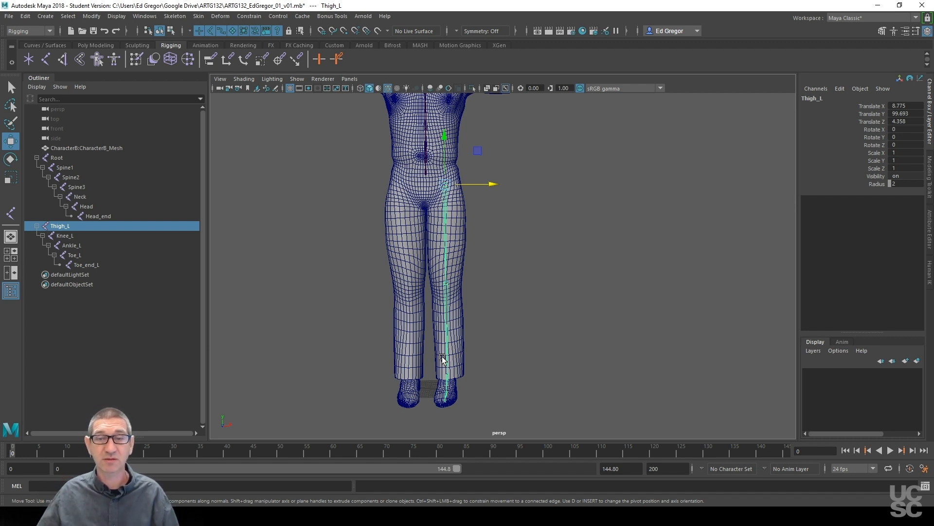
{"action": "middle_click_drag", "start_coordinate": [581, 215], "coordinate": [565, 311], "text": "alt"}
{"action": "right_click_drag", "start_coordinate": [565, 311], "coordinate": [534, 322], "text": "alt"}
{"action": "middle_click_drag", "start_coordinate": [540, 303], "coordinate": [550, 285], "text": "alt"}
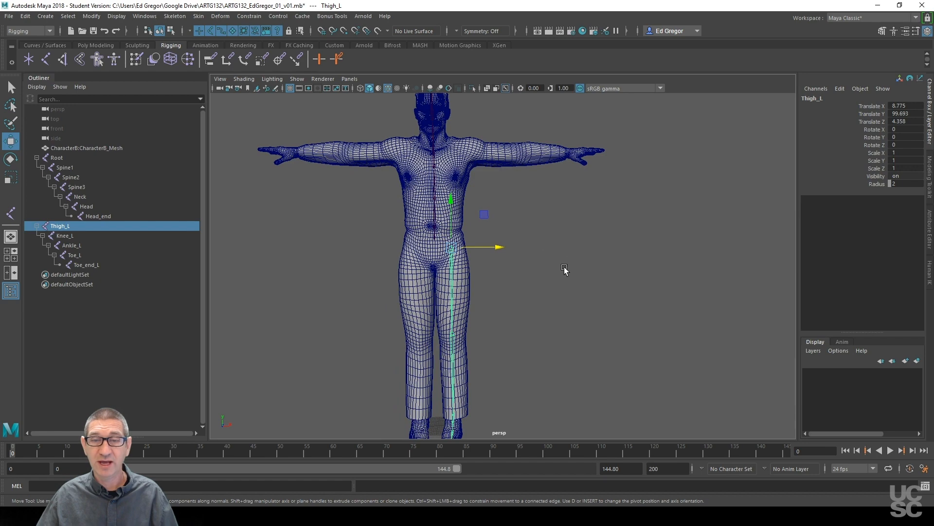
In the top view, start a left arm chain with a clavicle joint beside the spine and a shoulder joint about 16.4 units along
{"action": "key", "text": "space"}
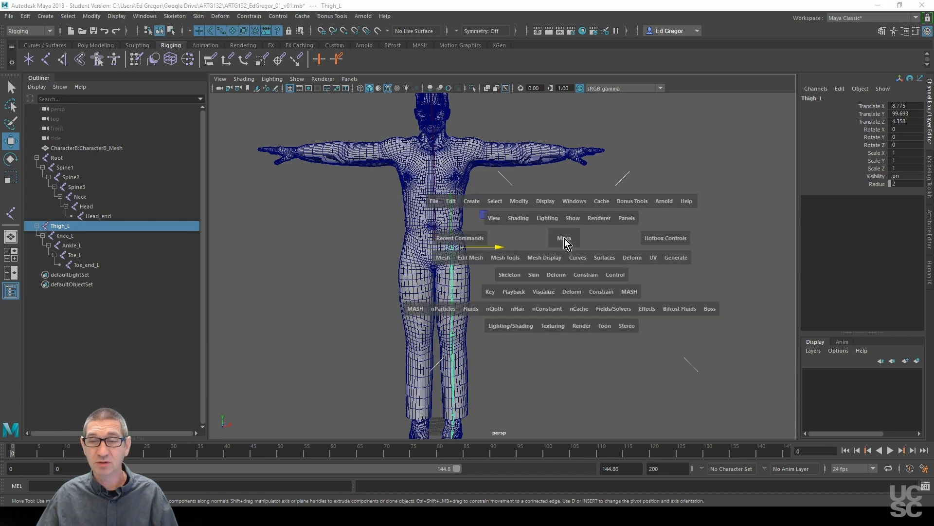
{"action": "left_click", "coordinate": [564, 239]}
{"action": "left_click_drag", "start_coordinate": [565, 238], "coordinate": [535, 241]}
{"action": "scroll", "coordinate": [590, 303], "scroll_direction": "down", "scroll_amount": 6}
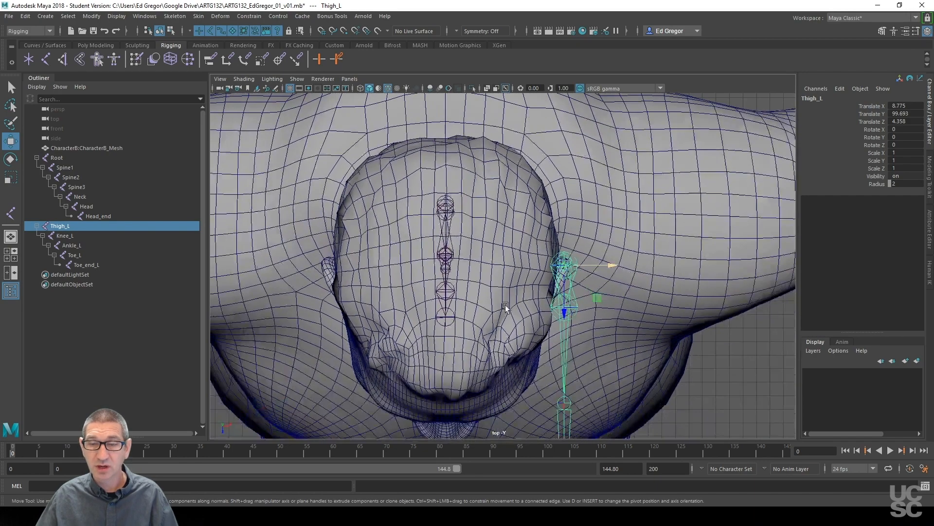
{"action": "middle_click_drag", "start_coordinate": [600, 305], "coordinate": [430, 297], "text": "alt"}
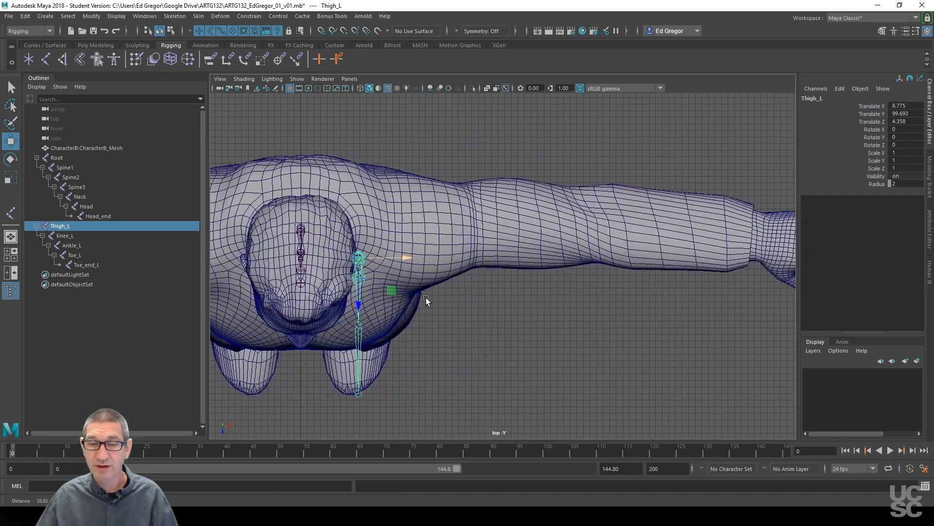
{"action": "middle_click_drag", "start_coordinate": [494, 314], "coordinate": [422, 311], "text": "alt"}
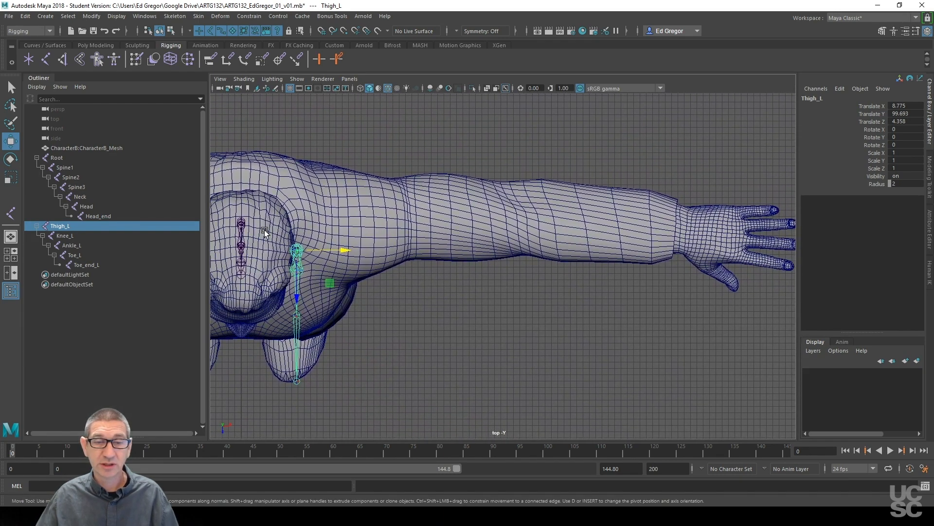
{"action": "left_click", "coordinate": [408, 325]}
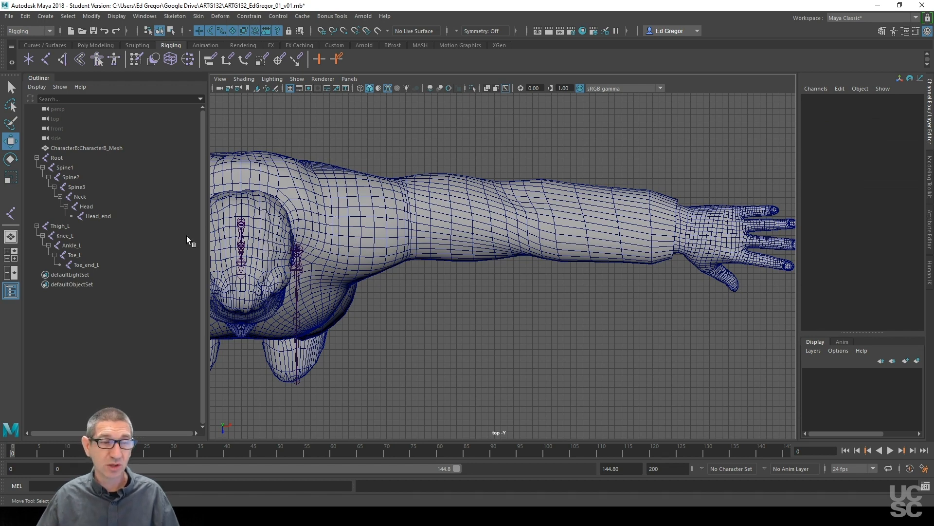
{"action": "left_click", "coordinate": [11, 215]}
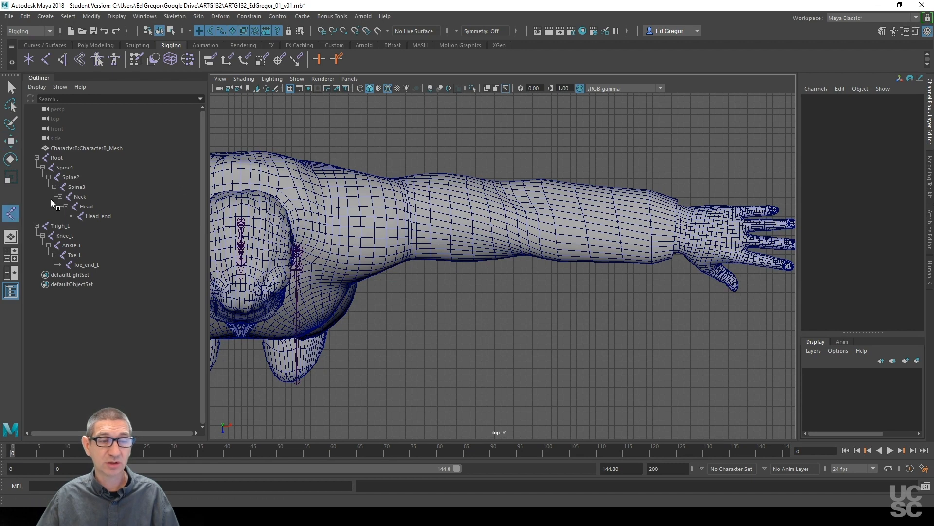
{"action": "middle_click_drag", "start_coordinate": [440, 315], "coordinate": [452, 315], "text": "alt"}
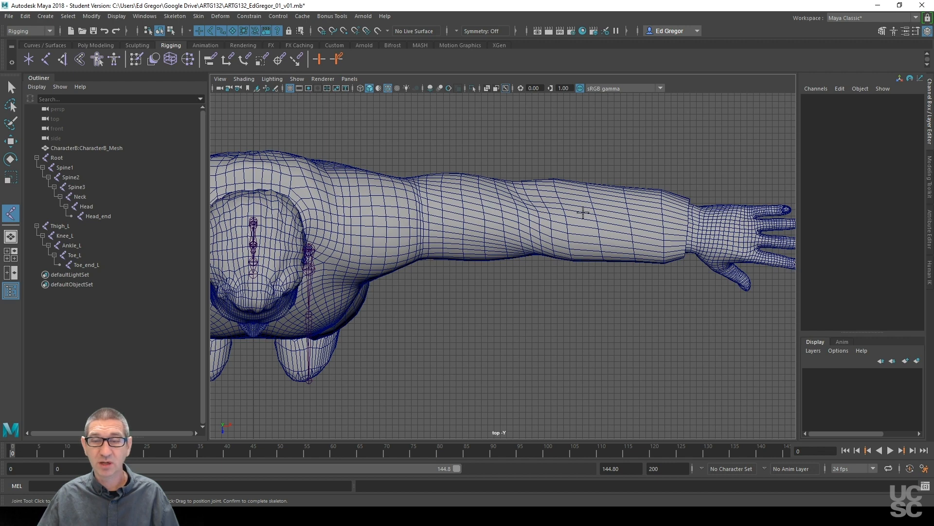
{"action": "left_click", "coordinate": [275, 240]}
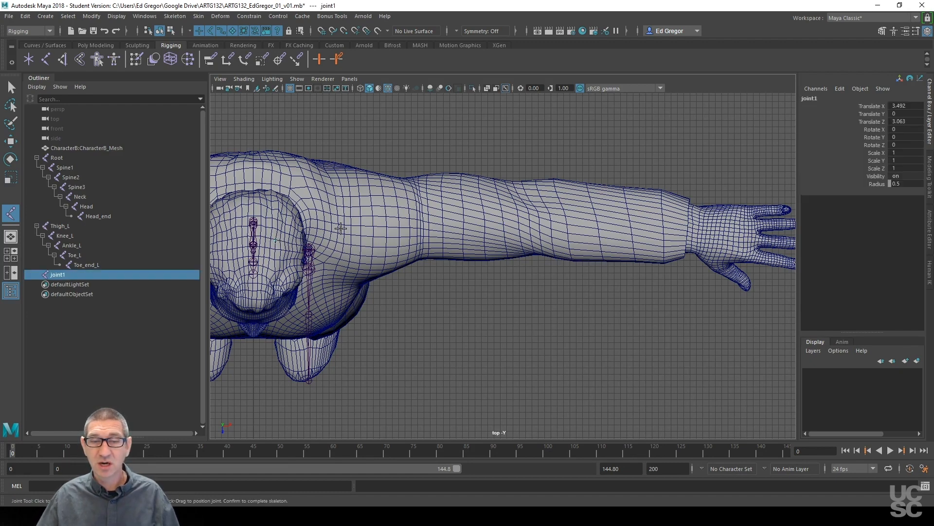
{"action": "left_click_drag", "start_coordinate": [379, 216], "coordinate": [376, 217]}
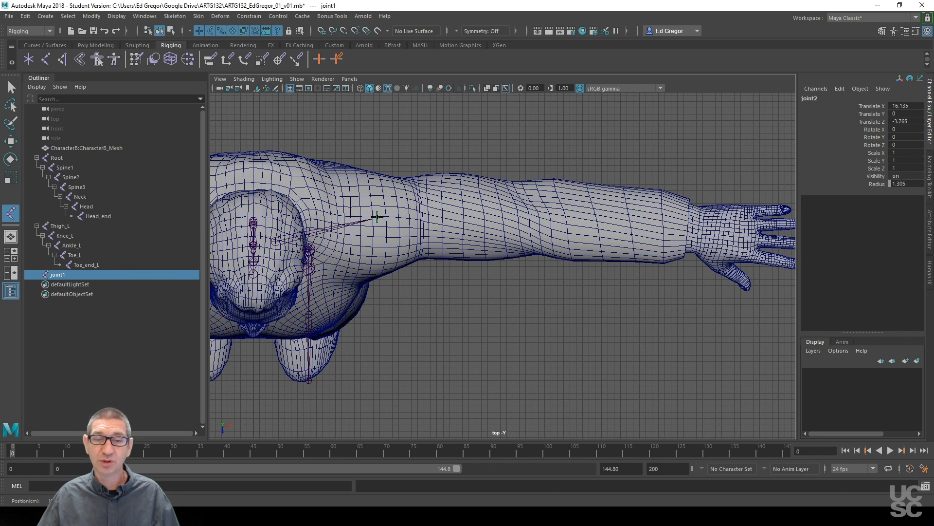
{"action": "left_click_drag", "start_coordinate": [378, 216], "coordinate": [376, 217]}
{"action": "key", "text": "Return"}
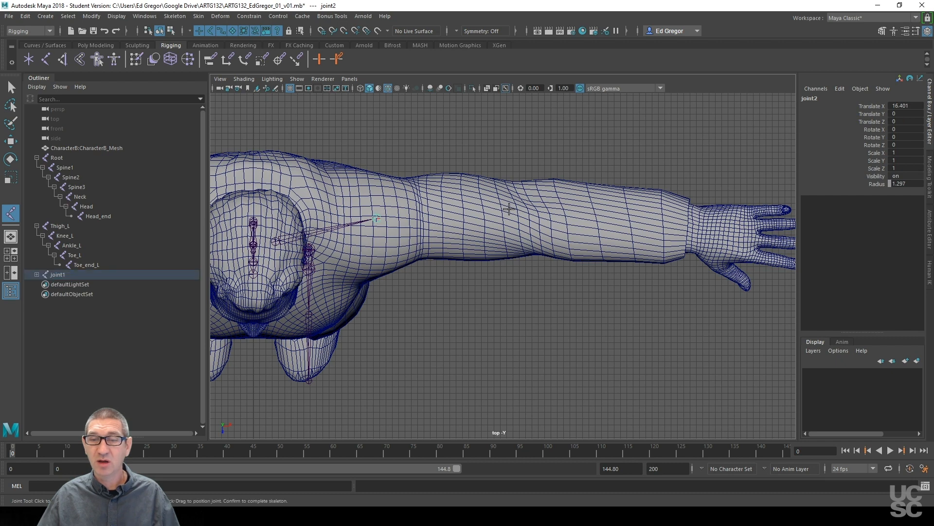
Continue the arm chain with an elbow joint about 23.7 units from the shoulder and a wrist joint about 27.3 units farther
{"action": "left_click", "coordinate": [528, 212]}
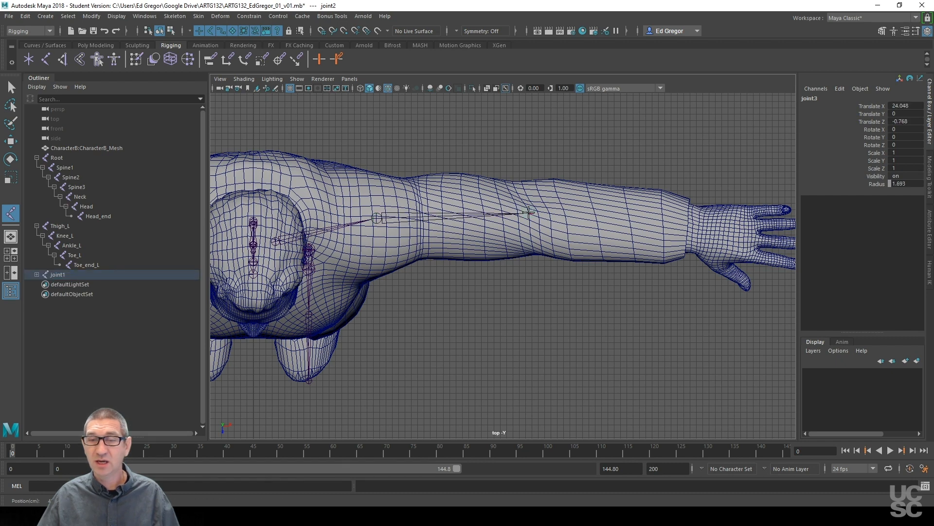
{"action": "left_click_drag", "start_coordinate": [528, 212], "coordinate": [528, 207]}
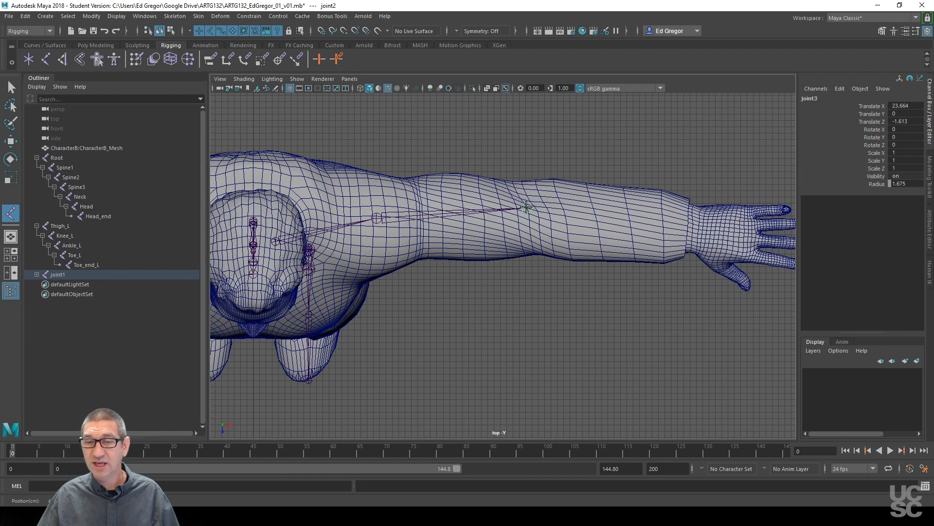
{"action": "left_click_drag", "start_coordinate": [528, 206], "coordinate": [526, 209]}
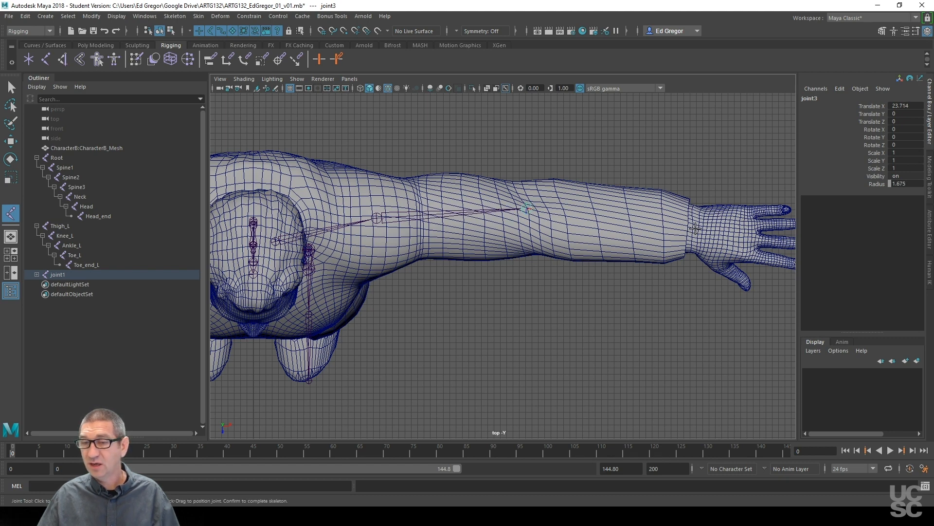
{"action": "left_click", "coordinate": [696, 228]}
{"action": "left_click_drag", "start_coordinate": [697, 228], "coordinate": [698, 229]}
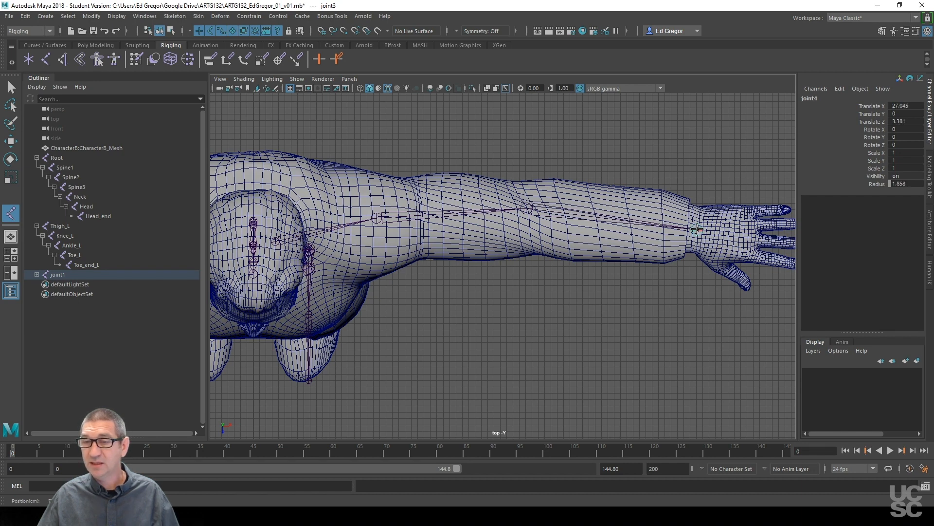
{"action": "left_click_drag", "start_coordinate": [699, 229], "coordinate": [699, 229]}
Finish the arm chain with a joint at the base of the fingers, and delete that extra hand joint
{"action": "middle_click_drag", "start_coordinate": [684, 316], "coordinate": [465, 318], "text": "alt"}
{"action": "right_click_drag", "start_coordinate": [465, 318], "coordinate": [817, 250], "text": "alt"}
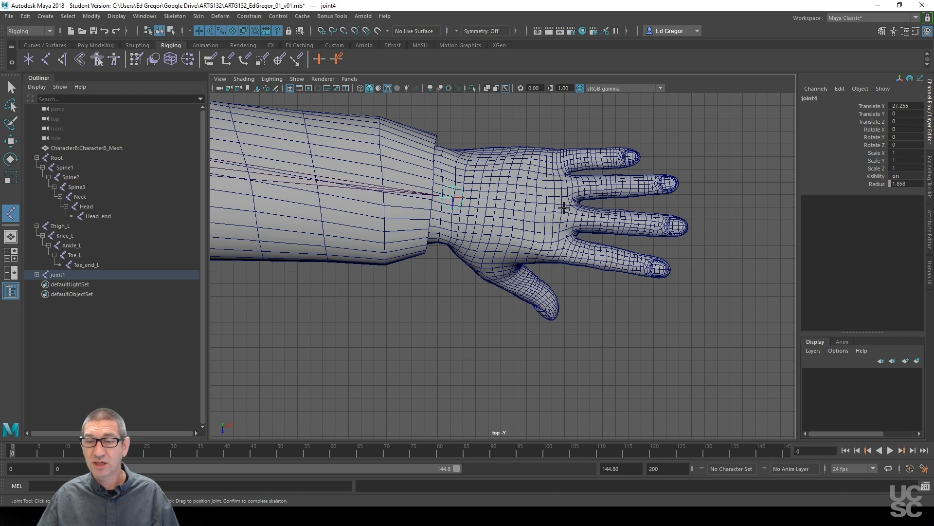
{"action": "left_click_drag", "start_coordinate": [564, 208], "coordinate": [568, 209]}
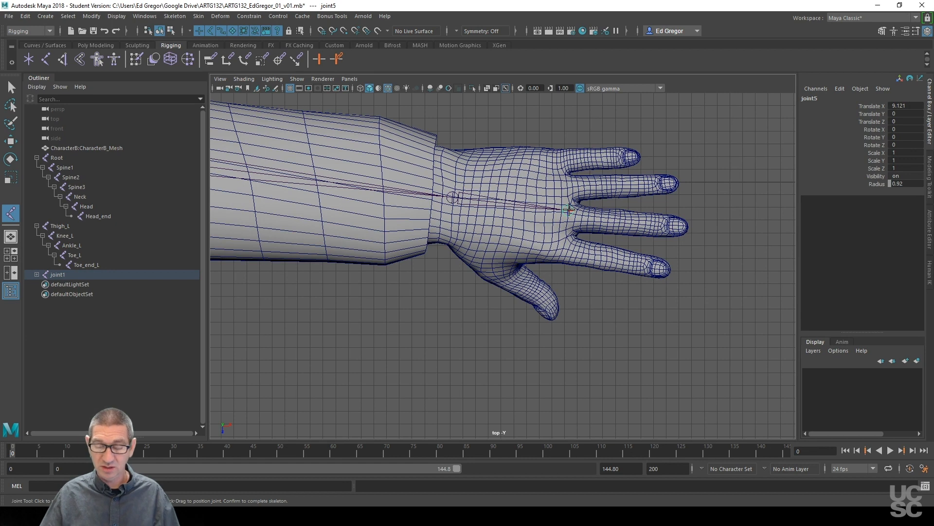
{"action": "key", "text": "Return"}
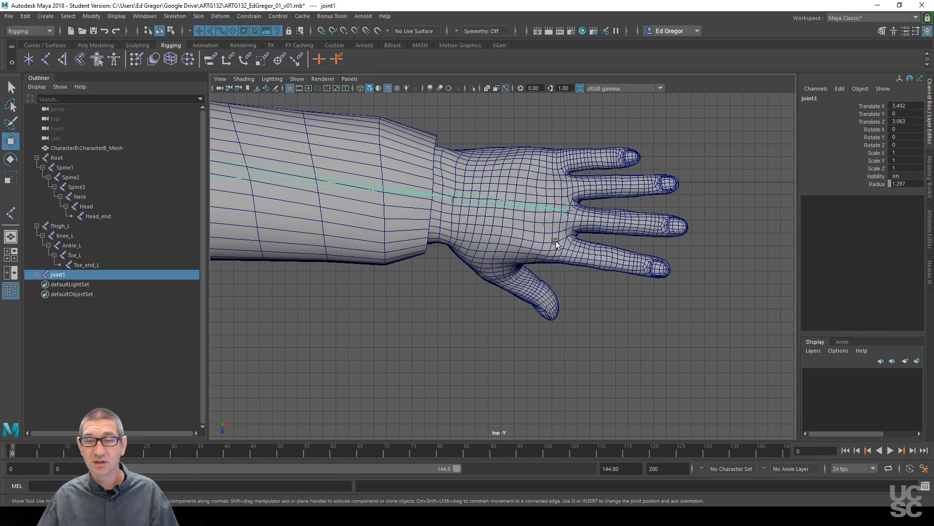
{"action": "left_click", "coordinate": [568, 209]}
{"action": "left_click", "coordinate": [504, 294]}
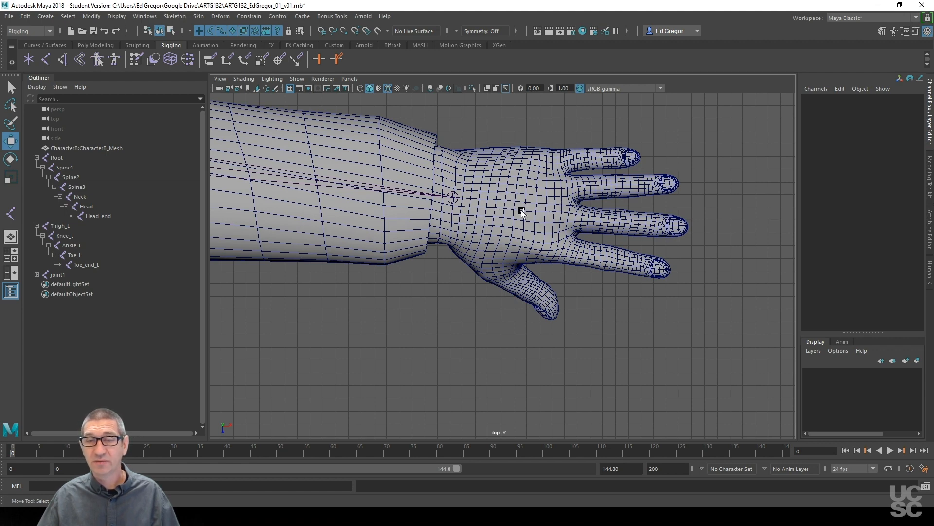
In the perspective view, select the arm chain's root joint and raise the chain from the floor toward shoulder height
{"action": "middle_click_drag", "start_coordinate": [454, 276], "coordinate": [570, 297], "text": "alt"}
{"action": "right_click_drag", "start_coordinate": [570, 311], "coordinate": [423, 335], "text": "alt"}
{"action": "middle_click_drag", "start_coordinate": [423, 336], "coordinate": [638, 294], "text": "alt"}
{"action": "right_click_drag", "start_coordinate": [638, 294], "coordinate": [457, 313], "text": "alt"}
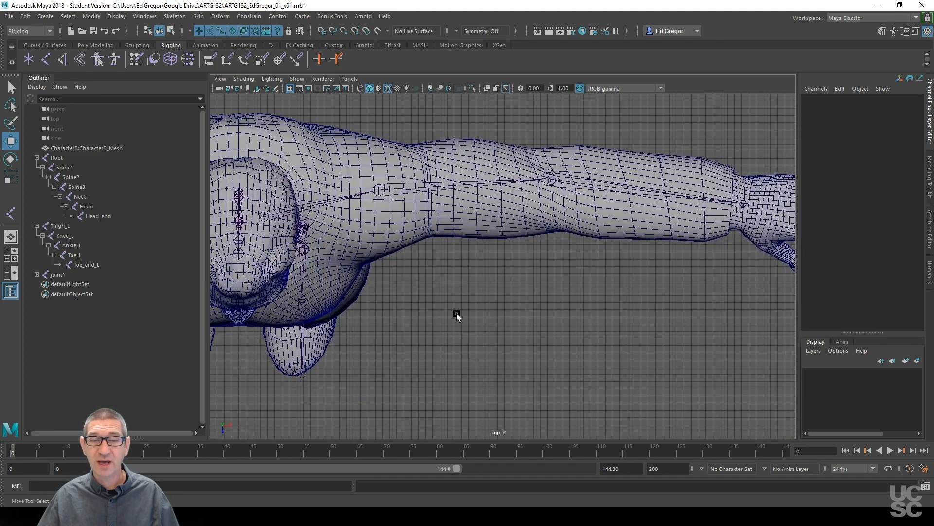
{"action": "key", "text": "space"}
{"action": "left_click_drag", "start_coordinate": [509, 300], "coordinate": [505, 279]}
{"action": "middle_click_drag", "start_coordinate": [551, 315], "coordinate": [551, 251], "text": "alt"}
{"action": "left_click_drag", "start_coordinate": [568, 261], "coordinate": [594, 271], "text": "alt"}
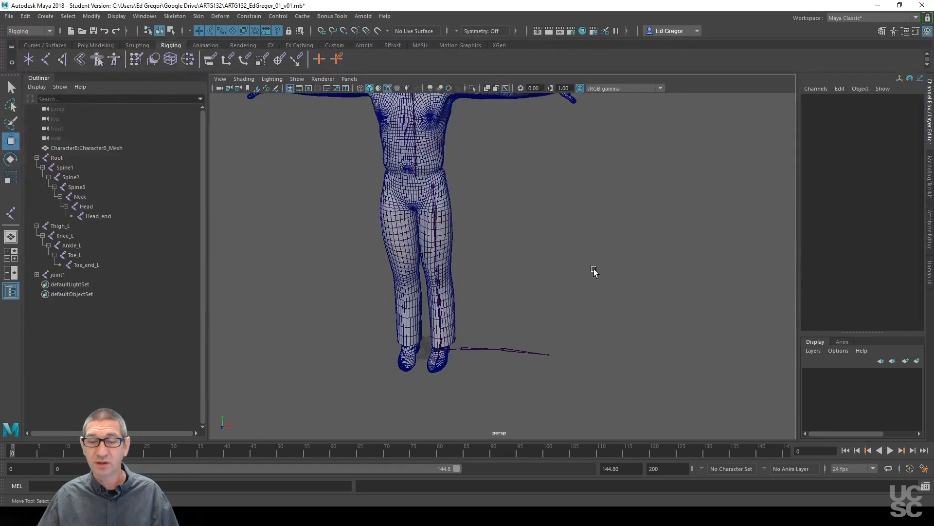
{"action": "left_click", "coordinate": [452, 350]}
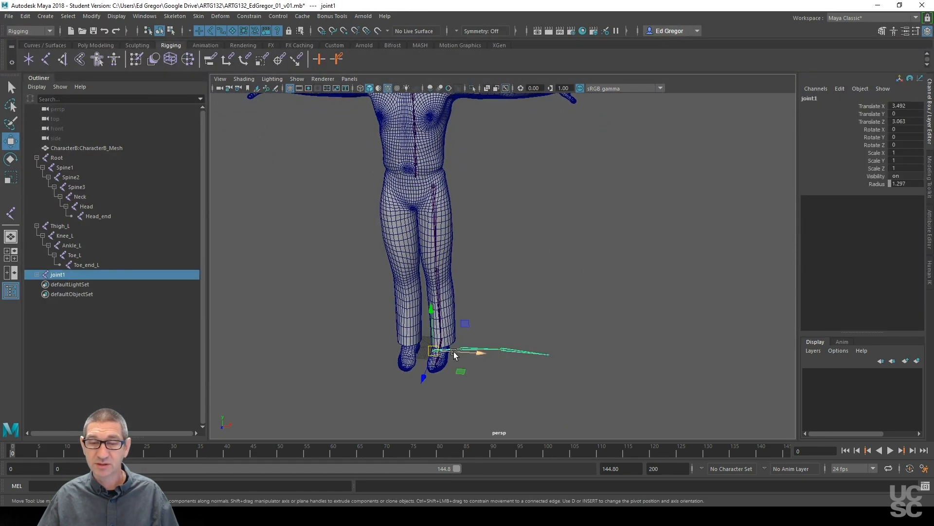
{"action": "middle_click_drag", "start_coordinate": [536, 198], "coordinate": [538, 254], "text": "alt"}
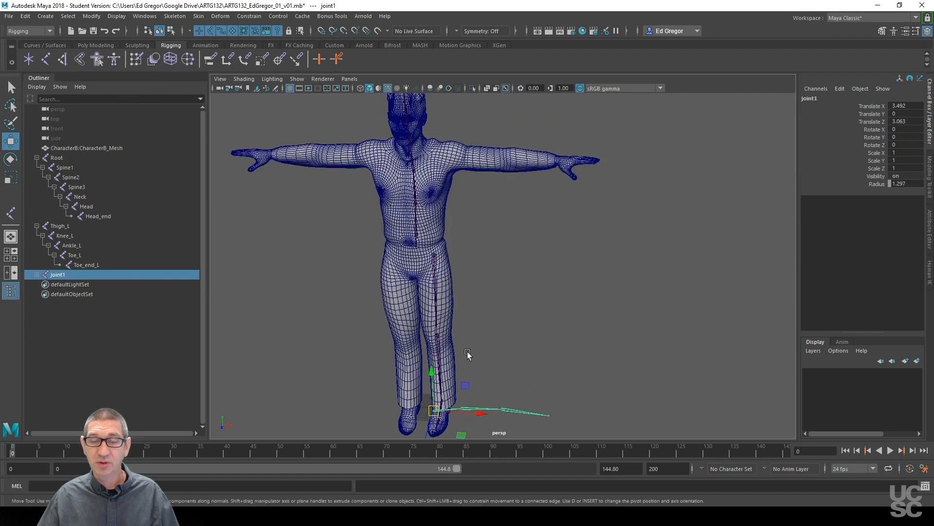
{"action": "left_click_drag", "start_coordinate": [434, 374], "coordinate": [431, 140]}
In the front view, adjust the arm chain's height to Translate Y about 147.2, level with the upper chest
{"action": "middle_click_drag", "start_coordinate": [458, 221], "coordinate": [476, 254], "text": "alt"}
{"action": "key", "text": "space"}
{"action": "left_click_drag", "start_coordinate": [501, 284], "coordinate": [500, 306]}
{"action": "middle_click_drag", "start_coordinate": [508, 206], "coordinate": [496, 325], "text": "alt"}
{"action": "right_click_drag", "start_coordinate": [497, 326], "coordinate": [688, 244], "text": "alt"}
{"action": "right_click_drag", "start_coordinate": [536, 263], "coordinate": [657, 253], "text": "alt"}
{"action": "middle_click_drag", "start_coordinate": [467, 251], "coordinate": [512, 364], "text": "alt"}
{"action": "left_click_drag", "start_coordinate": [435, 244], "coordinate": [434, 204]}
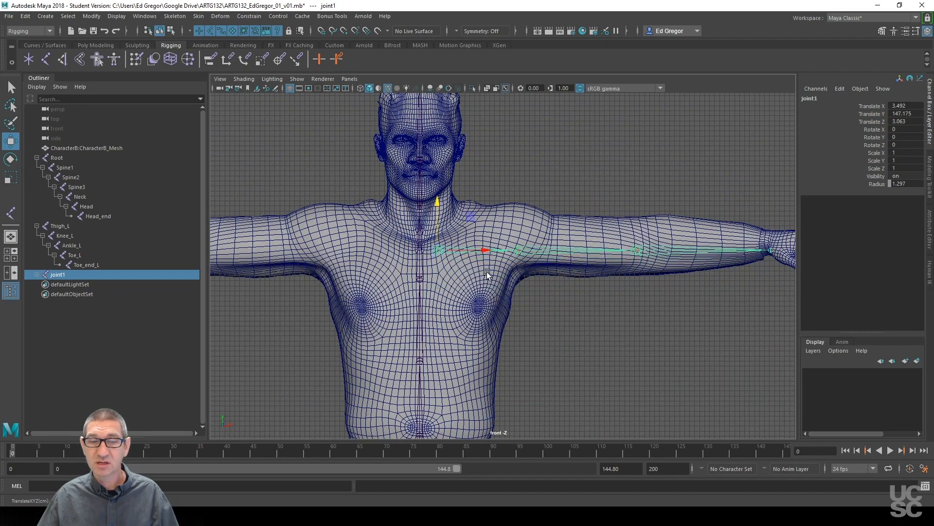
Rotate the clavicle joint upward to Rotate Z about 13.8 so the shoulder joint sits higher inside the shoulder
{"action": "middle_click_drag", "start_coordinate": [478, 309], "coordinate": [478, 330], "text": "alt"}
{"action": "right_click_drag", "start_coordinate": [477, 329], "coordinate": [638, 326], "text": "alt"}
{"action": "middle_click_drag", "start_coordinate": [586, 304], "coordinate": [534, 319], "text": "alt"}
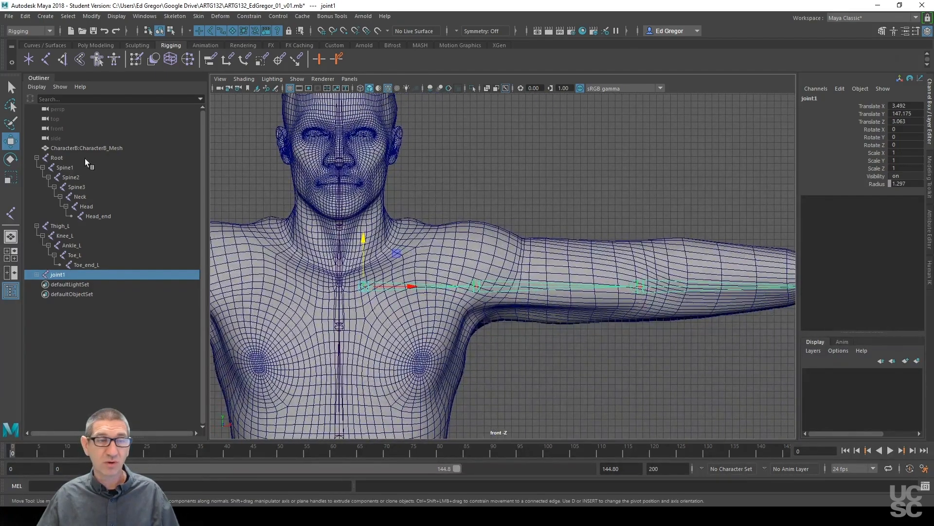
{"action": "key", "text": "e"}
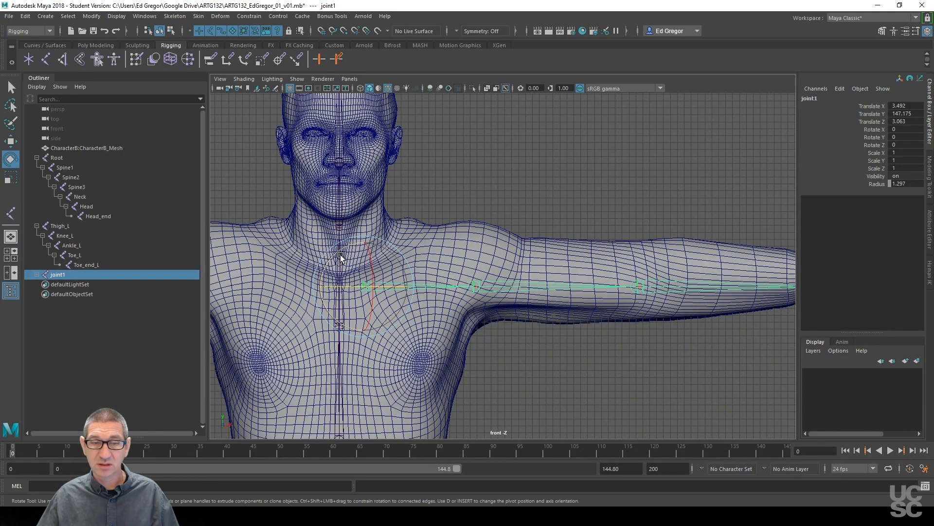
{"action": "left_click_drag", "start_coordinate": [332, 255], "coordinate": [336, 270]}
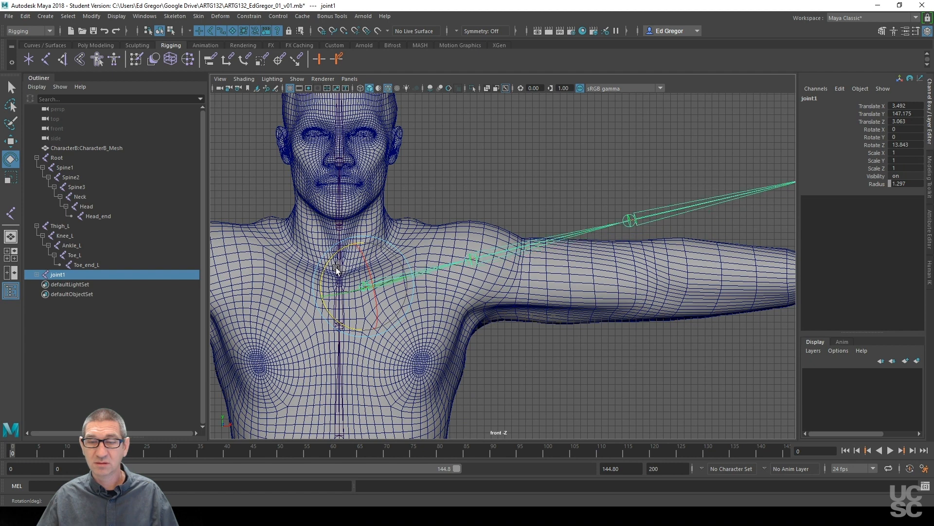
In the front view, rotate the shoulder joint downward to Rotate Z about -16.2 so the wrist joint sits inside the character's wrist
{"action": "middle_click_drag", "start_coordinate": [679, 319], "coordinate": [559, 318], "text": "alt"}
{"action": "left_click", "coordinate": [421, 229]}
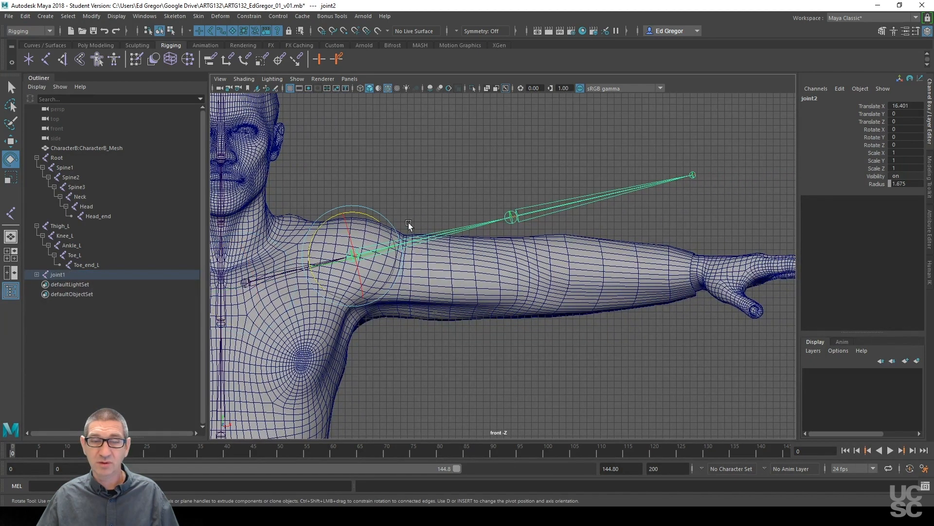
{"action": "left_click_drag", "start_coordinate": [363, 220], "coordinate": [376, 136]}
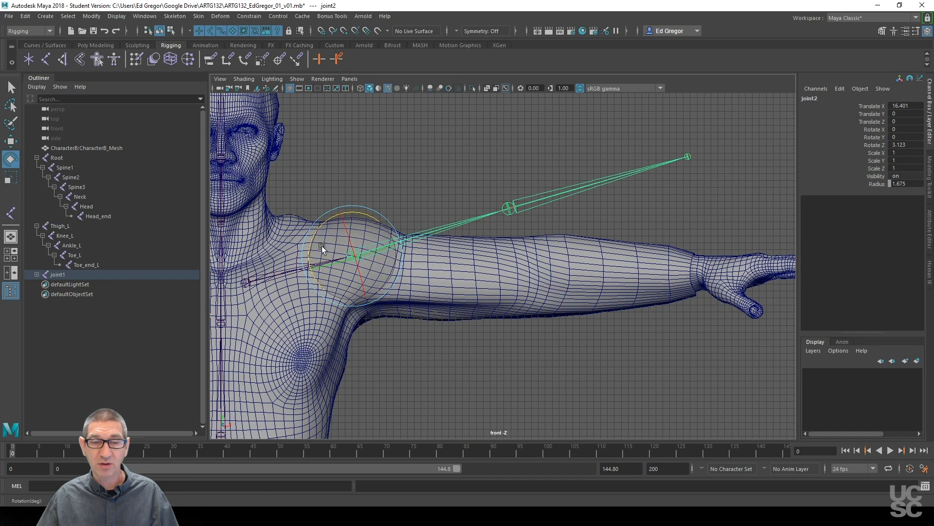
{"action": "left_click_drag", "start_coordinate": [363, 214], "coordinate": [369, 218]}
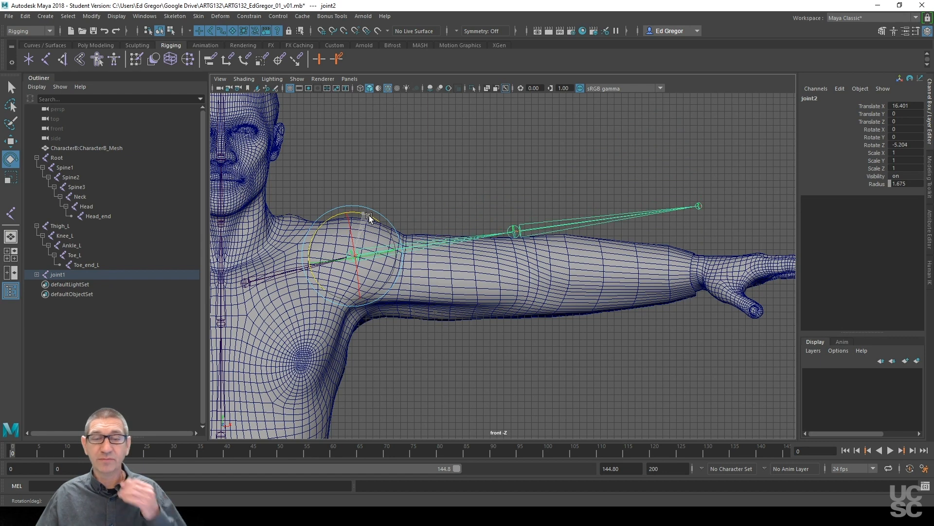
{"action": "left_click_drag", "start_coordinate": [370, 219], "coordinate": [396, 190]}
{"action": "left_click_drag", "start_coordinate": [372, 219], "coordinate": [438, 99]}
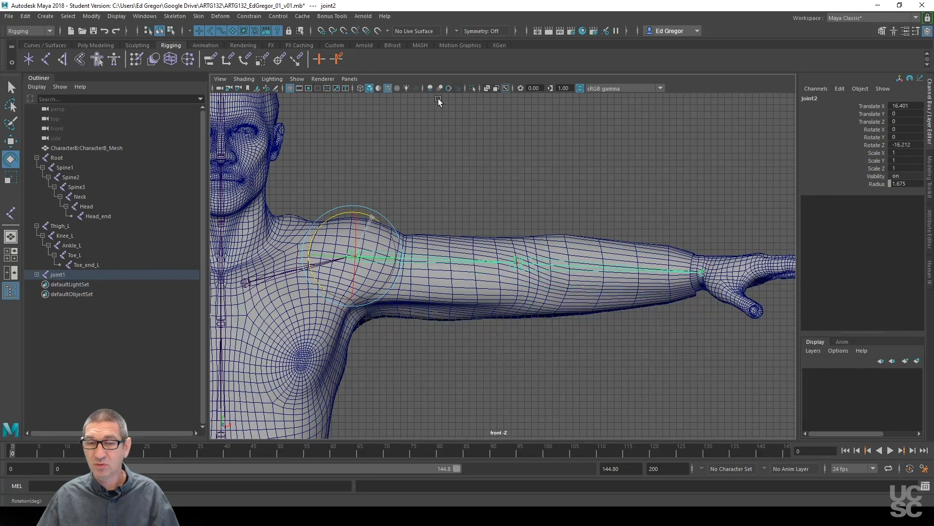
{"action": "left_click_drag", "start_coordinate": [438, 98], "coordinate": [438, 99]}
Lower the clavicle joint to Rotate Z about 10.3 and readjust the shoulder joint to Rotate Z about -11.5
{"action": "left_click", "coordinate": [247, 282]}
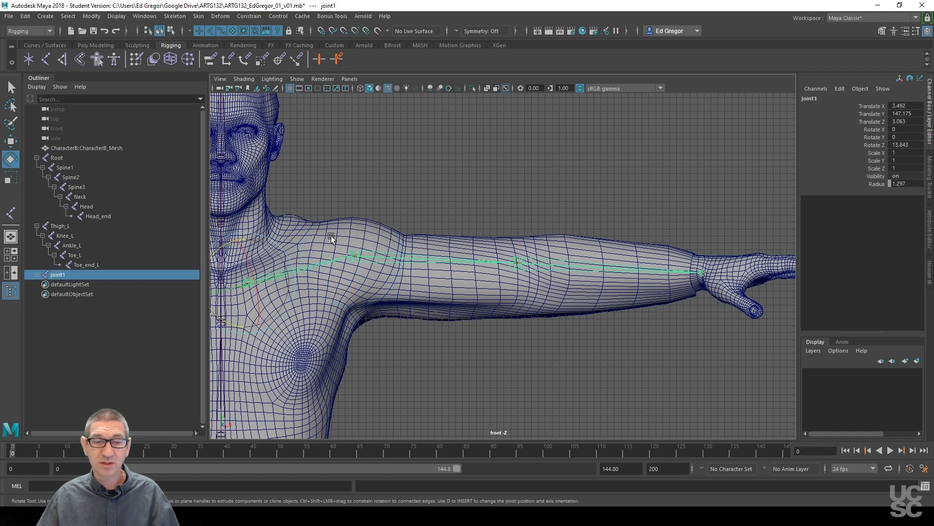
{"action": "left_click_drag", "start_coordinate": [229, 246], "coordinate": [232, 247]}
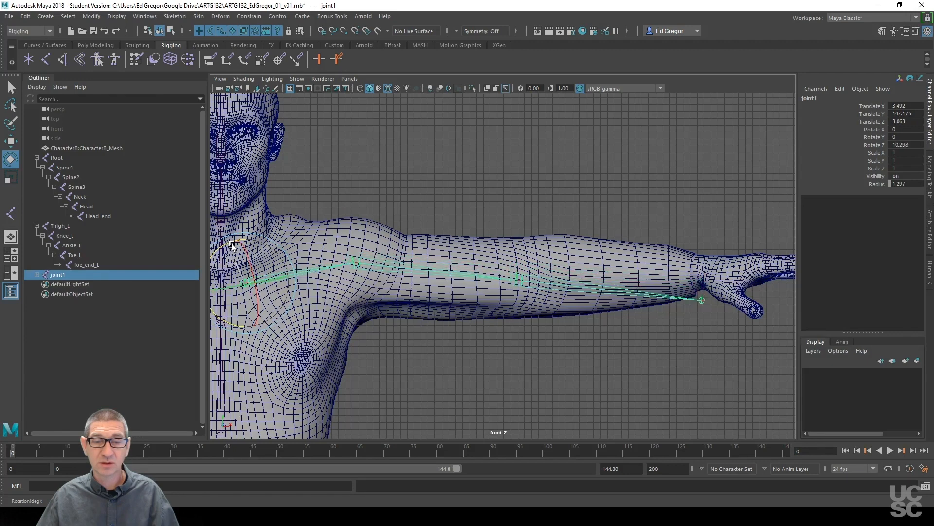
{"action": "left_click", "coordinate": [399, 268]}
{"action": "left_click_drag", "start_coordinate": [348, 229], "coordinate": [311, 171]}
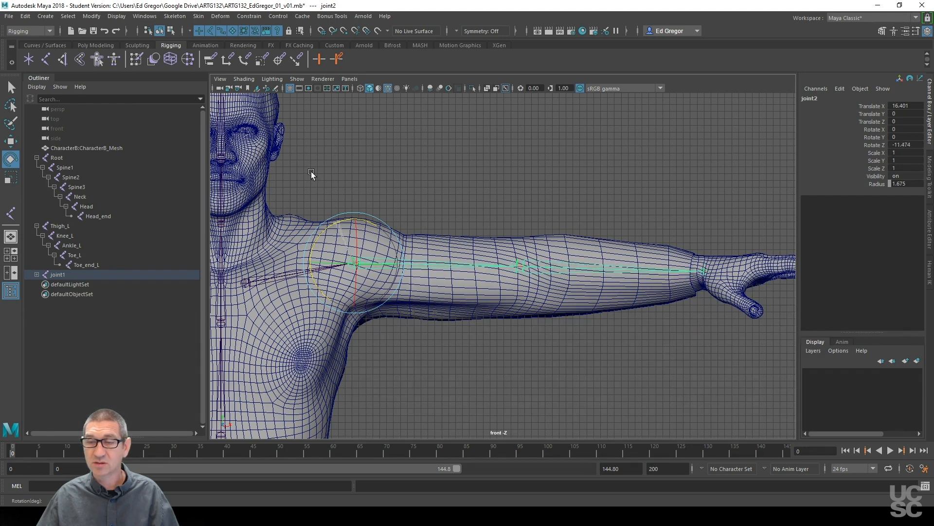
Select the wrist joint in the front view and rotate it to Rotate Z about 2.5
{"action": "middle_click_drag", "start_coordinate": [592, 339], "coordinate": [483, 318], "text": "alt"}
{"action": "right_click_drag", "start_coordinate": [511, 322], "coordinate": [700, 291], "text": "alt"}
{"action": "middle_click_drag", "start_coordinate": [700, 291], "coordinate": [519, 347], "text": "alt"}
{"action": "right_click_drag", "start_coordinate": [518, 347], "coordinate": [657, 346], "text": "alt"}
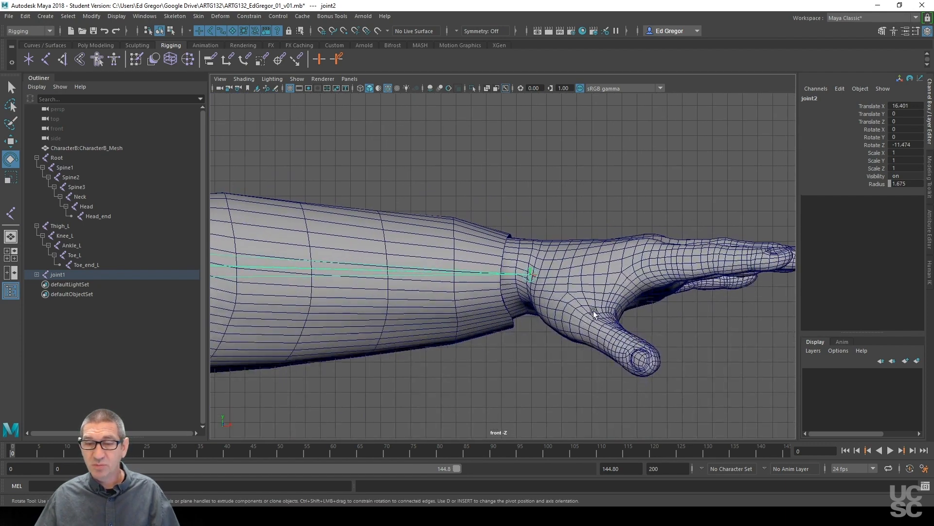
{"action": "left_click", "coordinate": [532, 272]}
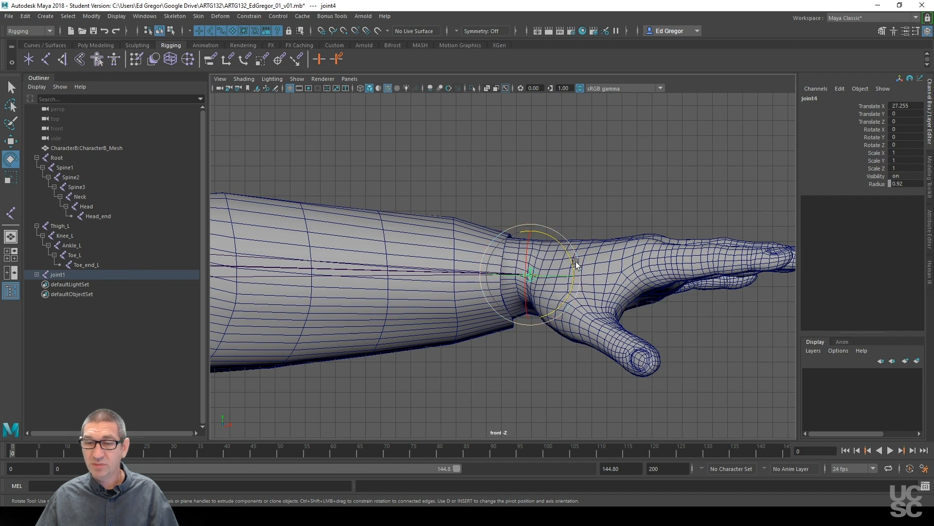
{"action": "left_click_drag", "start_coordinate": [564, 253], "coordinate": [570, 248]}
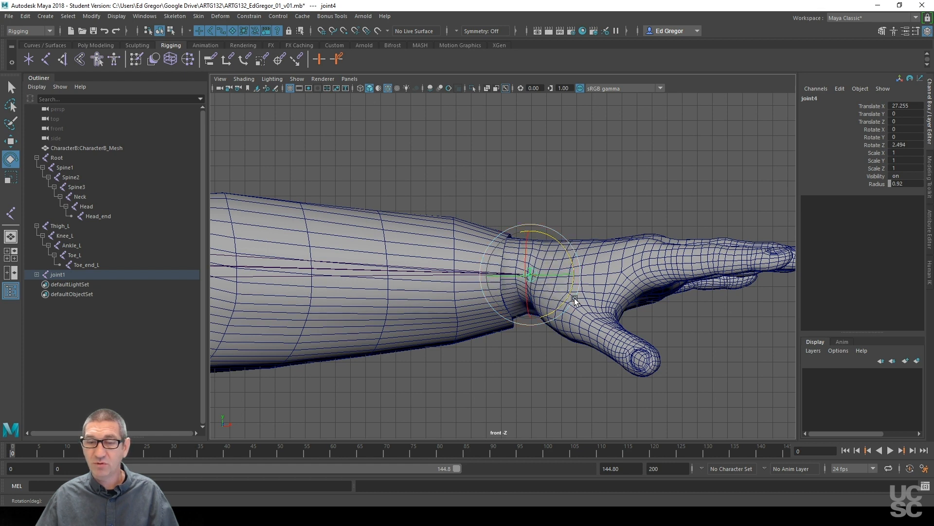
Examine the wrist joint's placement inside the forearm and hand mesh from the front and in the perspective view
{"action": "middle_click_drag", "start_coordinate": [526, 379], "coordinate": [574, 333], "text": "alt"}
{"action": "right_click_drag", "start_coordinate": [600, 345], "coordinate": [537, 345], "text": "alt"}
{"action": "mouse_move", "coordinate": [563, 329]}
{"action": "middle_mouse_down", "text": "alt"}
{"action": "mouse_move", "coordinate": [576, 354]}
{"action": "mouse_move", "coordinate": [565, 340]}
{"action": "middle_mouse_up", "text": "alt"}
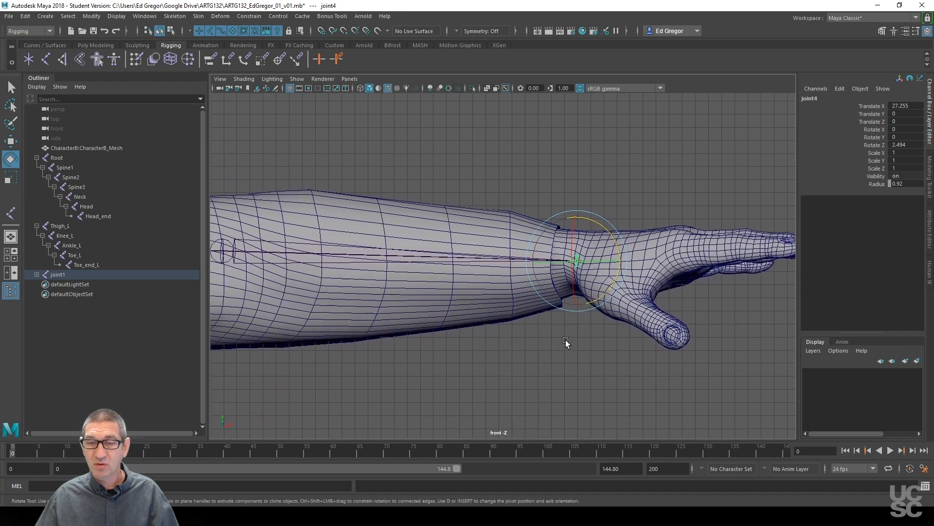
{"action": "key", "text": "space"}
{"action": "left_click_drag", "start_coordinate": [559, 348], "coordinate": [558, 321]}
{"action": "left_click_drag", "start_coordinate": [605, 265], "coordinate": [563, 326], "text": "alt"}
{"action": "right_click_drag", "start_coordinate": [495, 354], "coordinate": [707, 319], "text": "alt"}
{"action": "middle_click_drag", "start_coordinate": [553, 372], "coordinate": [479, 354], "text": "alt"}
{"action": "right_click_drag", "start_coordinate": [501, 357], "coordinate": [610, 364], "text": "alt"}
{"action": "middle_click_drag", "start_coordinate": [498, 379], "coordinate": [586, 375], "text": "alt"}
{"action": "right_click_drag", "start_coordinate": [586, 375], "coordinate": [526, 375], "text": "alt"}
{"action": "left_click_drag", "start_coordinate": [429, 312], "coordinate": [496, 309], "text": "alt"}
{"action": "right_click_drag", "start_coordinate": [497, 309], "coordinate": [621, 359], "text": "alt"}
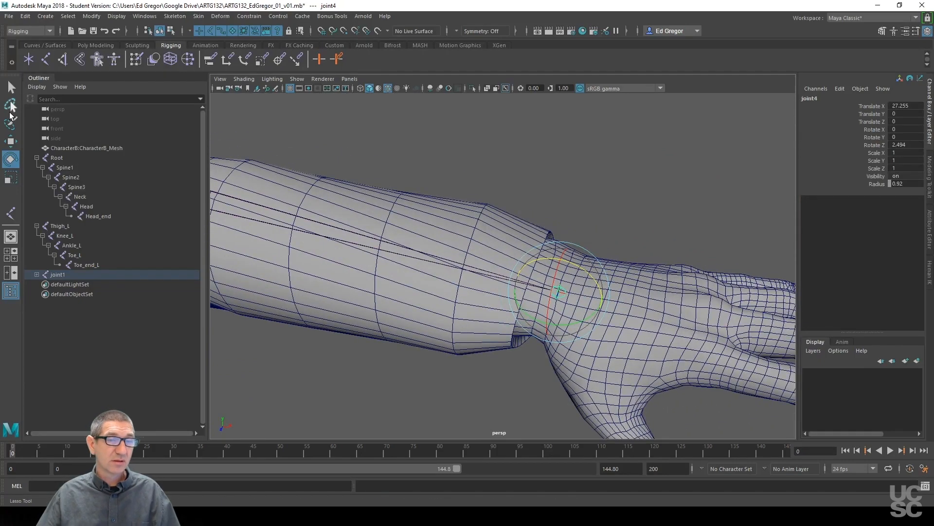
In the top view, set the Move tool's axis orientation to Object and slide the wrist joint back to Translate X about 26.3
{"action": "left_click", "coordinate": [10, 142]}
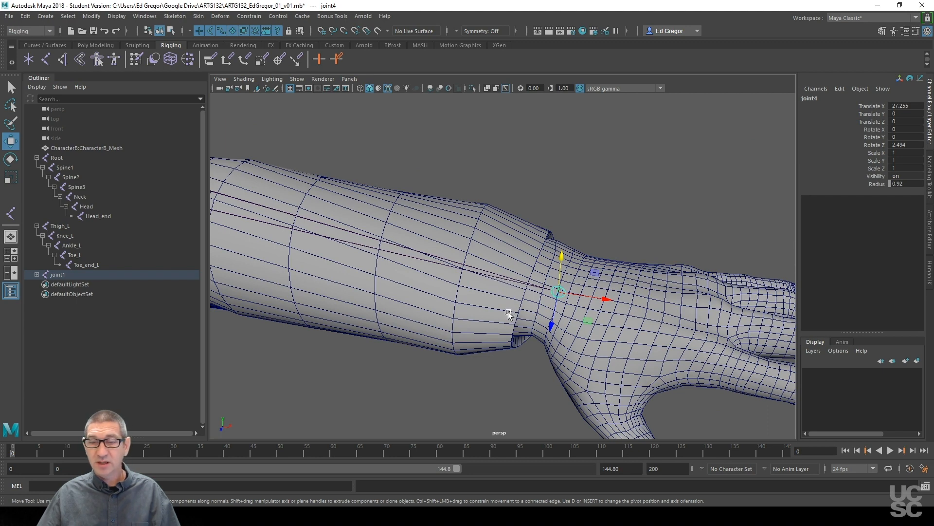
{"action": "key", "text": "space"}
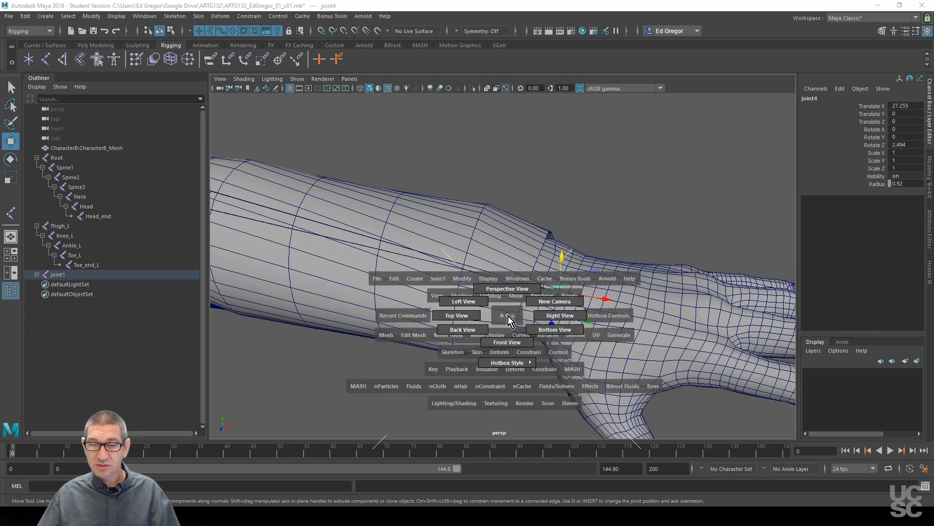
{"action": "left_click_drag", "start_coordinate": [508, 317], "coordinate": [467, 315]}
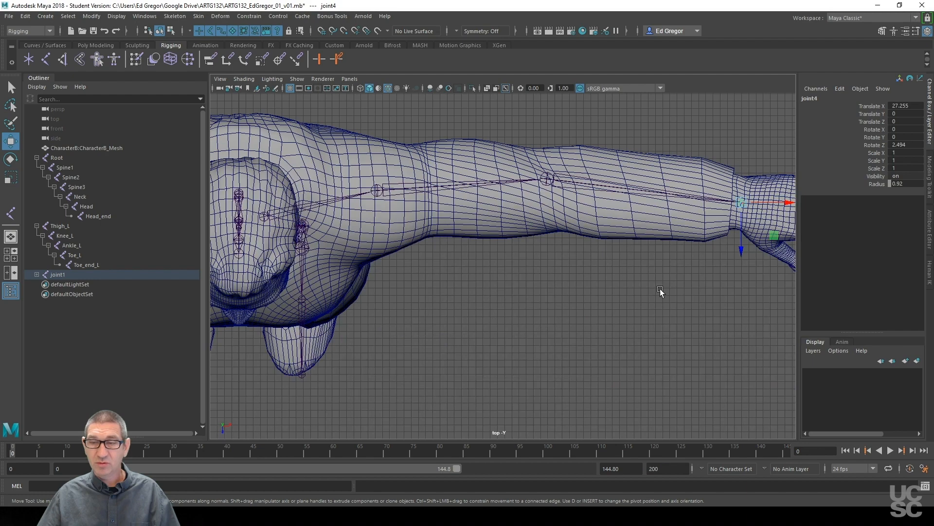
{"action": "scroll", "coordinate": [701, 288], "scroll_direction": "up", "scroll_amount": 5}
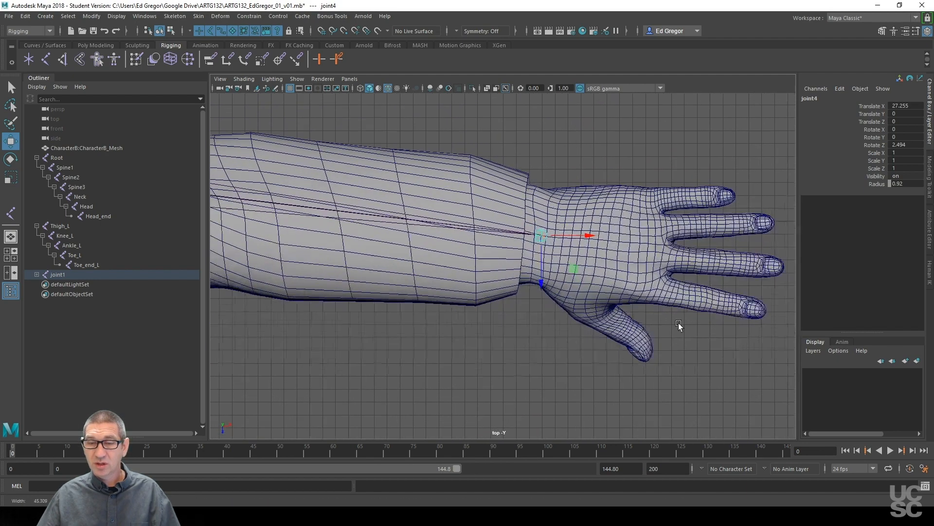
{"action": "middle_click_drag", "start_coordinate": [687, 332], "coordinate": [669, 342], "text": "alt"}
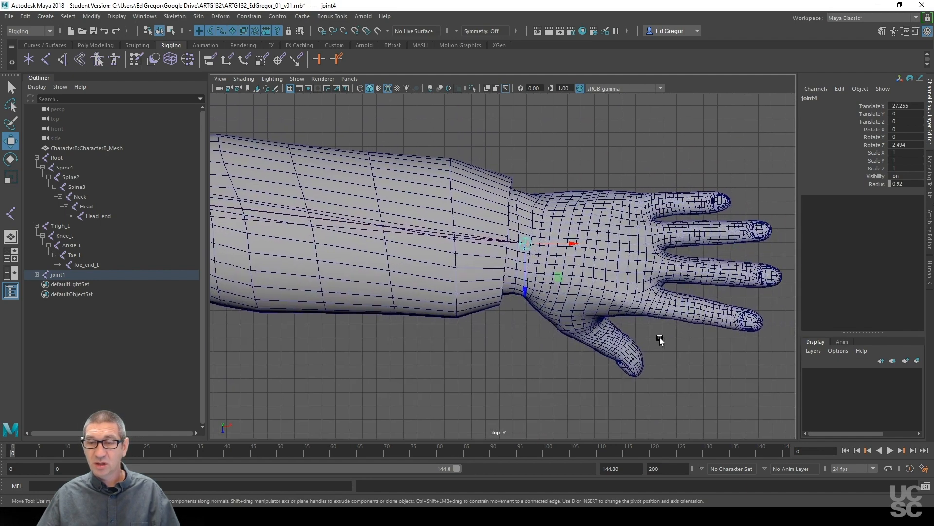
{"action": "double_click", "coordinate": [9, 144]}
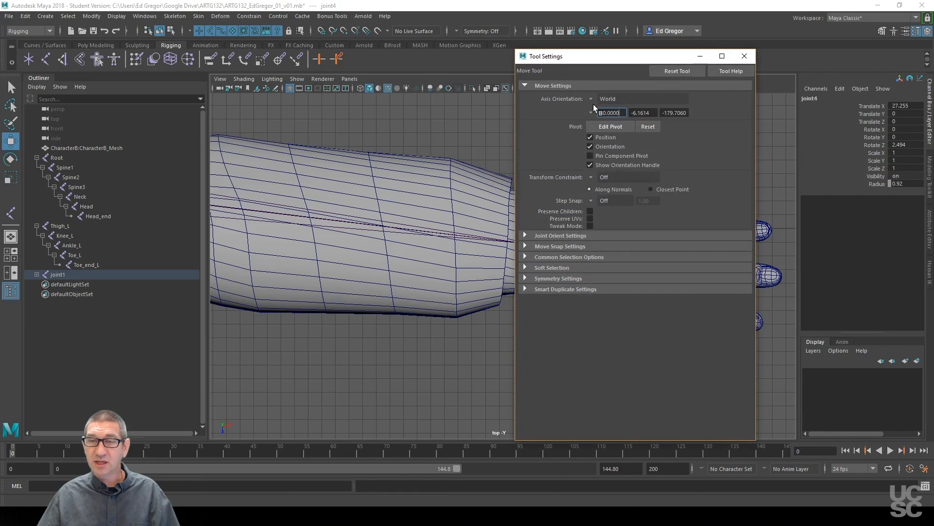
{"action": "left_click_drag", "start_coordinate": [608, 57], "coordinate": [250, 63]}
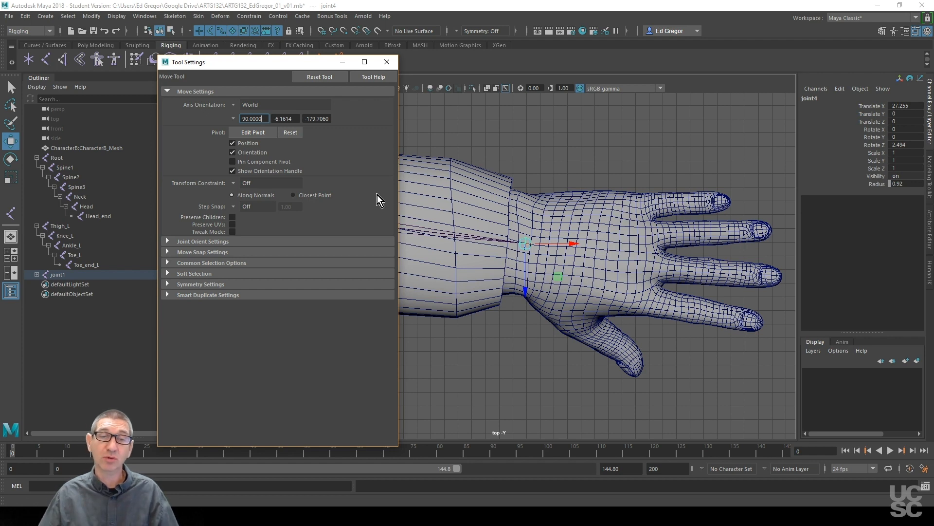
{"action": "left_click", "coordinate": [232, 105]}
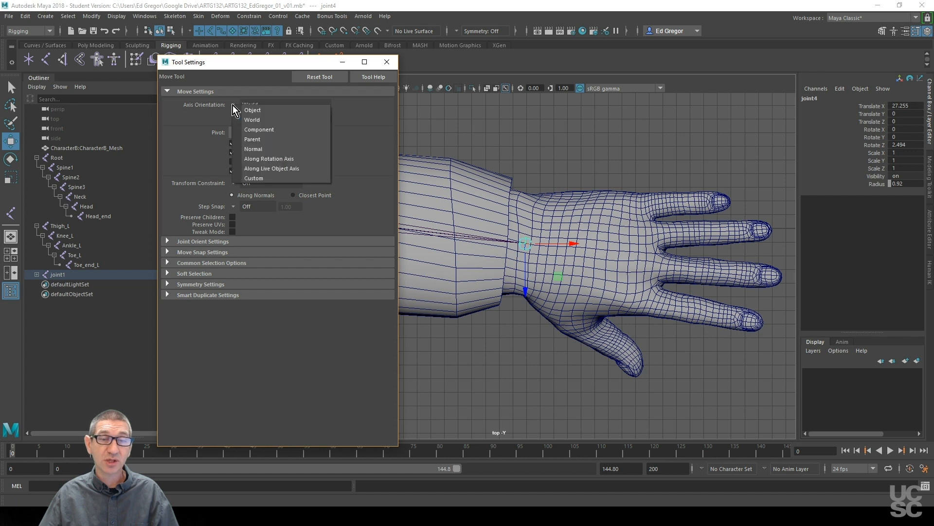
{"action": "left_click", "coordinate": [270, 110]}
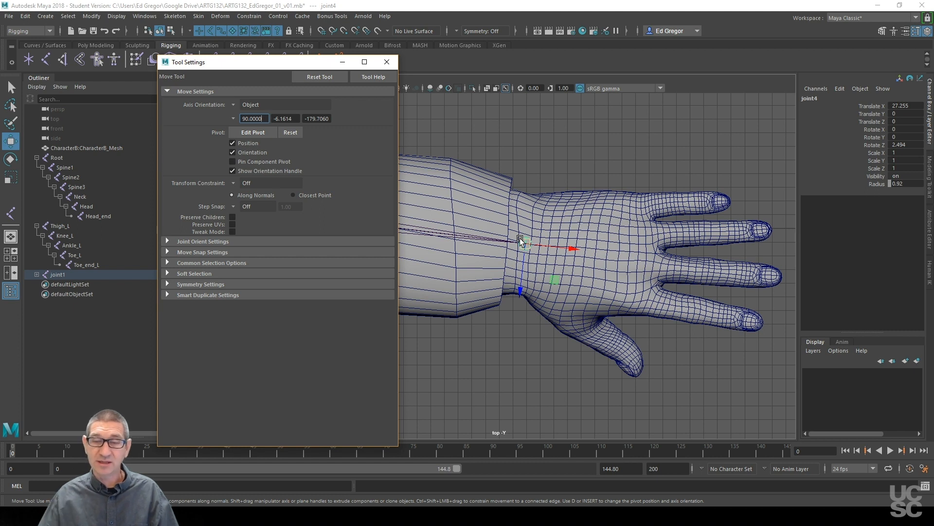
{"action": "left_click_drag", "start_coordinate": [573, 248], "coordinate": [573, 250]}
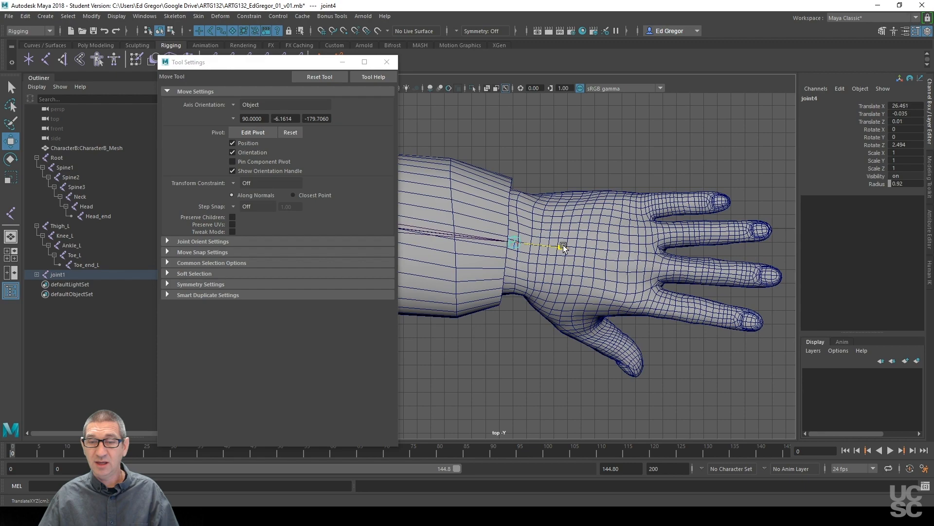
{"action": "left_click", "coordinate": [387, 62]}
In the top view, rotate the shoulder joint to centre the elbow in the arm, and rotate the elbow joint to Rotate Y about 3.2
{"action": "mouse_move", "coordinate": [443, 343]}
{"action": "right_mouse_down", "text": "alt"}
{"action": "mouse_move", "coordinate": [588, 327]}
{"action": "mouse_move", "coordinate": [429, 344]}
{"action": "mouse_move", "coordinate": [547, 334]}
{"action": "mouse_move", "coordinate": [522, 351]}
{"action": "mouse_move", "coordinate": [454, 348]}
{"action": "right_mouse_up", "text": "alt"}
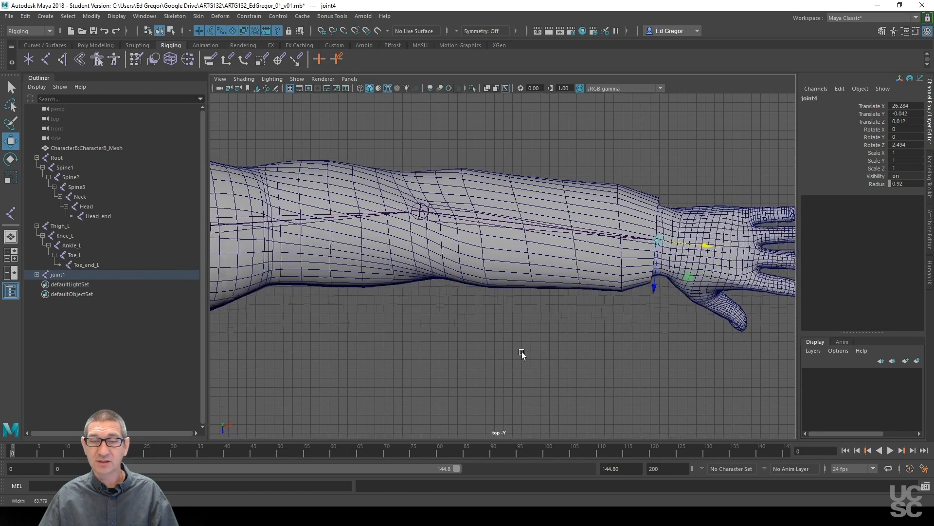
{"action": "middle_click_drag", "start_coordinate": [454, 349], "coordinate": [487, 343], "text": "alt"}
{"action": "right_click_drag", "start_coordinate": [556, 334], "coordinate": [608, 340], "text": "alt"}
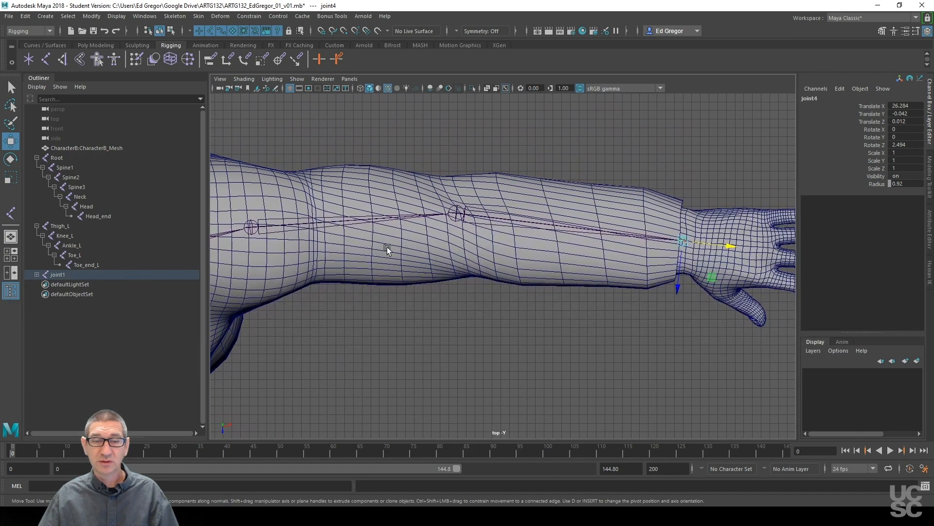
{"action": "left_click", "coordinate": [377, 222]}
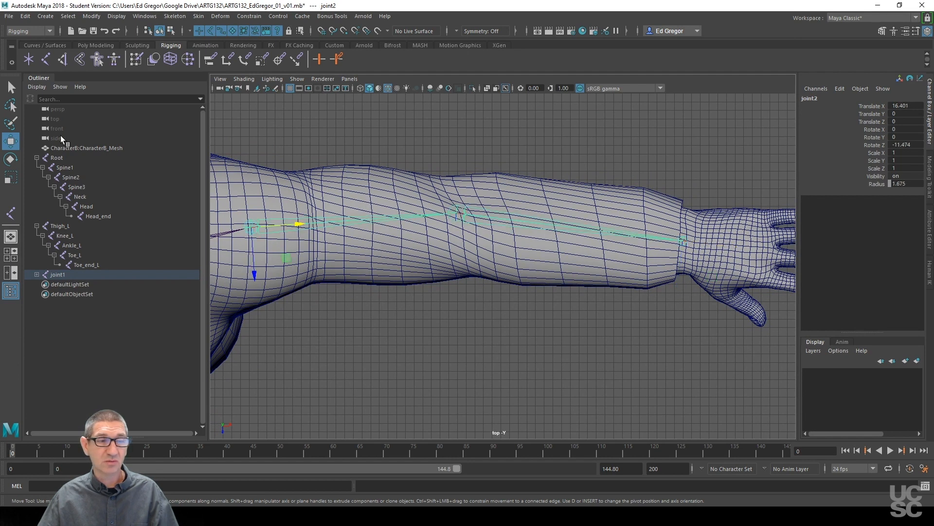
{"action": "left_click", "coordinate": [11, 159]}
{"action": "left_click_drag", "start_coordinate": [280, 196], "coordinate": [287, 197]}
{"action": "left_click_drag", "start_coordinate": [605, 202], "coordinate": [590, 260]}
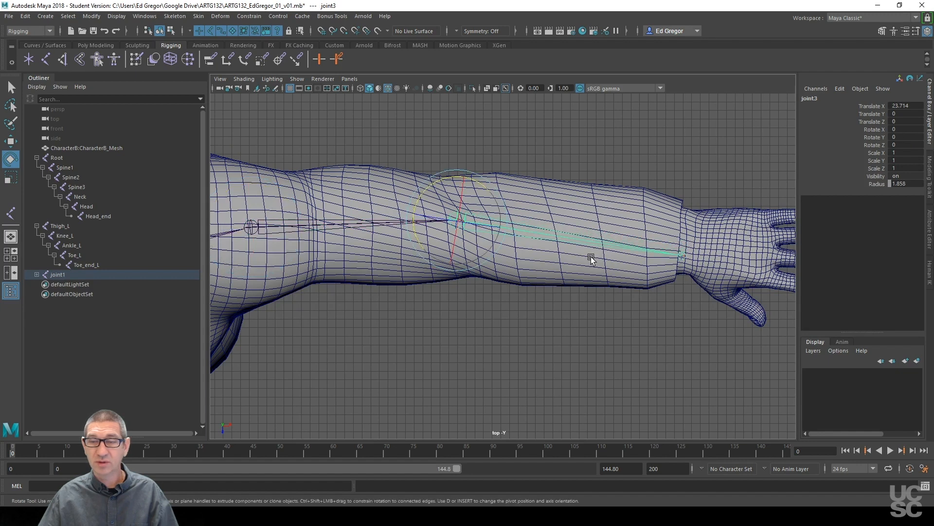
{"action": "left_click_drag", "start_coordinate": [440, 183], "coordinate": [420, 154]}
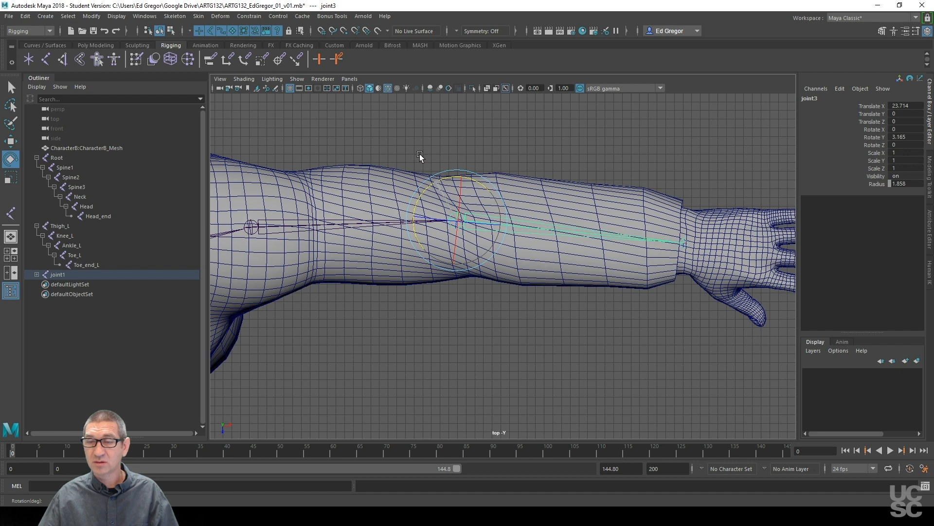
Examine the whole left arm chain's alignment with the mesh in the top and perspective views
{"action": "middle_click_drag", "start_coordinate": [511, 325], "coordinate": [588, 311], "text": "alt"}
{"action": "right_click_drag", "start_coordinate": [588, 311], "coordinate": [490, 340], "text": "alt"}
{"action": "middle_click_drag", "start_coordinate": [513, 351], "coordinate": [520, 349], "text": "alt"}
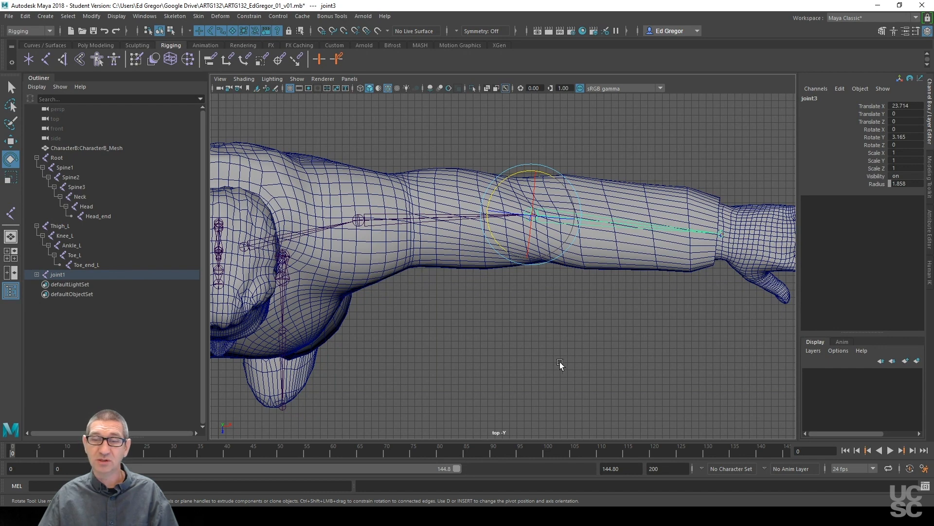
{"action": "middle_click_drag", "start_coordinate": [560, 361], "coordinate": [533, 345], "text": "alt"}
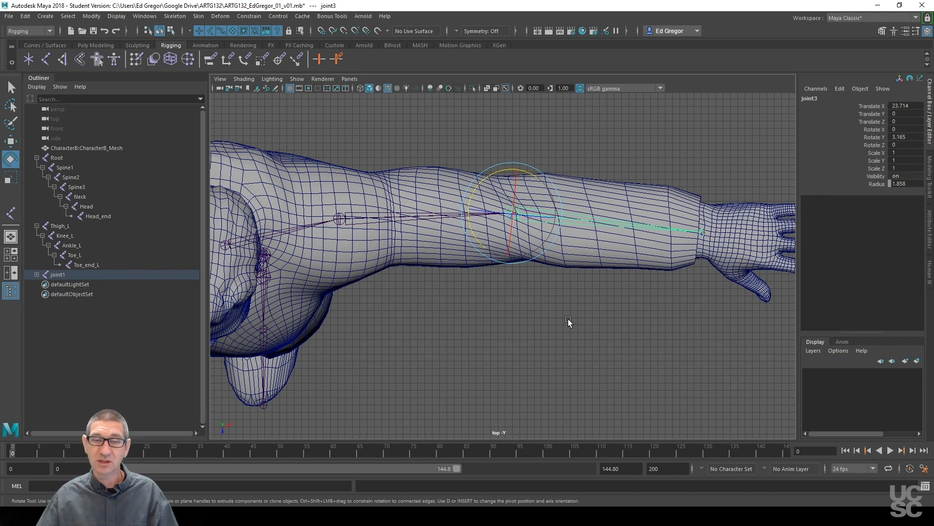
{"action": "middle_click_drag", "start_coordinate": [570, 331], "coordinate": [601, 323], "text": "alt"}
{"action": "key", "text": "space"}
{"action": "left_click_drag", "start_coordinate": [602, 328], "coordinate": [596, 314]}
{"action": "scroll", "coordinate": [501, 379], "scroll_direction": "up", "scroll_amount": 2}
{"action": "middle_click_drag", "start_coordinate": [501, 379], "coordinate": [606, 332], "text": "alt"}
{"action": "right_click_drag", "start_coordinate": [607, 331], "coordinate": [492, 296], "text": "alt"}
{"action": "middle_click_drag", "start_coordinate": [492, 296], "coordinate": [527, 307], "text": "alt"}
{"action": "right_click_drag", "start_coordinate": [494, 325], "coordinate": [551, 347], "text": "alt"}
{"action": "left_click_drag", "start_coordinate": [550, 347], "coordinate": [577, 322], "text": "alt"}
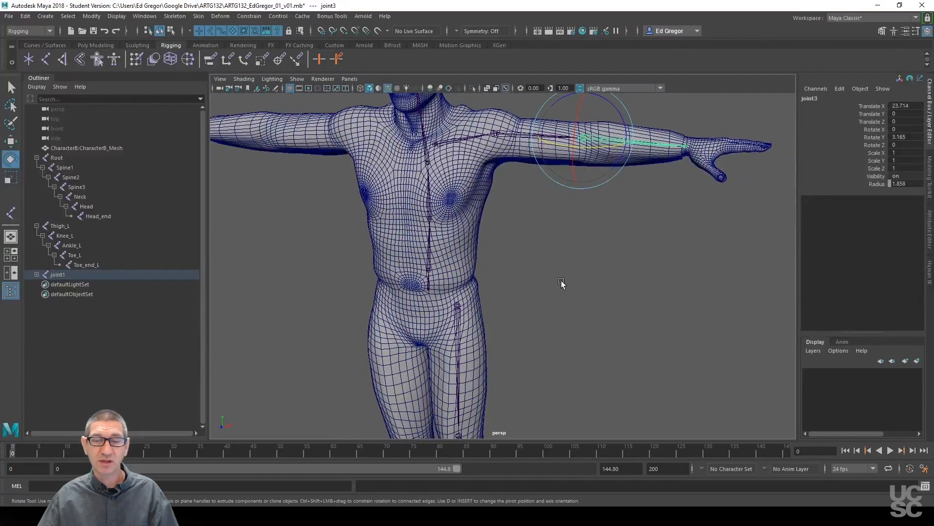
{"action": "middle_click_drag", "start_coordinate": [552, 272], "coordinate": [538, 344], "text": "alt"}
{"action": "right_click_drag", "start_coordinate": [538, 344], "coordinate": [602, 336], "text": "alt"}
{"action": "middle_click_drag", "start_coordinate": [602, 335], "coordinate": [594, 333], "text": "alt"}
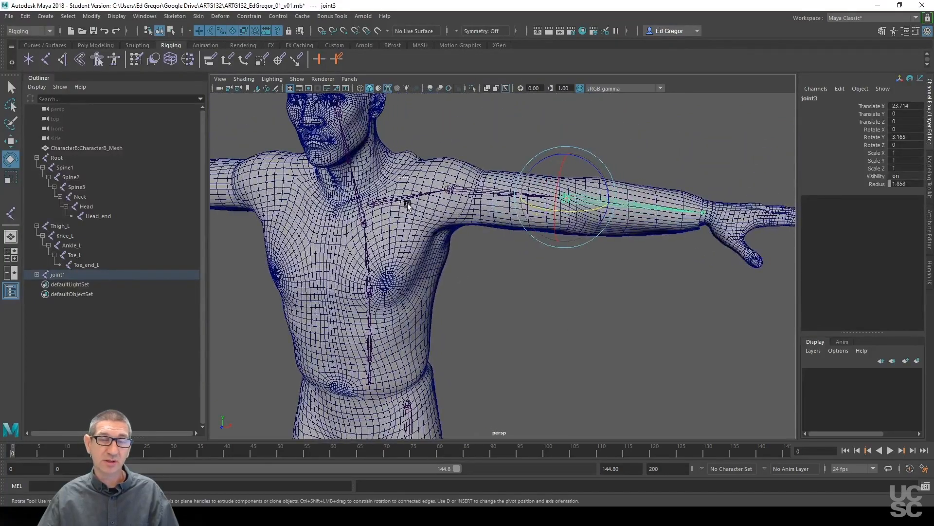
Expand the left arm joint hierarchy and rename its first two joints Clavicle_L and Shoulder_L
{"action": "left_click", "coordinate": [32, 275]}
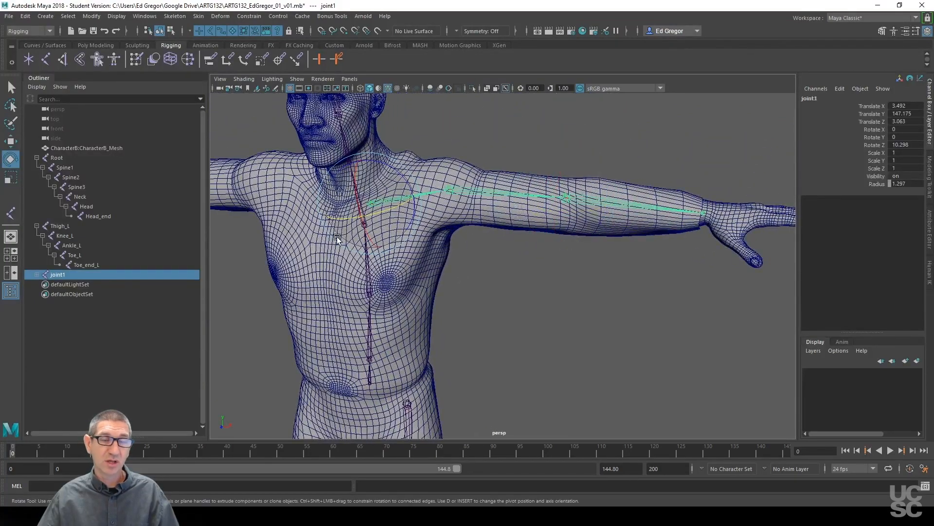
{"action": "left_click", "coordinate": [36, 275]}
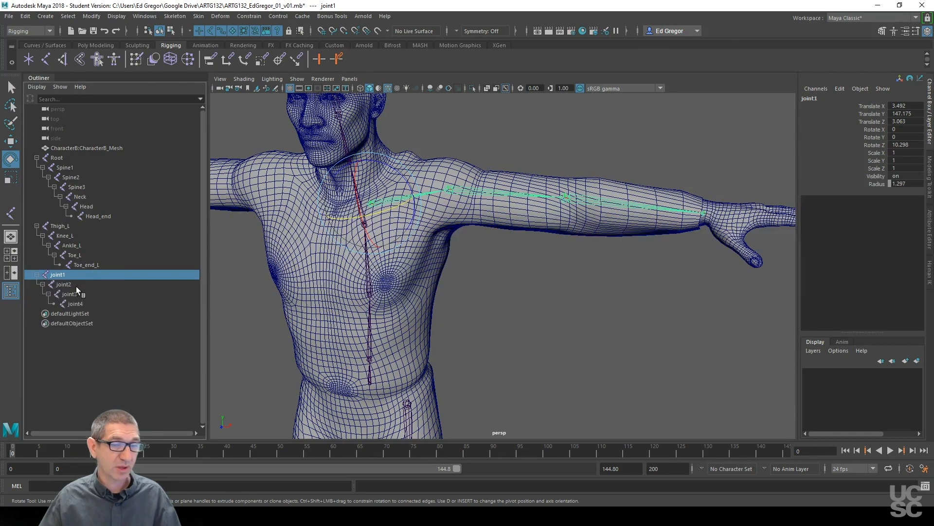
{"action": "double_click", "coordinate": [64, 275]}
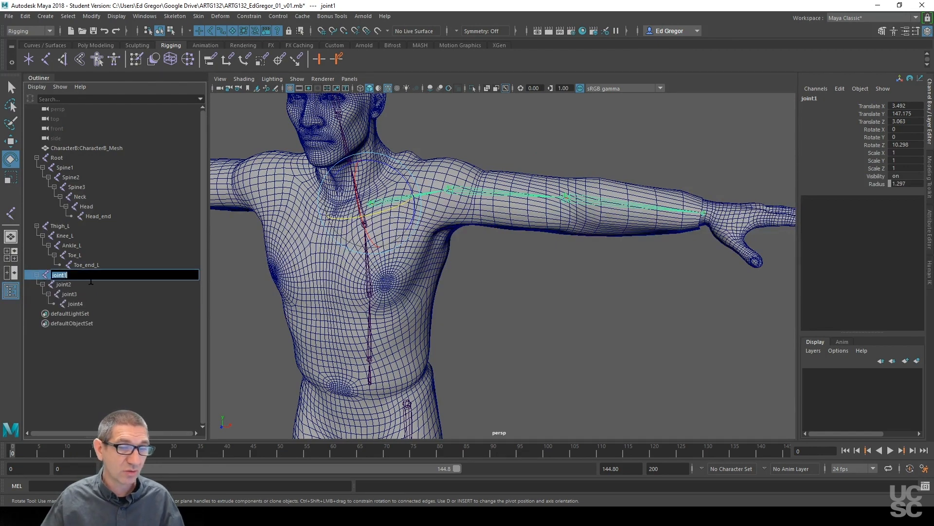
{"action": "type", "text": "cla"}
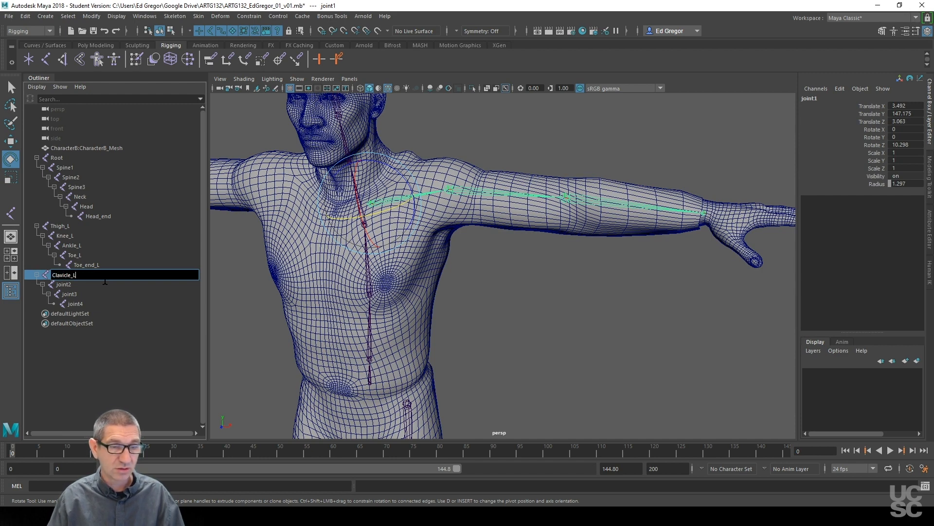
{"action": "key", "text": "Return"}
{"action": "double_click", "coordinate": [68, 284]}
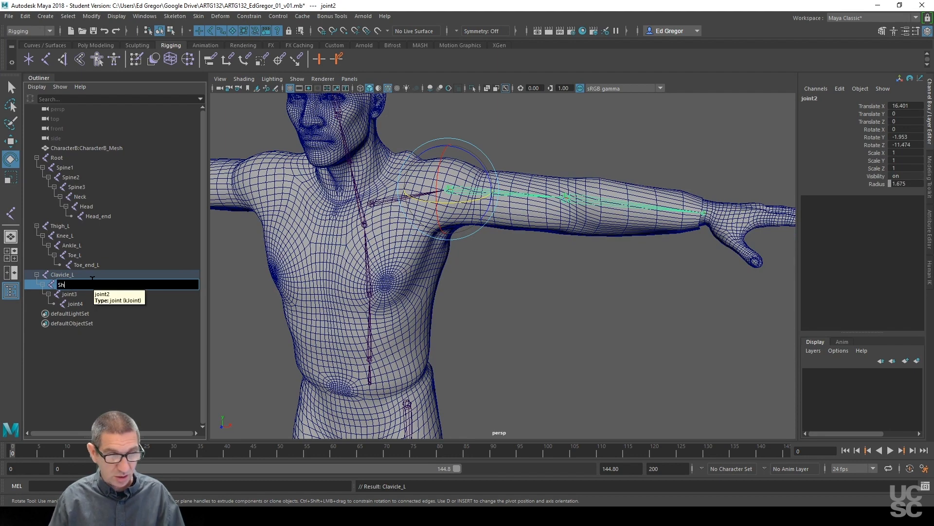
{"action": "type", "text": "Shoulder_L"}
{"action": "key", "text": "Return"}
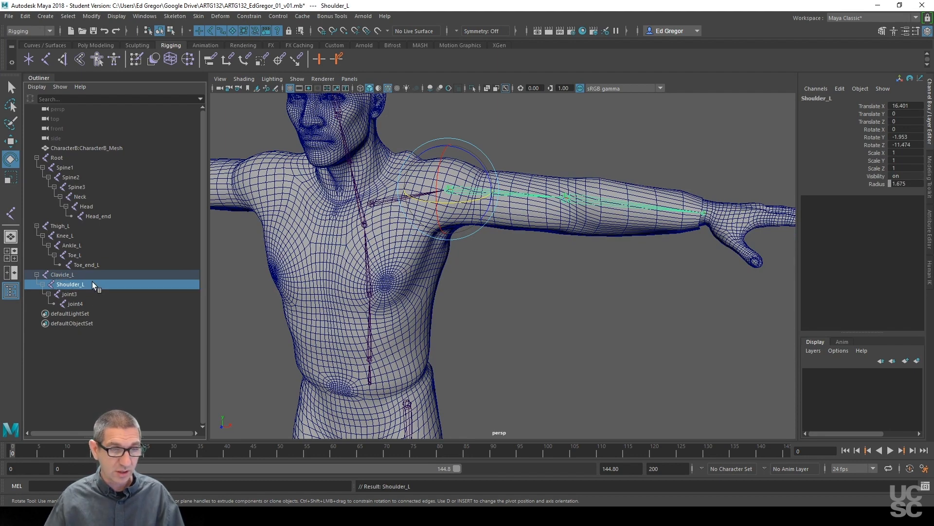
Rename the left arm's elbow joint Elbow_L and its wrist joint Hand_L
{"action": "double_click", "coordinate": [80, 293]}
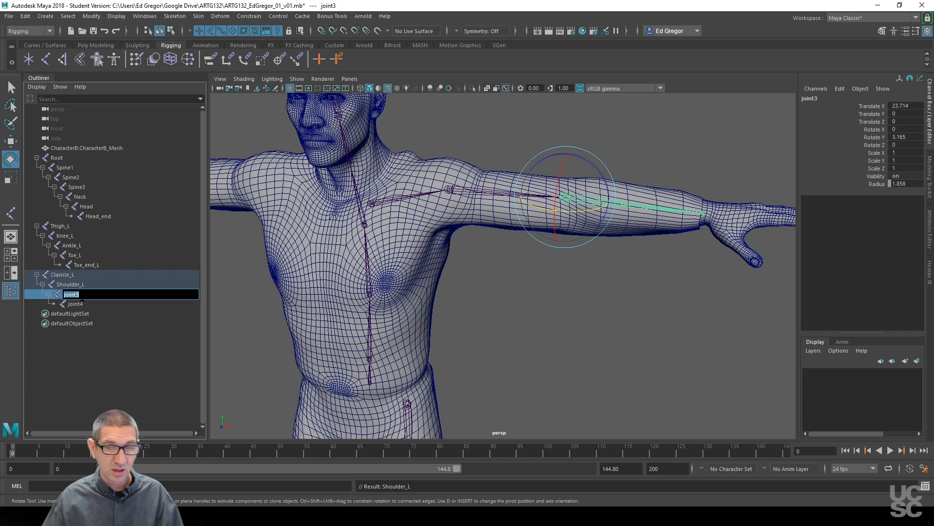
{"action": "type", "text": "Elbow_L"}
{"action": "key", "text": "Return"}
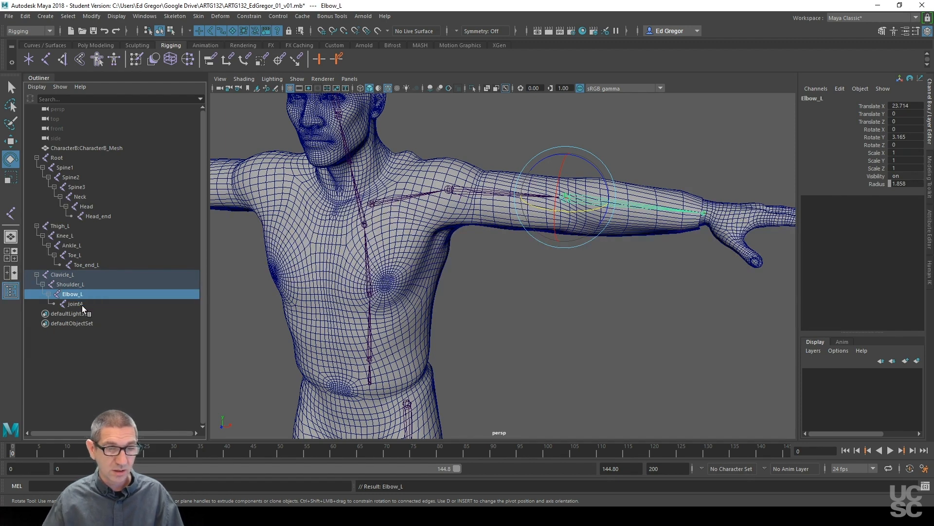
{"action": "double_click", "coordinate": [81, 306]}
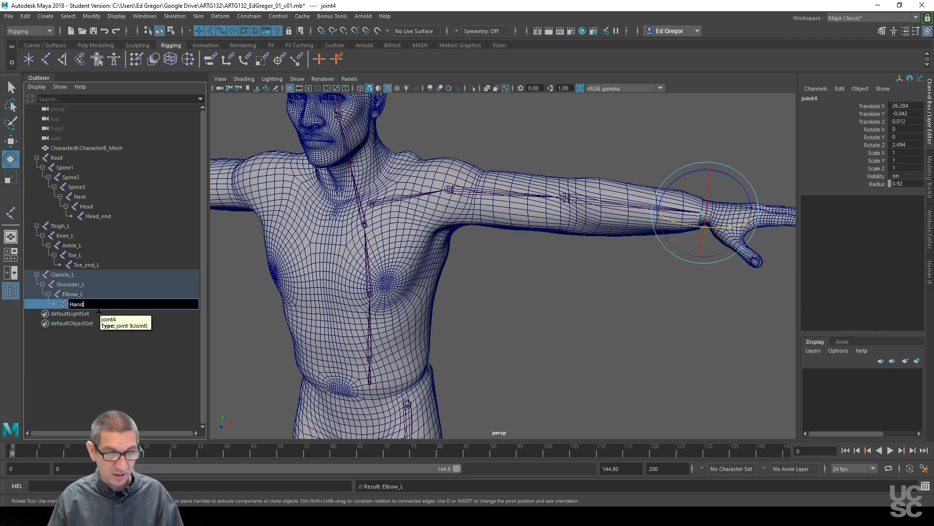
{"action": "type", "text": "Hand_L"}
{"action": "key", "text": "Return"}
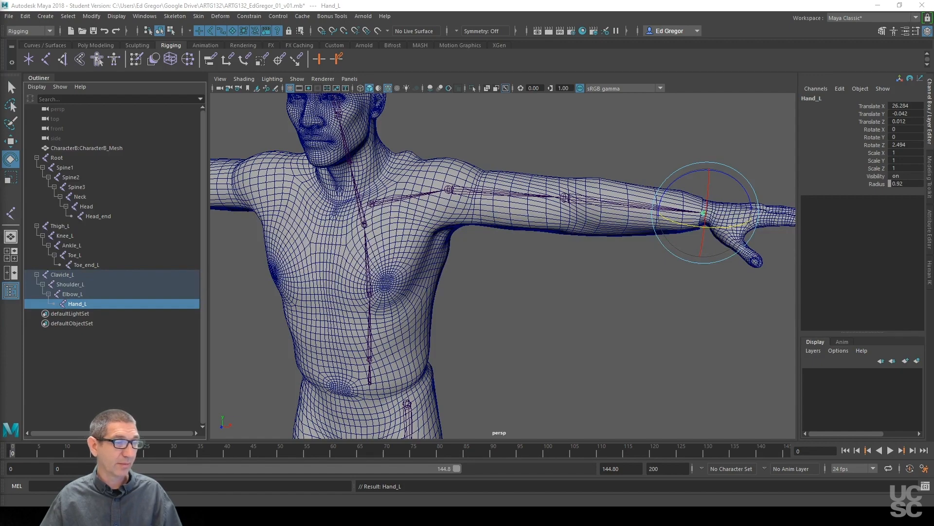
Examine the left hand mesh and its wrist joint in the perspective, front and top views
{"action": "left_click_drag", "start_coordinate": [464, 221], "coordinate": [559, 323], "text": "alt"}
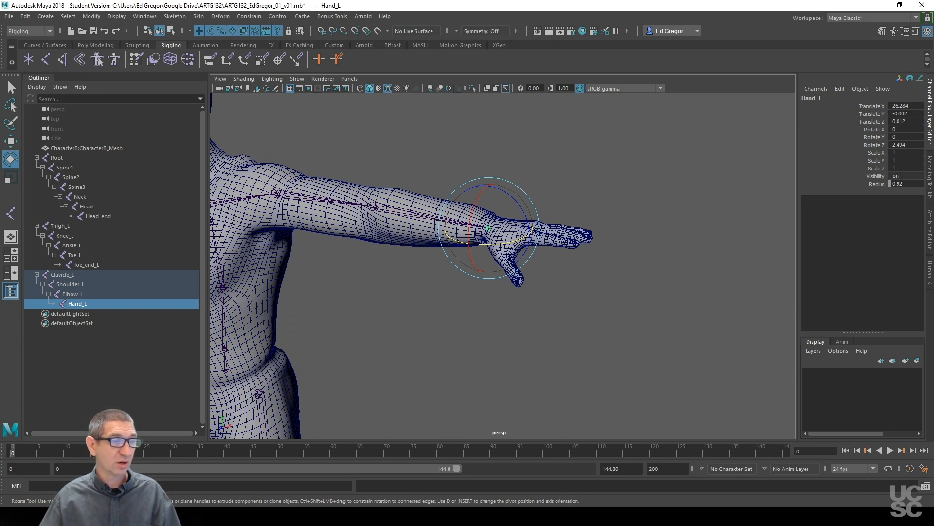
{"action": "middle_click_drag", "start_coordinate": [498, 339], "coordinate": [506, 325], "text": "alt"}
{"action": "key", "text": "space"}
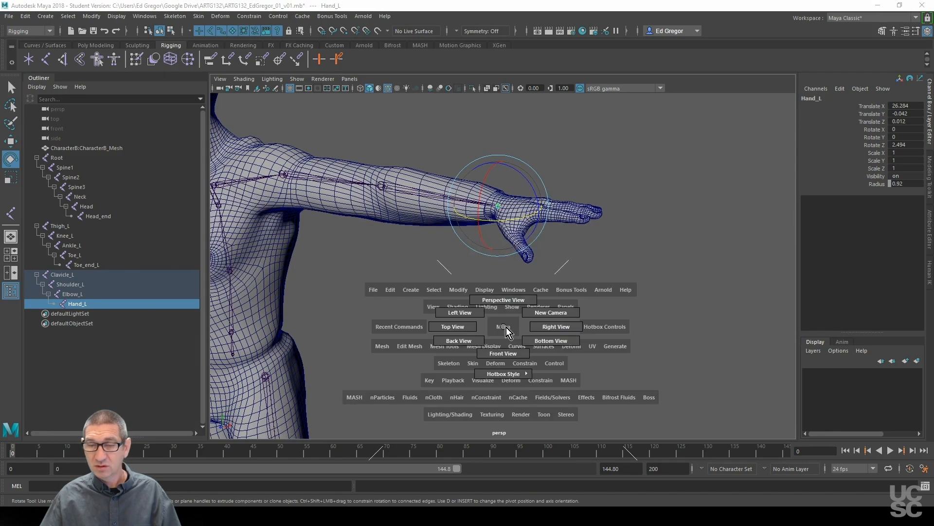
{"action": "left_click", "coordinate": [513, 353]}
{"action": "middle_click_drag", "start_coordinate": [625, 335], "coordinate": [484, 329], "text": "alt"}
{"action": "right_click_drag", "start_coordinate": [484, 329], "coordinate": [648, 302], "text": "alt"}
{"action": "middle_click_drag", "start_coordinate": [648, 301], "coordinate": [489, 323], "text": "alt"}
{"action": "key", "text": "space"}
{"action": "left_click_drag", "start_coordinate": [554, 308], "coordinate": [510, 305]}
{"action": "right_click_drag", "start_coordinate": [510, 305], "coordinate": [460, 294], "text": "alt"}
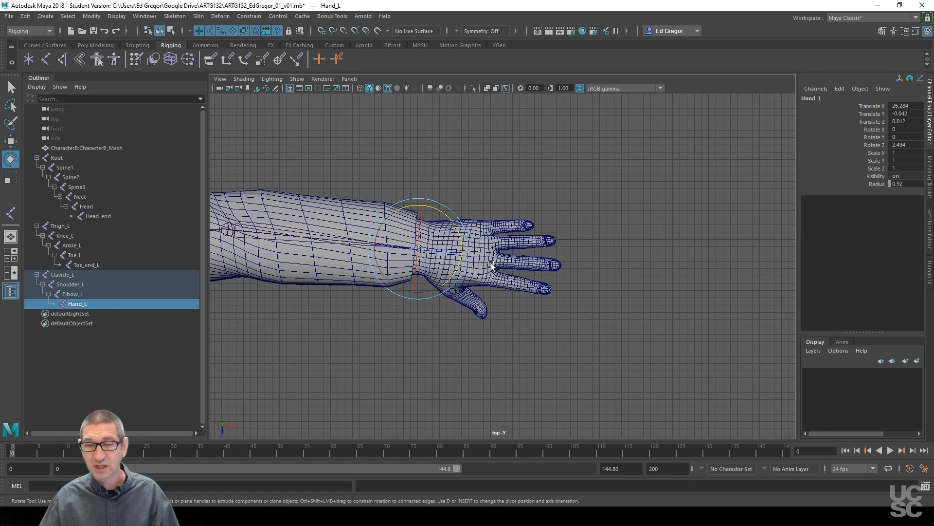
In the front view, draw a separate four-joint chain from the middle finger's knuckle to its tip with the Joint tool
{"action": "key", "text": "space"}
{"action": "left_click_drag", "start_coordinate": [504, 316], "coordinate": [505, 316]}
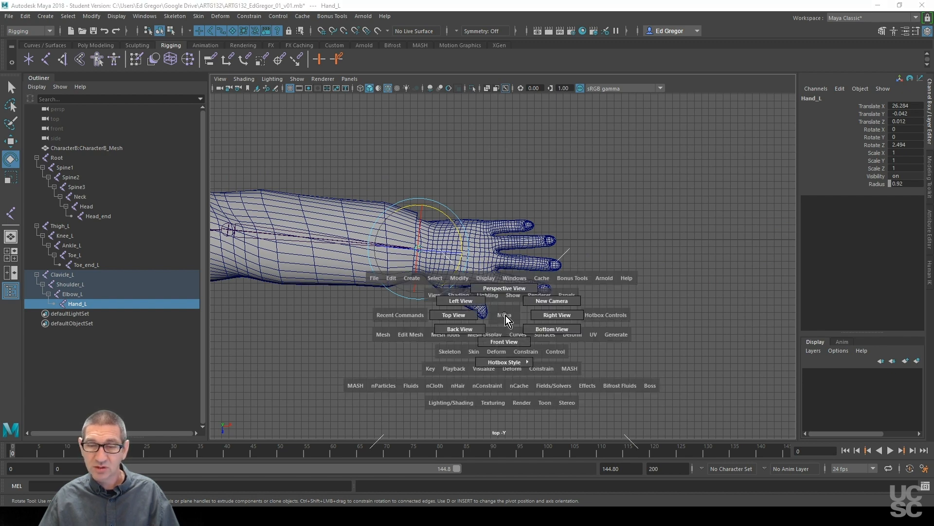
{"action": "left_click_drag", "start_coordinate": [506, 315], "coordinate": [504, 341]}
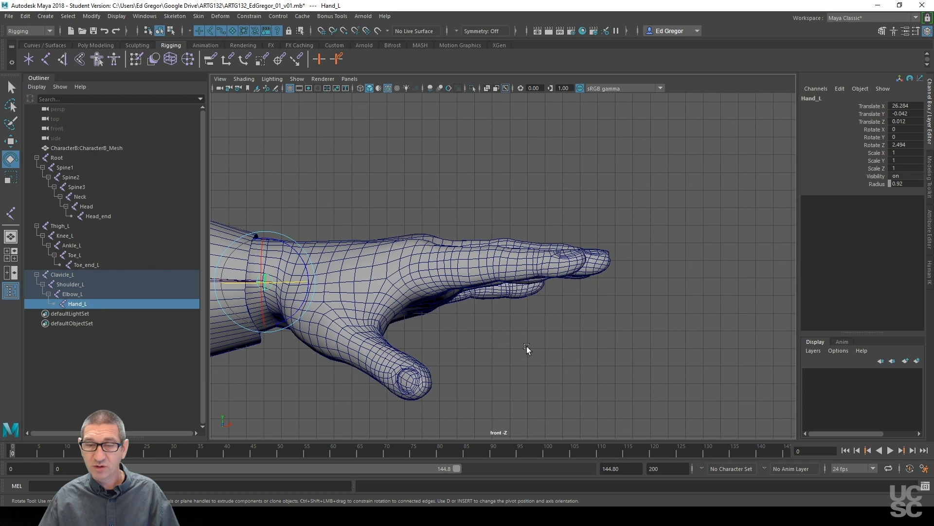
{"action": "scroll", "coordinate": [483, 324], "scroll_direction": "up", "scroll_amount": 5}
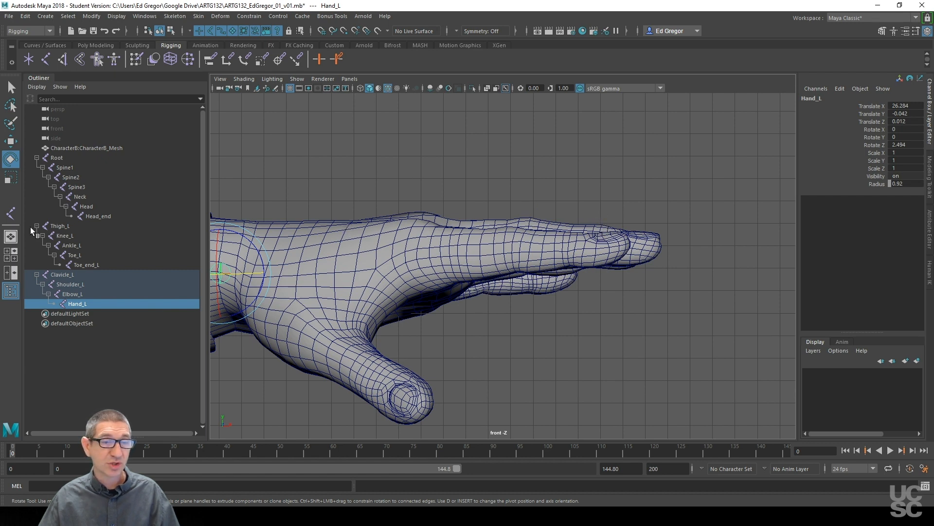
{"action": "left_click", "coordinate": [12, 215]}
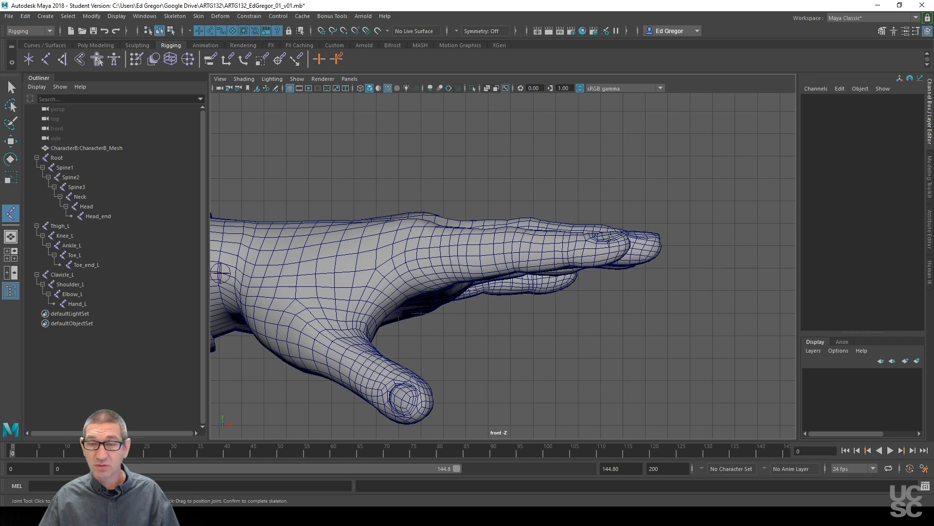
{"action": "left_click", "coordinate": [417, 239]}
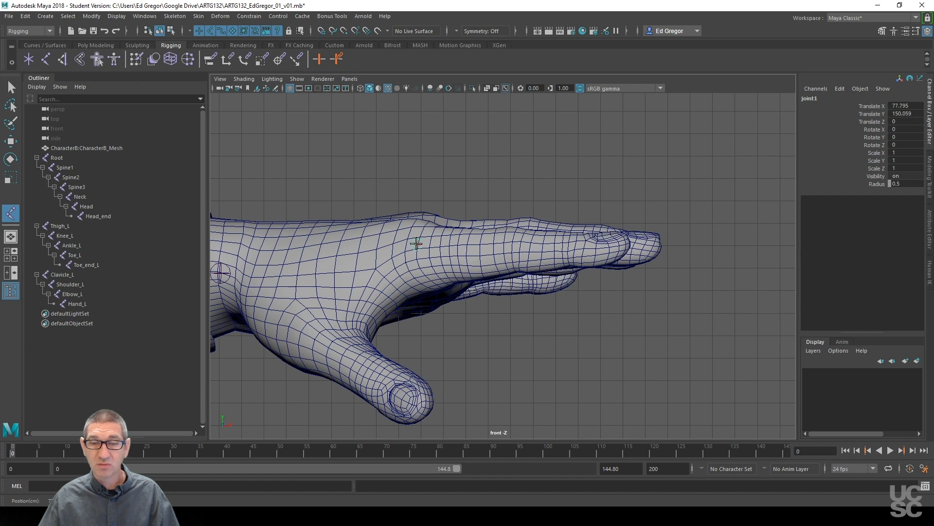
{"action": "left_click_drag", "start_coordinate": [416, 242], "coordinate": [418, 240]}
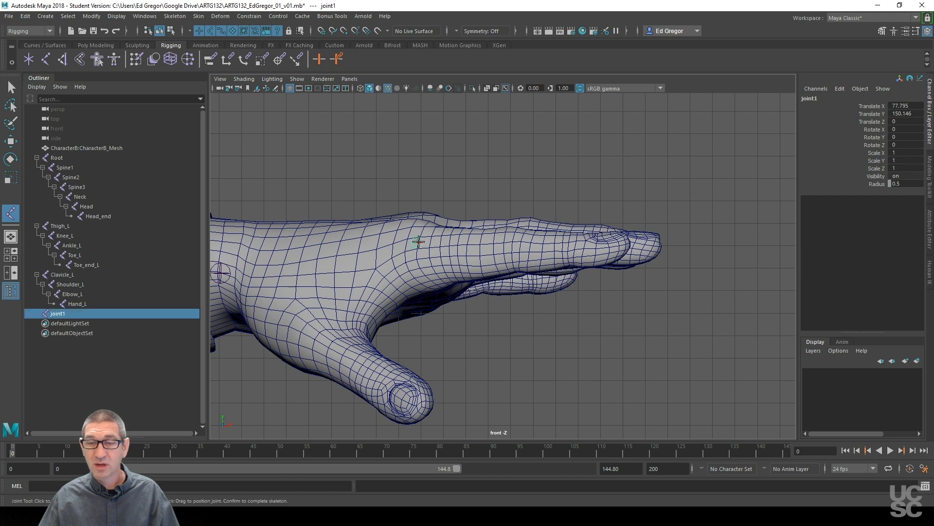
{"action": "left_click_drag", "start_coordinate": [529, 237], "coordinate": [527, 241]}
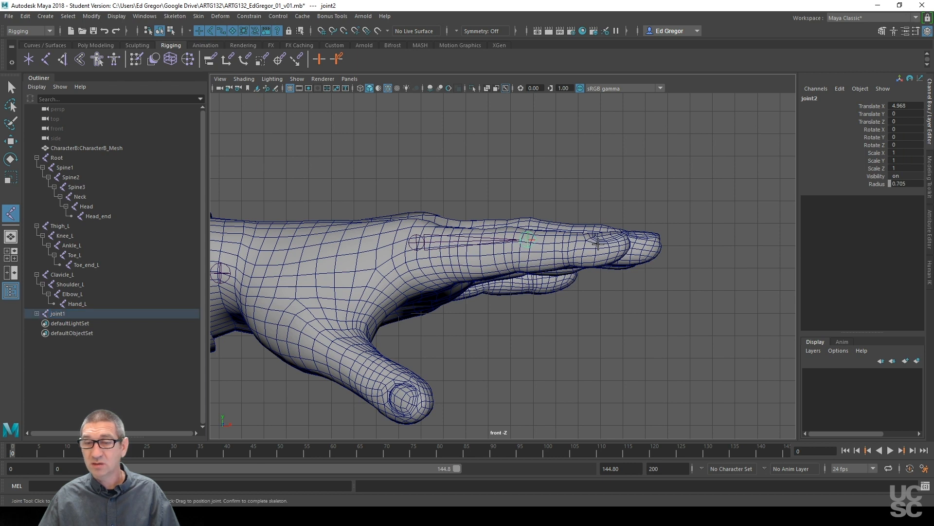
{"action": "left_click_drag", "start_coordinate": [600, 244], "coordinate": [602, 243]}
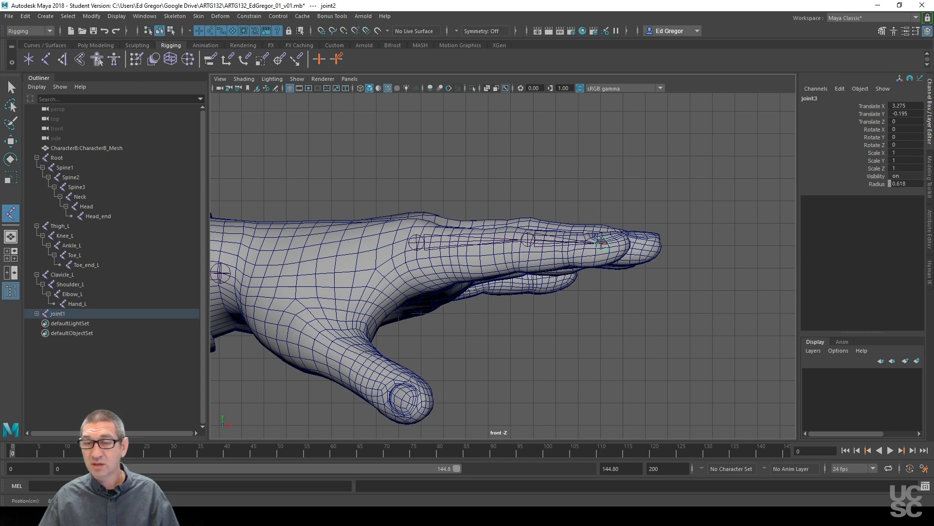
{"action": "left_click_drag", "start_coordinate": [660, 251], "coordinate": [660, 248]}
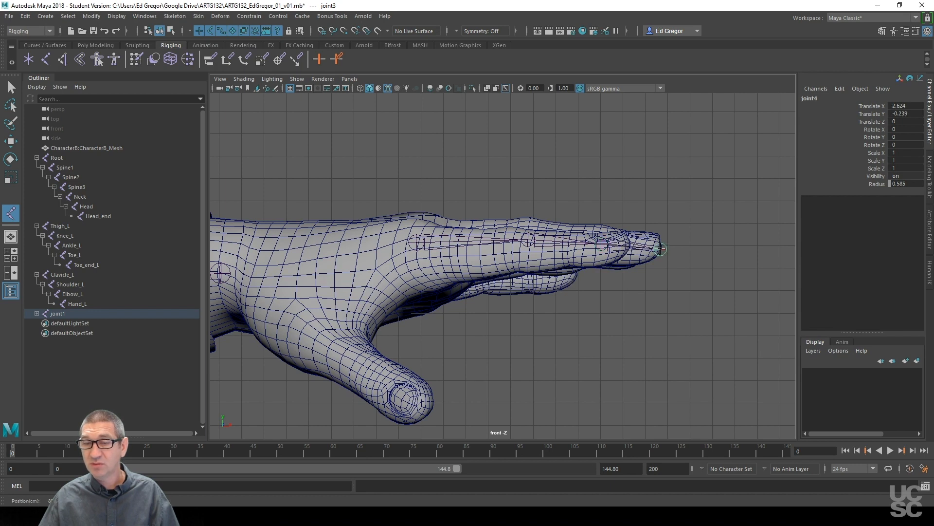
{"action": "key", "text": "Return"}
{"action": "key", "text": "e"}
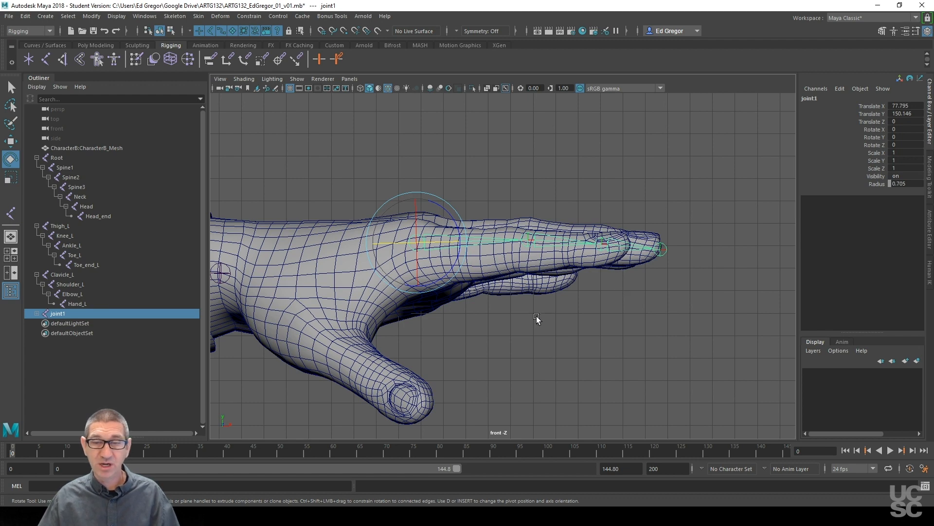
Examine the new finger joint chain's position relative to the hand and body in the perspective view
{"action": "key", "text": "space"}
{"action": "left_click_drag", "start_coordinate": [546, 319], "coordinate": [553, 293]}
{"action": "right_click_drag", "start_coordinate": [553, 293], "coordinate": [706, 260], "text": "alt"}
{"action": "middle_click_drag", "start_coordinate": [601, 321], "coordinate": [616, 281], "text": "alt"}
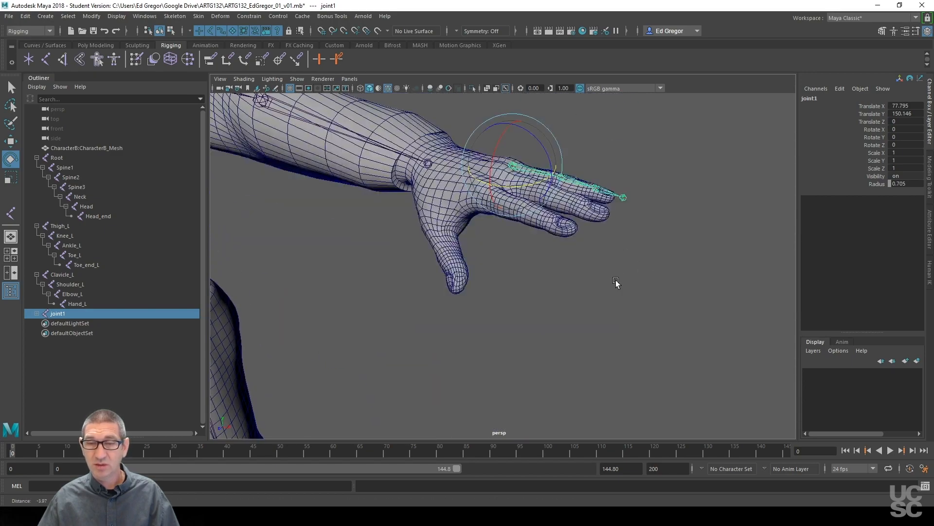
{"action": "mouse_move", "coordinate": [578, 294]}
{"action": "left_mouse_down", "text": "alt"}
{"action": "mouse_move", "coordinate": [567, 304]}
{"action": "mouse_move", "coordinate": [593, 303]}
{"action": "left_mouse_up", "text": "alt"}
{"action": "middle_click_drag", "start_coordinate": [601, 316], "coordinate": [672, 332], "text": "alt"}
{"action": "right_click_drag", "start_coordinate": [671, 331], "coordinate": [525, 339], "text": "alt"}
{"action": "middle_click_drag", "start_coordinate": [455, 332], "coordinate": [547, 343], "text": "alt"}
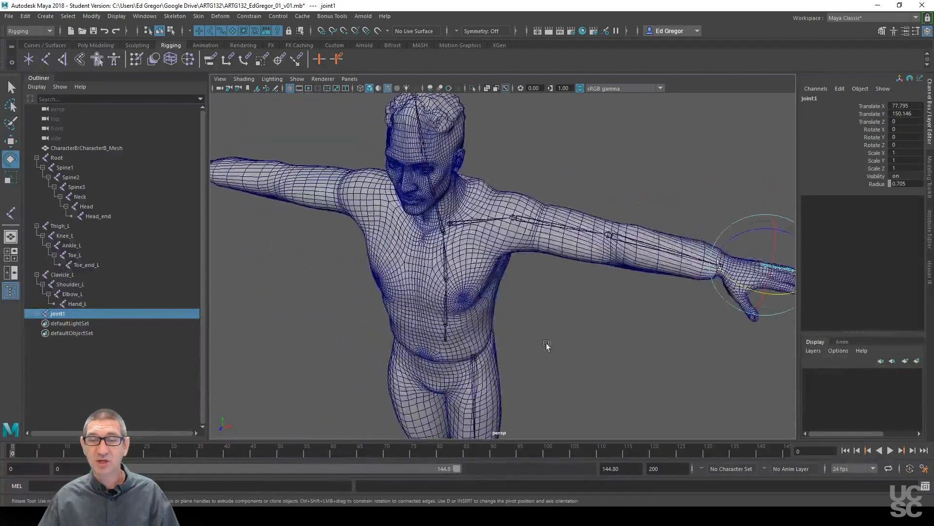
{"action": "right_click_drag", "start_coordinate": [546, 345], "coordinate": [554, 314], "text": "alt"}
{"action": "left_click_drag", "start_coordinate": [576, 336], "coordinate": [546, 329], "text": "alt"}
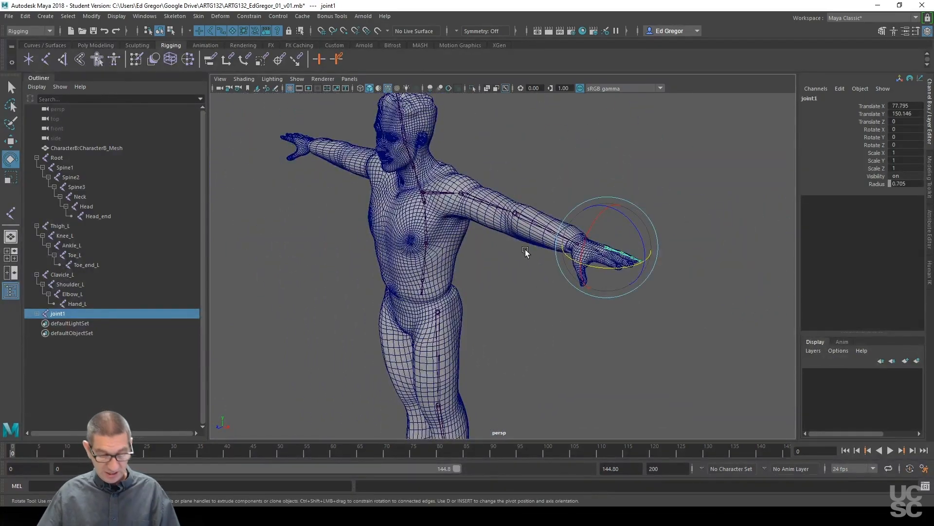
Move the finger joint chain along Z into the middle finger, to Translate Z about 2.8
{"action": "key", "text": "f"}
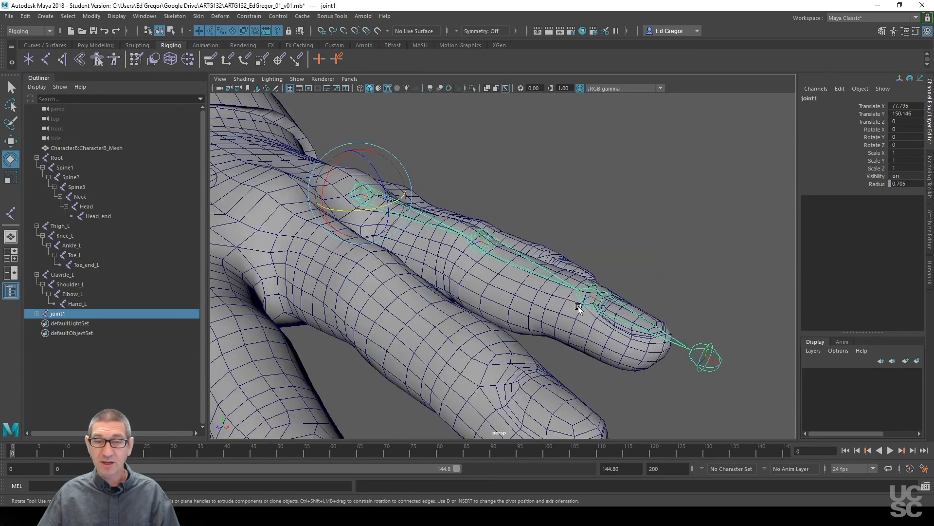
{"action": "right_click_drag", "start_coordinate": [641, 334], "coordinate": [462, 350], "text": "alt"}
{"action": "left_click_drag", "start_coordinate": [425, 339], "coordinate": [428, 319], "text": "alt"}
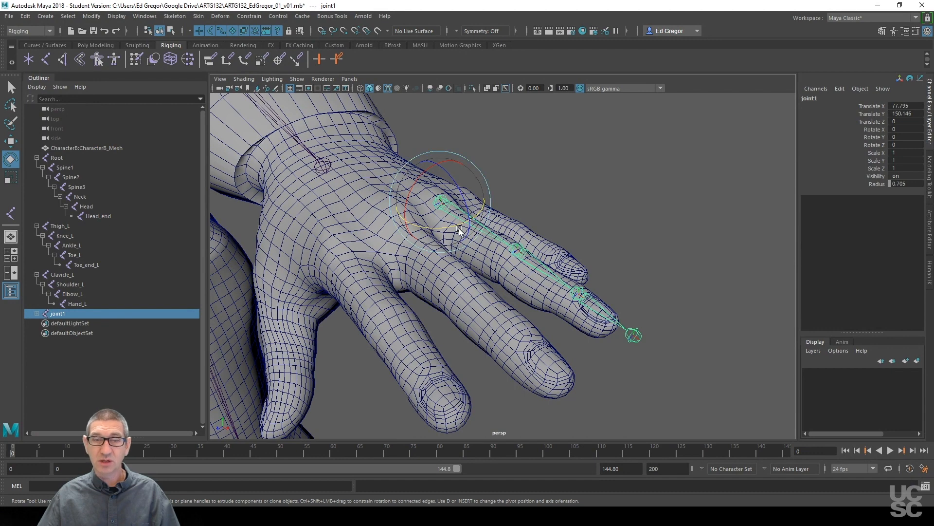
{"action": "key", "text": "w"}
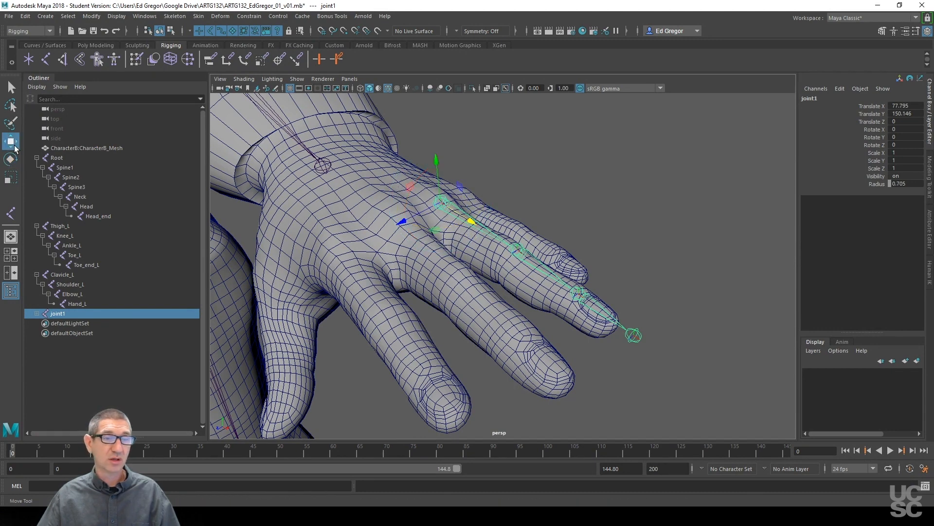
{"action": "left_click_drag", "start_coordinate": [397, 223], "coordinate": [344, 248]}
{"action": "left_click_drag", "start_coordinate": [416, 304], "coordinate": [488, 343], "text": "alt"}
{"action": "left_click_drag", "start_coordinate": [388, 376], "coordinate": [603, 329]}
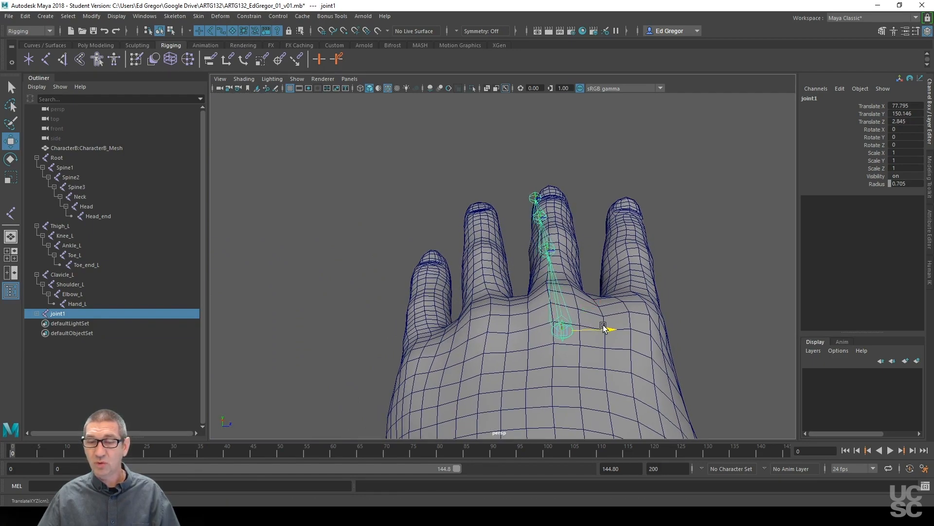
{"action": "middle_click_drag", "start_coordinate": [591, 306], "coordinate": [557, 277], "text": "alt"}
{"action": "left_click_drag", "start_coordinate": [552, 325], "coordinate": [559, 346], "text": "alt"}
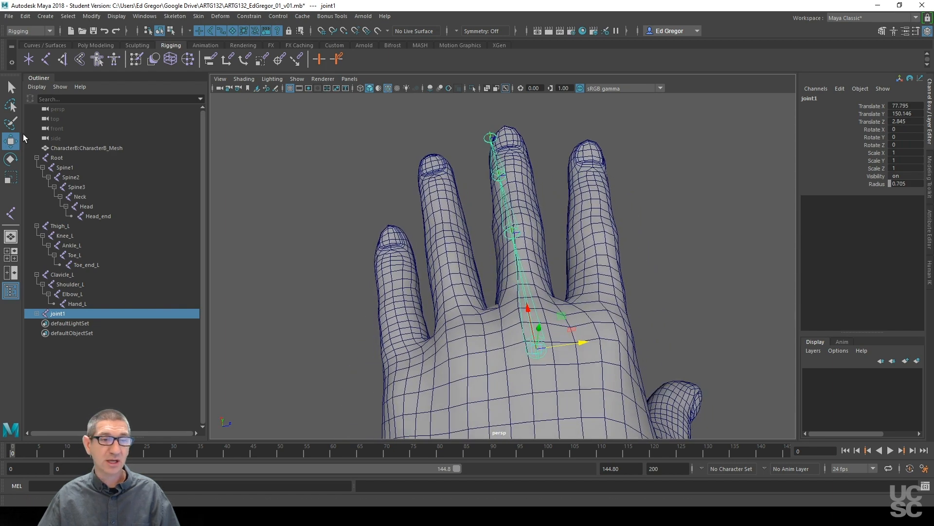
Rotate the finger chain's first joint to Rotate Y about -3.6 so the chain follows the middle finger
{"action": "left_click", "coordinate": [11, 159]}
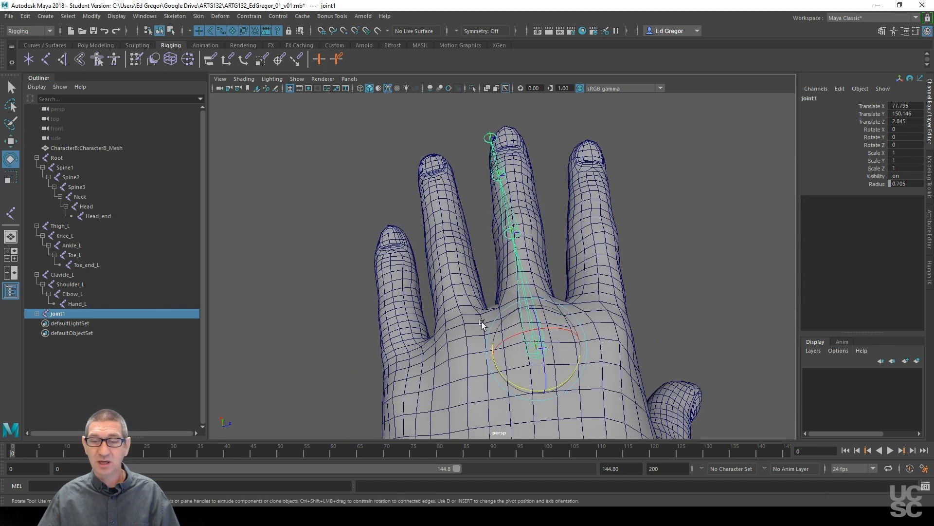
{"action": "left_click", "coordinate": [518, 387]}
{"action": "left_click_drag", "start_coordinate": [518, 387], "coordinate": [477, 460]}
{"action": "left_click_drag", "start_coordinate": [601, 342], "coordinate": [514, 340], "text": "alt"}
{"action": "middle_click_drag", "start_coordinate": [514, 340], "coordinate": [515, 347], "text": "alt"}
{"action": "left_click_drag", "start_coordinate": [516, 347], "coordinate": [516, 353], "text": "alt"}
{"action": "middle_click_drag", "start_coordinate": [516, 353], "coordinate": [521, 329], "text": "alt"}
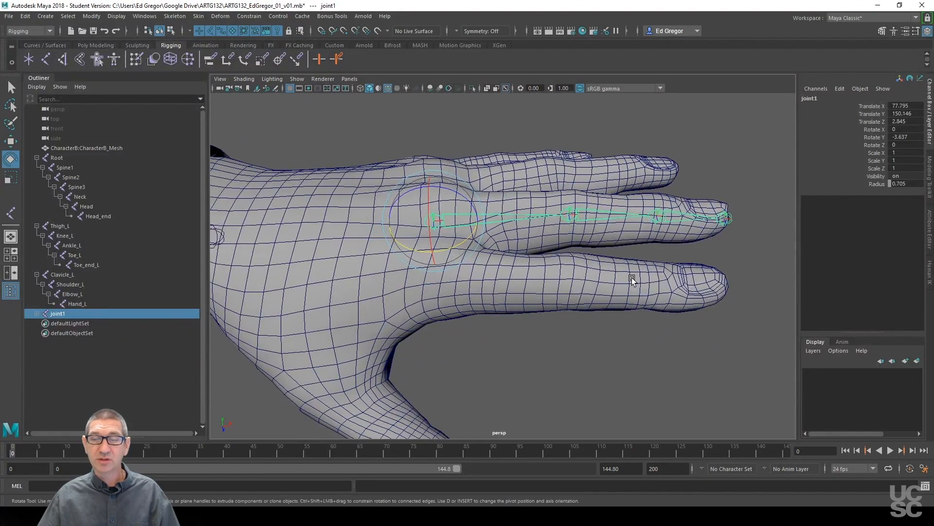
{"action": "middle_click_drag", "start_coordinate": [597, 327], "coordinate": [579, 305], "text": "alt"}
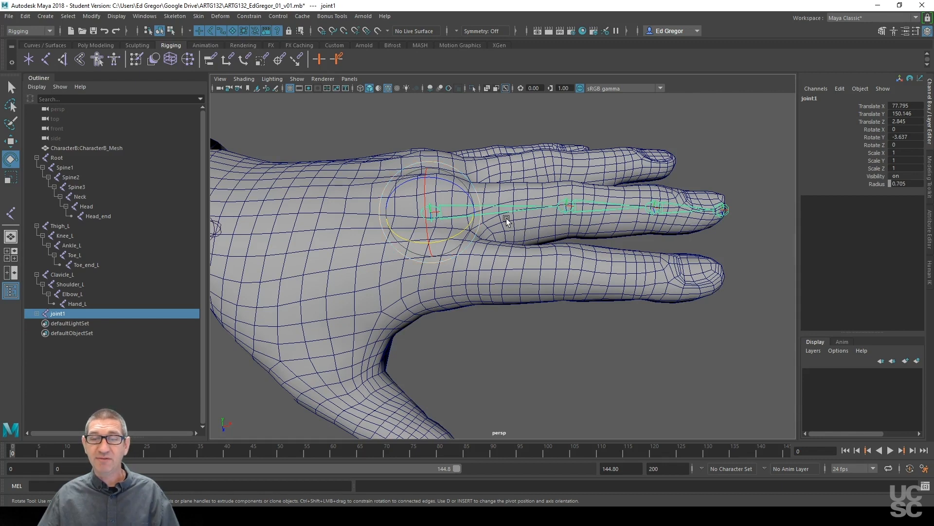
{"action": "middle_click_drag", "start_coordinate": [528, 286], "coordinate": [559, 326], "text": "alt"}
{"action": "mouse_move", "coordinate": [559, 326]}
{"action": "left_mouse_down", "text": "alt"}
{"action": "mouse_move", "coordinate": [559, 334]}
{"action": "mouse_move", "coordinate": [556, 317]}
{"action": "left_mouse_up", "text": "alt"}
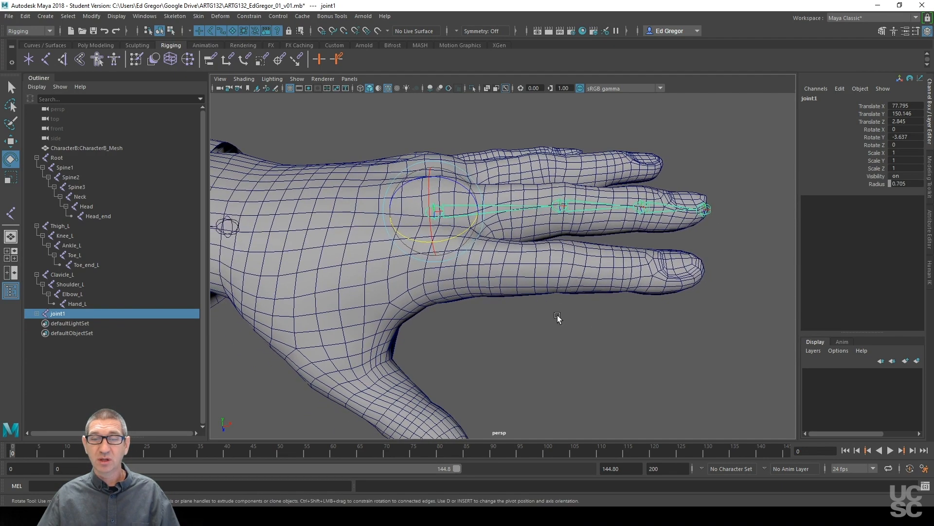
Duplicate the middle finger's joint chain and move the copy to the base of the index finger, to Translate Z about 5.2
{"action": "left_click", "coordinate": [25, 16]}
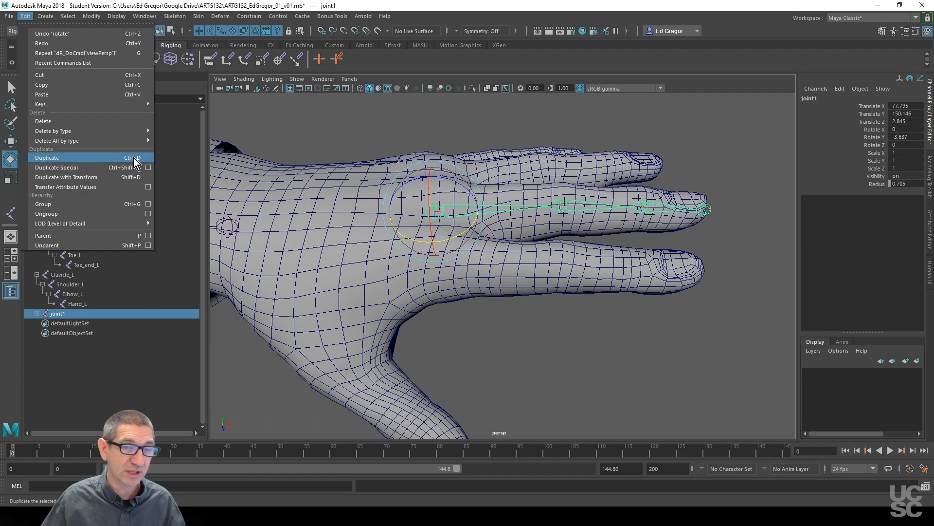
{"action": "left_click", "coordinate": [102, 158]}
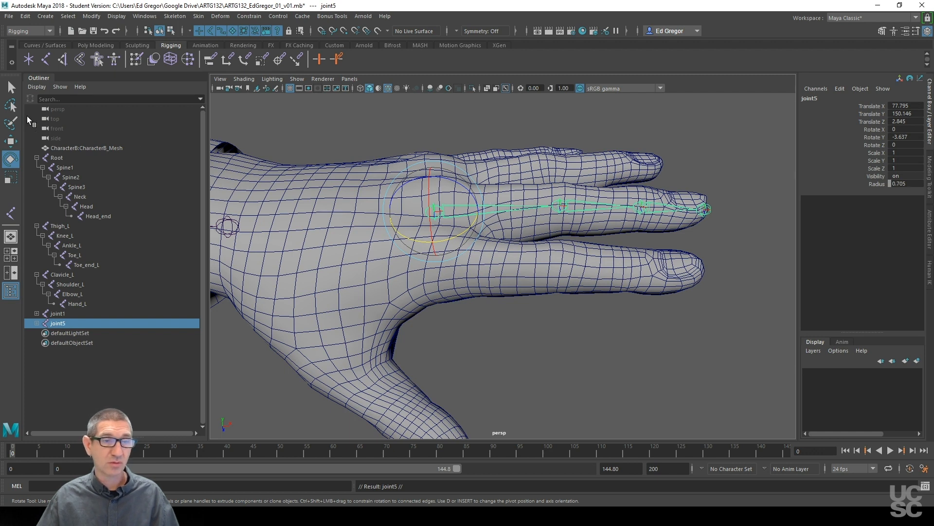
{"action": "left_click", "coordinate": [10, 141]}
{"action": "left_click_drag", "start_coordinate": [441, 247], "coordinate": [588, 332]}
{"action": "middle_click_drag", "start_coordinate": [596, 333], "coordinate": [544, 295], "text": "alt"}
{"action": "left_click_drag", "start_coordinate": [535, 297], "coordinate": [533, 294]}
{"action": "middle_click_drag", "start_coordinate": [507, 346], "coordinate": [495, 317], "text": "alt"}
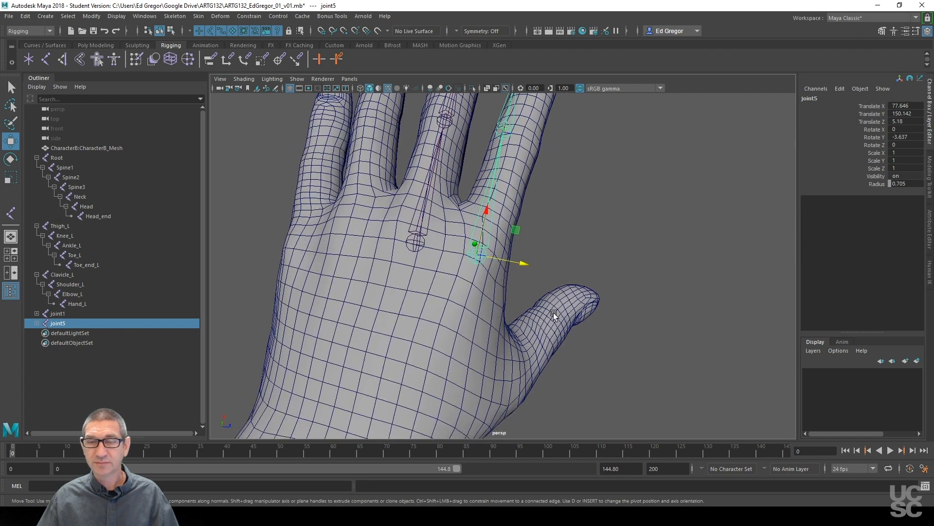
In the top view, adjust the duplicated chain to Translate Z about 4.96 and Rotate Y about -11.9 so it follows the index finger
{"action": "key", "text": "space"}
{"action": "left_click_drag", "start_coordinate": [539, 317], "coordinate": [517, 313]}
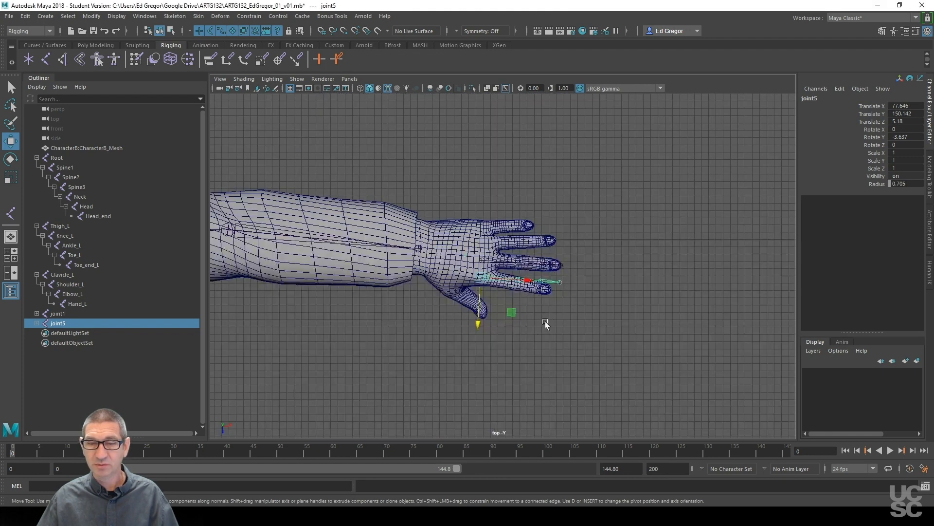
{"action": "scroll", "coordinate": [531, 318], "scroll_direction": "up", "scroll_amount": 8}
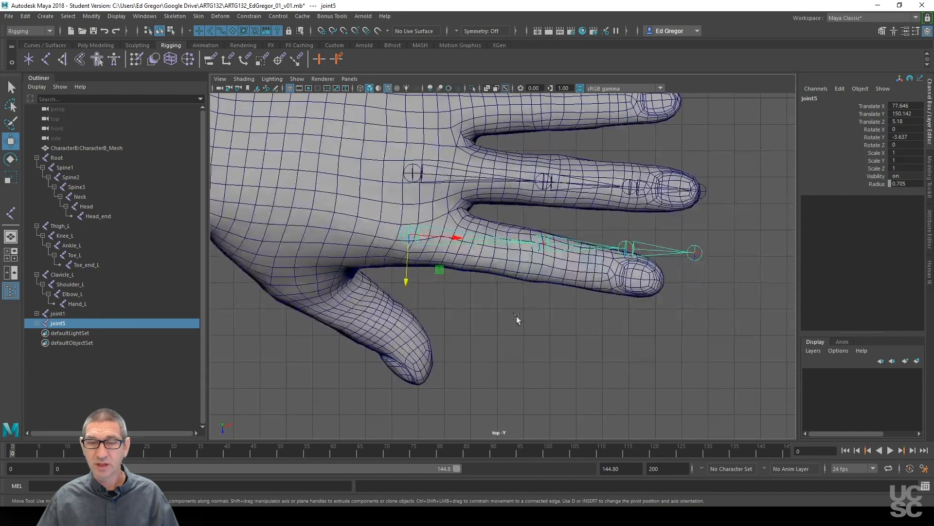
{"action": "middle_click_drag", "start_coordinate": [532, 311], "coordinate": [486, 318], "text": "alt"}
{"action": "mouse_move", "coordinate": [486, 318]}
{"action": "right_mouse_down", "text": "alt"}
{"action": "mouse_move", "coordinate": [521, 328]}
{"action": "mouse_move", "coordinate": [484, 330]}
{"action": "right_mouse_up", "text": "alt"}
{"action": "left_click_drag", "start_coordinate": [342, 285], "coordinate": [344, 271]}
{"action": "left_click", "coordinate": [10, 159]}
{"action": "left_click_drag", "start_coordinate": [380, 205], "coordinate": [440, 174]}
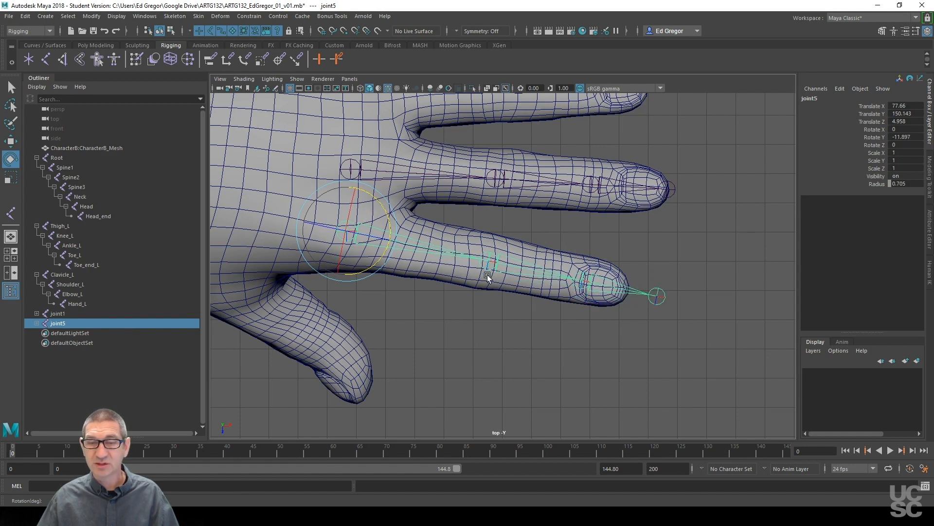
Select the index finger chain's second joint and set the Move tool's axis orientation to World
{"action": "left_click", "coordinate": [516, 270]}
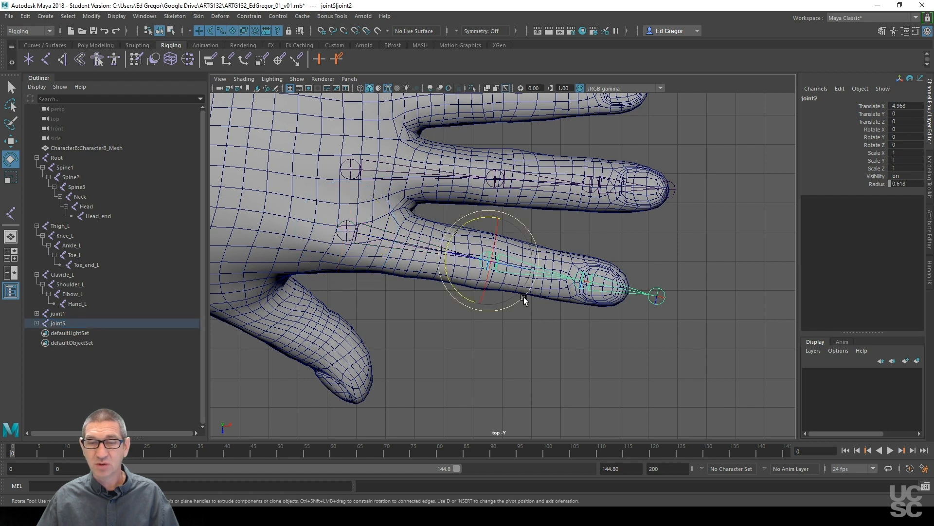
{"action": "double_click", "coordinate": [10, 141]}
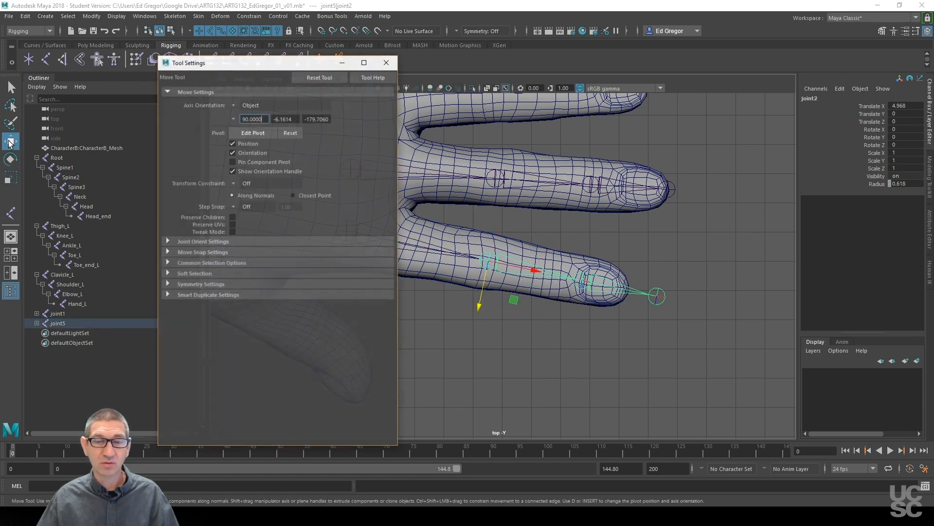
{"action": "left_click", "coordinate": [232, 104]}
{"action": "left_click", "coordinate": [258, 118]}
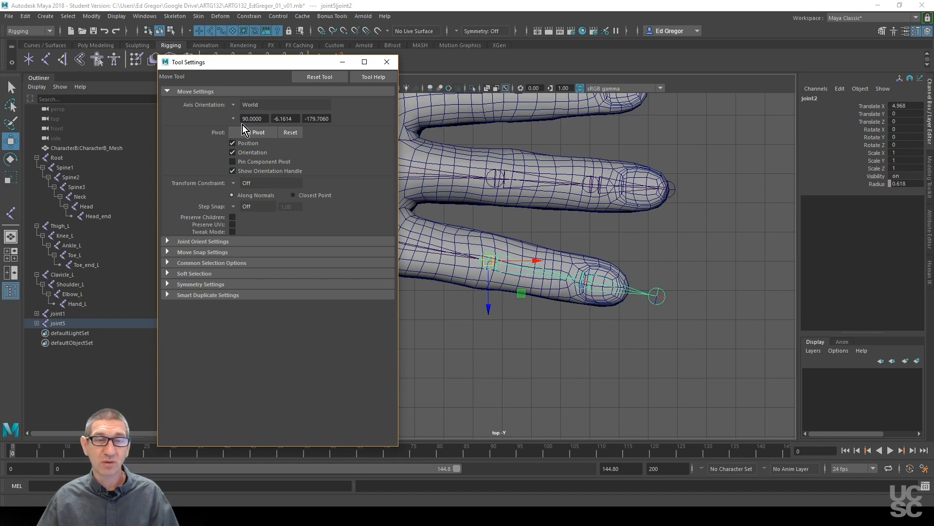
Set the Move tool's axis orientation to Object and slide the index finger's second joint back to a Translate X of about 4.7
{"action": "left_click", "coordinate": [234, 106]}
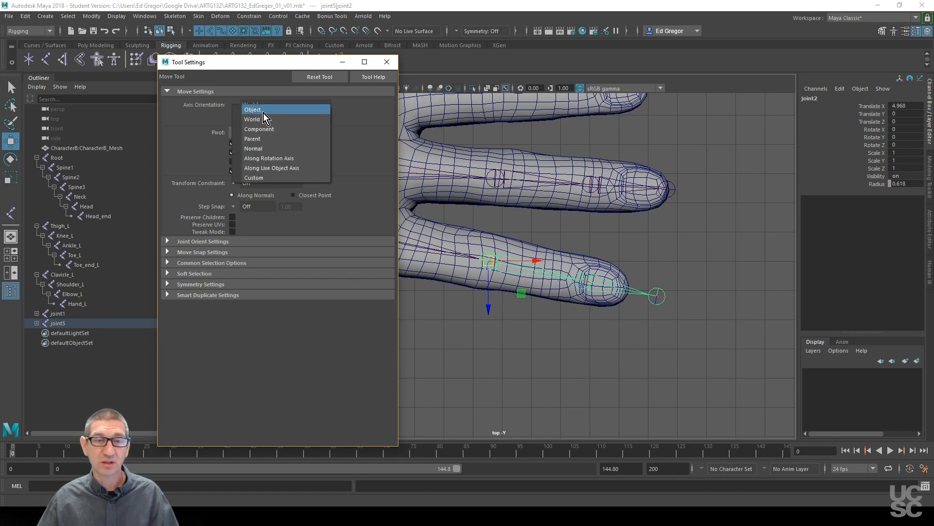
{"action": "left_click", "coordinate": [264, 113]}
{"action": "left_click", "coordinate": [386, 62]}
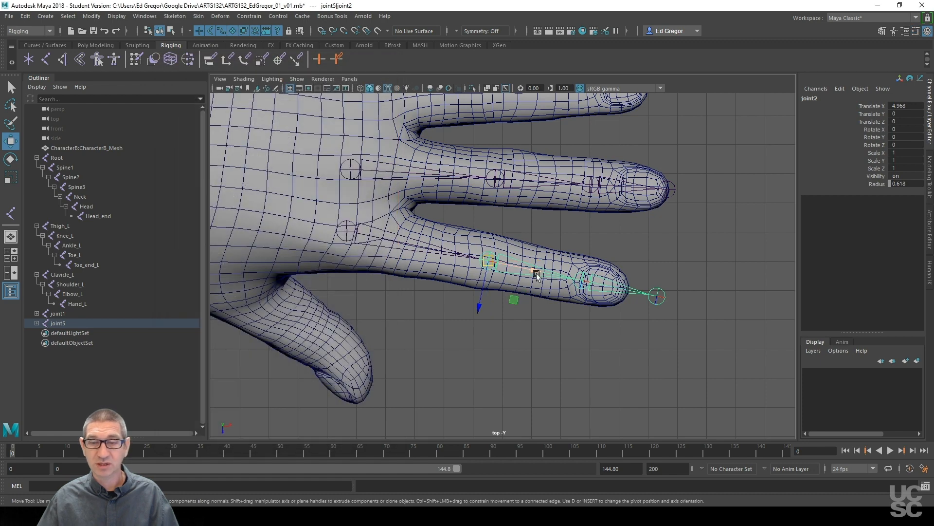
{"action": "left_click_drag", "start_coordinate": [535, 271], "coordinate": [529, 269]}
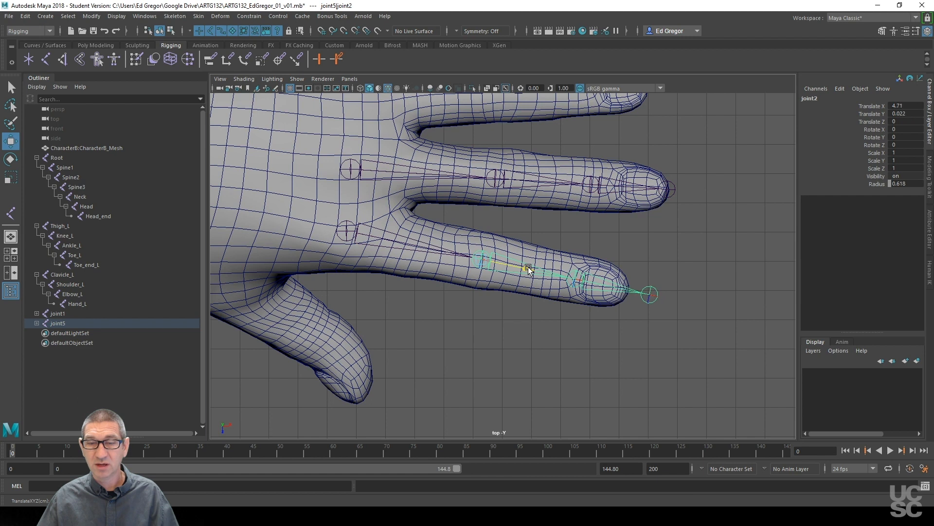
Slide the index finger's third joint back to a Translate X of about 2.37 and the fingertip joint to about 2.72
{"action": "left_click", "coordinate": [609, 286]}
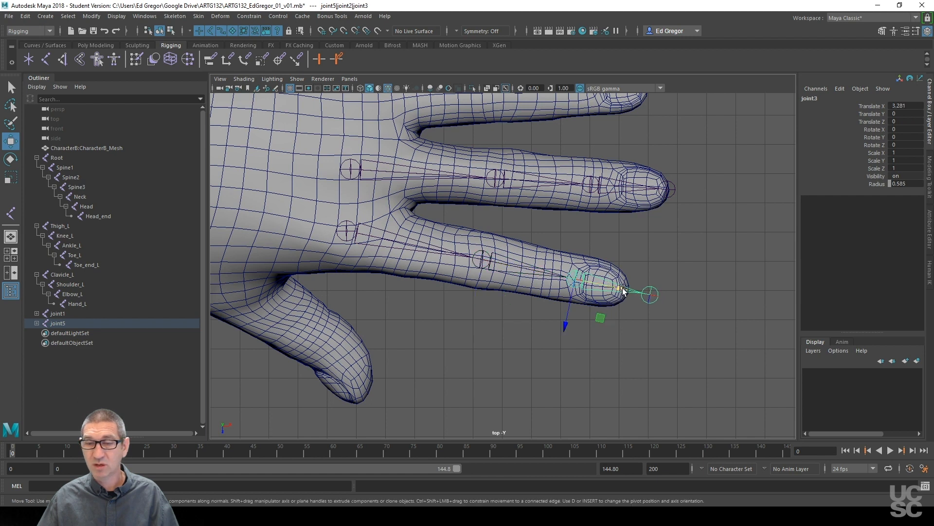
{"action": "left_click_drag", "start_coordinate": [622, 288], "coordinate": [595, 283]}
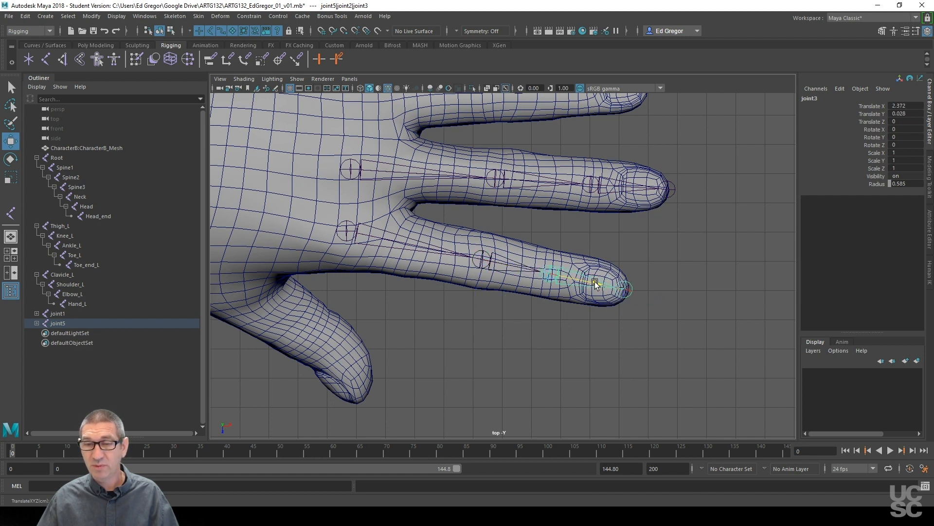
{"action": "left_click", "coordinate": [629, 289]}
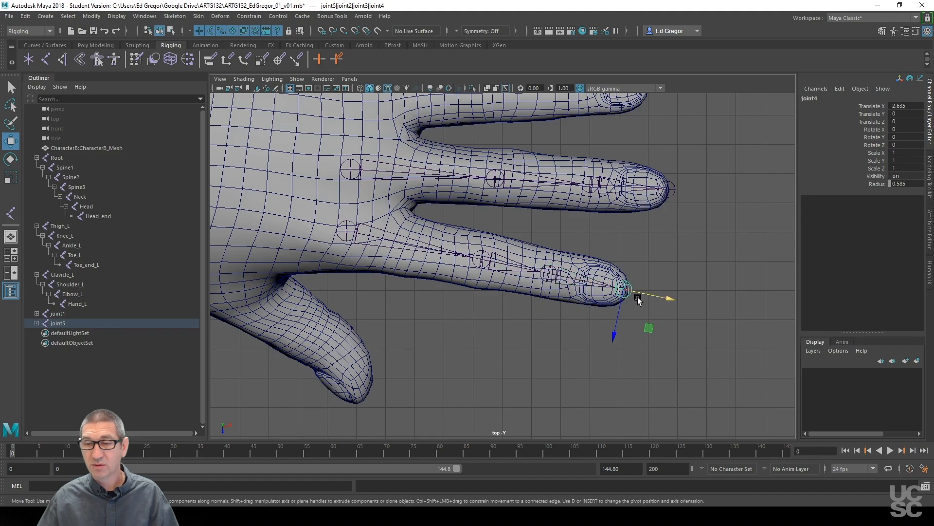
In the front view, lower the index finger chain's base joint to Translate Y about 149.8 and rotate it to Rotate Z about 1.36
{"action": "key", "text": "space"}
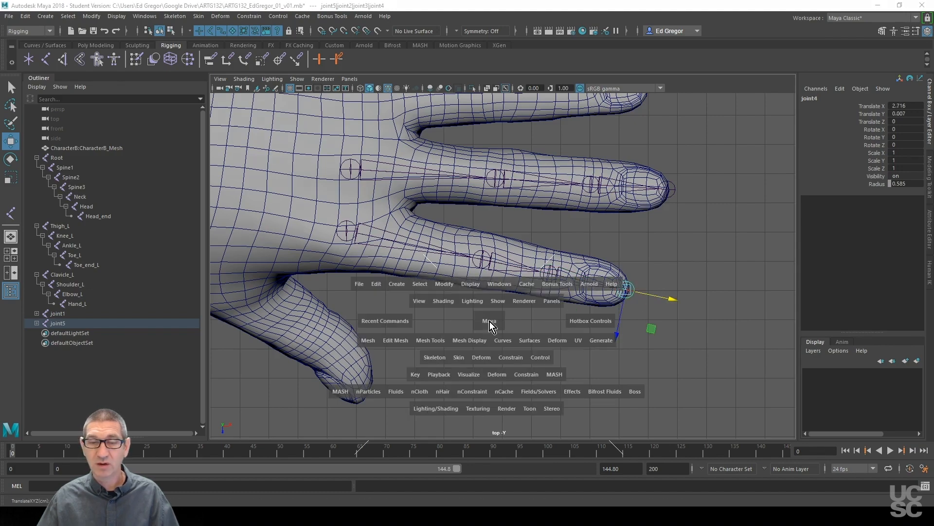
{"action": "left_click_drag", "start_coordinate": [489, 321], "coordinate": [486, 311]}
{"action": "left_click_drag", "start_coordinate": [559, 325], "coordinate": [438, 233], "text": "alt"}
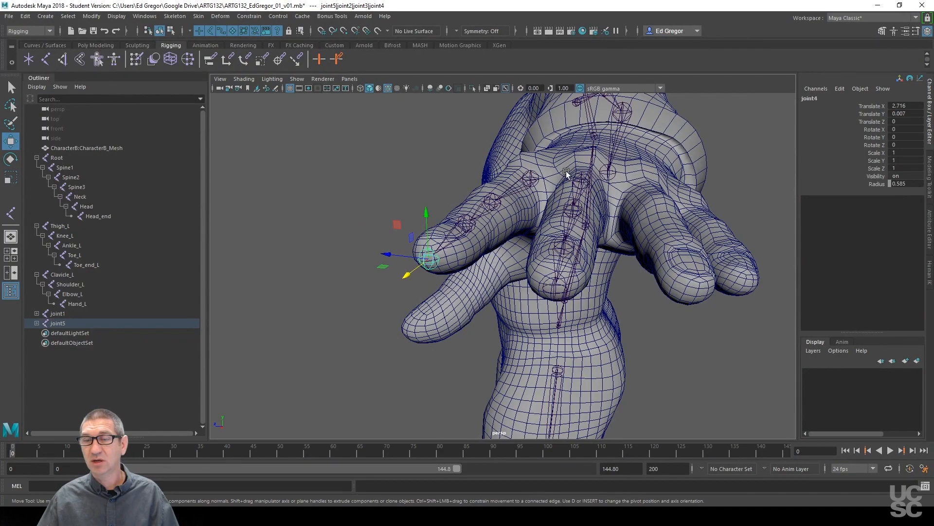
{"action": "left_click_drag", "start_coordinate": [662, 207], "coordinate": [604, 228], "text": "alt"}
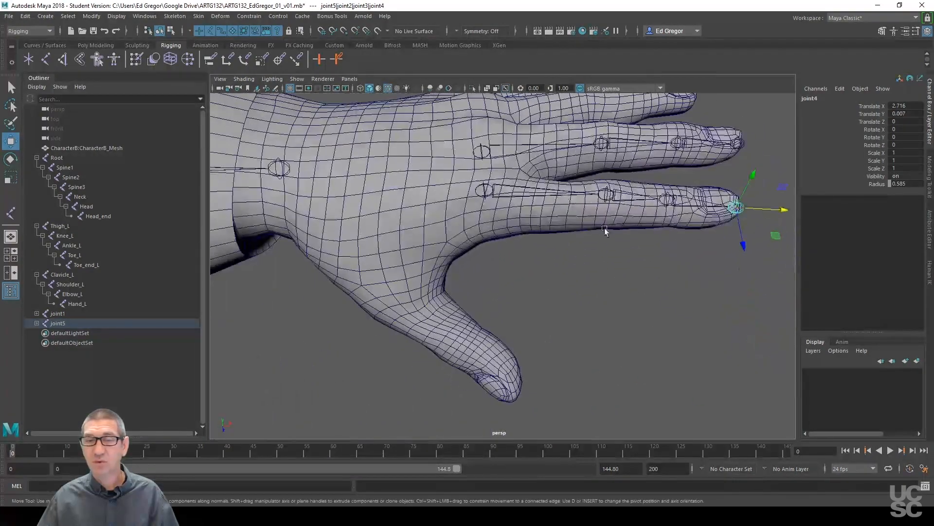
{"action": "left_click", "coordinate": [536, 189]}
{"action": "left_click_drag", "start_coordinate": [576, 269], "coordinate": [582, 238], "text": "alt"}
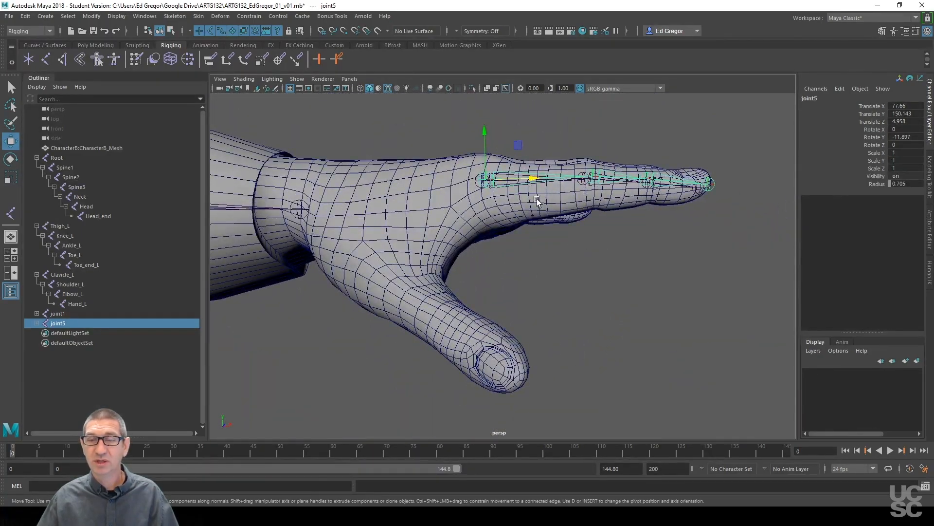
{"action": "key", "text": "space"}
{"action": "left_click_drag", "start_coordinate": [559, 252], "coordinate": [559, 254]}
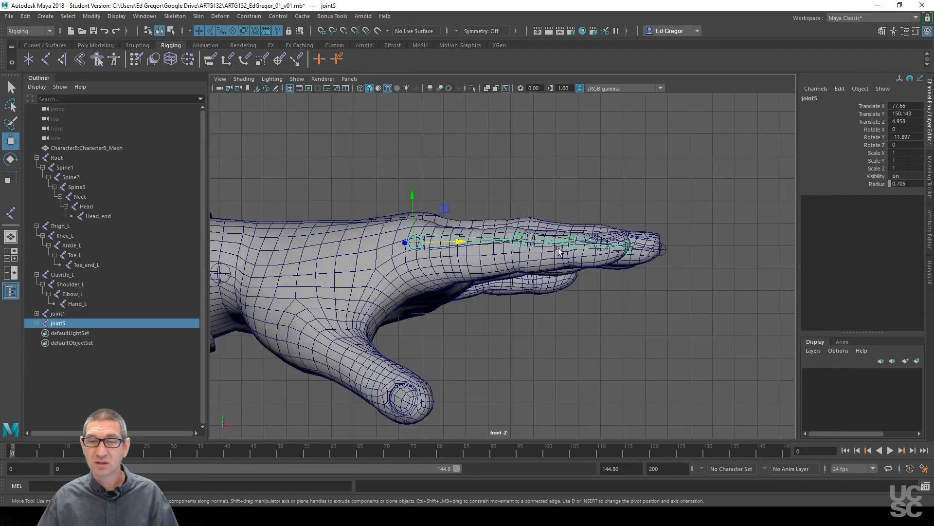
{"action": "middle_click_drag", "start_coordinate": [474, 299], "coordinate": [487, 268], "text": "alt"}
{"action": "right_click_drag", "start_coordinate": [488, 268], "coordinate": [691, 225], "text": "alt"}
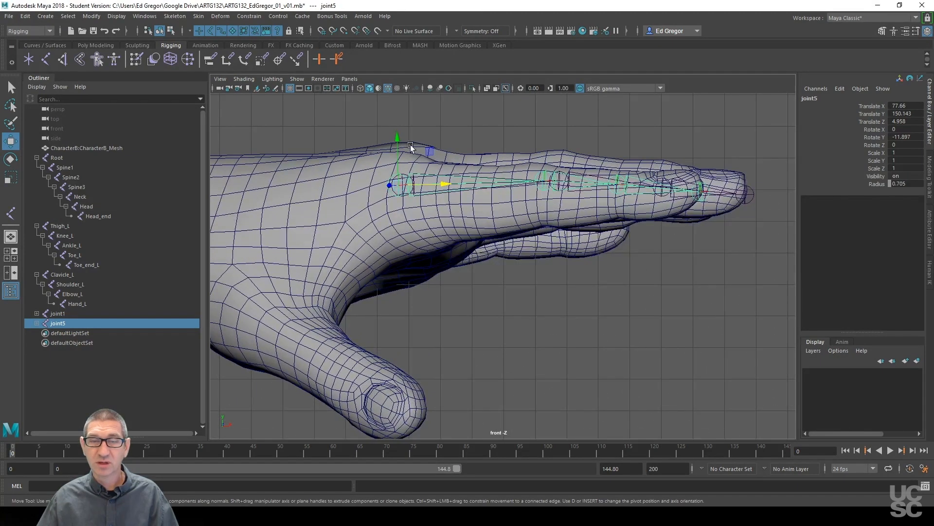
{"action": "left_click_drag", "start_coordinate": [397, 141], "coordinate": [398, 145]}
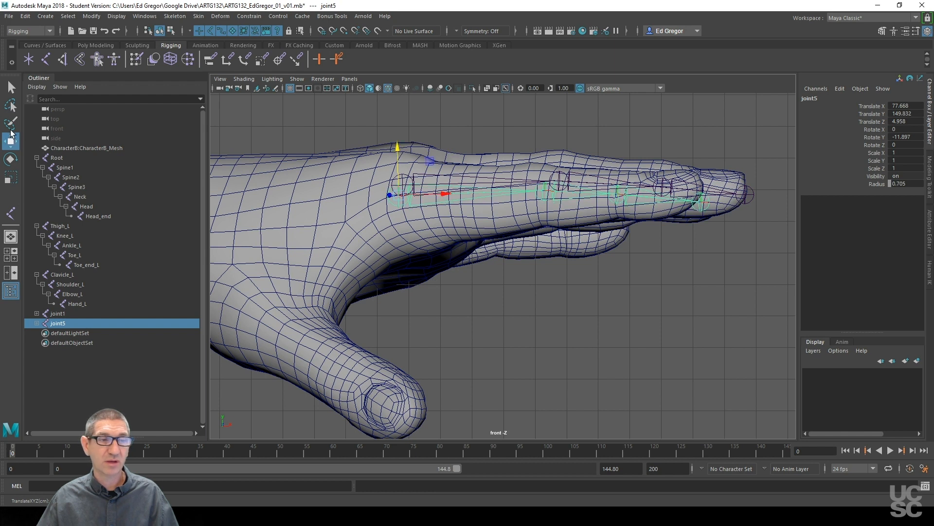
{"action": "left_click", "coordinate": [10, 159]}
{"action": "left_click_drag", "start_coordinate": [432, 168], "coordinate": [487, 119]}
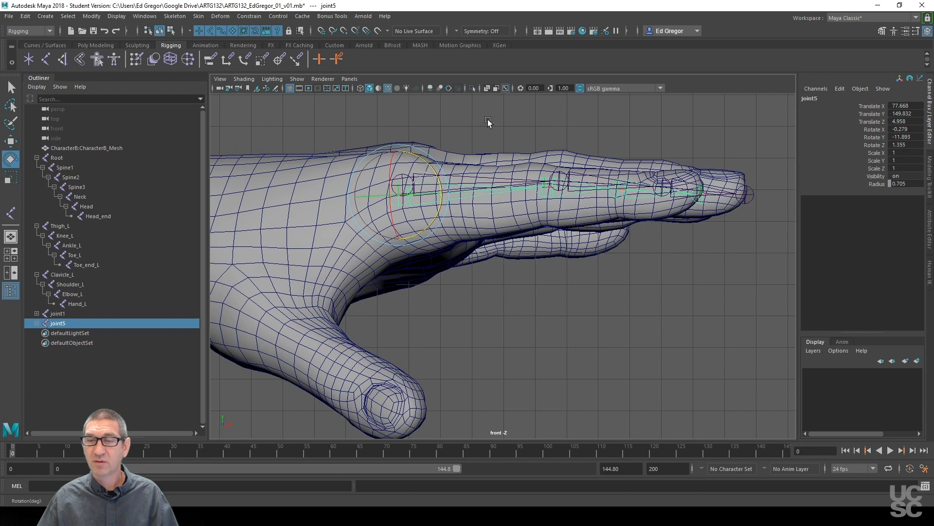
Duplicate the index finger's joint chain
{"action": "key", "text": "space"}
{"action": "left_click_drag", "start_coordinate": [594, 296], "coordinate": [603, 329]}
{"action": "middle_click_drag", "start_coordinate": [602, 329], "coordinate": [559, 341], "text": "alt"}
{"action": "right_click_drag", "start_coordinate": [559, 341], "coordinate": [570, 208], "text": "alt"}
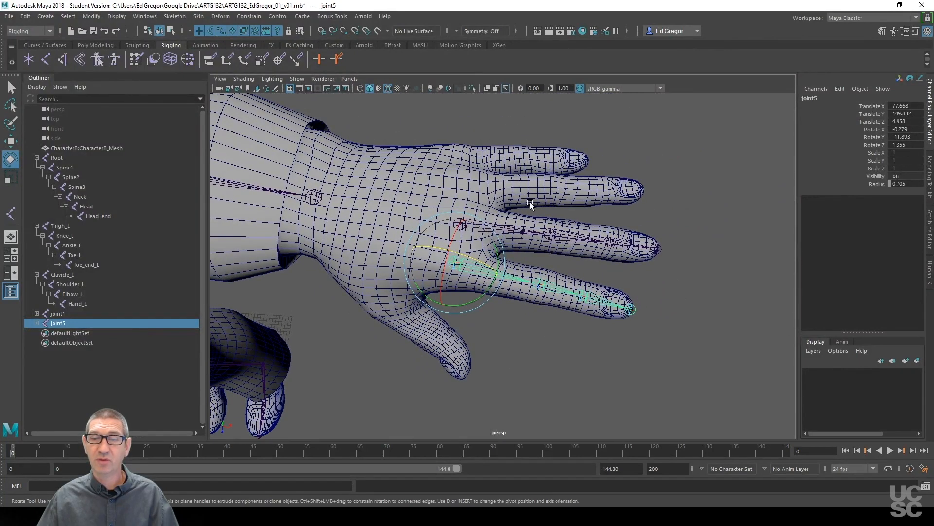
{"action": "middle_click_drag", "start_coordinate": [536, 328], "coordinate": [545, 326], "text": "alt"}
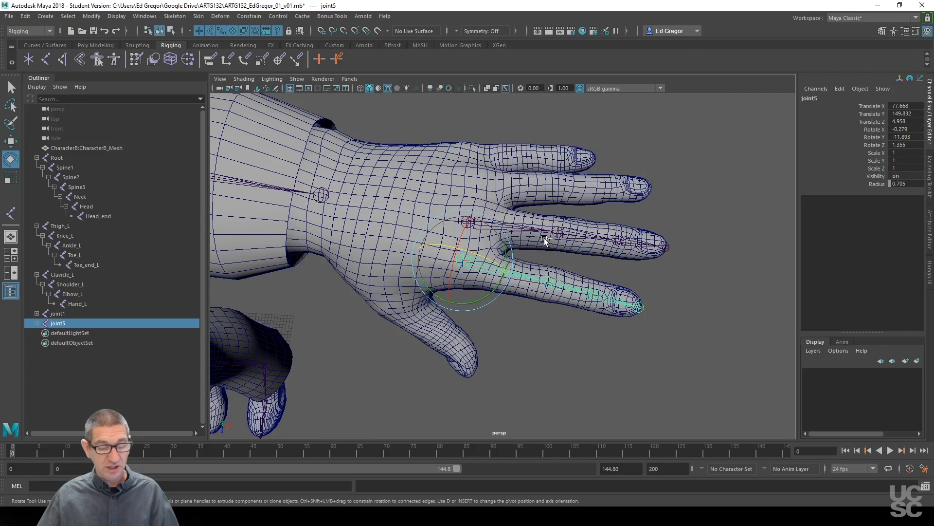
{"action": "key", "text": "ctrl+d"}
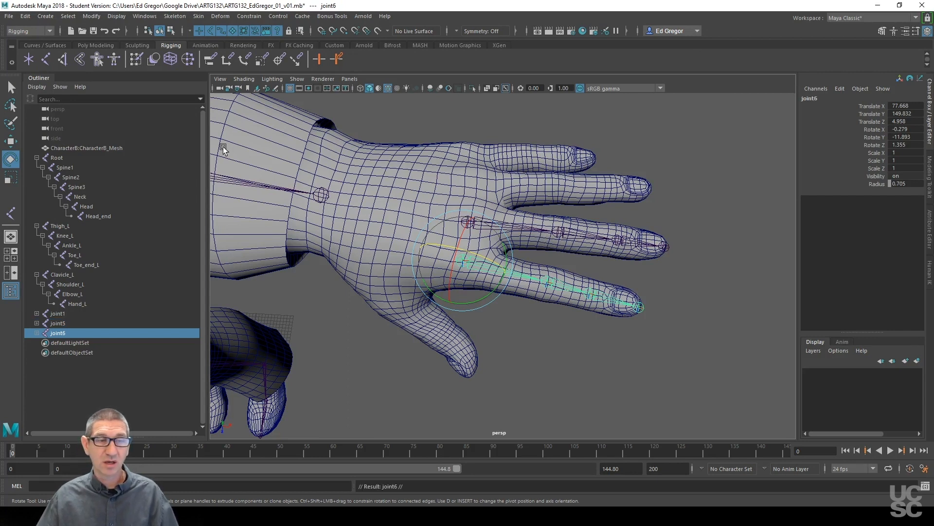
Set the Move tool's axis orientation to World and move the duplicated chain to the ring finger's knuckle, Translate Z about 0.6
{"action": "key", "text": "w"}
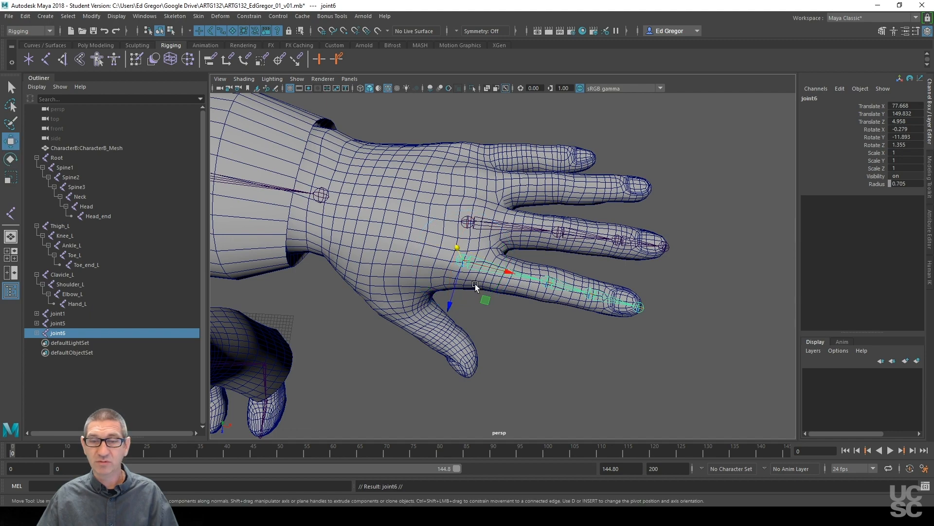
{"action": "left_click_drag", "start_coordinate": [582, 326], "coordinate": [532, 307], "text": "alt"}
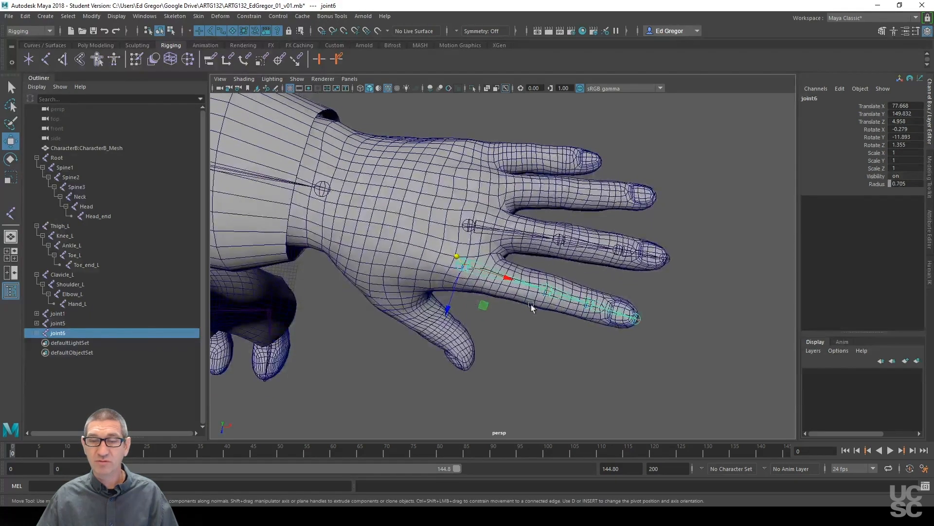
{"action": "double_click", "coordinate": [11, 142]}
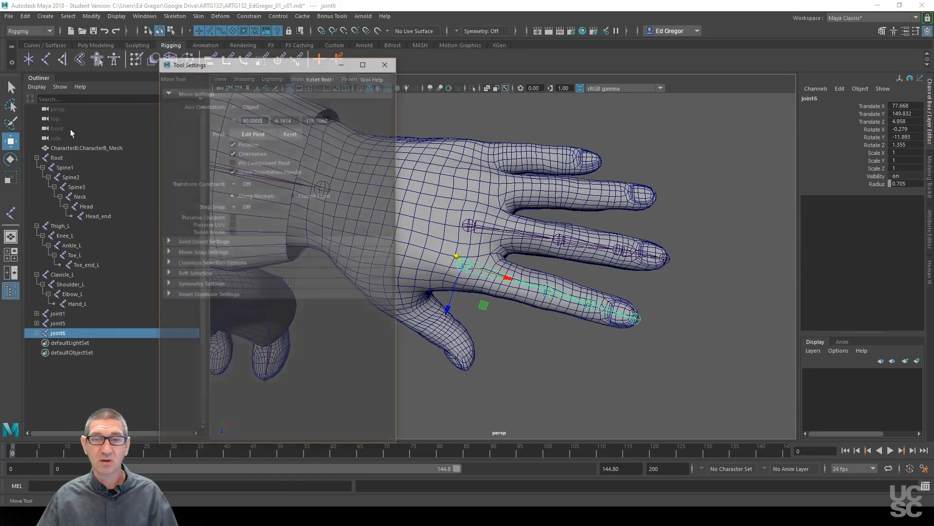
{"action": "left_click", "coordinate": [244, 105]}
{"action": "left_click", "coordinate": [252, 118]}
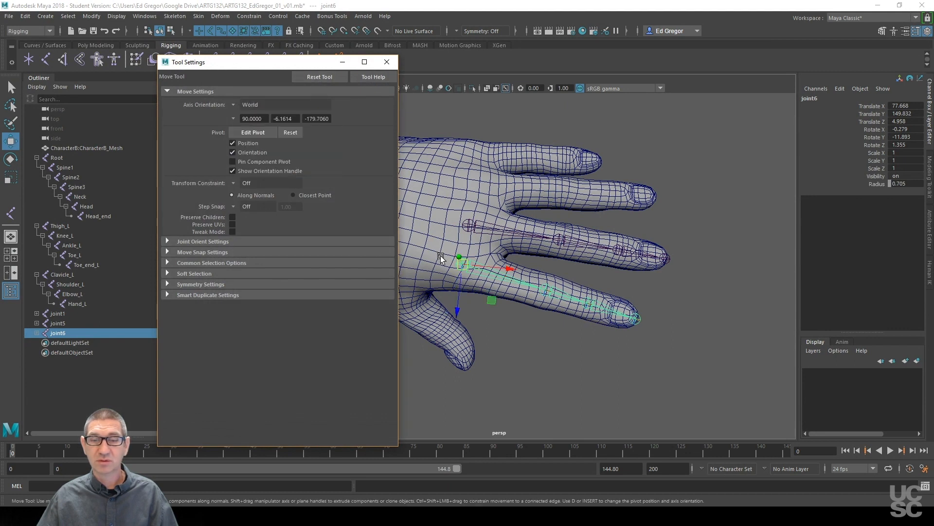
{"action": "left_click_drag", "start_coordinate": [460, 307], "coordinate": [462, 228]}
{"action": "left_click_drag", "start_coordinate": [535, 242], "coordinate": [370, 192], "text": "alt"}
{"action": "left_click_drag", "start_coordinate": [608, 236], "coordinate": [603, 325], "text": "alt"}
{"action": "right_click_drag", "start_coordinate": [602, 325], "coordinate": [695, 299], "text": "alt"}
{"action": "left_click_drag", "start_coordinate": [693, 308], "coordinate": [681, 328], "text": "alt"}
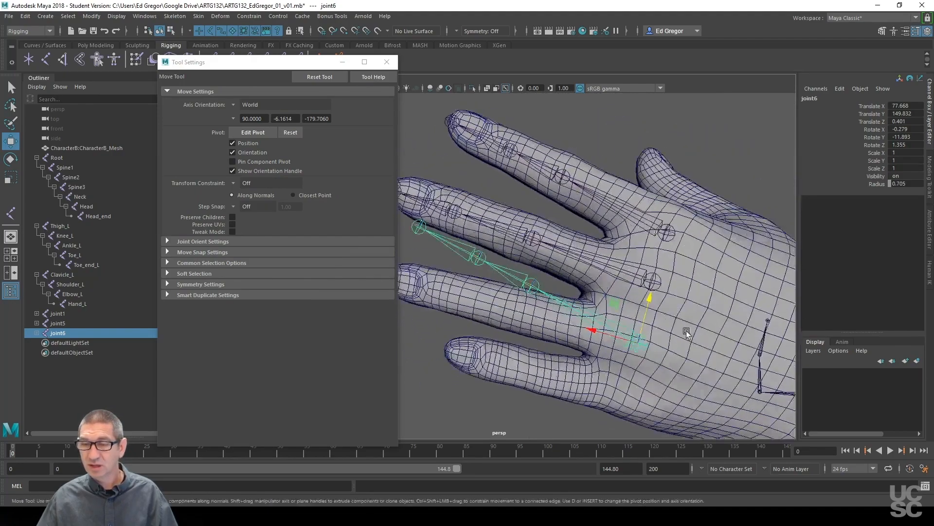
{"action": "middle_click_drag", "start_coordinate": [681, 329], "coordinate": [648, 302], "text": "alt"}
{"action": "left_click_drag", "start_coordinate": [599, 263], "coordinate": [608, 298]}
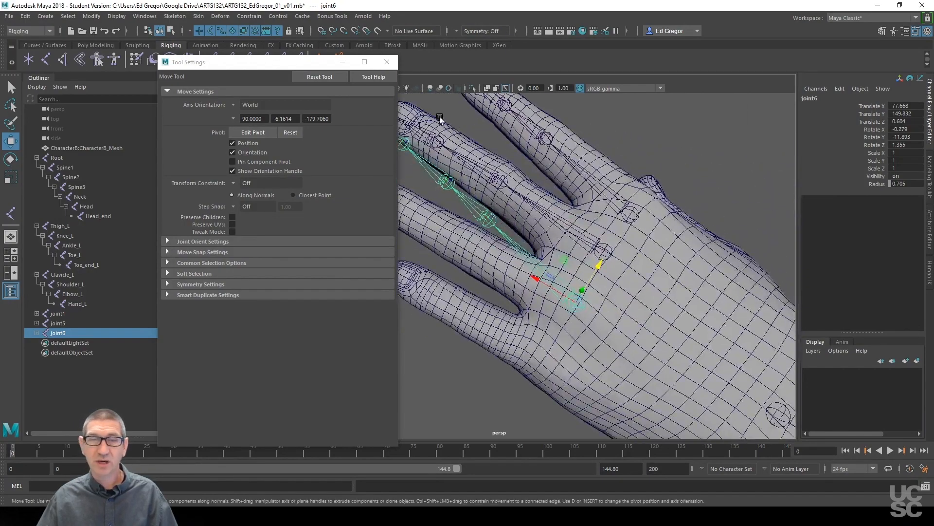
{"action": "left_click", "coordinate": [387, 62]}
In the top view, rotate the duplicated chain to align with the ring finger, Rotate Y about 3.45
{"action": "left_click_drag", "start_coordinate": [438, 229], "coordinate": [467, 250], "text": "alt"}
{"action": "key", "text": "space"}
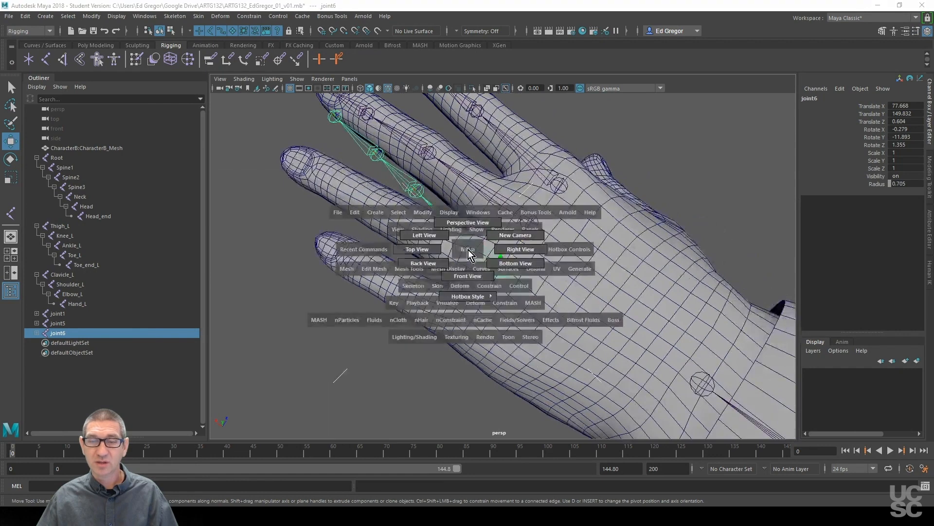
{"action": "left_click", "coordinate": [439, 251]}
{"action": "key", "text": "f"}
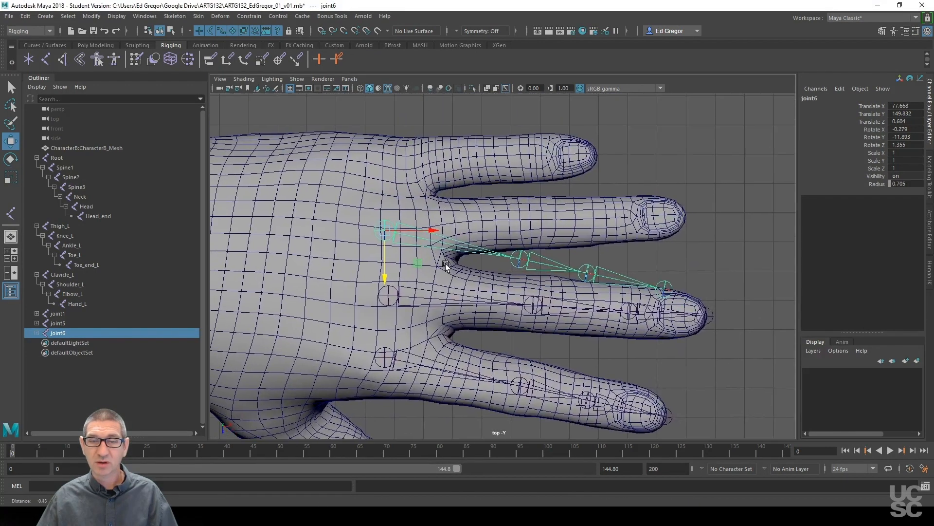
{"action": "key", "text": "e"}
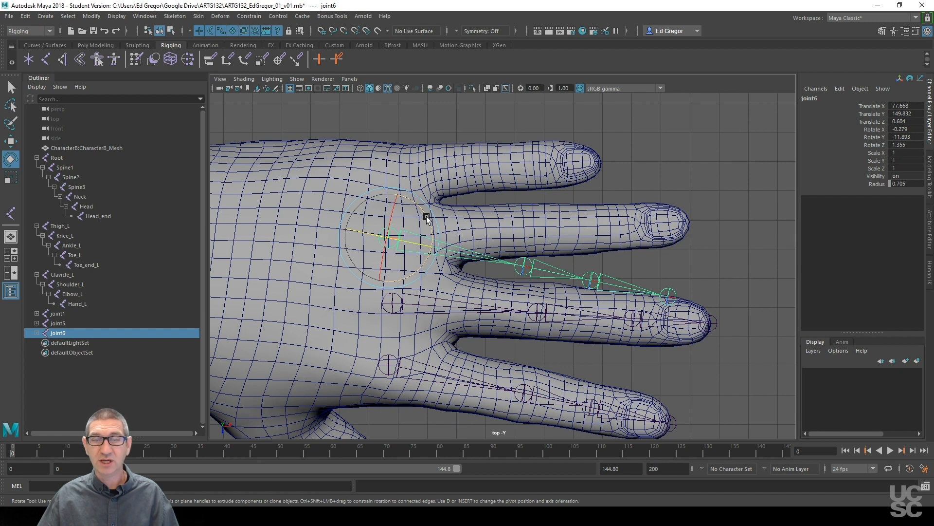
{"action": "left_click_drag", "start_coordinate": [426, 219], "coordinate": [492, 138]}
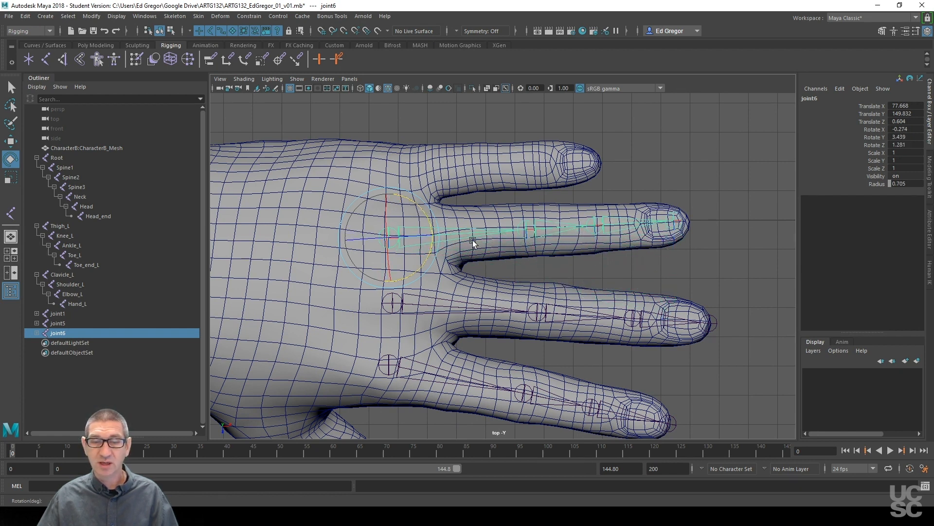
{"action": "middle_click_drag", "start_coordinate": [466, 258], "coordinate": [481, 282], "text": "alt"}
{"action": "right_click_drag", "start_coordinate": [481, 281], "coordinate": [475, 284], "text": "alt"}
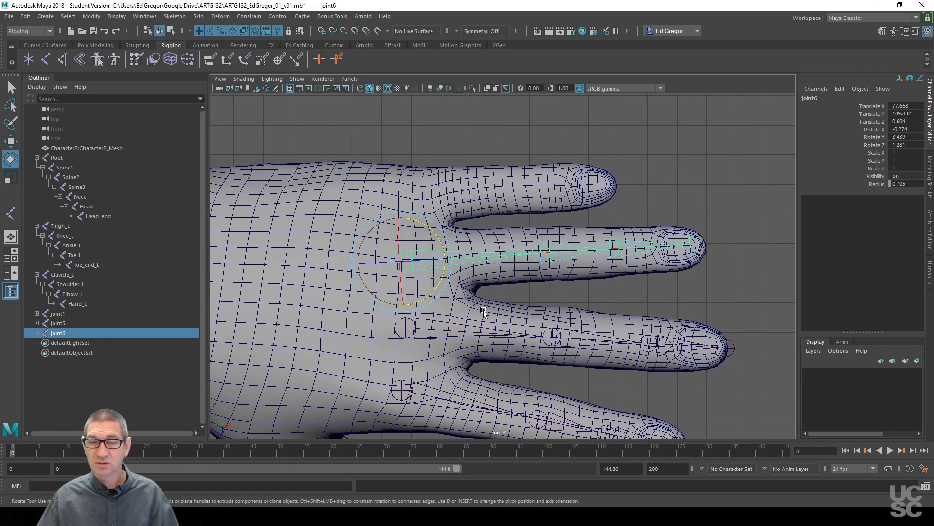
{"action": "left_click_drag", "start_coordinate": [435, 237], "coordinate": [441, 236]}
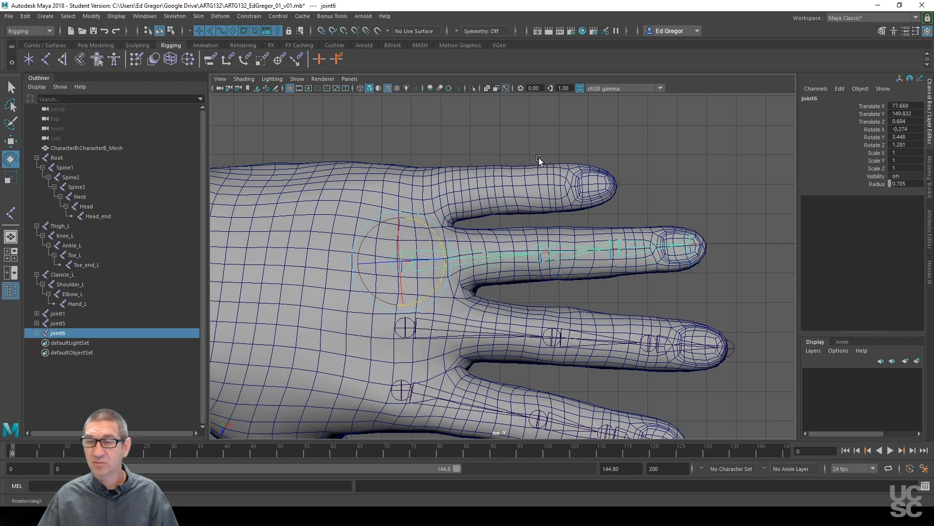
Set the Move tool's axis orientation to Object and slide the ring finger chain towards the fingertip to Translate X about 78.1
{"action": "double_click", "coordinate": [13, 146]}
{"action": "left_click_drag", "start_coordinate": [227, 64], "coordinate": [204, 57]}
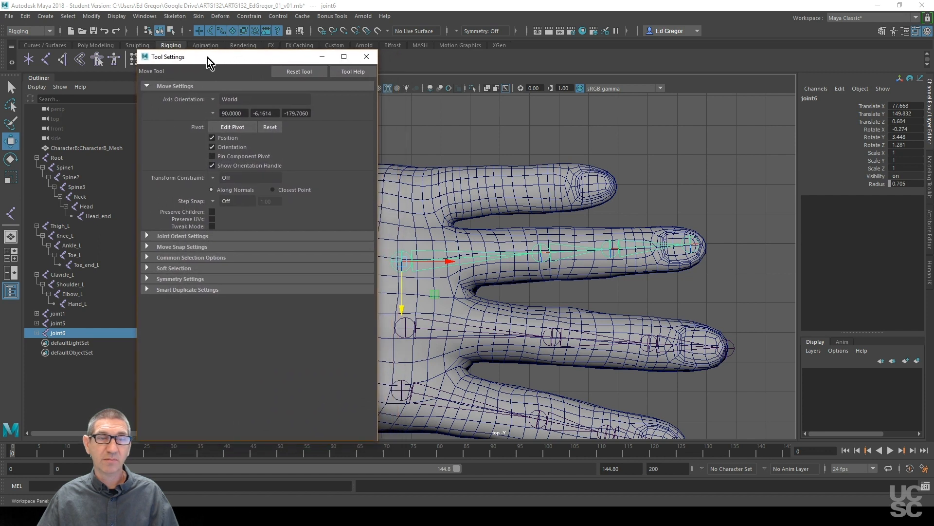
{"action": "left_click", "coordinate": [210, 97]}
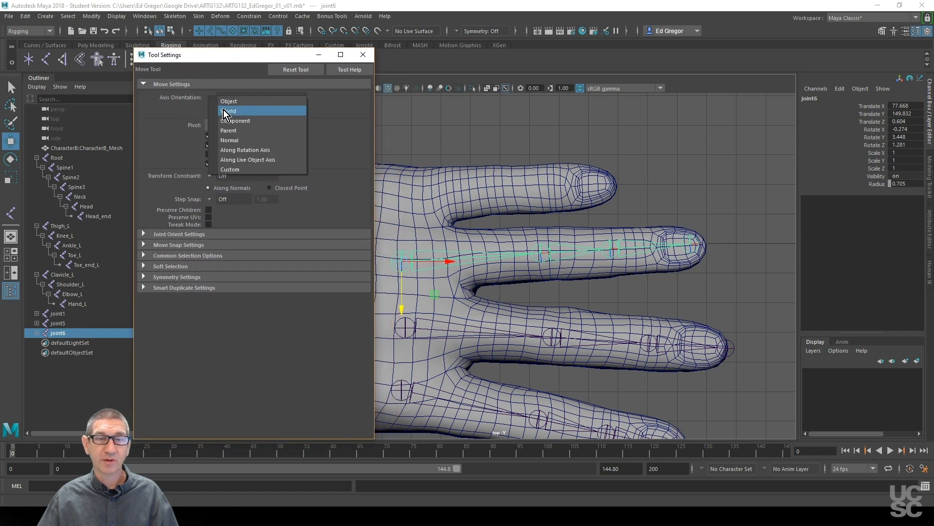
{"action": "left_click", "coordinate": [230, 101]}
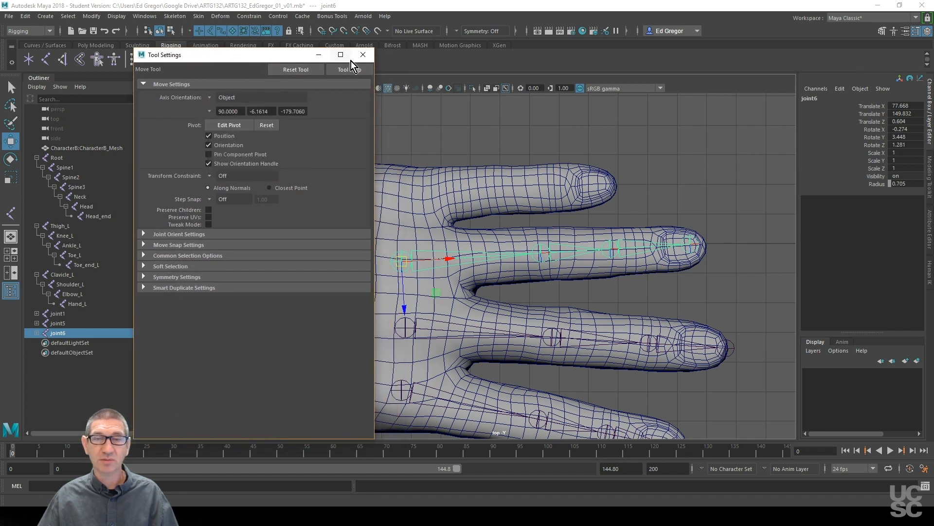
{"action": "left_click", "coordinate": [362, 55]}
{"action": "left_click_drag", "start_coordinate": [445, 257], "coordinate": [456, 257]}
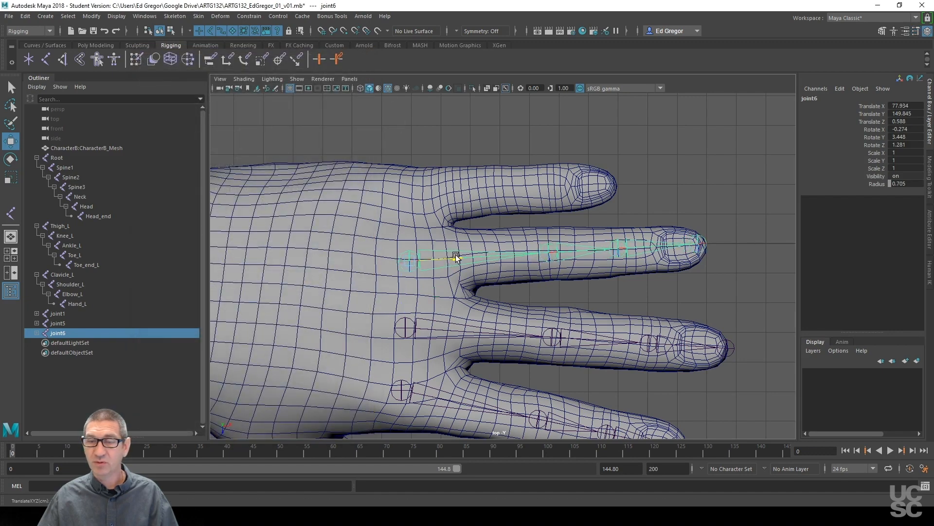
{"action": "middle_click_drag", "start_coordinate": [570, 282], "coordinate": [424, 285], "text": "alt"}
{"action": "left_click_drag", "start_coordinate": [392, 271], "coordinate": [397, 271]}
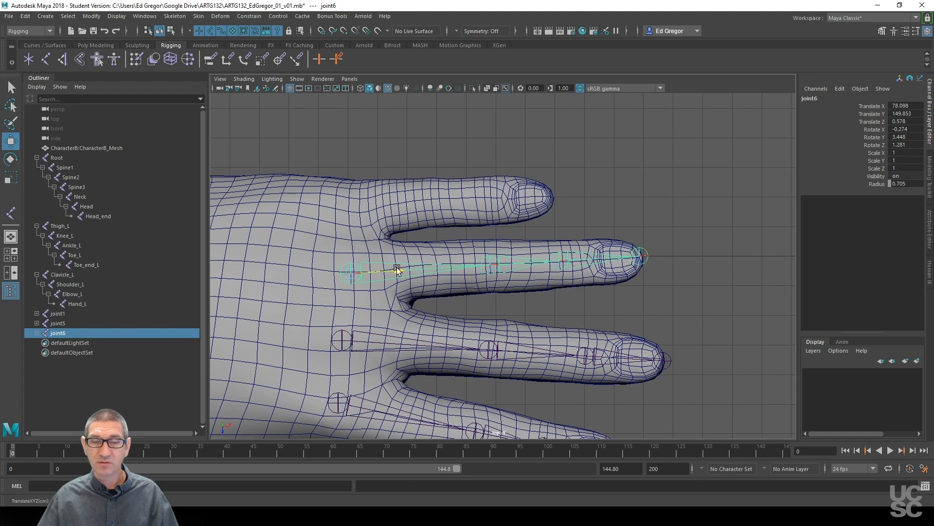
Slide the ring finger's second joint slightly along the bone to Translate X about 4.74
{"action": "left_click", "coordinate": [524, 268]}
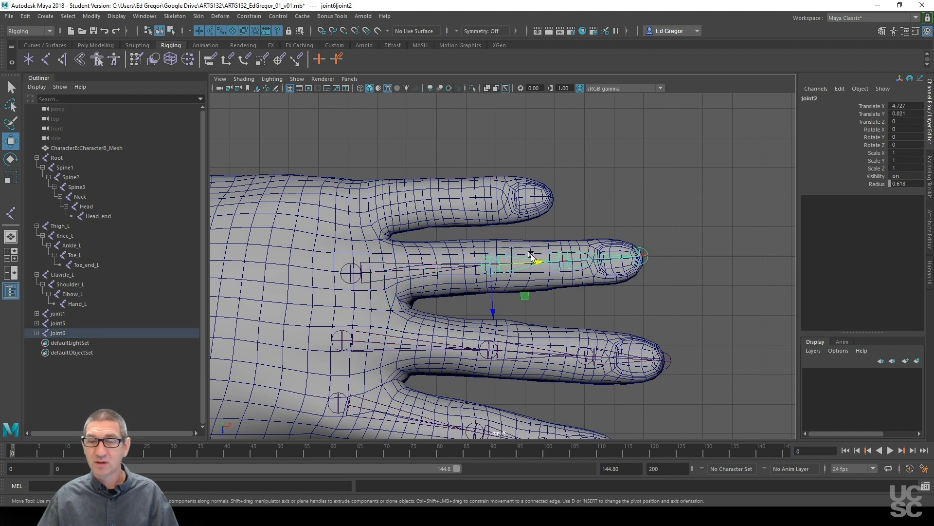
{"action": "left_click_drag", "start_coordinate": [538, 261], "coordinate": [539, 262]}
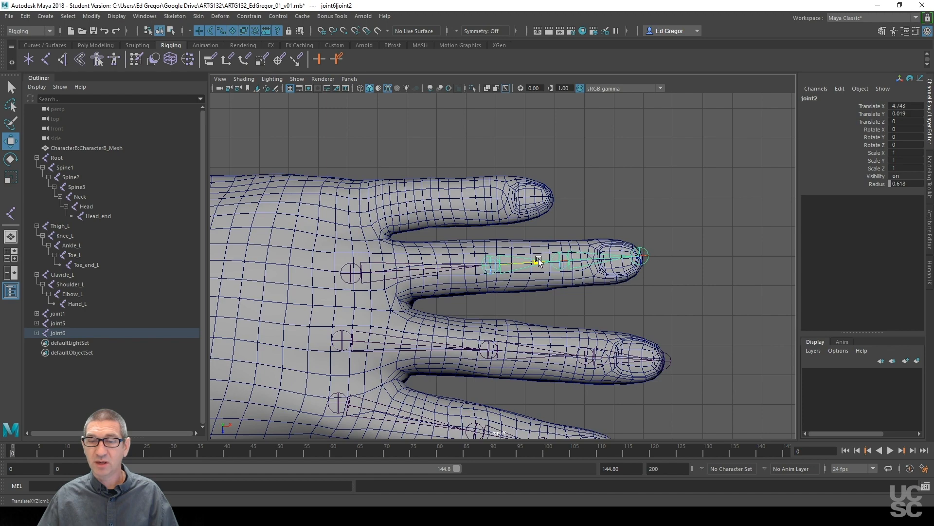
{"action": "left_click", "coordinate": [579, 271]}
In the perspective view, duplicate the ring finger's whole joint chain from its knuckle joint
{"action": "key", "text": "space"}
{"action": "left_click_drag", "start_coordinate": [661, 302], "coordinate": [484, 244]}
{"action": "left_click", "coordinate": [500, 246]}
{"action": "left_click_drag", "start_coordinate": [589, 284], "coordinate": [476, 250], "text": "alt"}
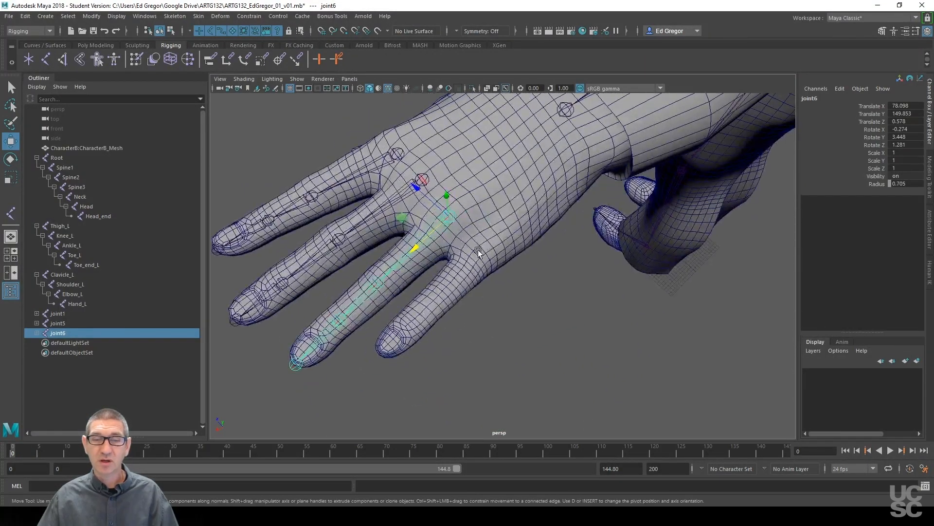
{"action": "key", "text": "ctrl+d"}
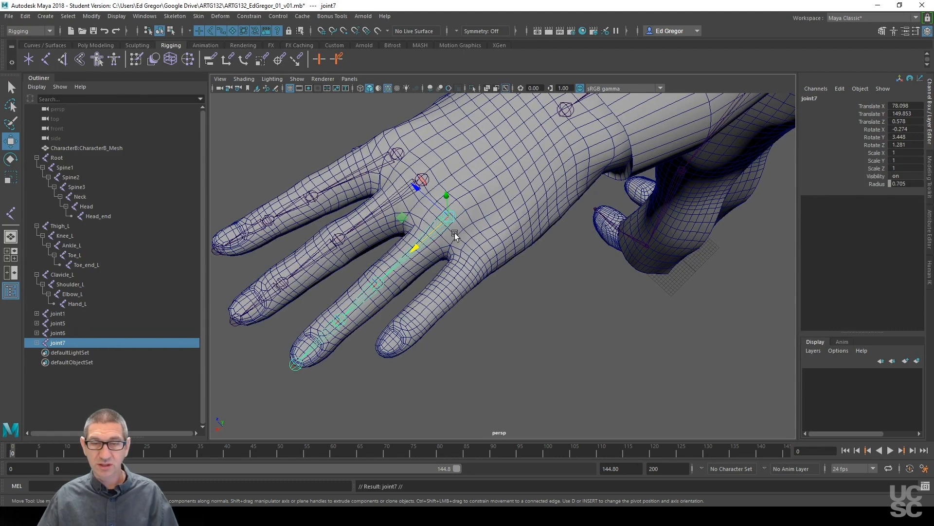
Move the duplicated chain into the little finger's knuckle, at about Translate X 77.3, Y 148.7, Z -1.8
{"action": "left_click_drag", "start_coordinate": [417, 191], "coordinate": [470, 272]}
{"action": "right_click_drag", "start_coordinate": [440, 272], "coordinate": [615, 243], "text": "alt"}
{"action": "middle_click_drag", "start_coordinate": [494, 241], "coordinate": [510, 294], "text": "alt"}
{"action": "left_click_drag", "start_coordinate": [490, 155], "coordinate": [495, 192]}
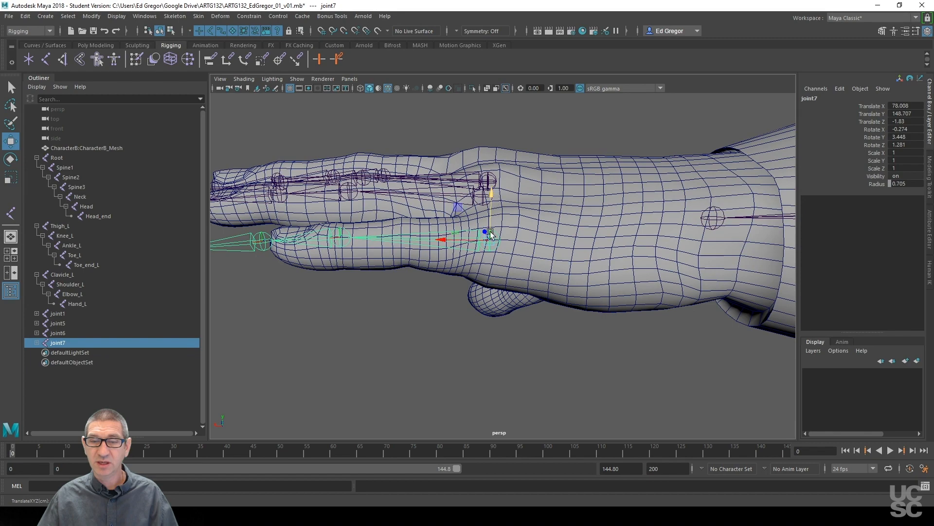
{"action": "left_click_drag", "start_coordinate": [449, 241], "coordinate": [397, 304]}
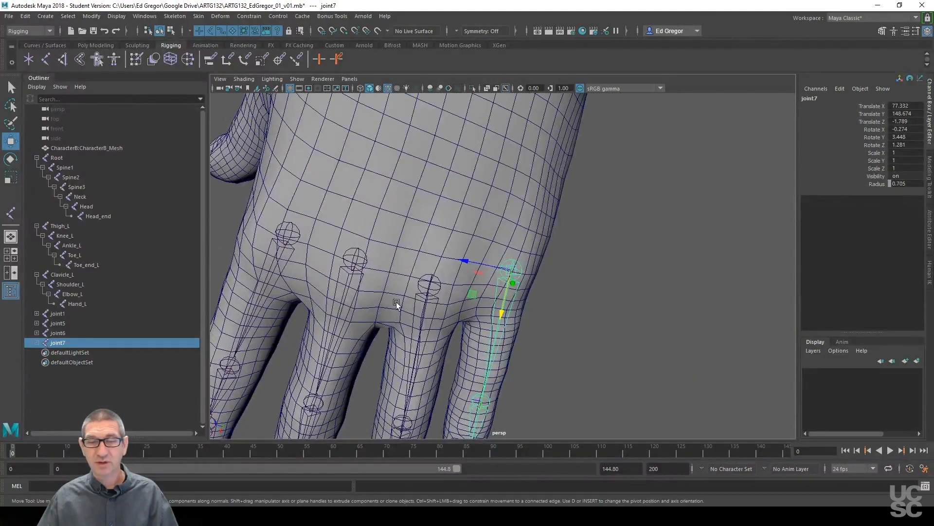
{"action": "left_click_drag", "start_coordinate": [452, 274], "coordinate": [356, 294], "text": "alt"}
Shorten the little finger chain to fit, sliding its second joint to Translate X about 3.47 and its tip joint to about 1.99
{"action": "left_click", "coordinate": [298, 236]}
{"action": "left_click_drag", "start_coordinate": [316, 233], "coordinate": [353, 239]}
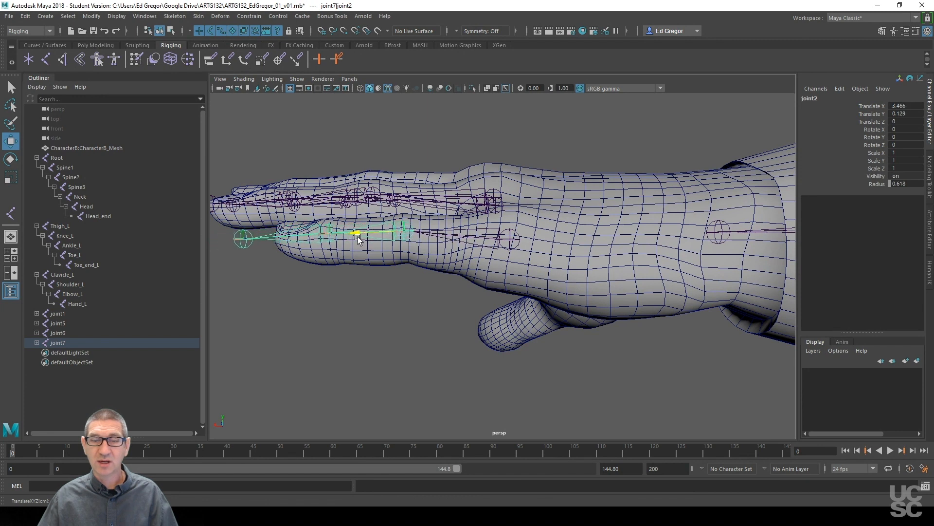
{"action": "left_click", "coordinate": [287, 238]}
{"action": "left_click", "coordinate": [248, 242]}
{"action": "left_click_drag", "start_coordinate": [220, 239], "coordinate": [231, 242]}
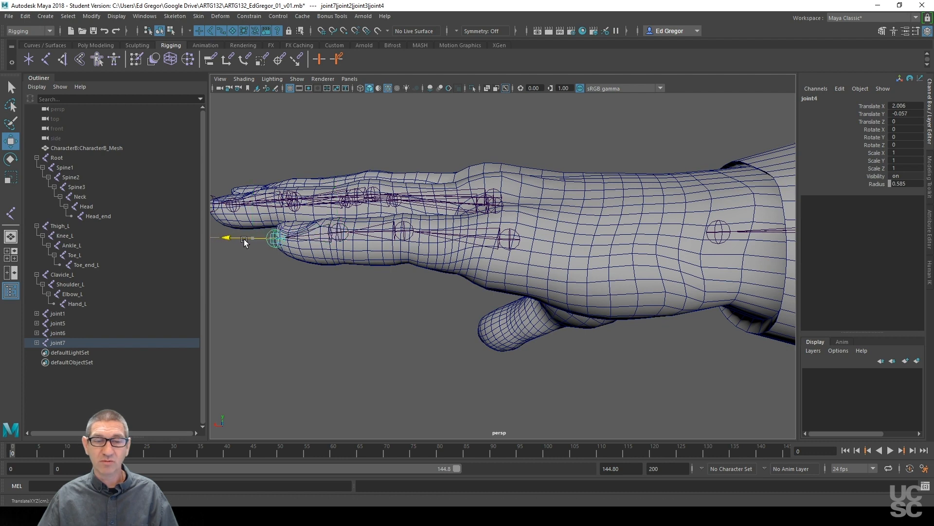
{"action": "left_click_drag", "start_coordinate": [349, 284], "coordinate": [371, 291], "text": "alt"}
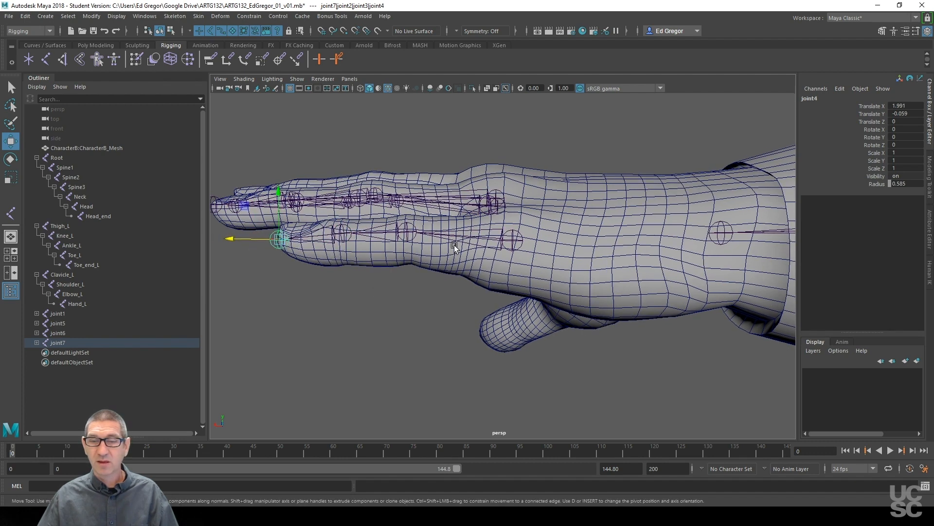
Duplicate the index finger's joint chain from its knuckle joint for use in the thumb
{"action": "left_click", "coordinate": [464, 230]}
{"action": "left_click_drag", "start_coordinate": [470, 276], "coordinate": [549, 358], "text": "alt"}
{"action": "middle_click_drag", "start_coordinate": [567, 310], "coordinate": [521, 306], "text": "alt"}
{"action": "left_click_drag", "start_coordinate": [537, 301], "coordinate": [481, 262], "text": "alt"}
{"action": "left_click", "coordinate": [522, 244]}
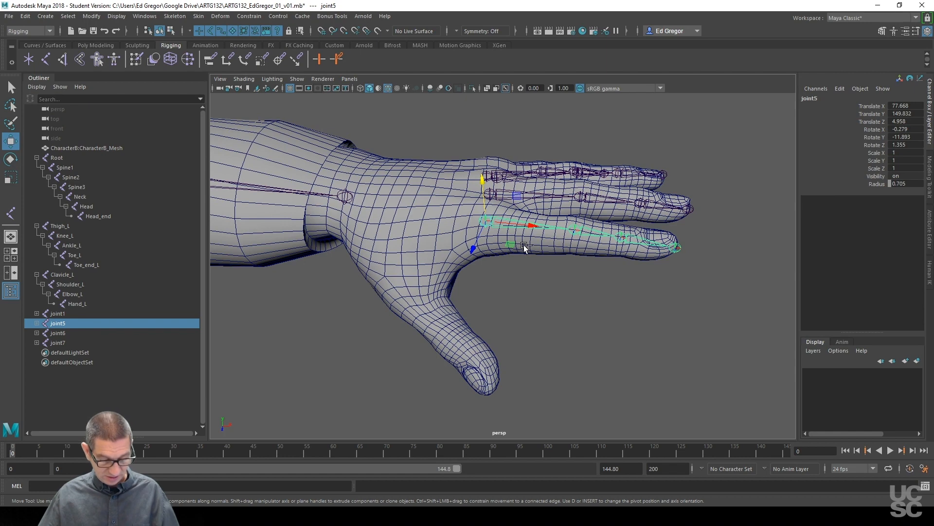
{"action": "key", "text": "ctrl+d"}
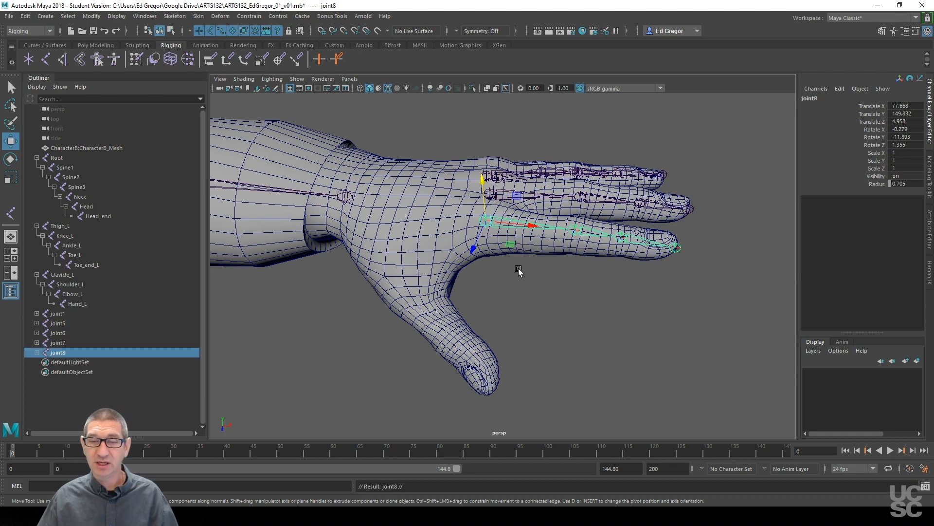
Move the duplicated chain back into the palm near the thumb's base, at about Translate X 72.3, Y 148.7, Z 5.1
{"action": "left_click_drag", "start_coordinate": [502, 292], "coordinate": [429, 238], "text": "alt"}
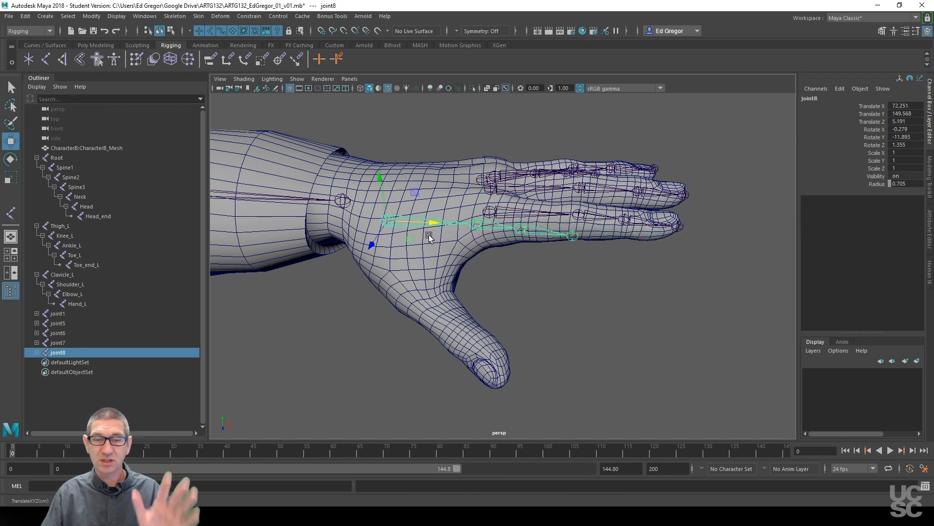
{"action": "left_click_drag", "start_coordinate": [445, 251], "coordinate": [480, 272], "text": "alt"}
{"action": "left_click_drag", "start_coordinate": [542, 334], "coordinate": [377, 219], "text": "alt"}
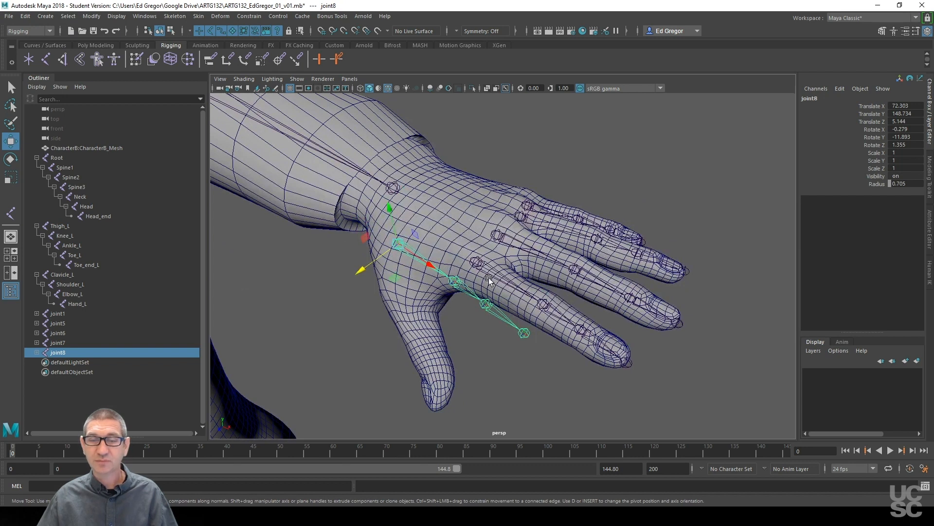
Check the Move tool's axis orientation setting and compare the local axes of the index, middle and thumb chains
{"action": "left_click", "coordinate": [480, 257]}
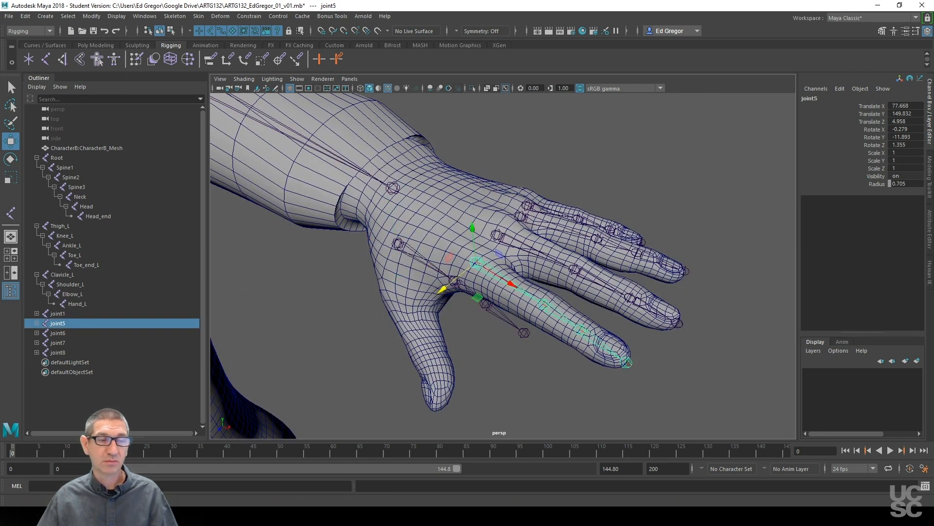
{"action": "double_click", "coordinate": [11, 142]}
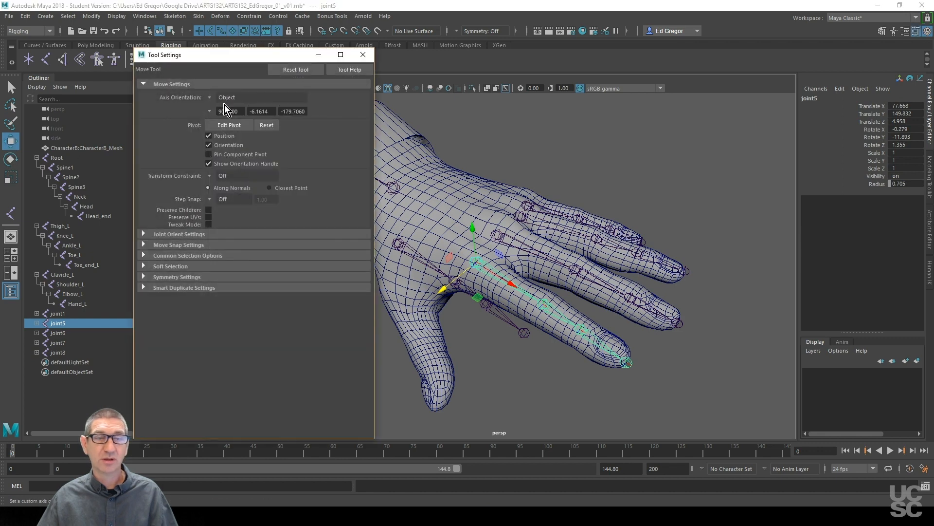
{"action": "left_click", "coordinate": [364, 55]}
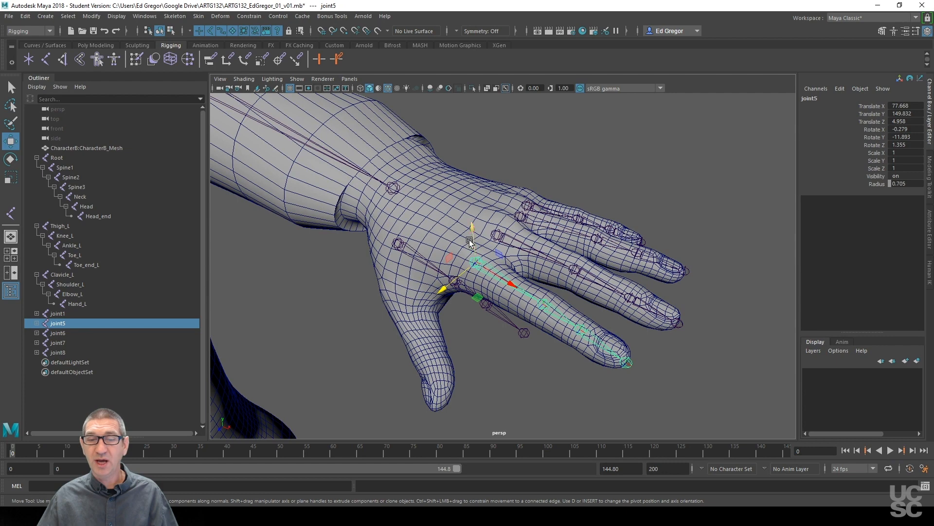
{"action": "left_click", "coordinate": [510, 234]}
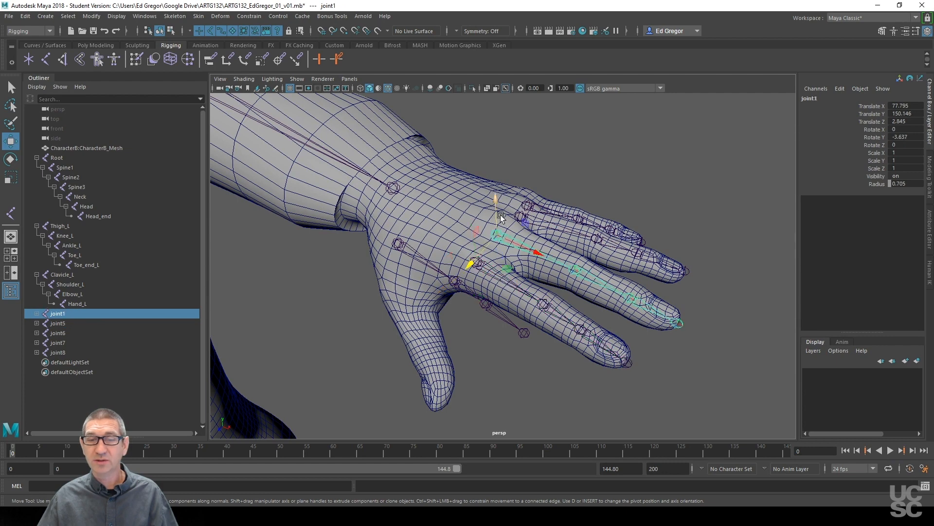
{"action": "left_click", "coordinate": [423, 263]}
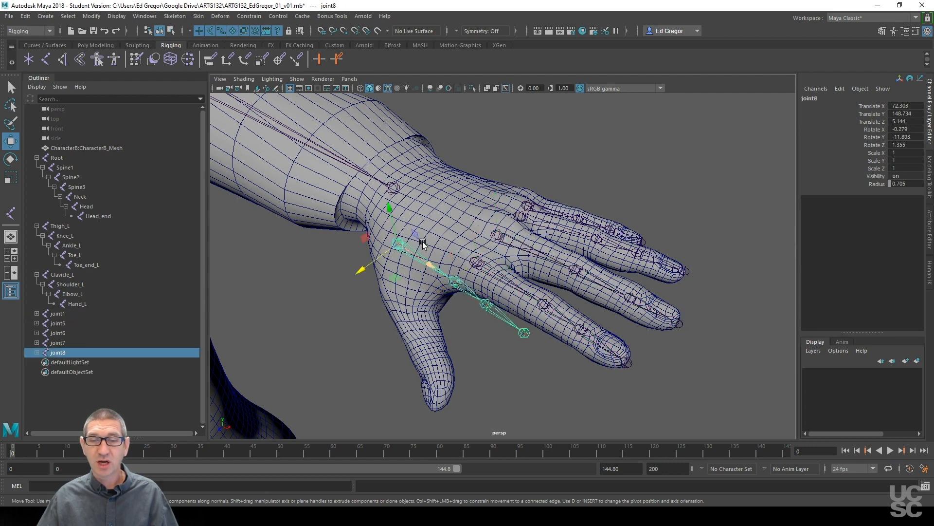
Rotate the thumb chain outward in the top view to follow the thumb's direction, Rotate Y about -46.1
{"action": "left_click_drag", "start_coordinate": [484, 333], "coordinate": [413, 324], "text": "alt"}
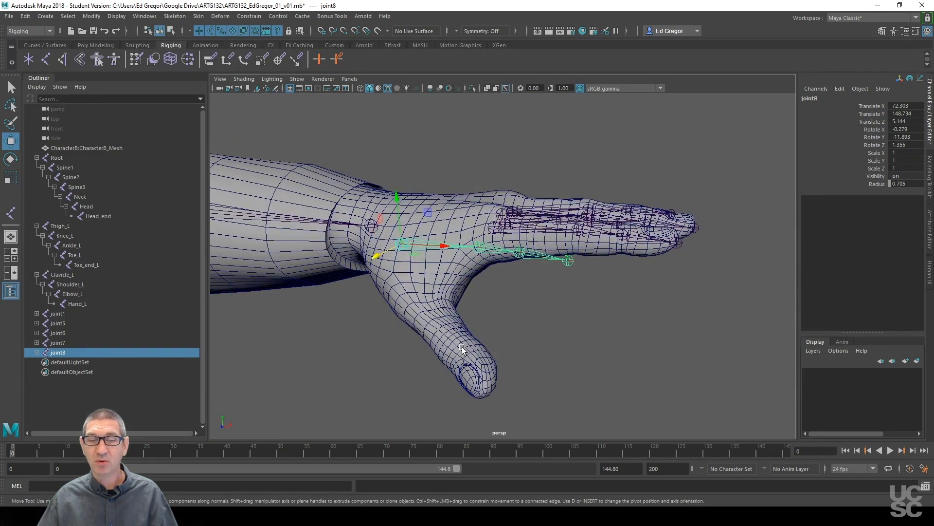
{"action": "left_click_drag", "start_coordinate": [404, 369], "coordinate": [506, 340], "text": "alt"}
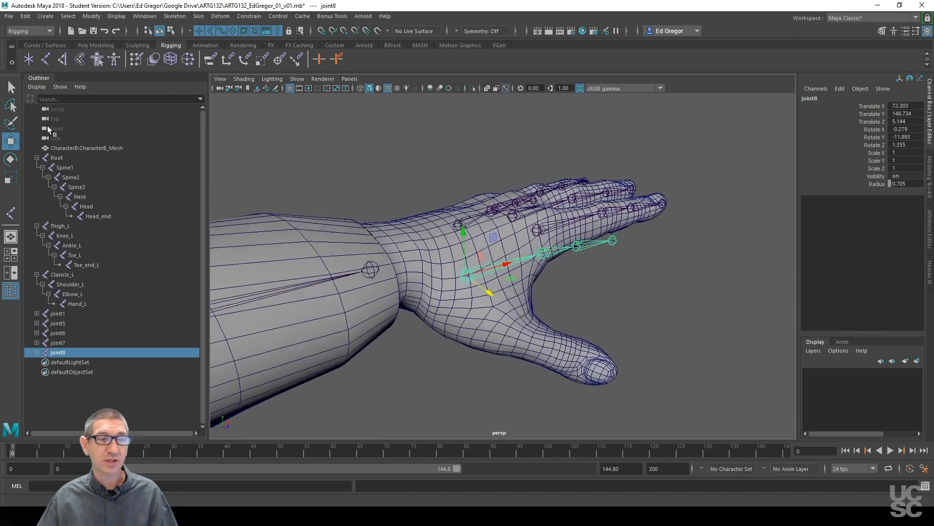
{"action": "left_click", "coordinate": [11, 159]}
{"action": "left_click_drag", "start_coordinate": [645, 279], "coordinate": [646, 282], "text": "alt"}
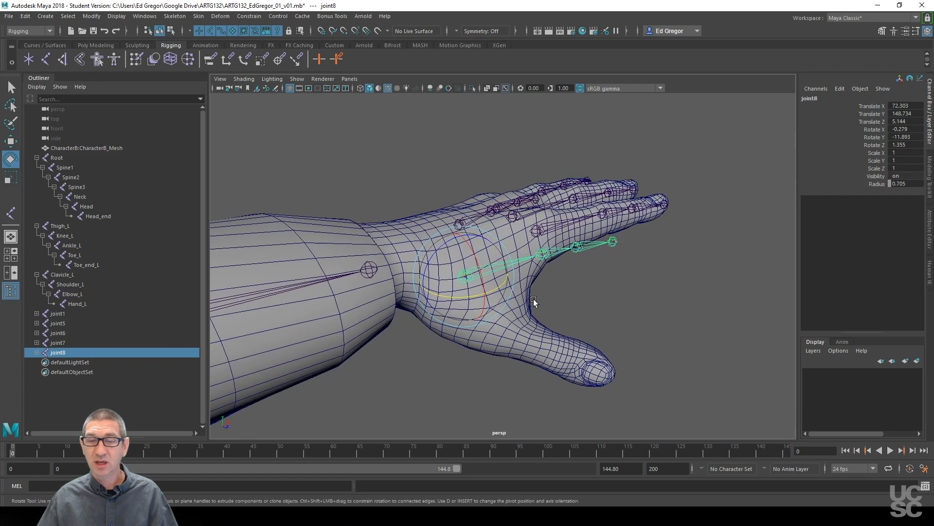
{"action": "left_click_drag", "start_coordinate": [496, 292], "coordinate": [468, 310]}
{"action": "left_click_drag", "start_coordinate": [469, 310], "coordinate": [530, 322], "text": "alt"}
{"action": "key", "text": "space"}
{"action": "middle_click_drag", "start_coordinate": [552, 355], "coordinate": [644, 219], "text": "alt"}
{"action": "middle_click_drag", "start_coordinate": [396, 362], "coordinate": [484, 300], "text": "alt"}
{"action": "middle_click_drag", "start_coordinate": [300, 371], "coordinate": [307, 370]}
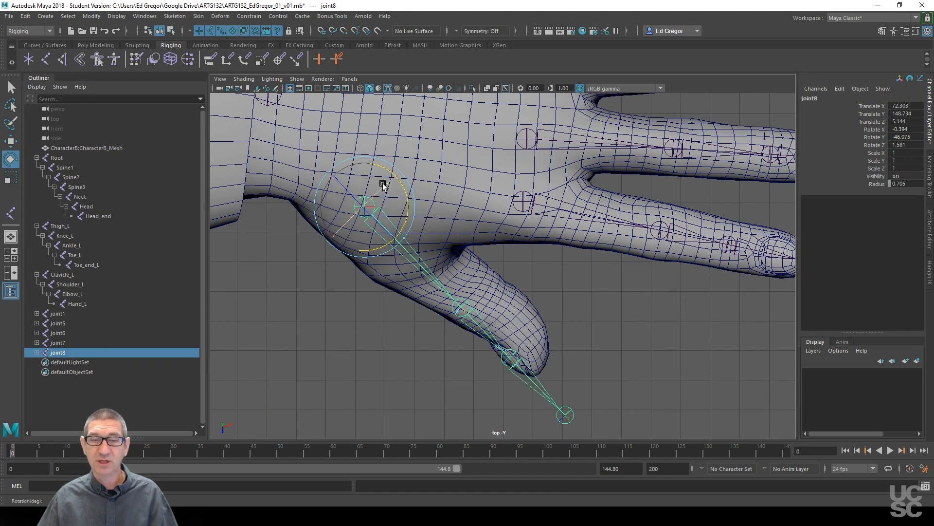
Twist the thumb chain around its length to Rotate X about 87.9 and inspect its axes from several angles
{"action": "left_click_drag", "start_coordinate": [382, 183], "coordinate": [342, 229]}
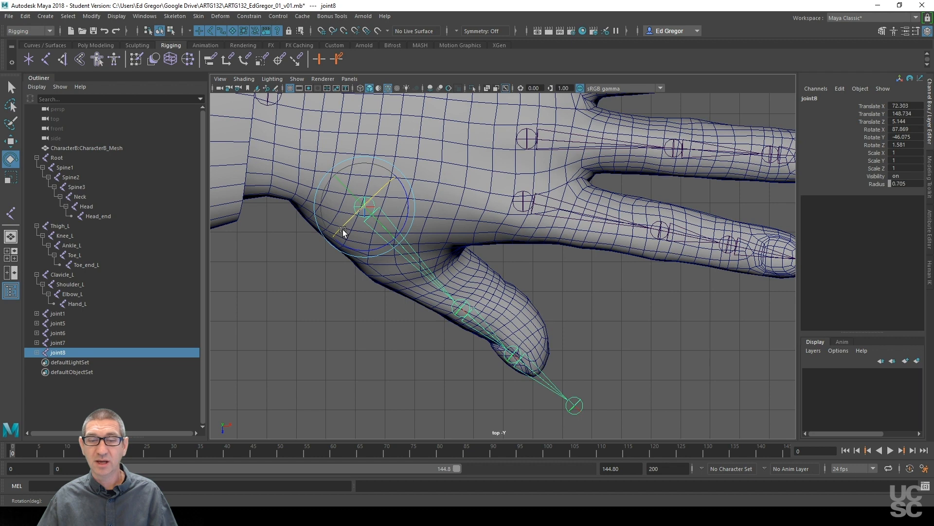
{"action": "left_click_drag", "start_coordinate": [340, 236], "coordinate": [406, 307], "text": "alt"}
{"action": "key", "text": "space"}
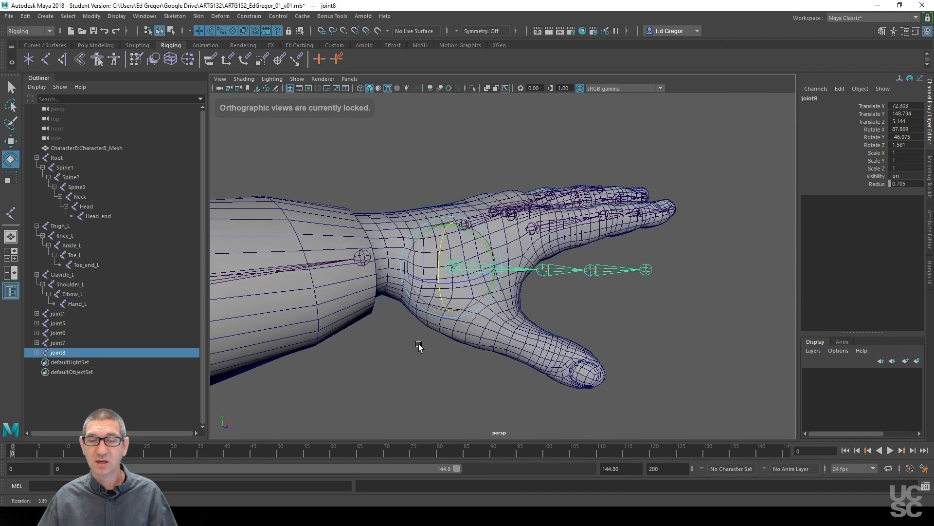
{"action": "left_click", "coordinate": [12, 145]}
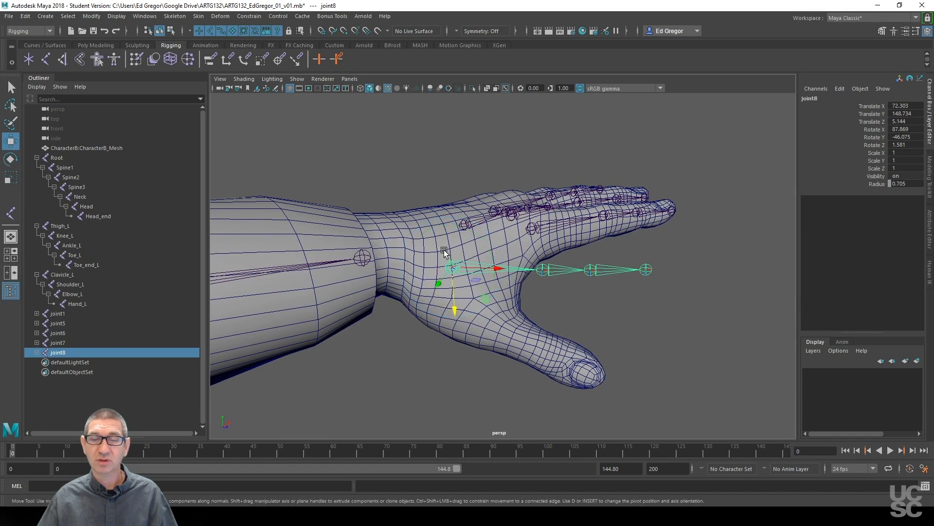
{"action": "left_click_drag", "start_coordinate": [591, 329], "coordinate": [402, 319], "text": "alt"}
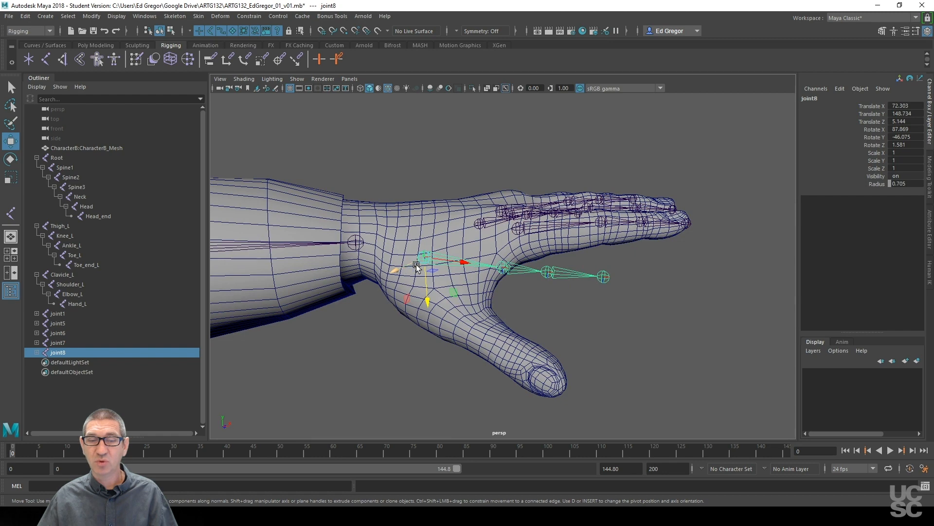
{"action": "left_click_drag", "start_coordinate": [485, 330], "coordinate": [482, 362], "text": "alt"}
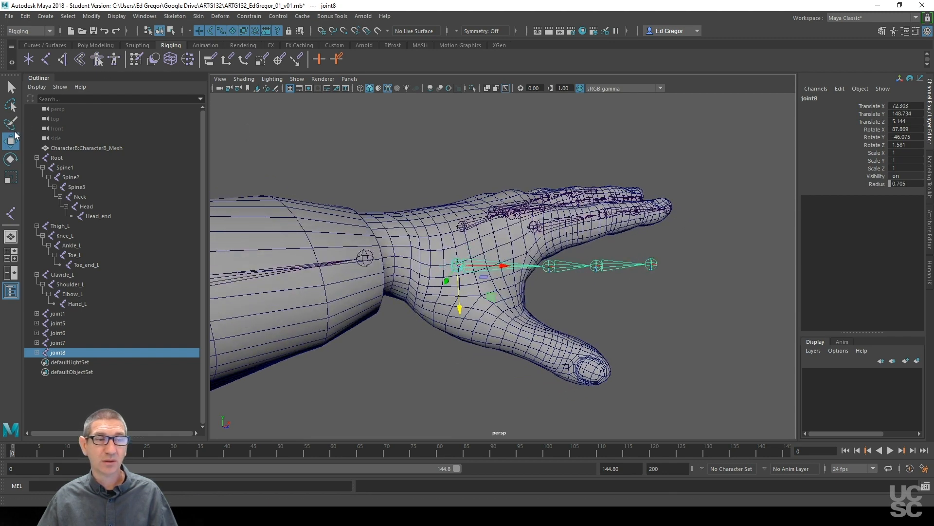
Rotate the thumb chain downward to line up with the thumb, at about Rotate X 117.4, Y -38.7, Z -41.1
{"action": "left_click", "coordinate": [10, 160]}
{"action": "left_click_drag", "start_coordinate": [428, 243], "coordinate": [453, 244], "text": "alt"}
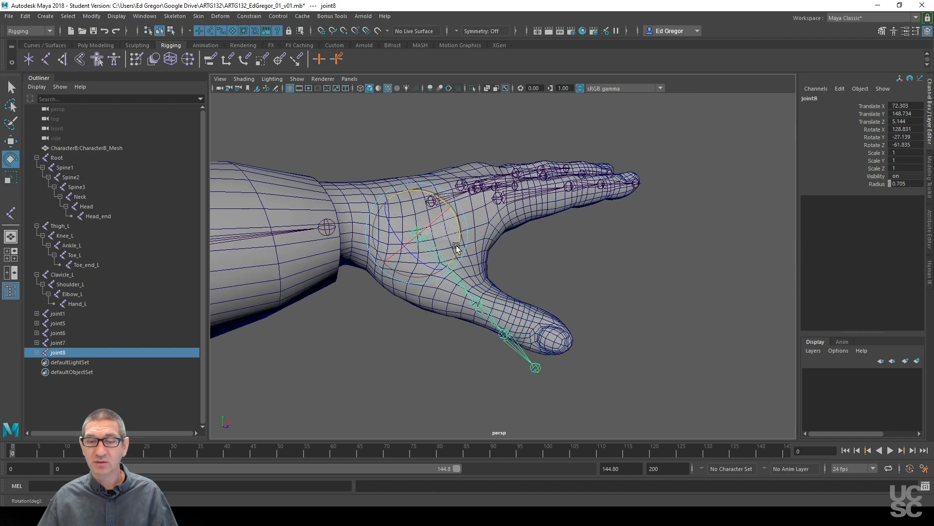
{"action": "middle_click_drag", "start_coordinate": [453, 243], "coordinate": [545, 260], "text": "alt"}
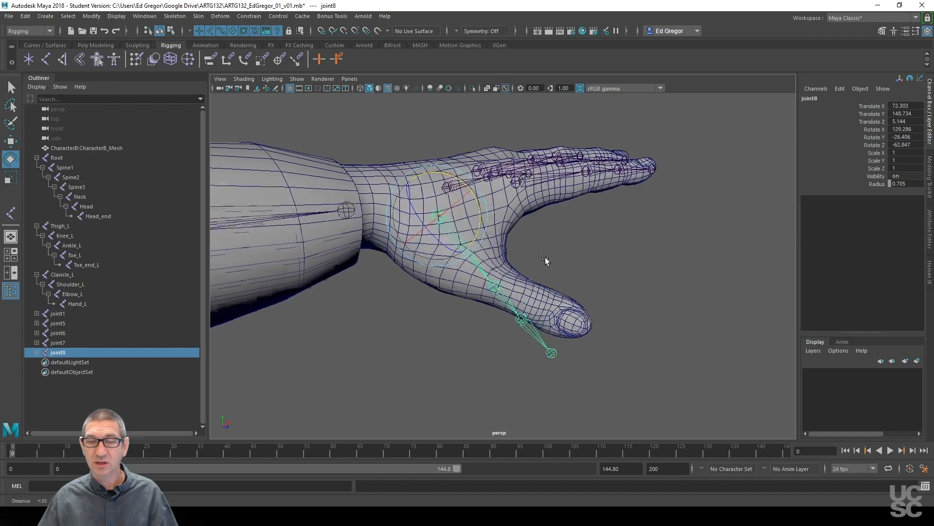
{"action": "left_click_drag", "start_coordinate": [546, 260], "coordinate": [535, 294], "text": "alt"}
{"action": "left_click_drag", "start_coordinate": [452, 194], "coordinate": [447, 193]}
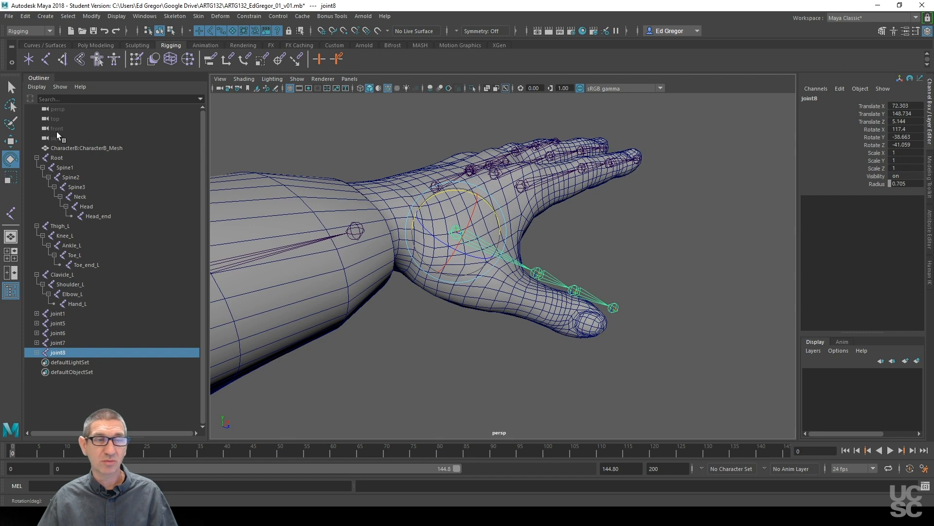
Move the thumb chain inside the thumb mesh, to about Translate X 71.7, Y 147.5, Z 4.8
{"action": "left_click", "coordinate": [10, 141]}
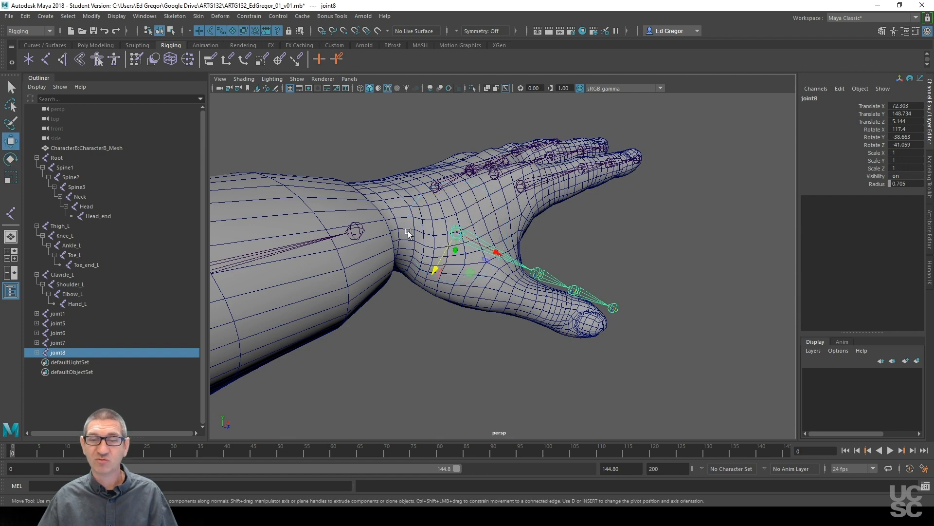
{"action": "left_click_drag", "start_coordinate": [437, 268], "coordinate": [437, 273]}
{"action": "left_click_drag", "start_coordinate": [435, 282], "coordinate": [432, 287]}
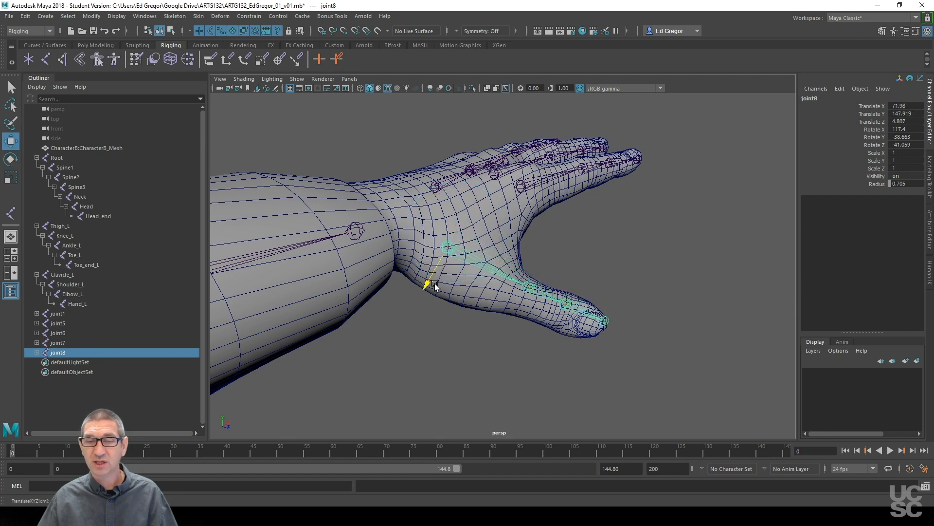
{"action": "left_click_drag", "start_coordinate": [528, 299], "coordinate": [409, 365], "text": "alt"}
{"action": "left_click_drag", "start_coordinate": [450, 341], "coordinate": [455, 313], "text": "alt"}
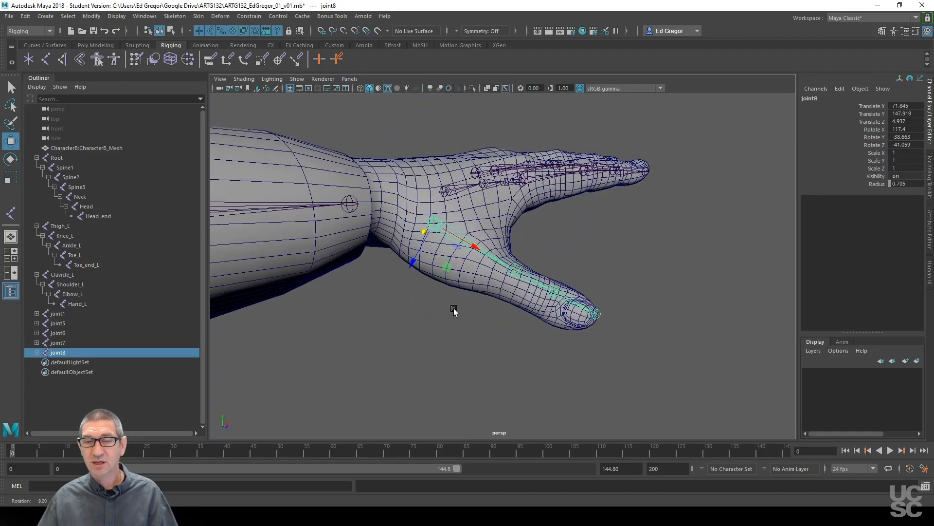
{"action": "left_click_drag", "start_coordinate": [456, 270], "coordinate": [413, 274]}
{"action": "left_click_drag", "start_coordinate": [475, 291], "coordinate": [411, 345], "text": "alt"}
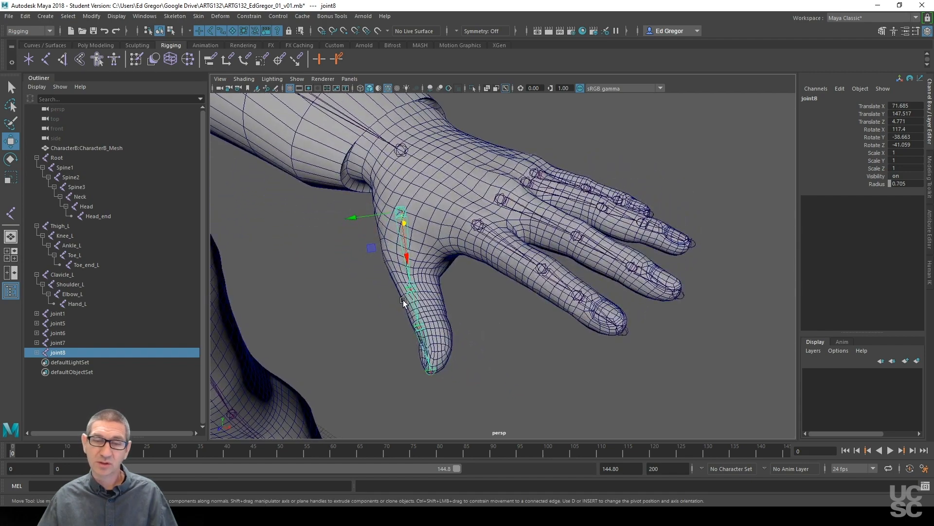
Fine-tune the thumb chain's rotation from its base joint to about Rotate X 116.2, Y -35.5, Z -39.1
{"action": "left_click", "coordinate": [408, 300]}
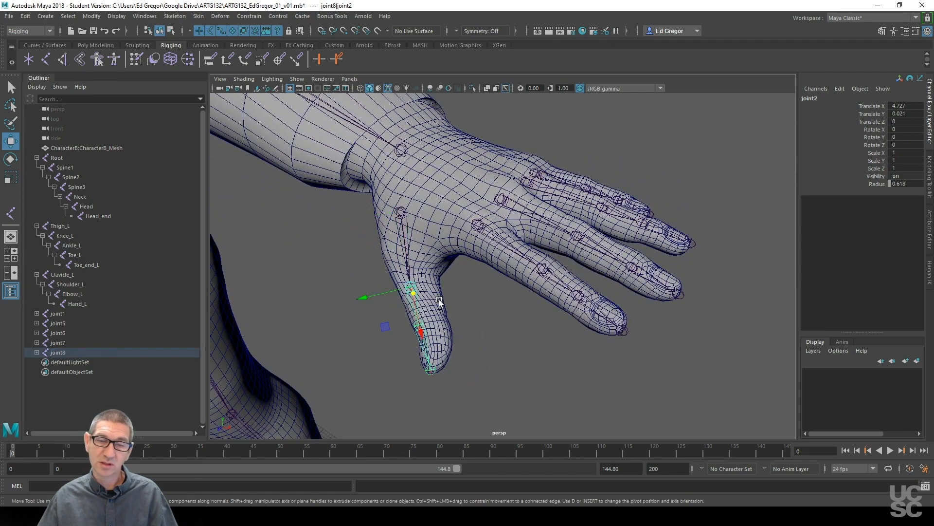
{"action": "left_click_drag", "start_coordinate": [403, 251], "coordinate": [404, 253]}
{"action": "key", "text": "e"}
{"action": "left_click_drag", "start_coordinate": [384, 252], "coordinate": [501, 257]}
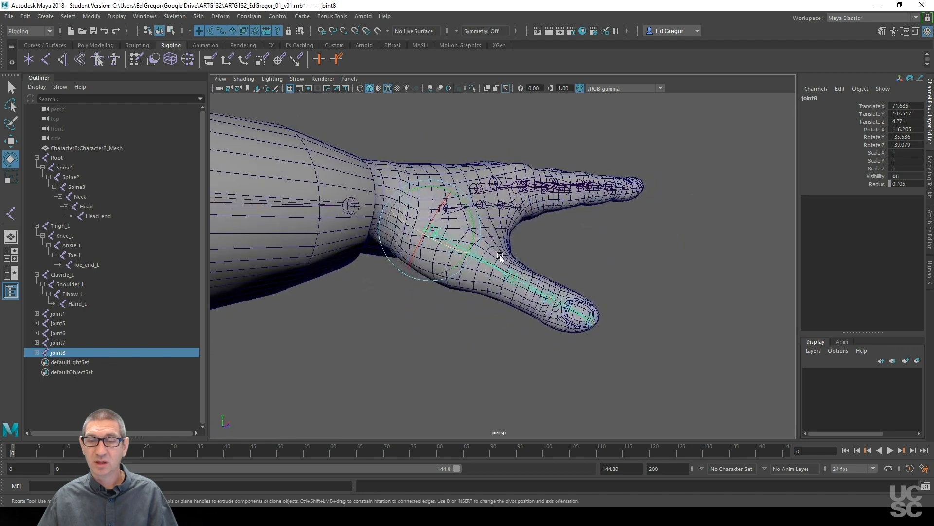
Work down the thumb chain and move its end joint out to the thumb tip, at about Translate X 3.335, Y 0.064
{"action": "left_click", "coordinate": [529, 272]}
{"action": "left_click", "coordinate": [13, 142]}
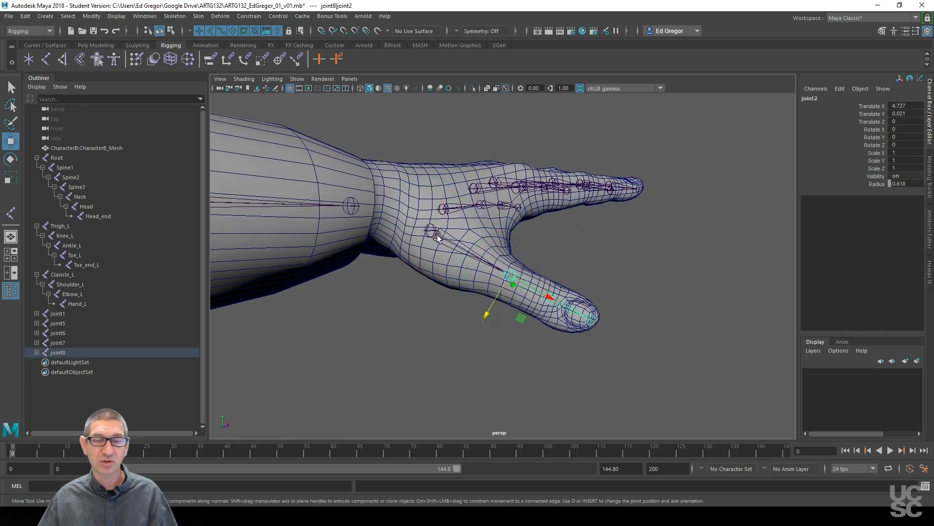
{"action": "left_click_drag", "start_coordinate": [556, 288], "coordinate": [528, 259]}
{"action": "key", "text": "Down"}
{"action": "left_click_drag", "start_coordinate": [523, 302], "coordinate": [550, 269], "text": "alt"}
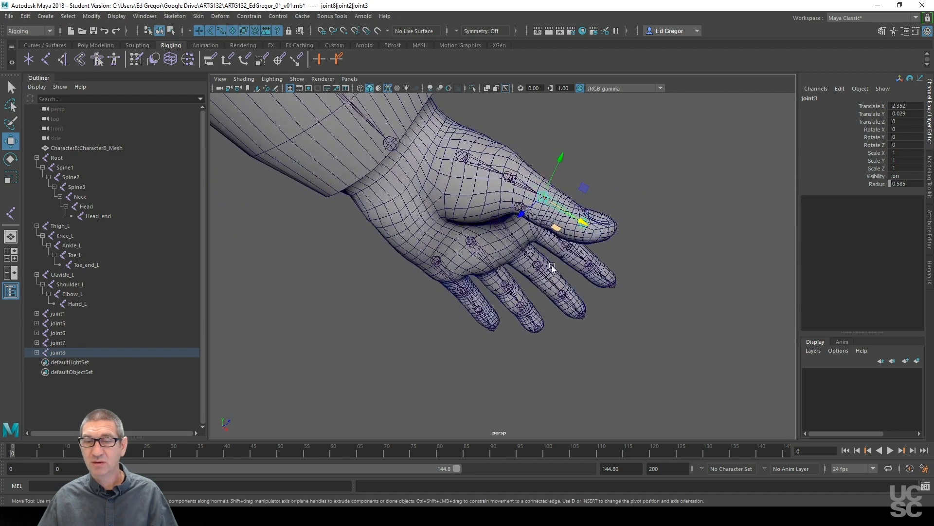
{"action": "left_click_drag", "start_coordinate": [575, 229], "coordinate": [614, 350]}
{"action": "left_click", "coordinate": [609, 296]}
{"action": "left_click", "coordinate": [567, 276]}
{"action": "left_click_drag", "start_coordinate": [642, 286], "coordinate": [558, 319], "text": "alt"}
{"action": "left_click_drag", "start_coordinate": [485, 337], "coordinate": [508, 302], "text": "alt"}
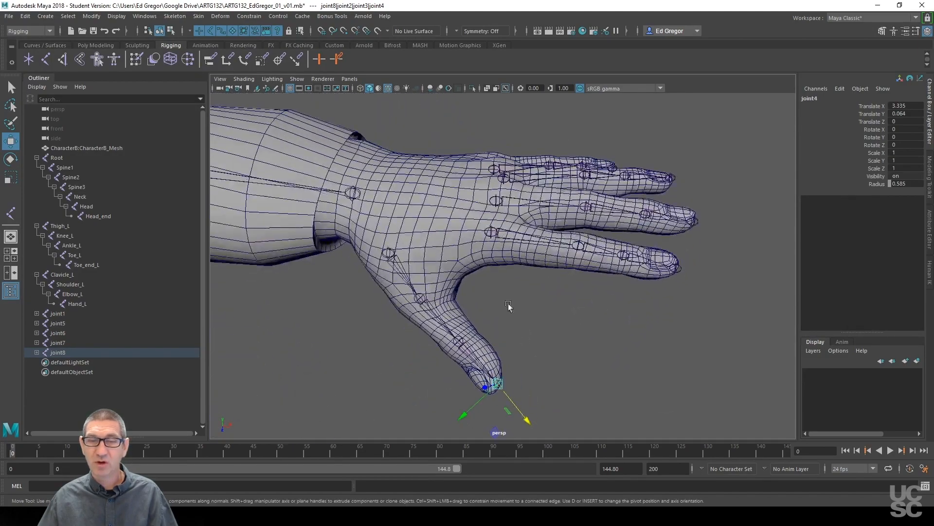
Examine the arm's joint placement inside the mesh from the hand past the elbow and shoulder to the torso
{"action": "middle_click_drag", "start_coordinate": [508, 303], "coordinate": [568, 295], "text": "alt"}
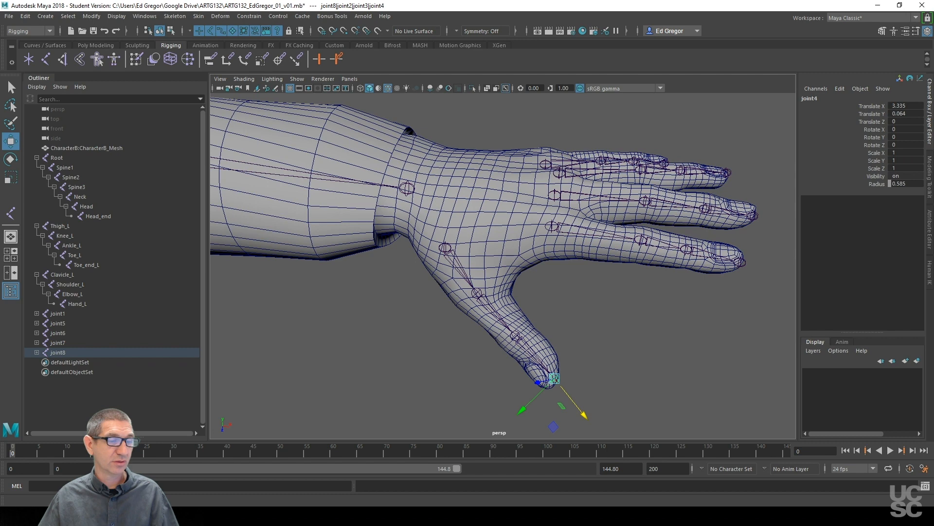
{"action": "middle_click_drag", "start_coordinate": [409, 274], "coordinate": [566, 276], "text": "alt"}
{"action": "right_click_drag", "start_coordinate": [566, 275], "coordinate": [409, 286], "text": "alt"}
{"action": "middle_click_drag", "start_coordinate": [408, 286], "coordinate": [595, 297], "text": "alt"}
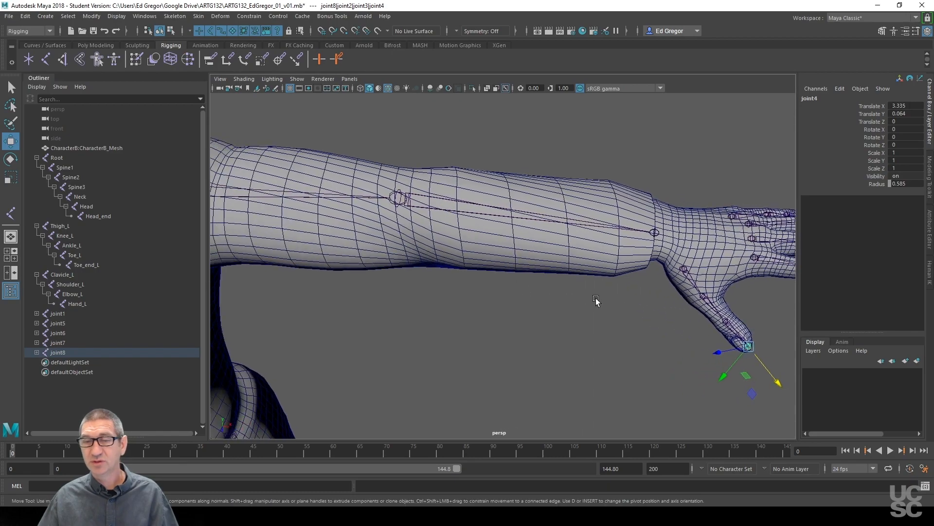
{"action": "right_click_drag", "start_coordinate": [595, 297], "coordinate": [472, 309], "text": "alt"}
{"action": "middle_click_drag", "start_coordinate": [437, 323], "coordinate": [610, 267], "text": "alt"}
{"action": "left_click_drag", "start_coordinate": [578, 291], "coordinate": [580, 276], "text": "alt"}
{"action": "middle_click_drag", "start_coordinate": [618, 292], "coordinate": [561, 294], "text": "alt"}
{"action": "right_click_drag", "start_coordinate": [615, 295], "coordinate": [584, 298], "text": "alt"}
{"action": "middle_click_drag", "start_coordinate": [617, 300], "coordinate": [635, 133], "text": "alt"}
{"action": "right_click_drag", "start_coordinate": [594, 243], "coordinate": [588, 242], "text": "alt"}
{"action": "middle_click_drag", "start_coordinate": [587, 243], "coordinate": [634, 353], "text": "alt"}
{"action": "middle_click_drag", "start_coordinate": [550, 214], "coordinate": [537, 266], "text": "alt"}
{"action": "left_click_drag", "start_coordinate": [559, 275], "coordinate": [515, 238], "text": "alt"}
Select the Root joint to inspect the spine chain, and look over the finger joints of the left hand
{"action": "left_click", "coordinate": [399, 368]}
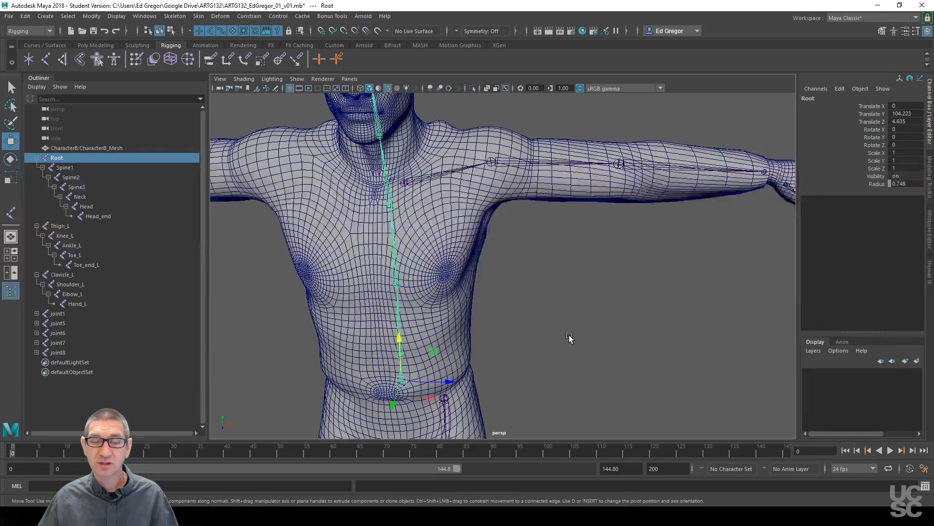
{"action": "left_click_drag", "start_coordinate": [568, 334], "coordinate": [584, 312], "text": "alt"}
{"action": "middle_click_drag", "start_coordinate": [682, 236], "coordinate": [570, 264], "text": "alt"}
{"action": "middle_click_drag", "start_coordinate": [706, 249], "coordinate": [676, 266], "text": "alt"}
{"action": "left_click_drag", "start_coordinate": [675, 265], "coordinate": [623, 297], "text": "alt"}
{"action": "middle_click_drag", "start_coordinate": [624, 297], "coordinate": [585, 296], "text": "alt"}
{"action": "right_click_drag", "start_coordinate": [585, 296], "coordinate": [629, 259], "text": "alt"}
{"action": "middle_click_drag", "start_coordinate": [629, 260], "coordinate": [627, 258], "text": "alt"}
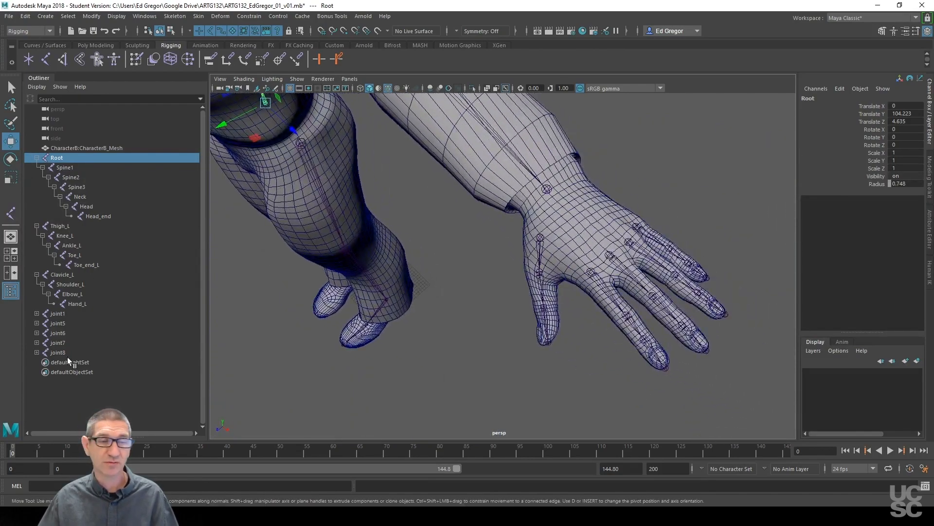
Expand the joint1 chain of the middle finger and rename its base joint Middle1_L
{"action": "left_click", "coordinate": [37, 313]}
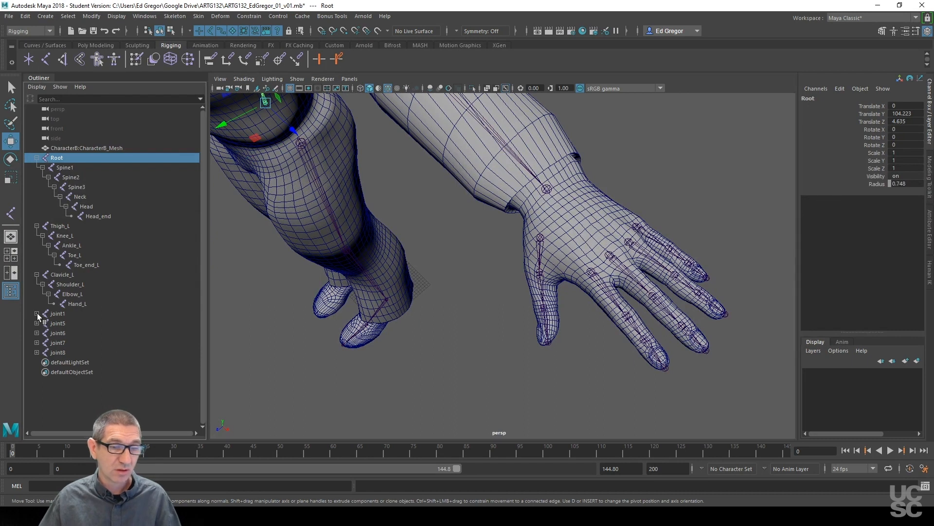
{"action": "left_click", "coordinate": [57, 313]}
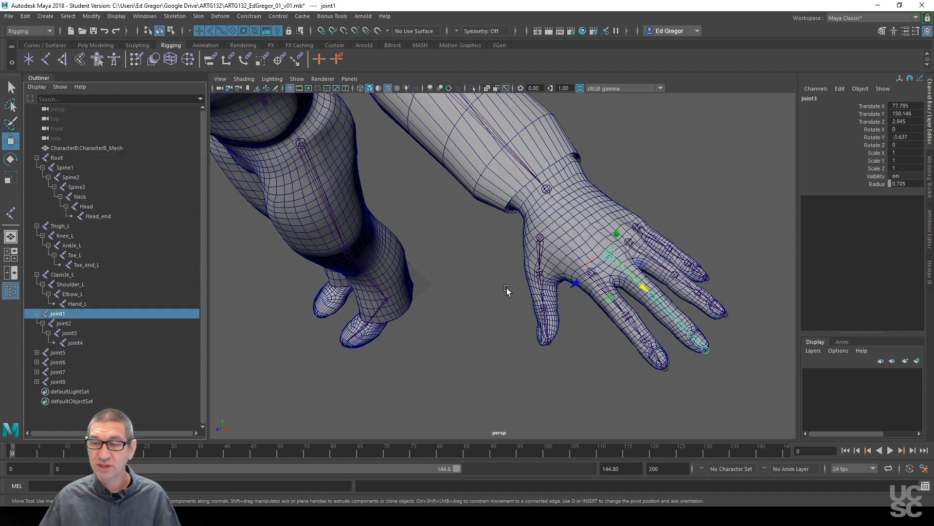
{"action": "double_click", "coordinate": [68, 314]}
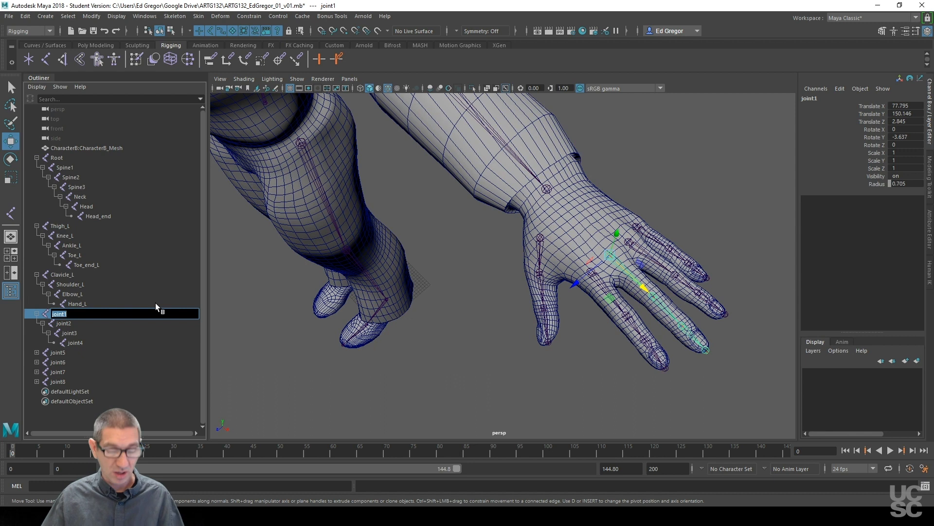
{"action": "type", "text": "Middle_"}
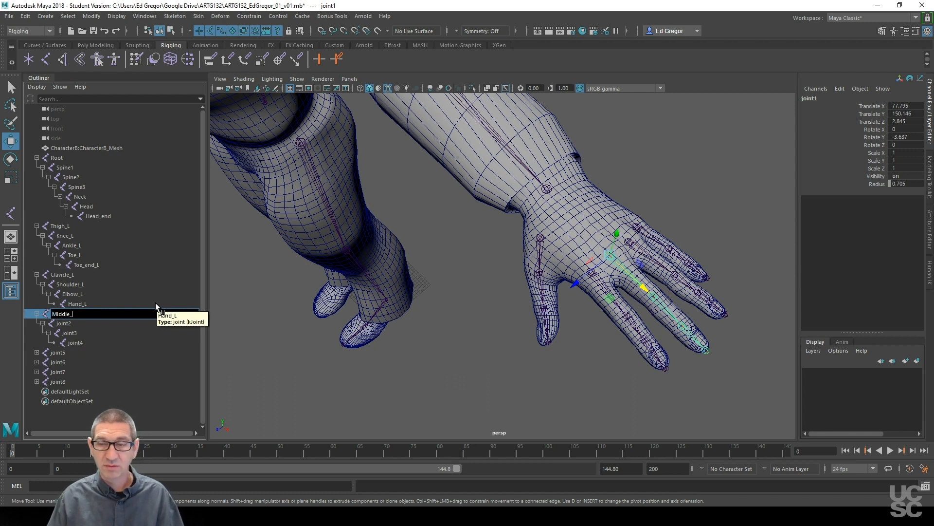
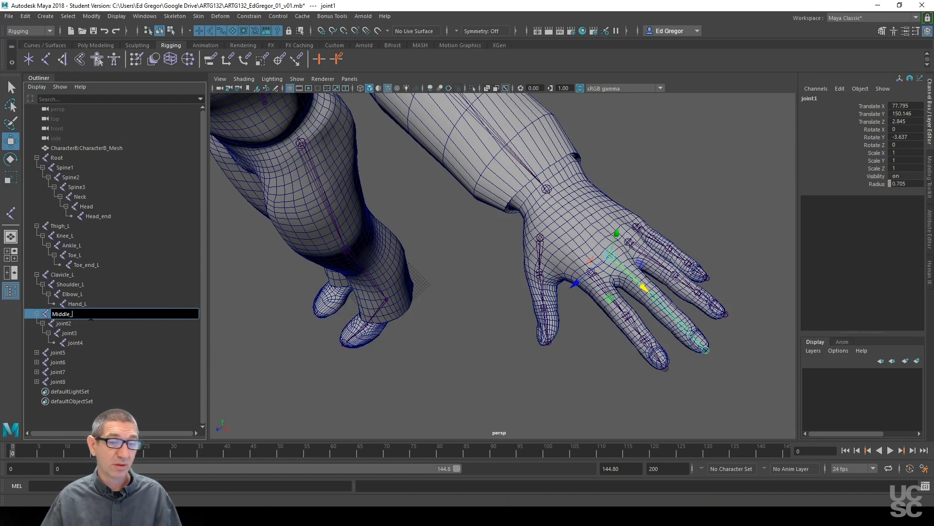
{"action": "key", "text": "BackSpace"}
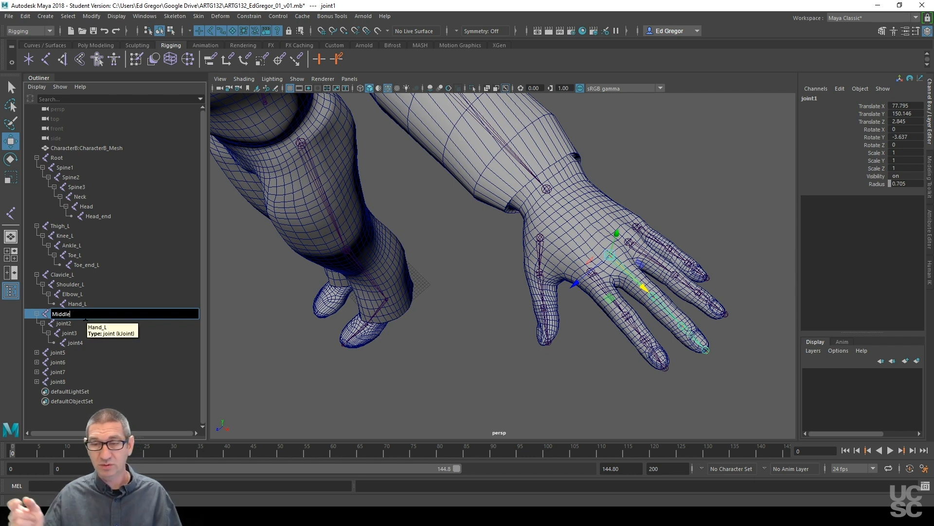
{"action": "type", "text": "1"}
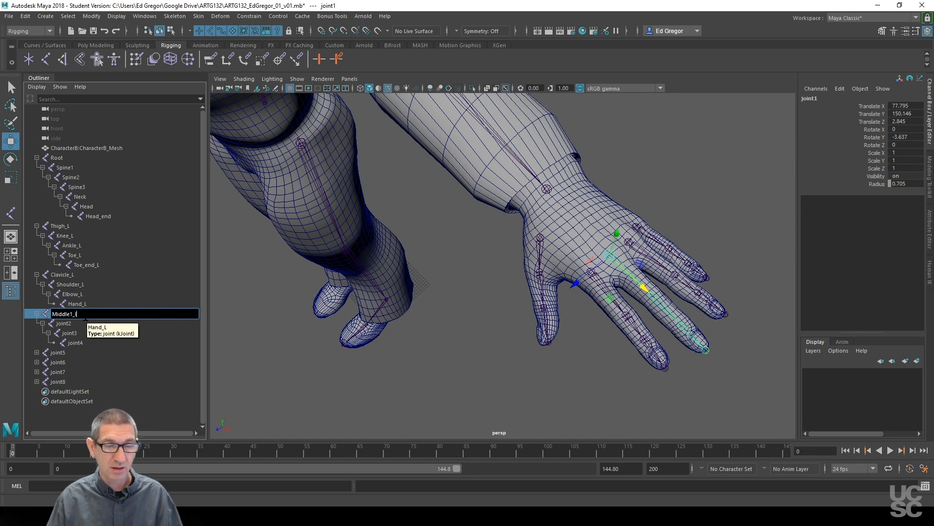
{"action": "type", "text": "_L"}
{"action": "key", "text": "Return"}
Rename the middle finger's second joint, joint2, as Middel2_L
{"action": "double_click", "coordinate": [72, 324]}
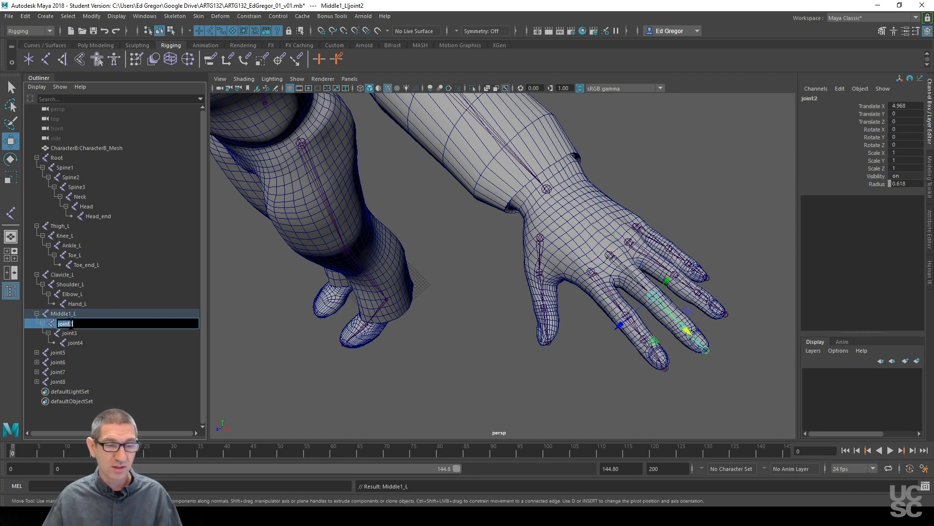
{"action": "type", "text": "Middel"}
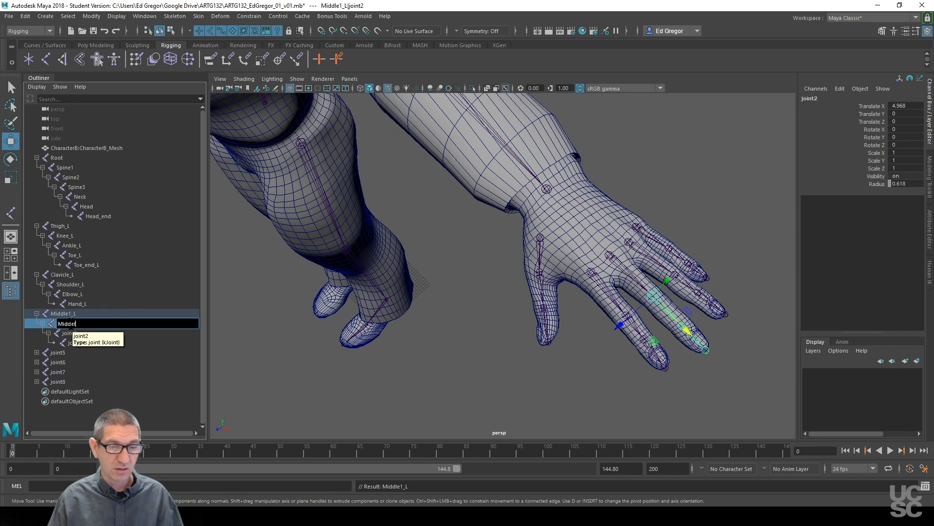
{"action": "type", "text": "2_L"}
{"action": "key", "text": "Return"}
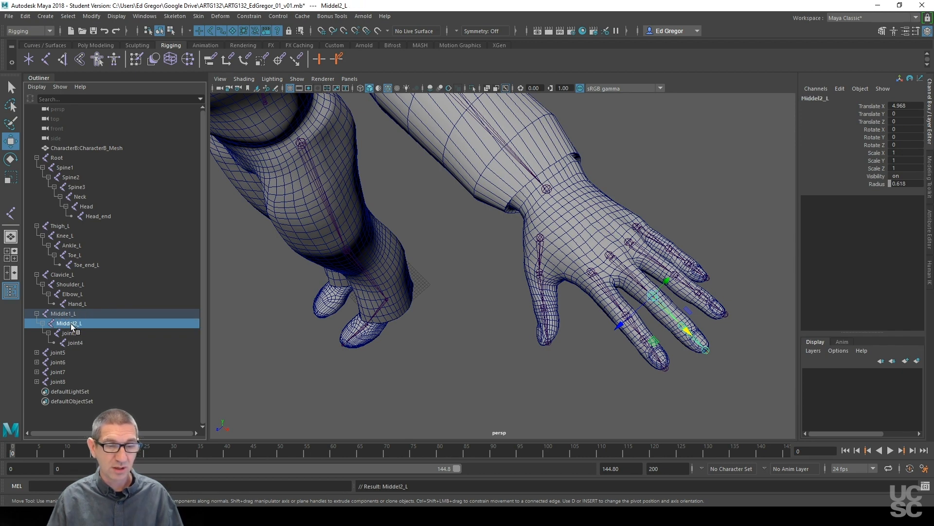
Rename the middle finger's third joint Middle3_L and its end joint Midde_end_L
{"action": "double_click", "coordinate": [82, 332]}
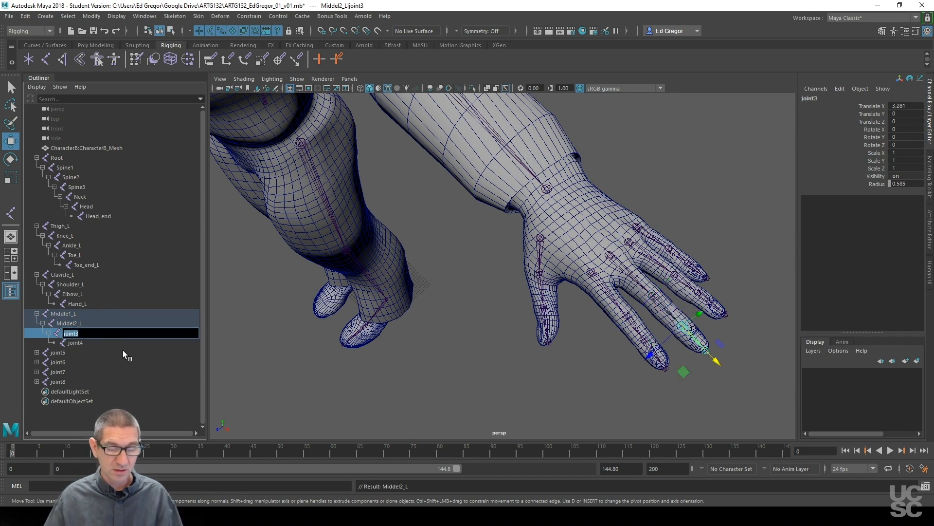
{"action": "type", "text": "Middle"}
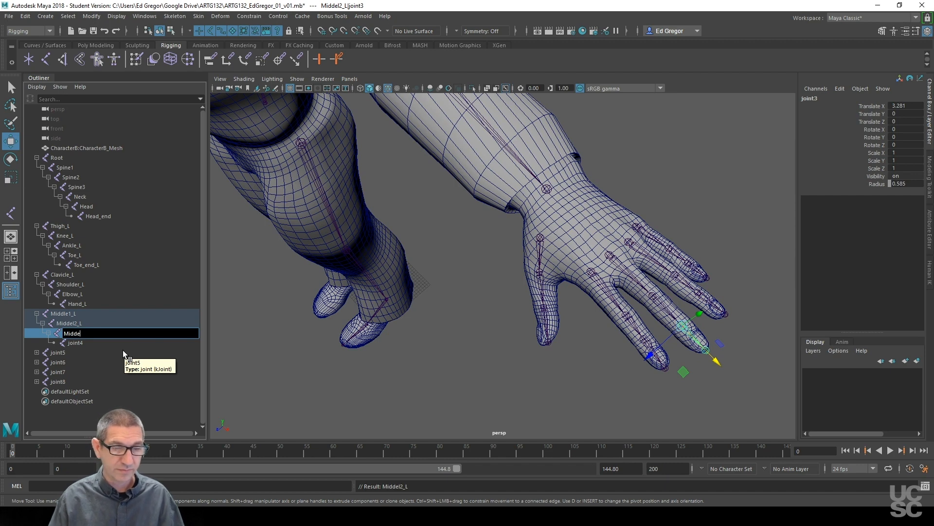
{"action": "type", "text": "3_"}
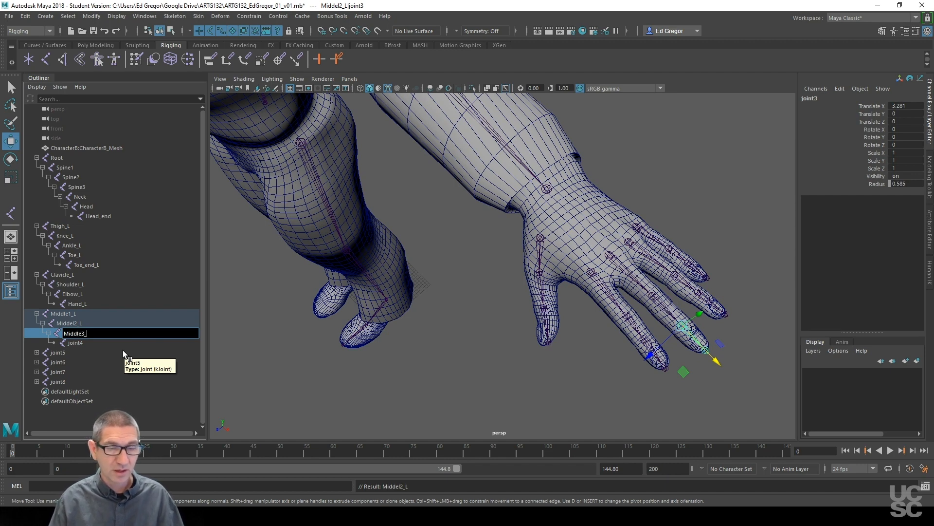
{"action": "type", "text": "L"}
{"action": "key", "text": "Return"}
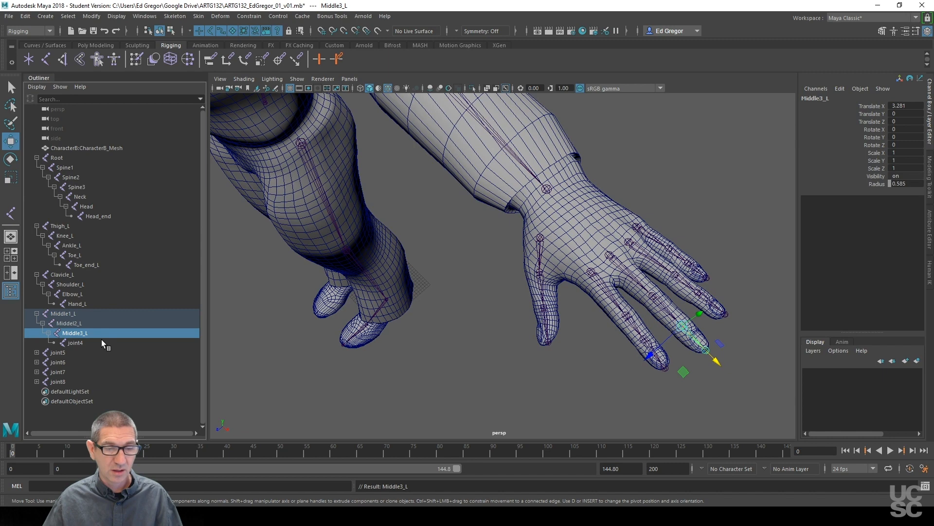
{"action": "double_click", "coordinate": [100, 343]}
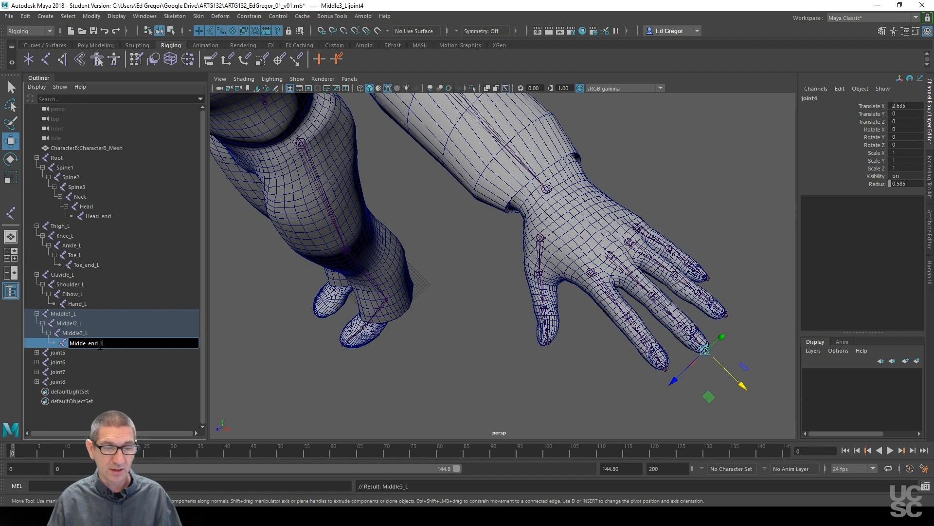
{"action": "key", "text": "Return"}
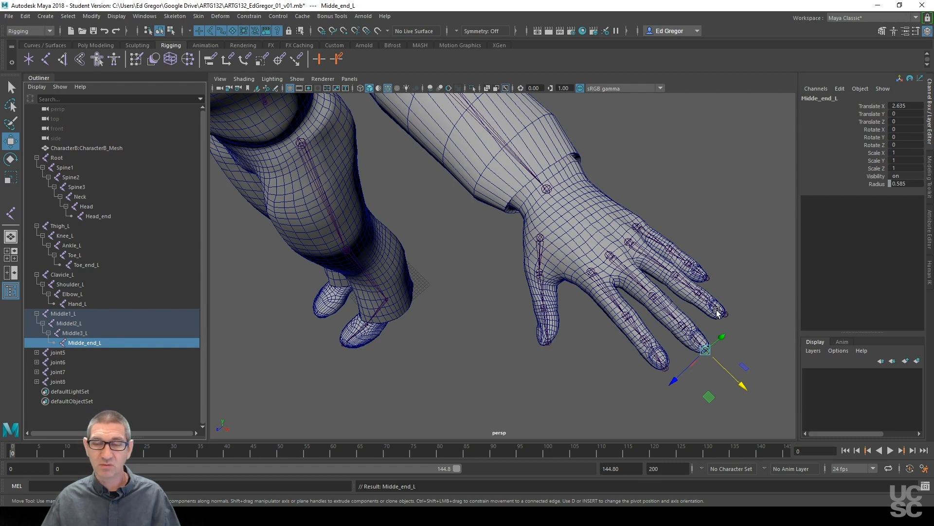
Expand the joint5 chain of the index finger and rename its base joint Pointer1_L
{"action": "left_click", "coordinate": [37, 352]}
{"action": "left_click", "coordinate": [58, 352]}
{"action": "double_click", "coordinate": [61, 353]}
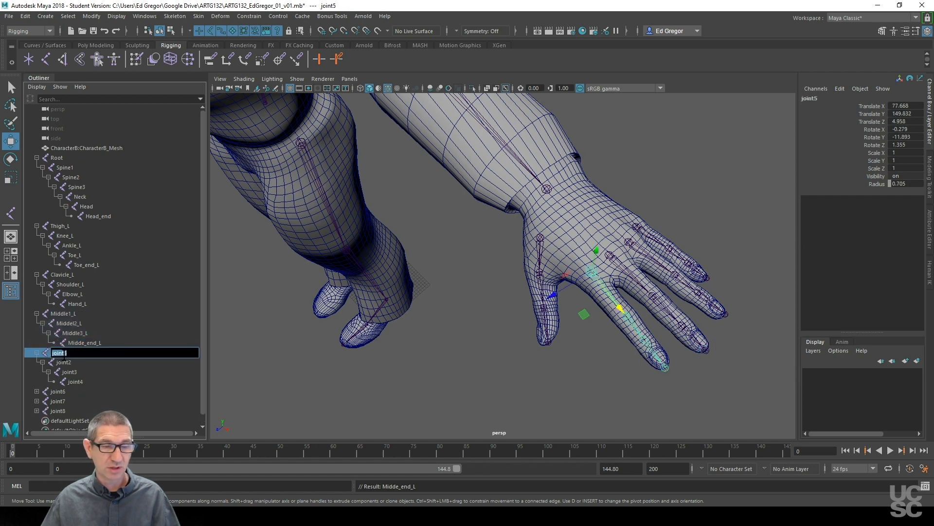
{"action": "type", "text": "P"}
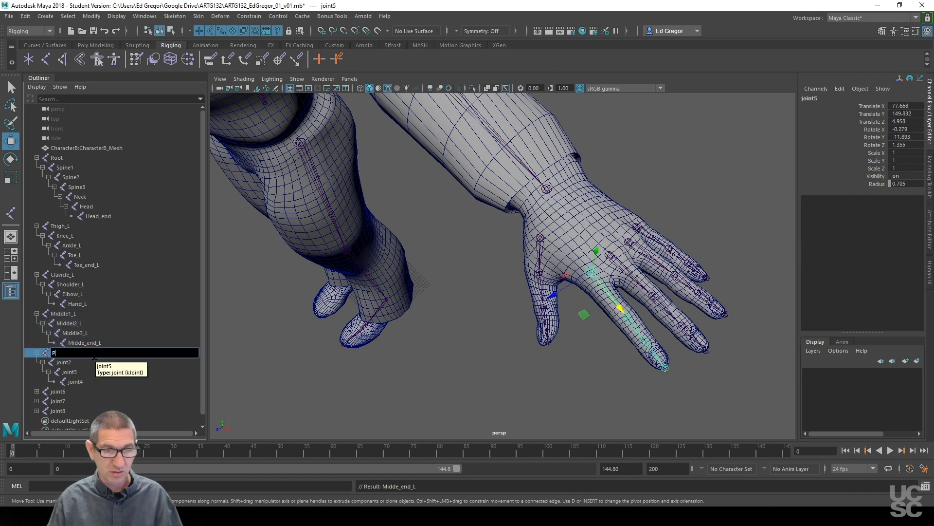
{"action": "type", "text": "ointer1"}
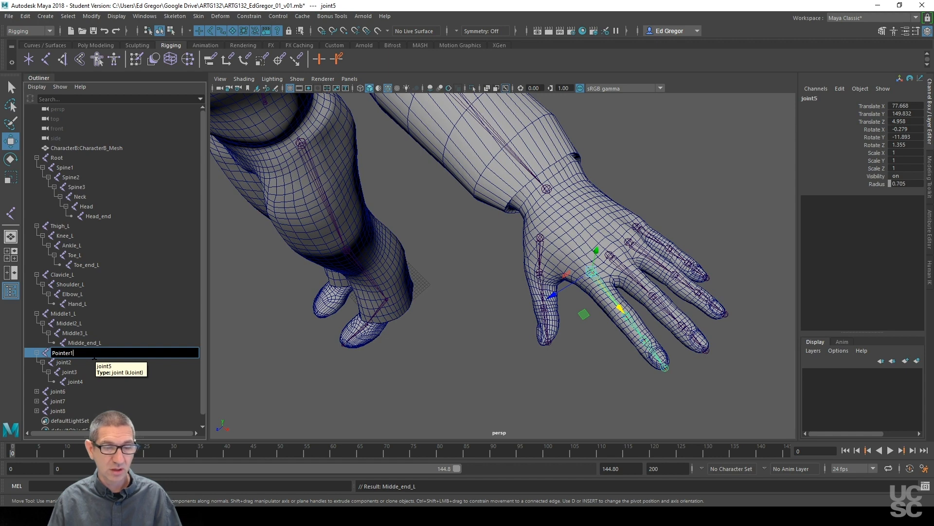
{"action": "type", "text": "_L"}
{"action": "key", "text": "Return"}
Rename the index finger's second and third joints Pointer2_L and Pointer3_L
{"action": "double_click", "coordinate": [78, 361]}
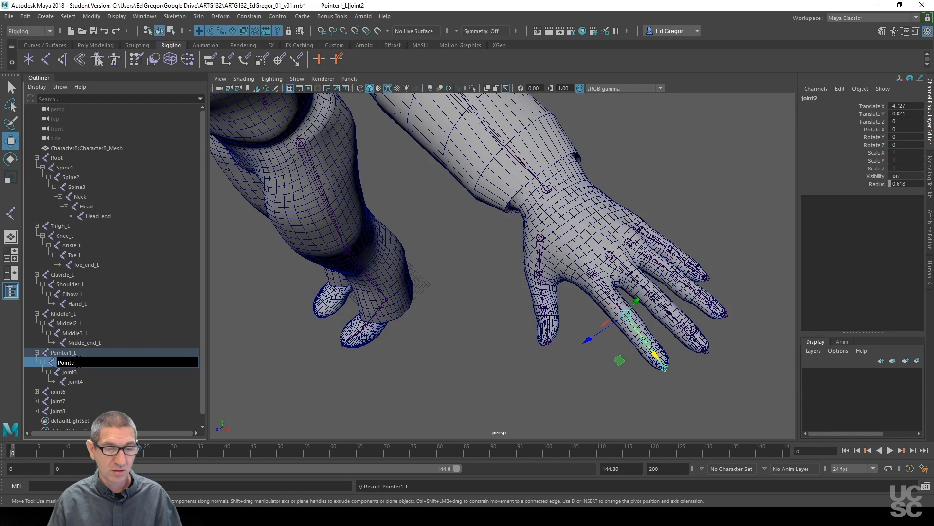
{"action": "type", "text": "Pointer2_L"}
{"action": "key", "text": "Return"}
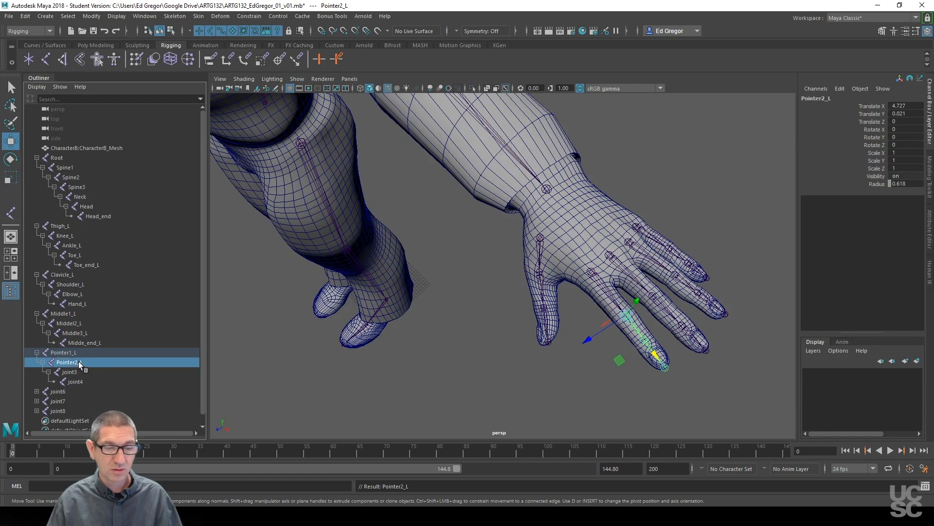
{"action": "double_click", "coordinate": [80, 369]}
{"action": "type", "text": "Pointer3_L"}
{"action": "key", "text": "Return"}
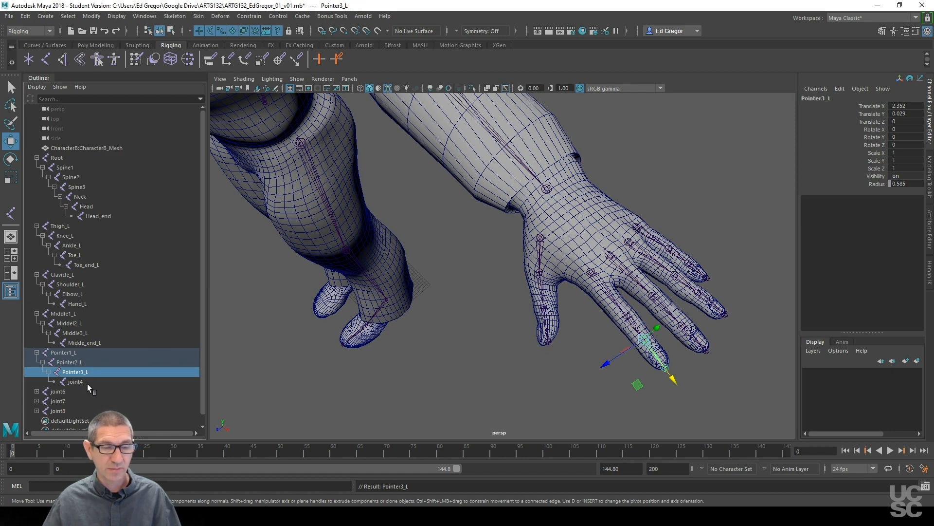
Rename the index finger's end joint, joint4, as Pointer4_L
{"action": "double_click", "coordinate": [86, 383]}
{"action": "type", "text": "Pointe"}
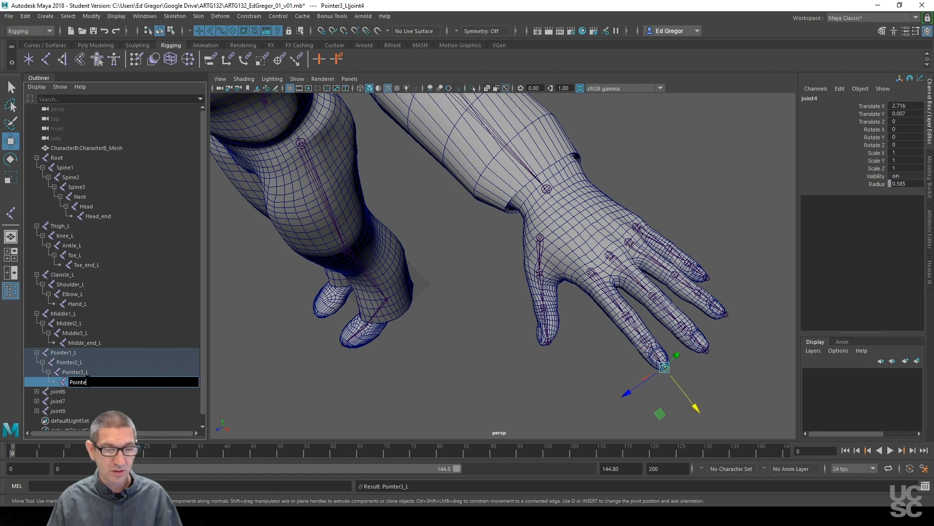
{"action": "type", "text": "r4_"}
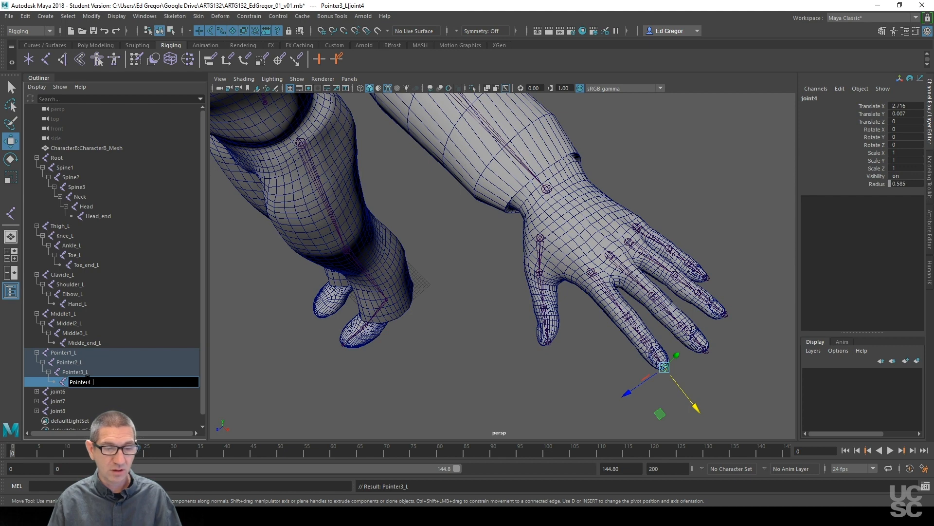
{"action": "type", "text": "L"}
{"action": "key", "text": "Return"}
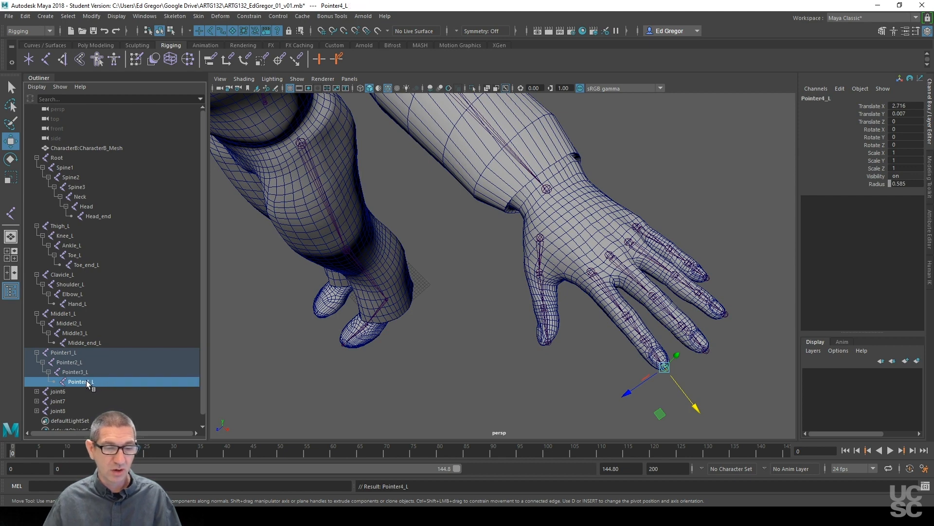
Rename the index finger's end joint from Pointer4_L to Pointer_end_L
{"action": "double_click", "coordinate": [88, 383]}
{"action": "left_click", "coordinate": [114, 382]}
{"action": "key", "text": "BackSpace"}
{"action": "key", "text": "BackSpace"}
{"action": "key", "text": "BackSpace"}
{"action": "type", "text": "_"}
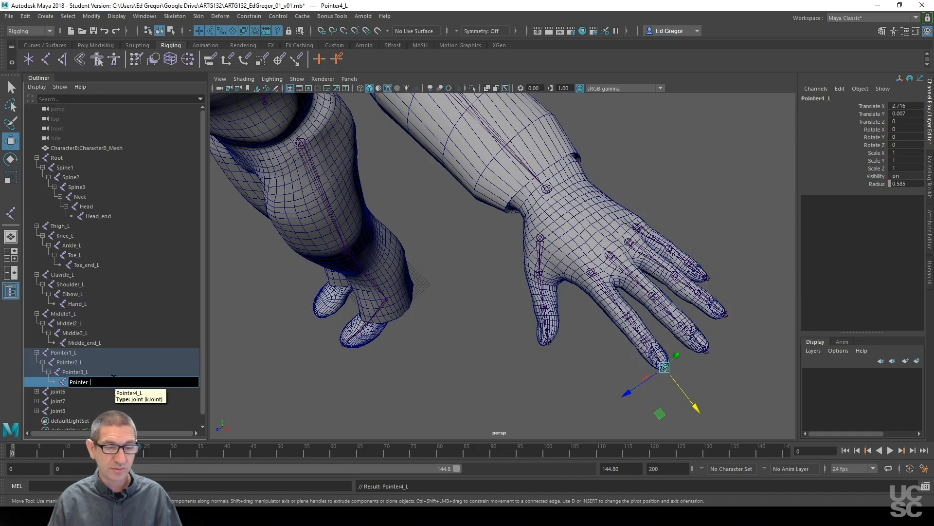
{"action": "type", "text": "end_L"}
{"action": "key", "text": "Return"}
Expand the joint6 chain of the ring finger and rename its base joint Ring1_L
{"action": "scroll", "coordinate": [88, 375], "scroll_direction": "down", "scroll_amount": 1}
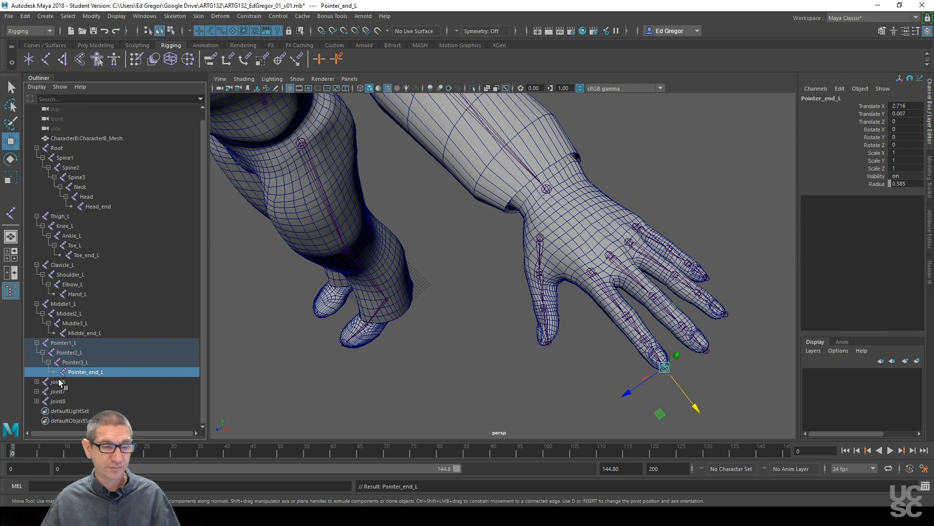
{"action": "left_click", "coordinate": [37, 382]}
{"action": "scroll", "coordinate": [81, 370], "scroll_direction": "down", "scroll_amount": 3}
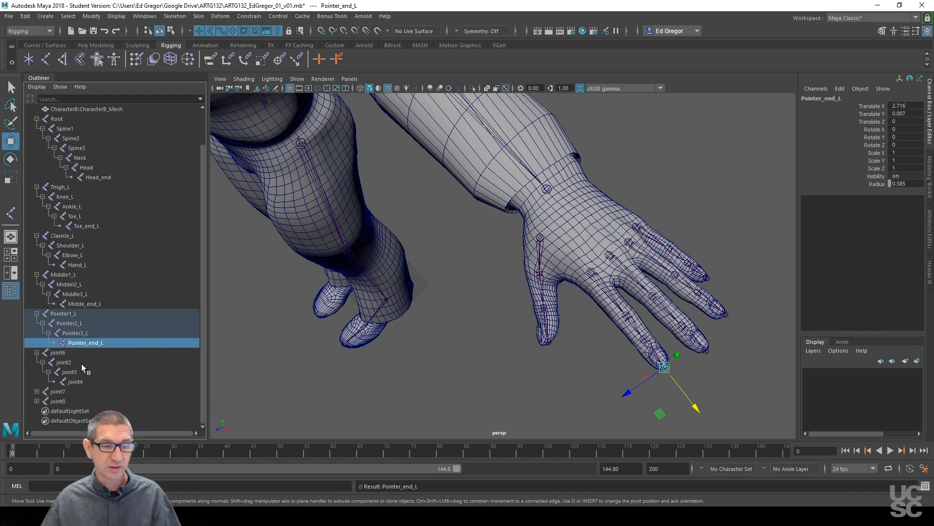
{"action": "left_click", "coordinate": [76, 353]}
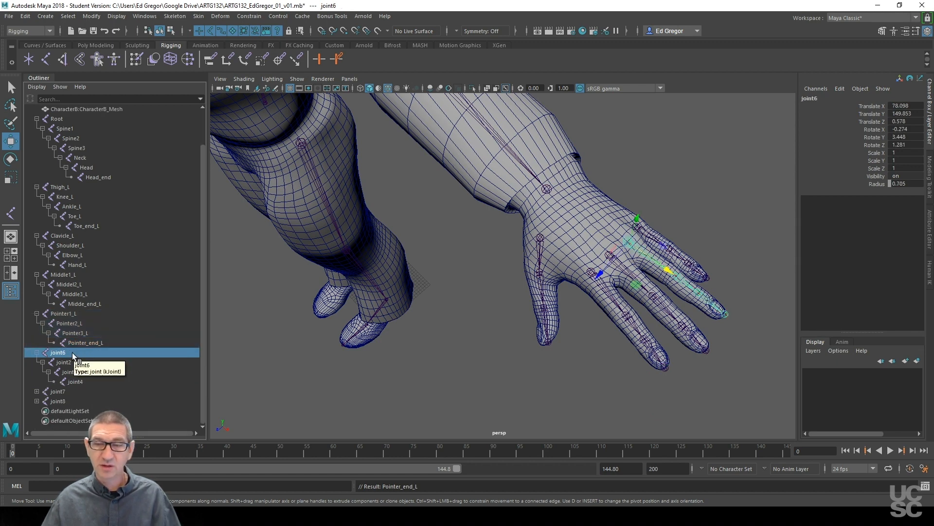
{"action": "double_click", "coordinate": [72, 352]}
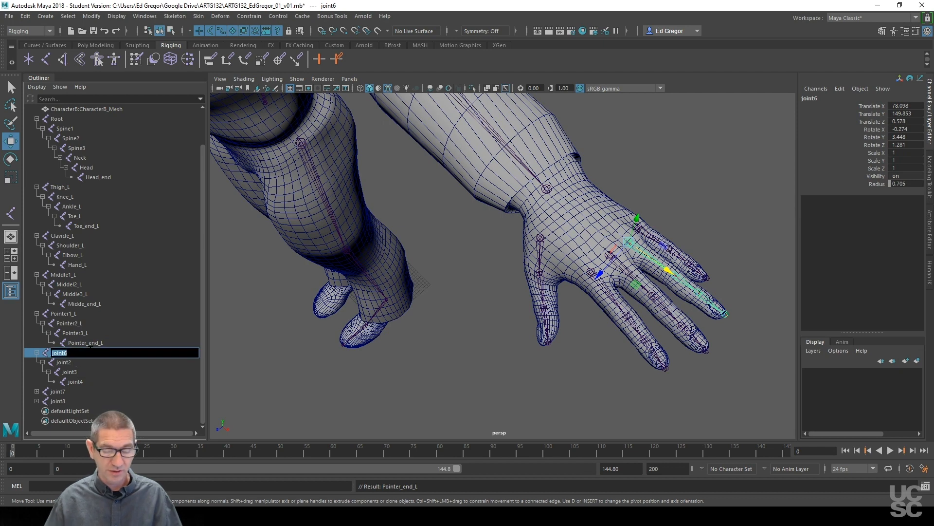
{"action": "type", "text": "Rin"}
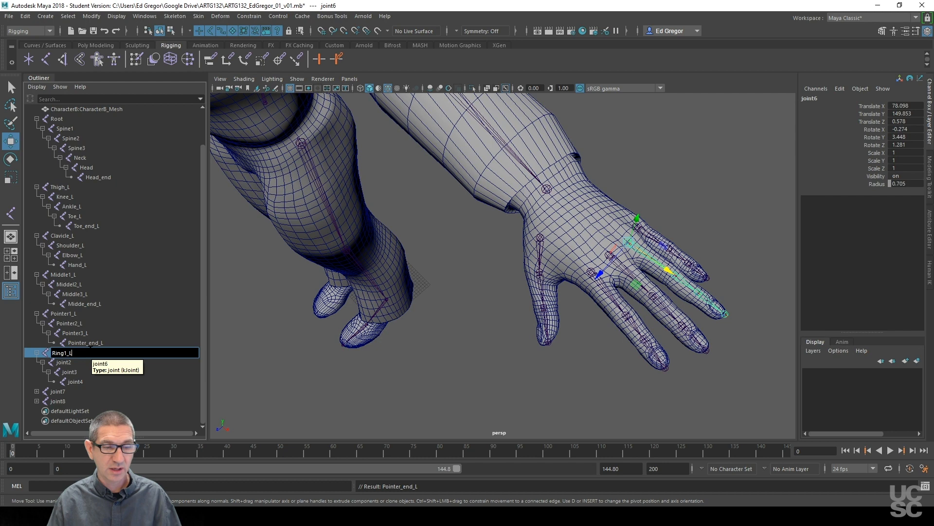
{"action": "type", "text": "g1_L"}
{"action": "key", "text": "Return"}
Rename the ring finger's second and third joints Ring2_L and Ring3_L
{"action": "left_click", "coordinate": [96, 360]}
{"action": "double_click", "coordinate": [96, 361]}
{"action": "type", "text": "Ring"}
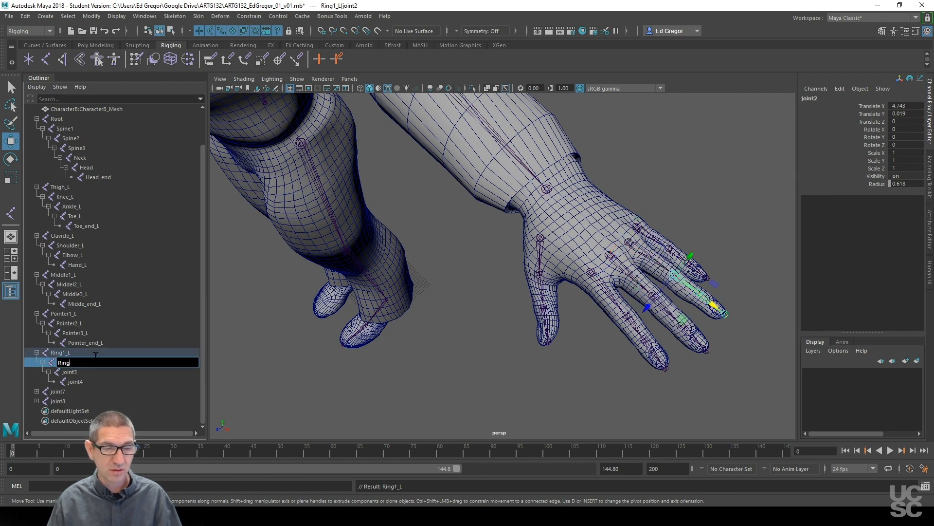
{"action": "type", "text": "2_L"}
{"action": "key", "text": "Return"}
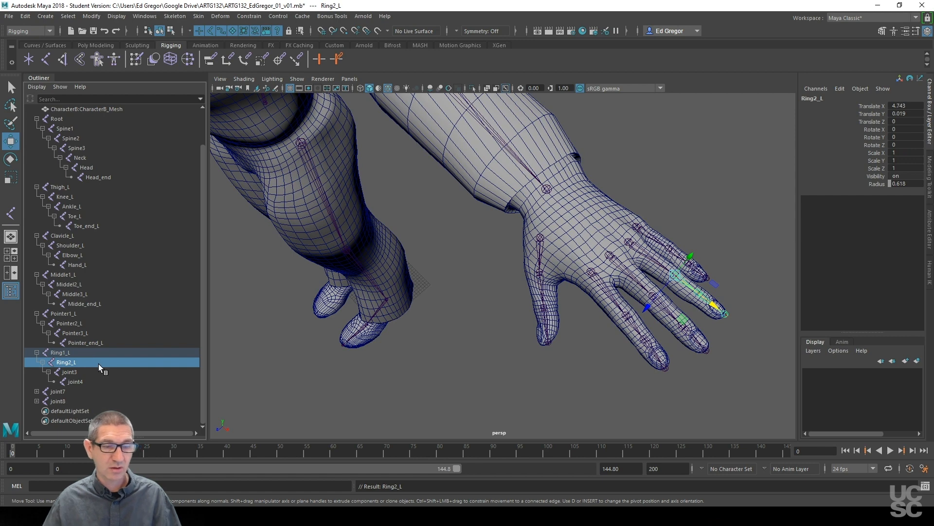
{"action": "left_click", "coordinate": [98, 367]}
{"action": "double_click", "coordinate": [98, 367]}
{"action": "type", "text": "Ring"}
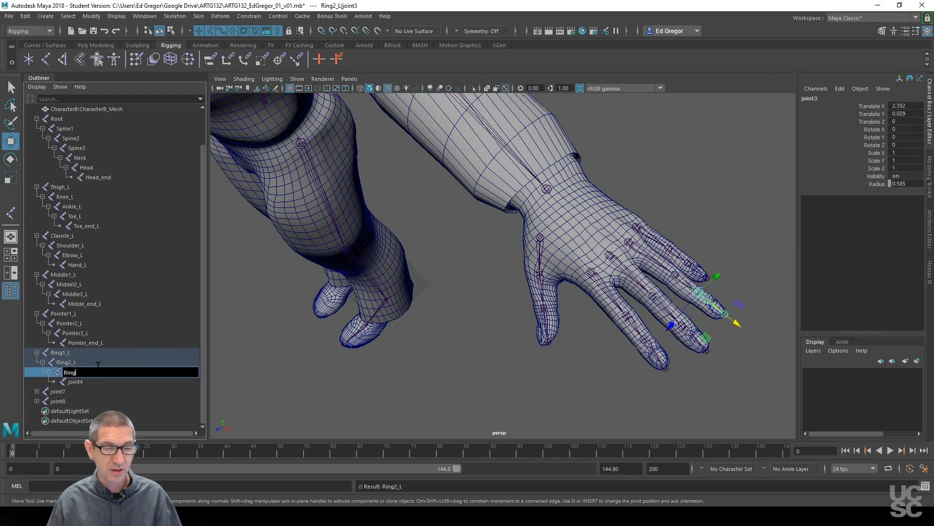
{"action": "type", "text": "3_L"}
{"action": "key", "text": "Return"}
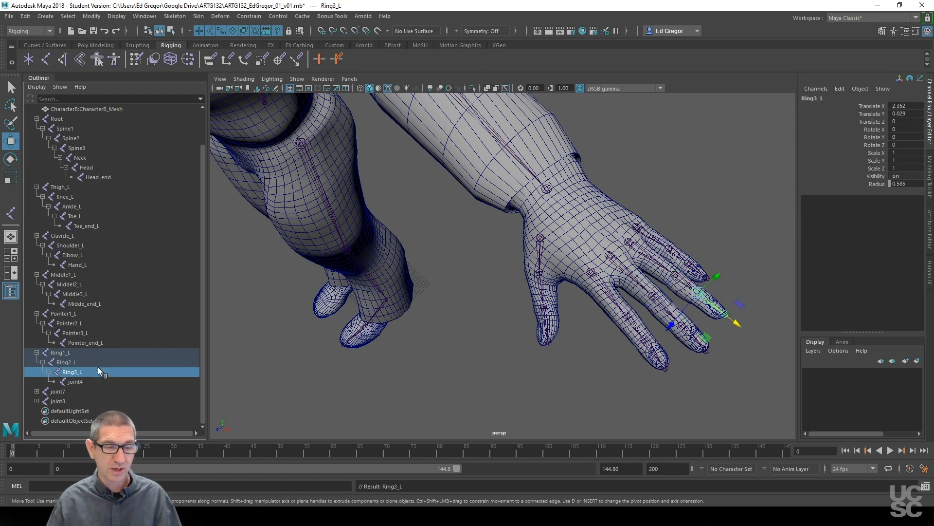
Rename the ring finger's end joint, joint4, as Ring_end_L
{"action": "left_click", "coordinate": [102, 380]}
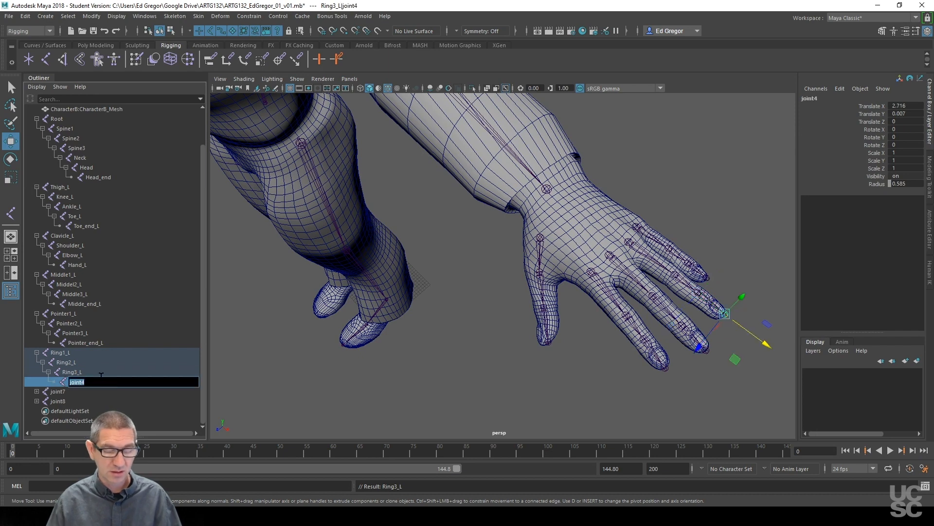
{"action": "type", "text": "Ting"}
{"action": "key", "text": "BackSpace"}
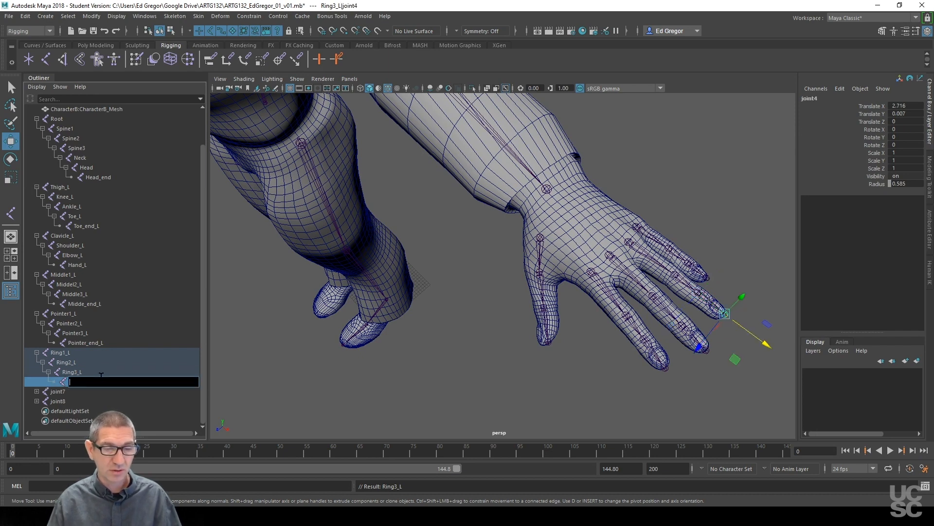
{"action": "type", "text": "Ring_e"}
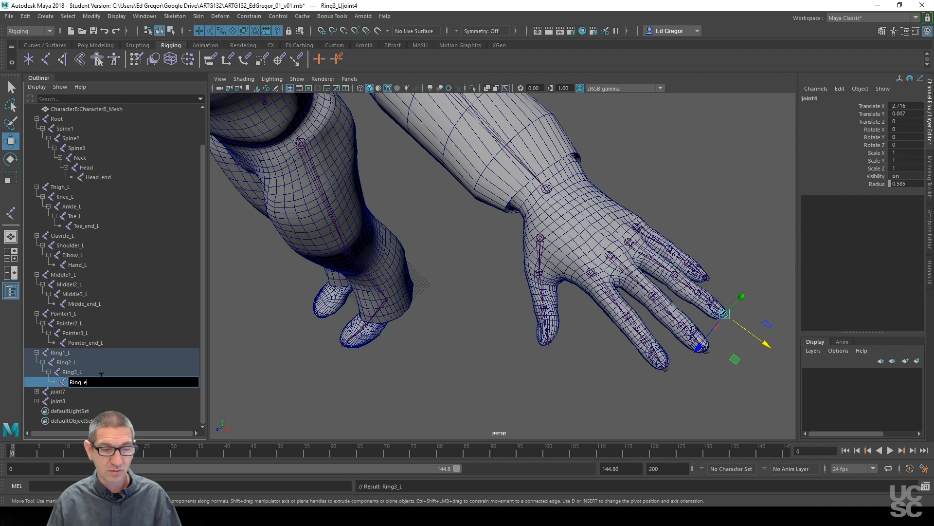
{"action": "type", "text": "nd_L"}
{"action": "key", "text": "Return"}
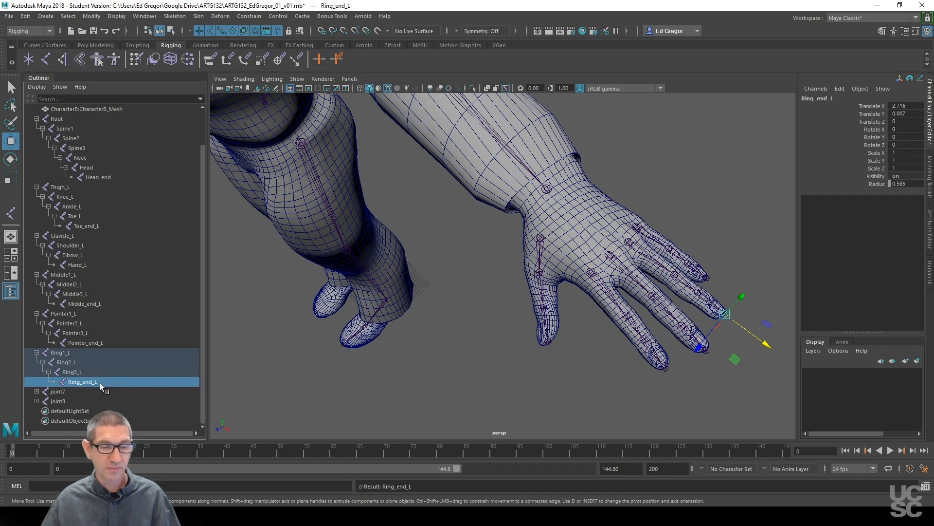
Expand the joint7 chain of the little finger and rename its base joint Pinky1_L
{"action": "left_click", "coordinate": [37, 391]}
{"action": "left_click", "coordinate": [59, 392]}
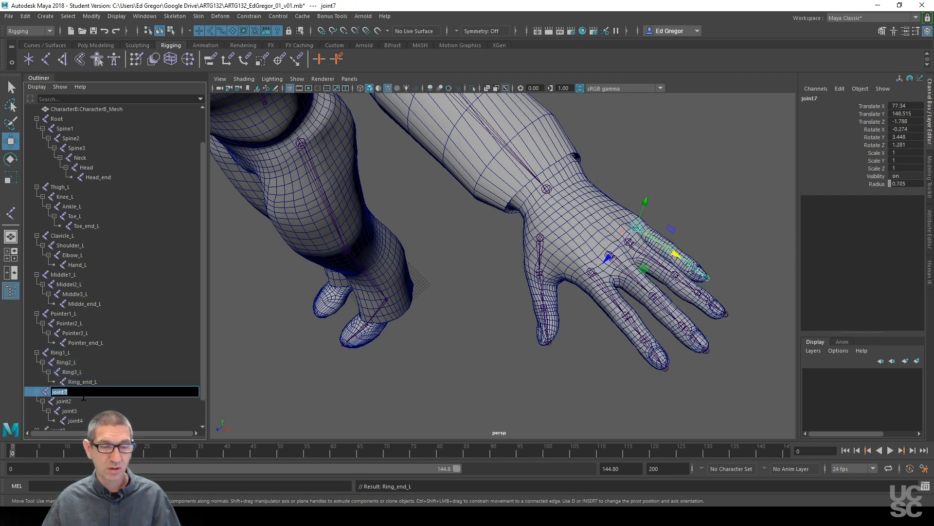
{"action": "double_click", "coordinate": [82, 393]}
{"action": "type", "text": "Pinky1"}
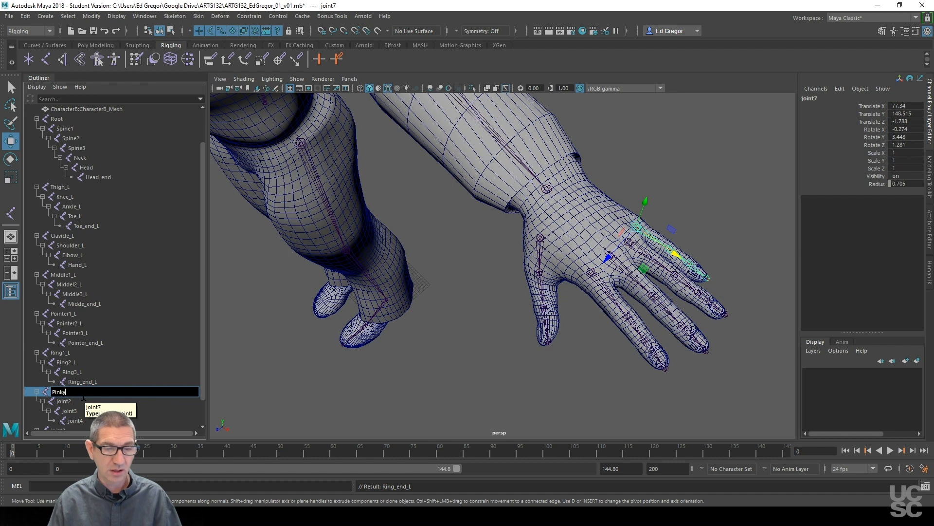
{"action": "type", "text": "_L"}
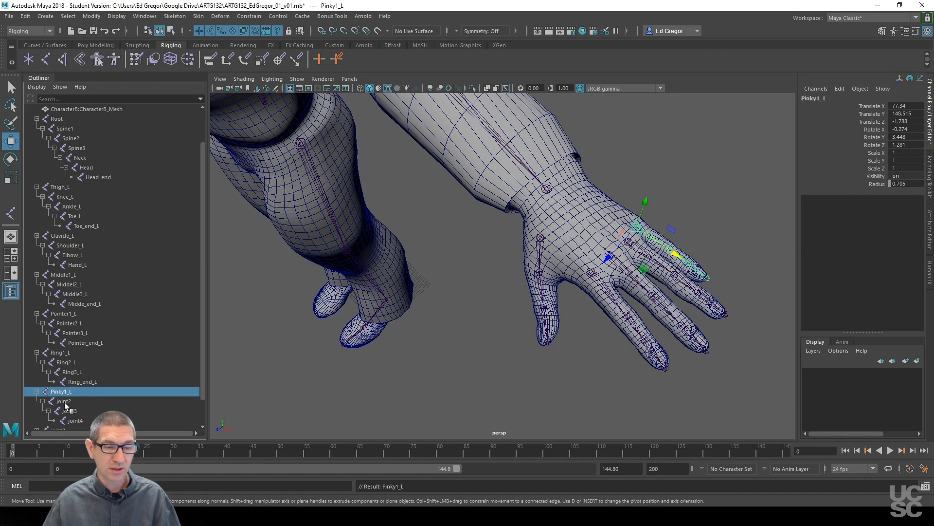
Rename the little finger's second and third joints Pinky2_L and Pinky3_L
{"action": "double_click", "coordinate": [65, 401]}
{"action": "type", "text": "Pinky"}
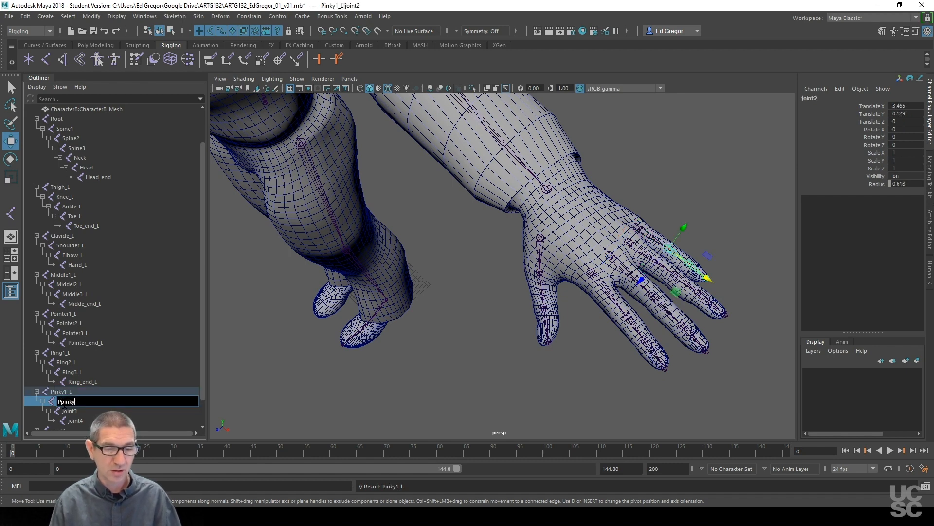
{"action": "key", "text": "BackSpace"}
{"action": "key", "text": "BackSpace"}
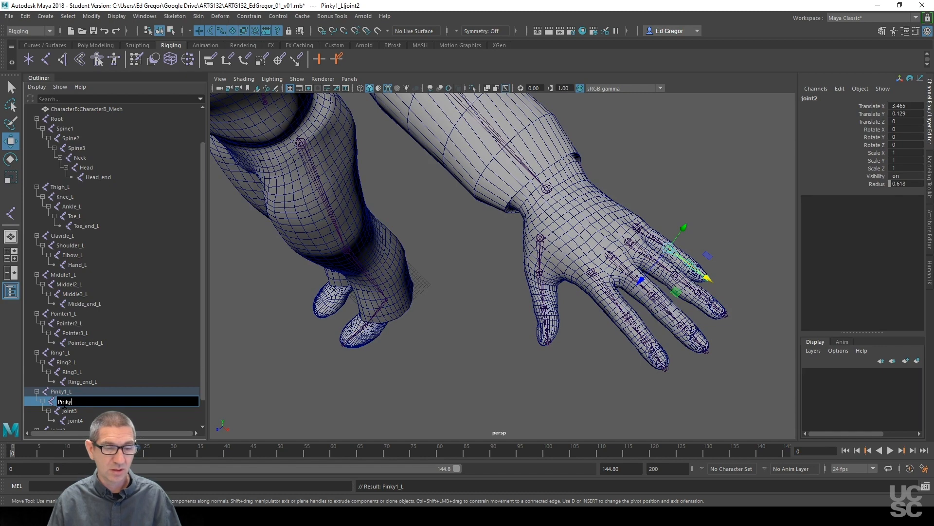
{"action": "type", "text": "2_L"}
{"action": "key", "text": "Return"}
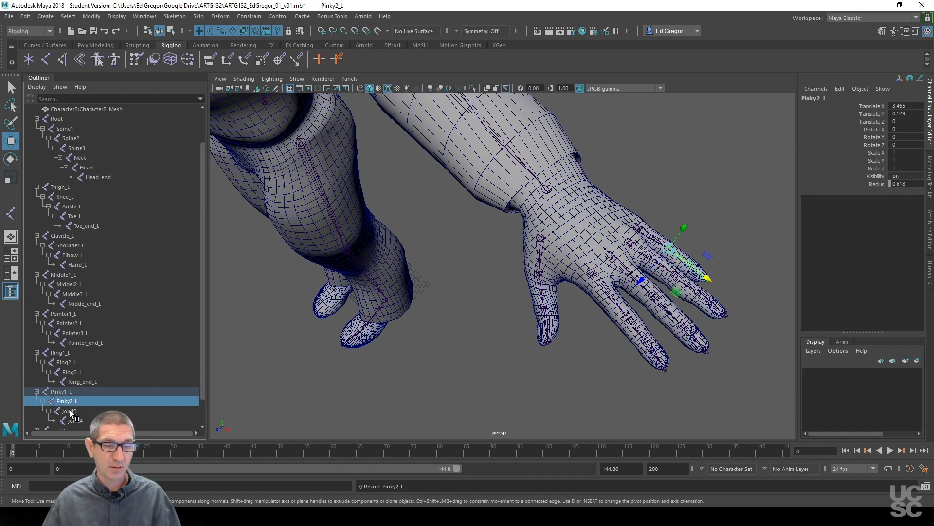
{"action": "double_click", "coordinate": [69, 411]}
{"action": "type", "text": "Pinky3_L"}
{"action": "key", "text": "Return"}
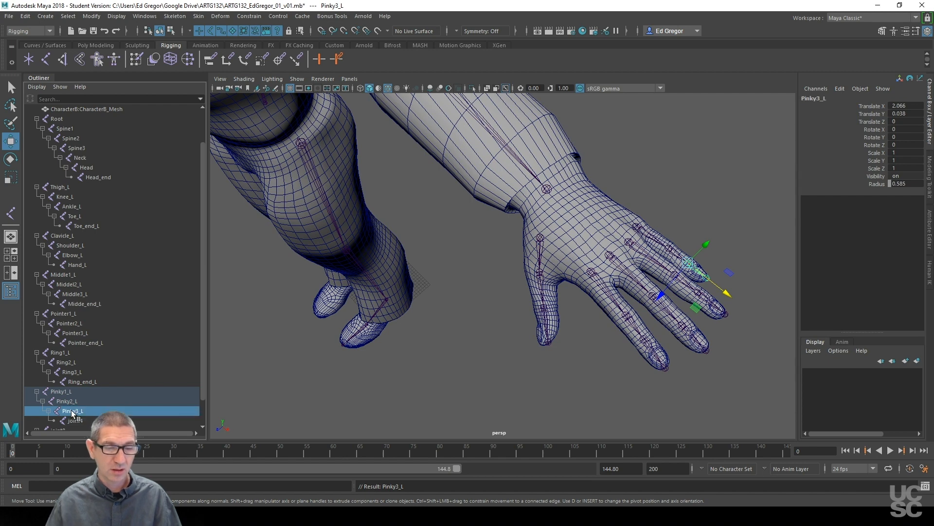
Rename the little finger's end joint, joint4, as Pinky_end_L
{"action": "double_click", "coordinate": [85, 420]}
{"action": "type", "text": "Pinky"}
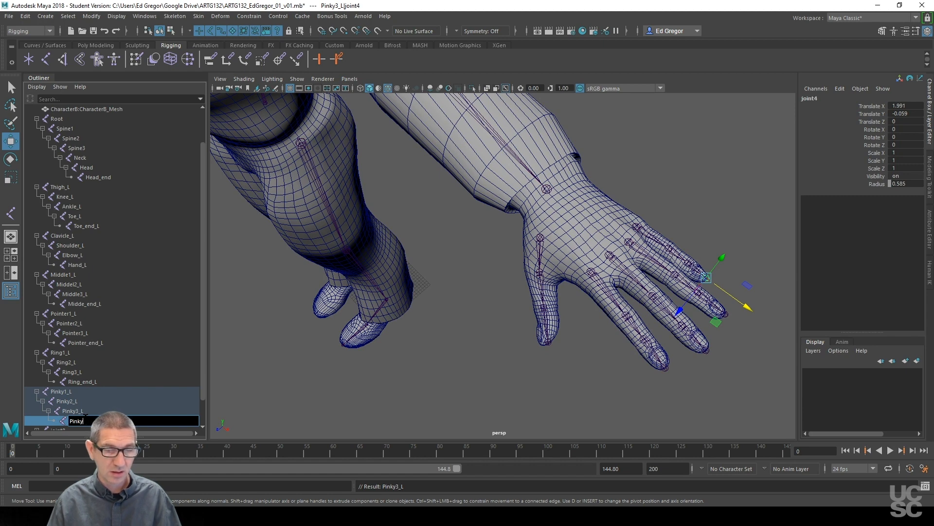
{"action": "type", "text": "_end_L"}
{"action": "key", "text": "Return"}
Expand the joint8 chain of the thumb and rename its base joint Thumb1_L
{"action": "scroll", "coordinate": [96, 402], "scroll_direction": "down", "scroll_amount": 2}
{"action": "left_click", "coordinate": [37, 401]}
{"action": "scroll", "coordinate": [96, 372], "scroll_direction": "down", "scroll_amount": 1}
{"action": "double_click", "coordinate": [89, 373]}
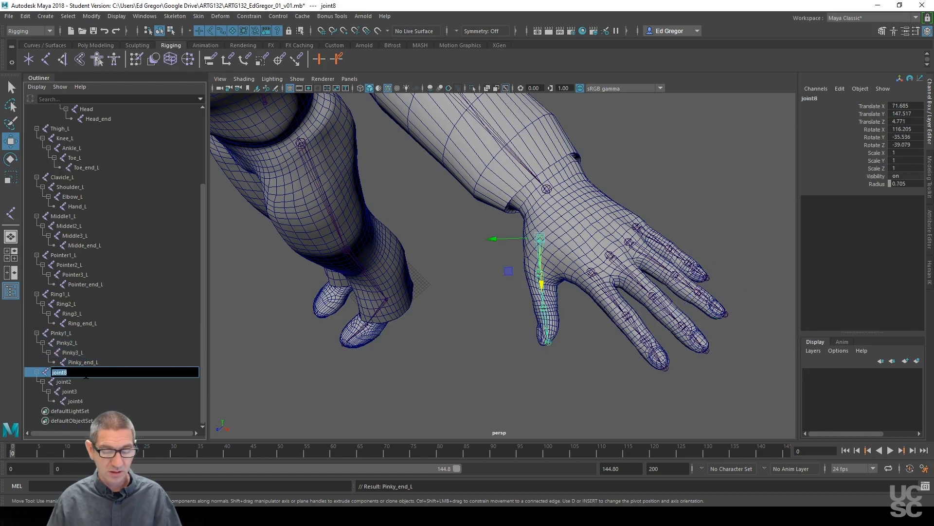
{"action": "type", "text": "Thumb1_"}
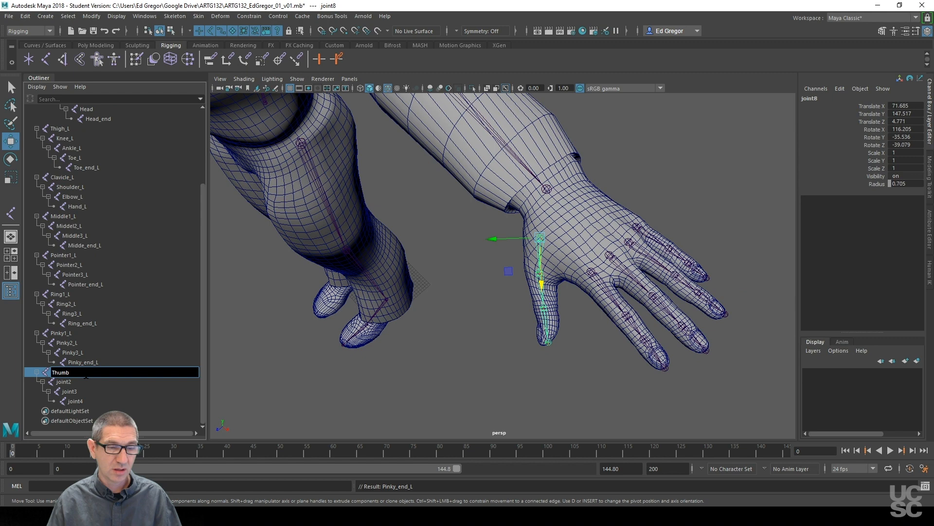
{"action": "type", "text": "L"}
{"action": "key", "text": "Return"}
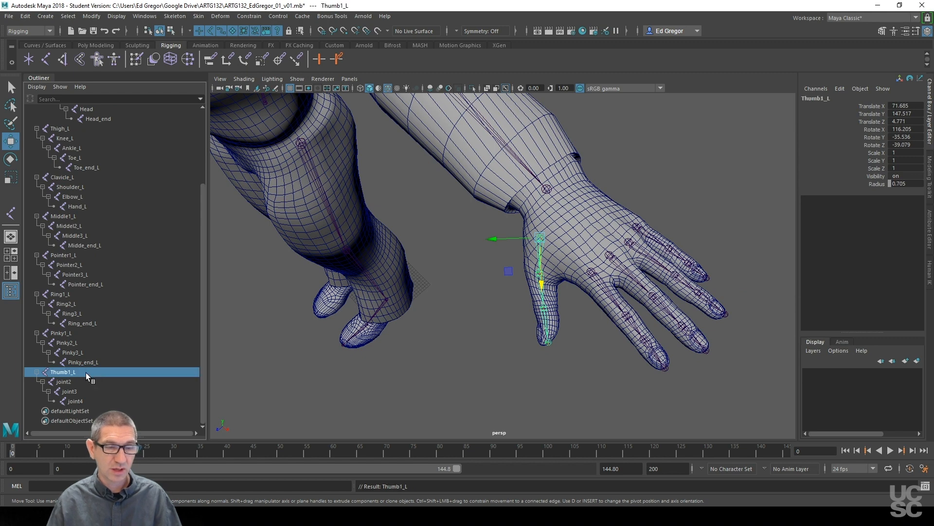
Rename the thumb's second and third joints Thumb2_L and Thumb3_L
{"action": "double_click", "coordinate": [83, 380]}
{"action": "type", "text": "thumb"}
{"action": "key", "text": "BackSpace"}
{"action": "key", "text": "BackSpace"}
{"action": "type", "text": "Thumb2"}
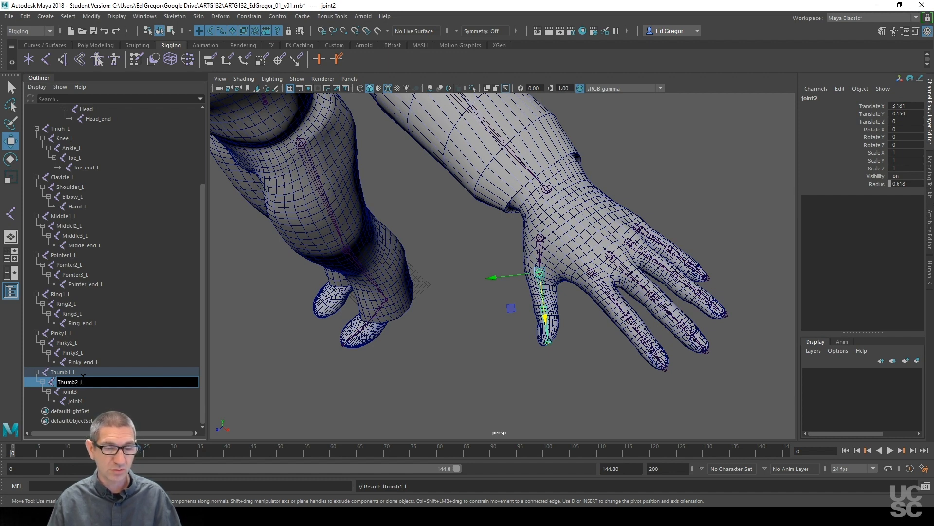
{"action": "type", "text": "_L"}
{"action": "key", "text": "Return"}
{"action": "double_click", "coordinate": [85, 390]}
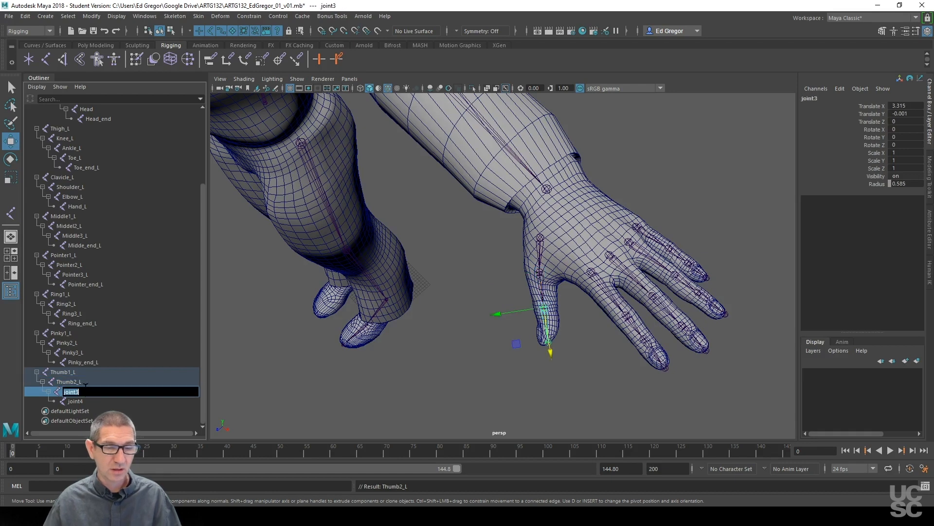
{"action": "type", "text": "Thumb3_L"}
{"action": "key", "text": "Return"}
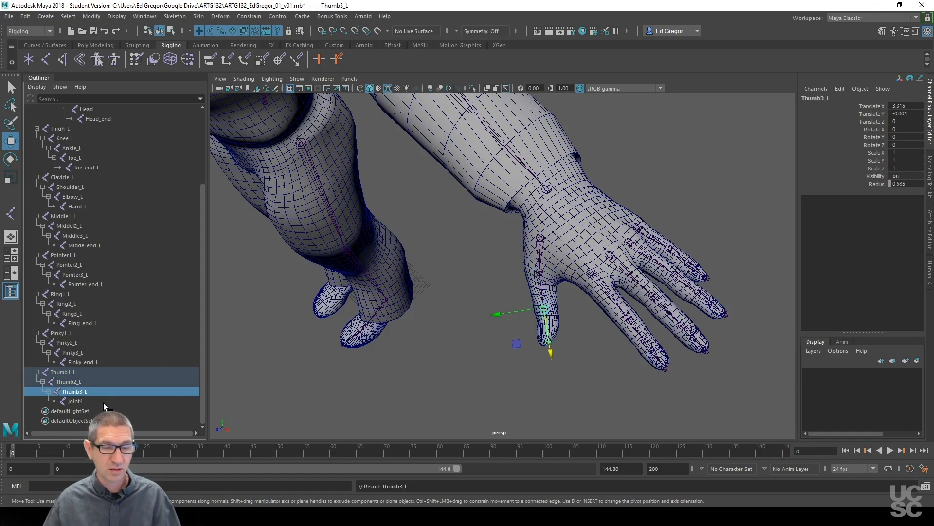
Rename the thumb's end joint, joint4, as Thumb_end_L
{"action": "double_click", "coordinate": [101, 402]}
{"action": "type", "text": "Thumb"}
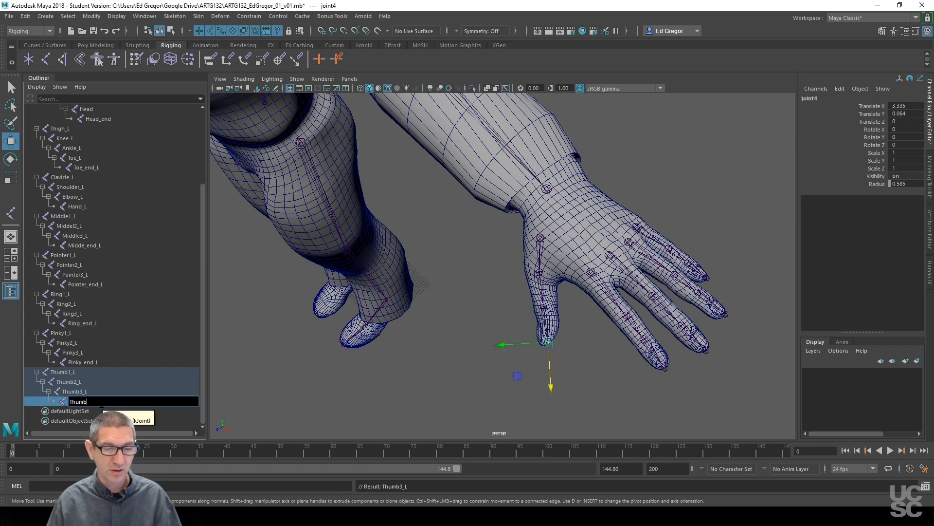
{"action": "type", "text": "_end_L"}
{"action": "key", "text": "Return"}
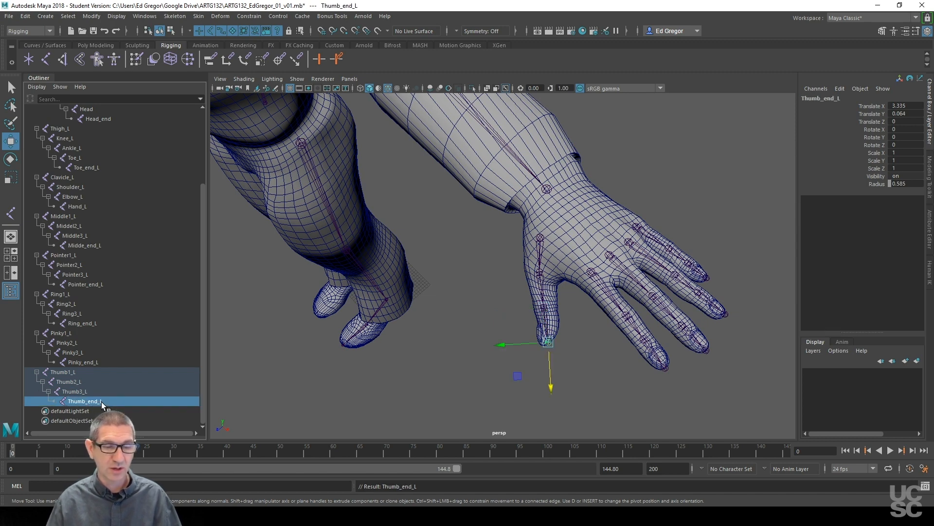
Examine the renamed joint hierarchy and the skeleton across the whole character, and clear the selection
{"action": "scroll", "coordinate": [113, 334], "scroll_direction": "up", "scroll_amount": 5}
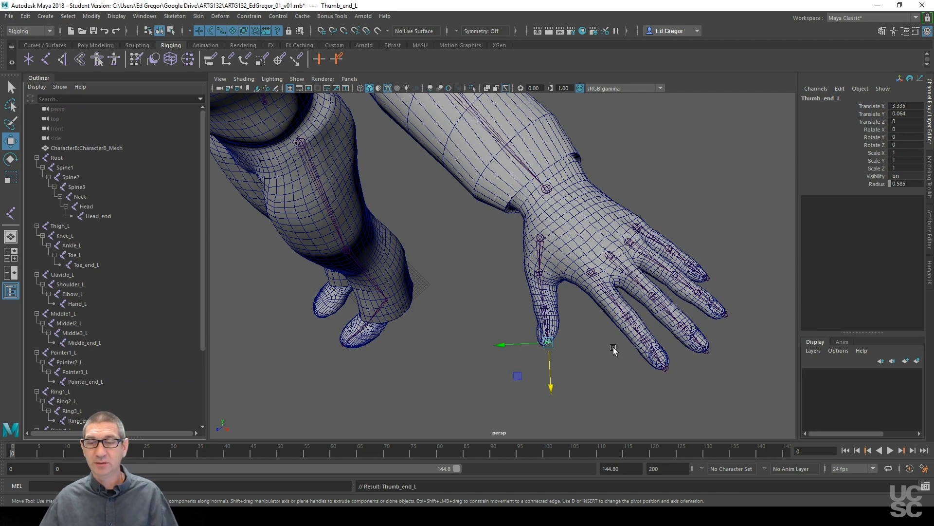
{"action": "left_click_drag", "start_coordinate": [514, 303], "coordinate": [539, 319], "text": "alt"}
{"action": "left_click_drag", "start_coordinate": [542, 277], "coordinate": [487, 210], "text": "alt"}
{"action": "left_click_drag", "start_coordinate": [567, 294], "coordinate": [552, 317], "text": "alt"}
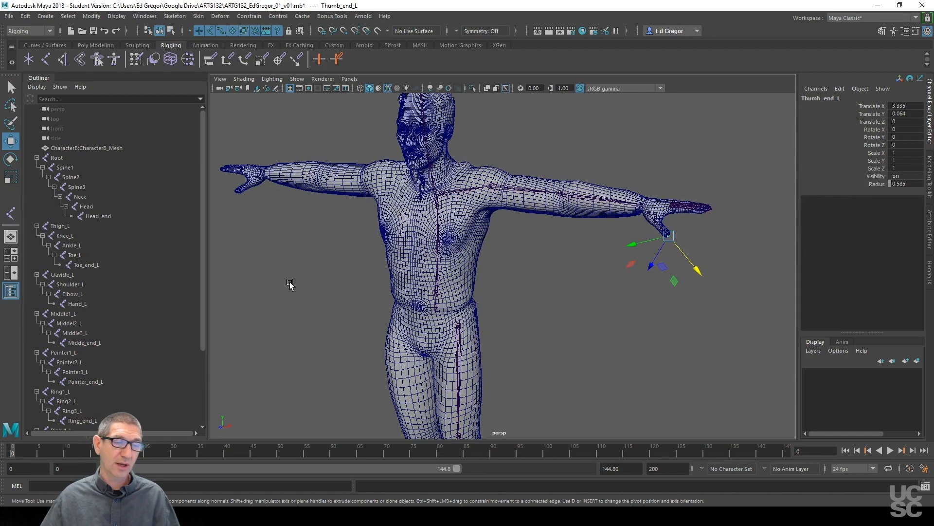
{"action": "left_click_drag", "start_coordinate": [553, 292], "coordinate": [579, 320], "text": "alt"}
{"action": "left_click", "coordinate": [557, 302]}
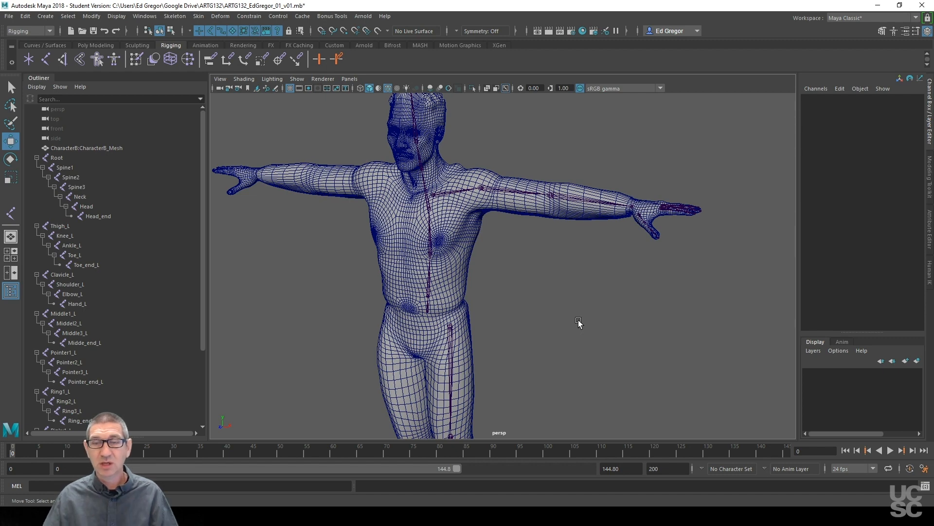
Examine the left arm chain on the character, selecting its elbow, shoulder and clavicle joints in turn
{"action": "left_click", "coordinate": [595, 195]}
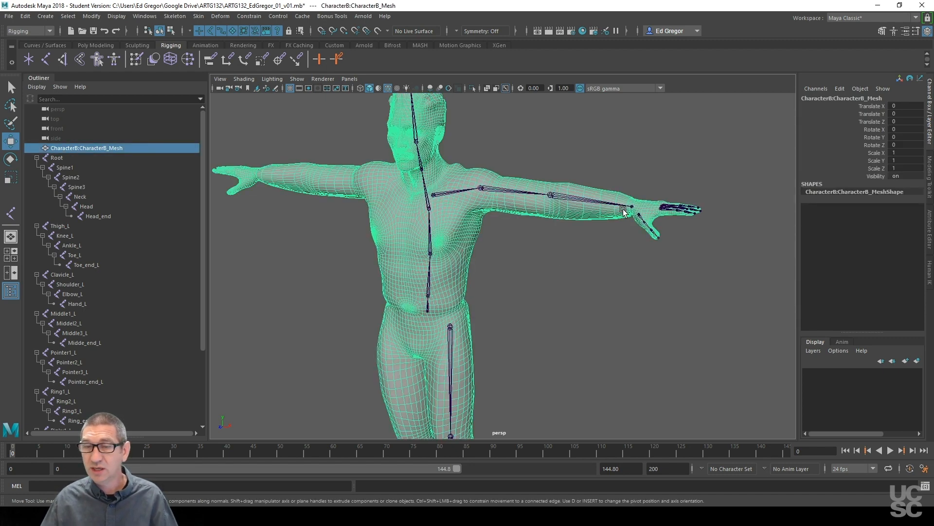
{"action": "left_click_drag", "start_coordinate": [610, 267], "coordinate": [577, 252], "text": "alt"}
{"action": "left_click", "coordinate": [586, 255]}
{"action": "middle_click_drag", "start_coordinate": [586, 255], "coordinate": [574, 275], "text": "alt"}
{"action": "right_click_drag", "start_coordinate": [573, 275], "coordinate": [602, 291], "text": "alt"}
{"action": "left_click", "coordinate": [571, 205]}
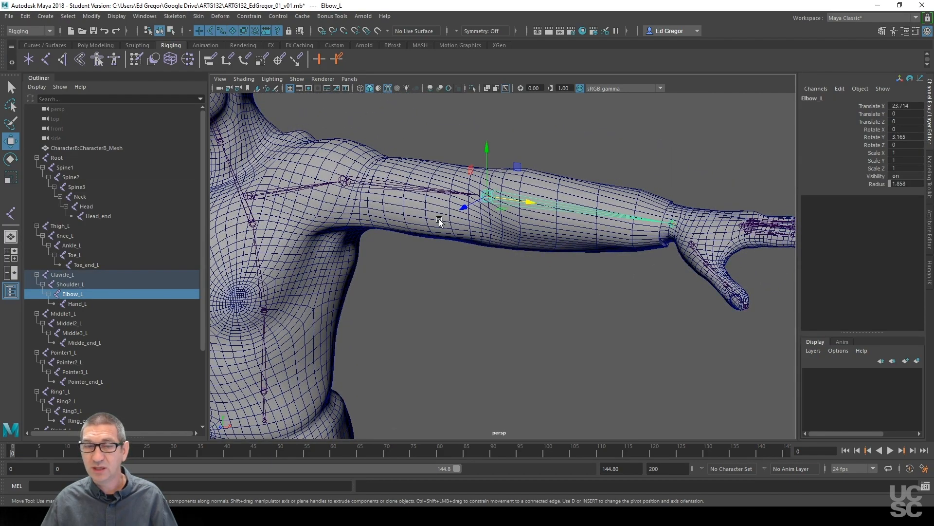
{"action": "left_click", "coordinate": [432, 189]}
{"action": "right_click_drag", "start_coordinate": [598, 300], "coordinate": [572, 303], "text": "alt"}
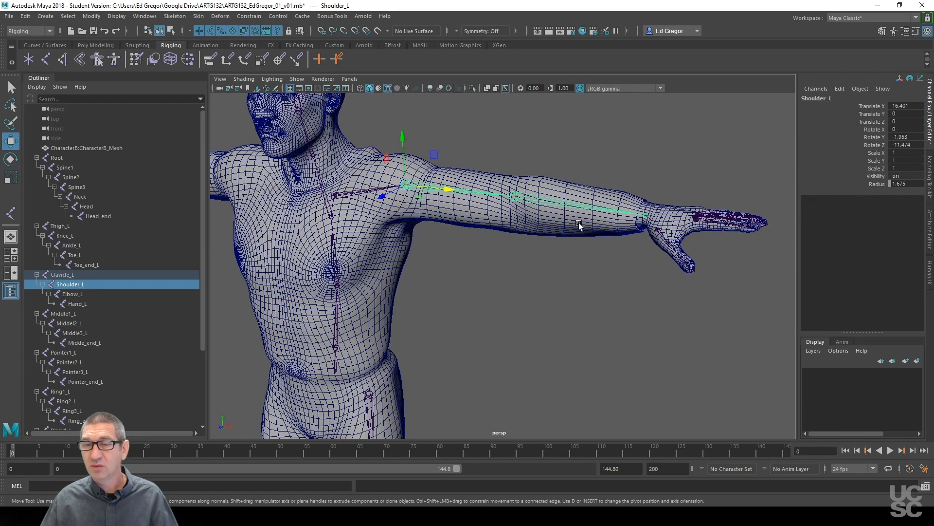
{"action": "left_click_drag", "start_coordinate": [578, 220], "coordinate": [607, 278], "text": "alt"}
{"action": "left_click_drag", "start_coordinate": [516, 267], "coordinate": [541, 231], "text": "alt"}
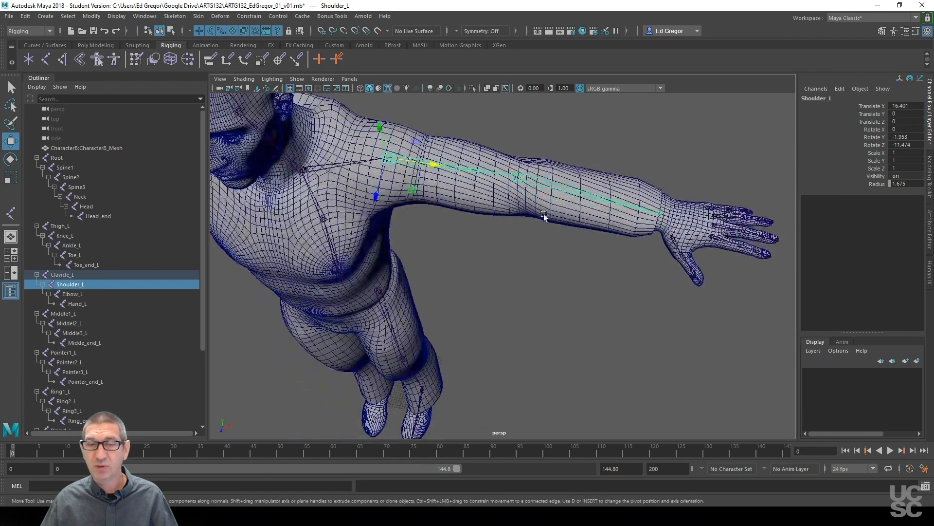
{"action": "left_click", "coordinate": [535, 181]}
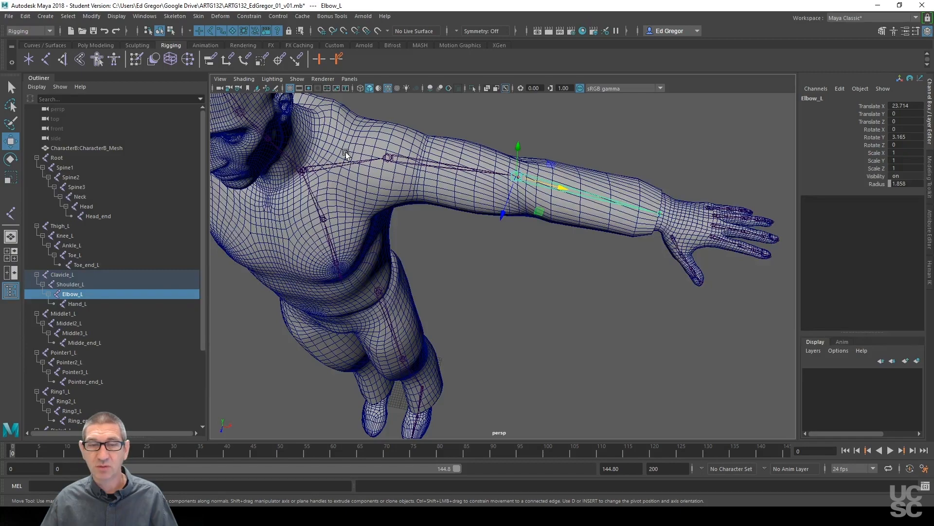
{"action": "left_click", "coordinate": [355, 178]}
{"action": "left_click_drag", "start_coordinate": [553, 285], "coordinate": [563, 298], "text": "alt"}
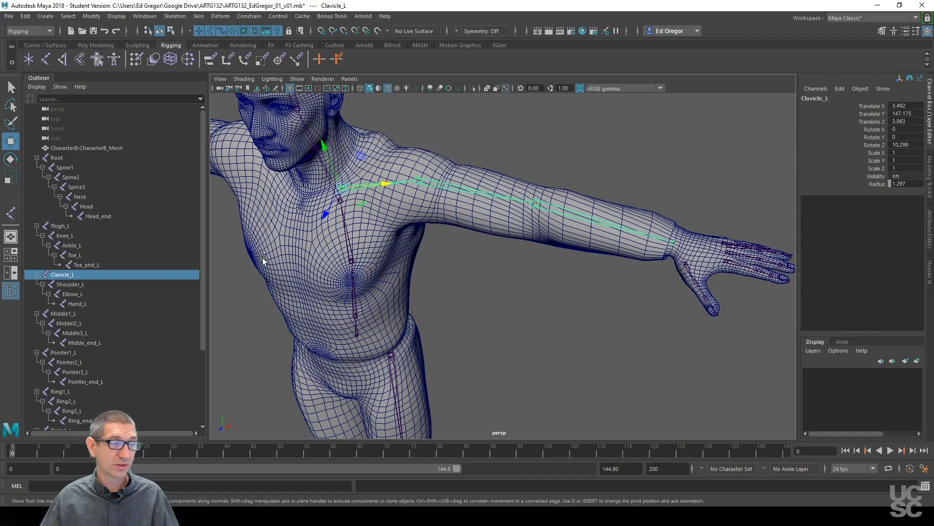
Parent the left leg chain to the spine's base by placing Thigh_L under Root
{"action": "left_click_drag", "start_coordinate": [581, 316], "coordinate": [541, 269], "text": "alt"}
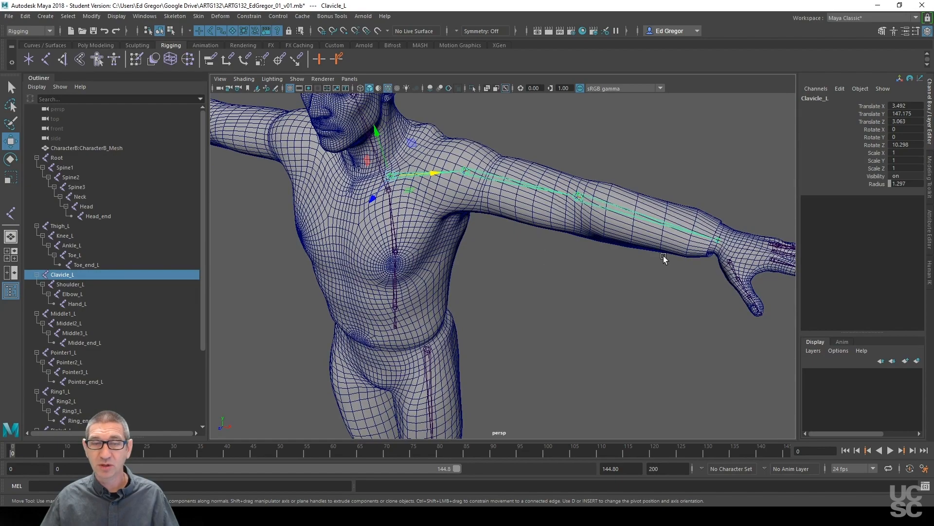
{"action": "middle_click_drag", "start_coordinate": [547, 288], "coordinate": [609, 284], "text": "alt"}
{"action": "left_click_drag", "start_coordinate": [564, 347], "coordinate": [592, 294], "text": "alt"}
{"action": "middle_click_drag", "start_coordinate": [582, 341], "coordinate": [595, 181], "text": "alt"}
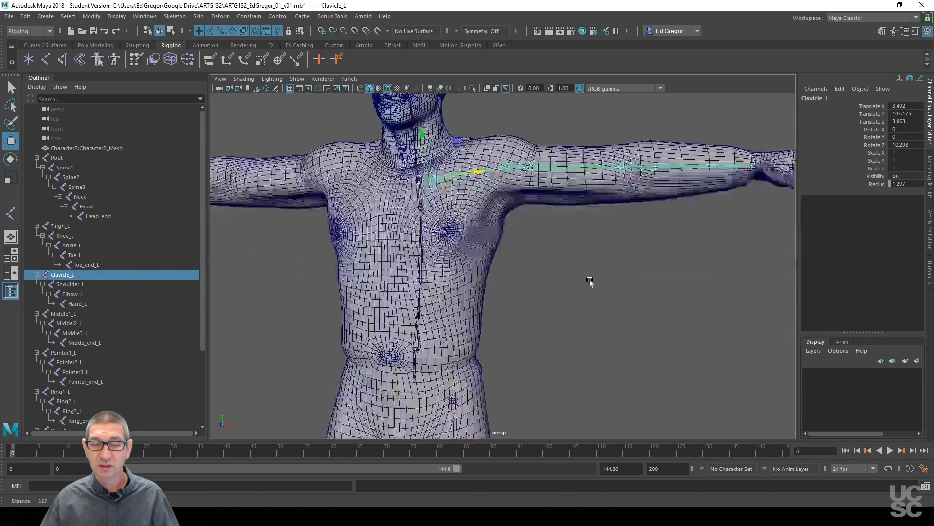
{"action": "middle_click_drag", "start_coordinate": [546, 282], "coordinate": [549, 227], "text": "alt"}
{"action": "left_click_drag", "start_coordinate": [549, 227], "coordinate": [534, 258], "text": "alt"}
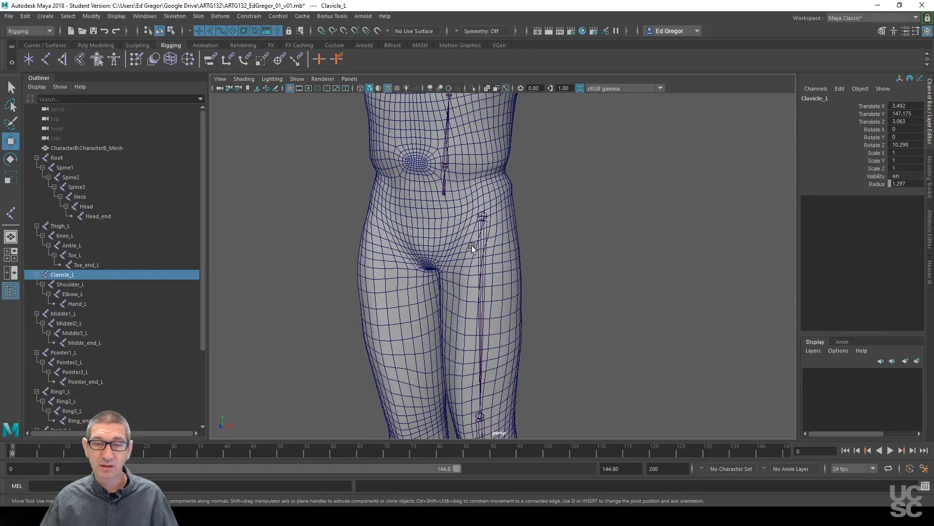
{"action": "left_click", "coordinate": [471, 246]}
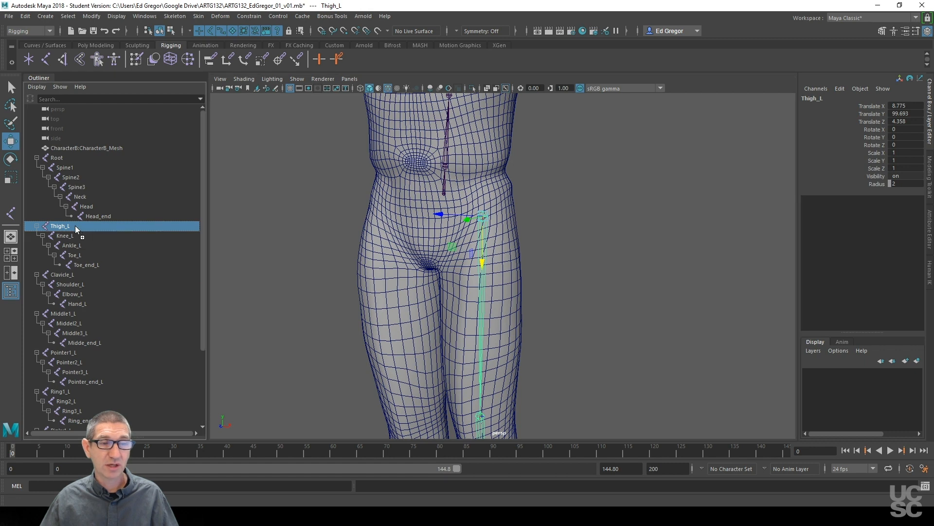
{"action": "left_click_drag", "start_coordinate": [75, 226], "coordinate": [79, 160]}
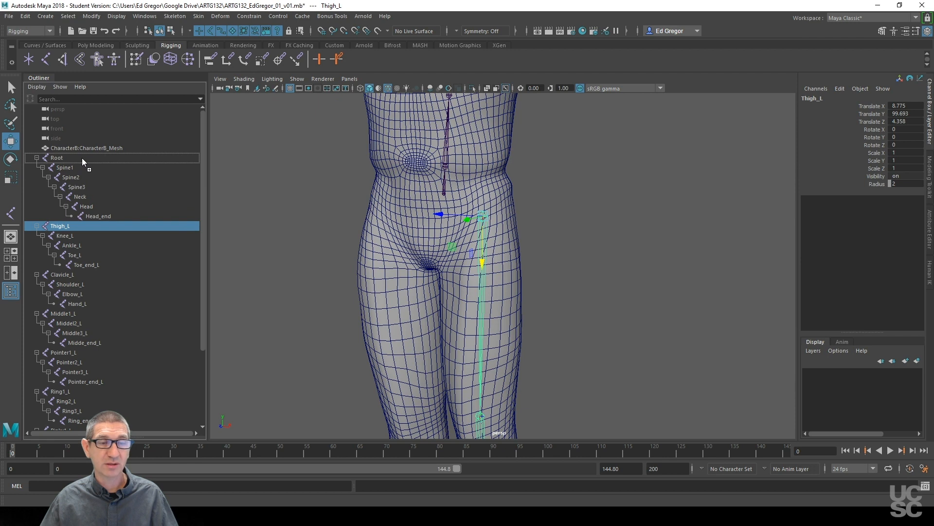
{"action": "left_click_drag", "start_coordinate": [81, 158], "coordinate": [81, 156]}
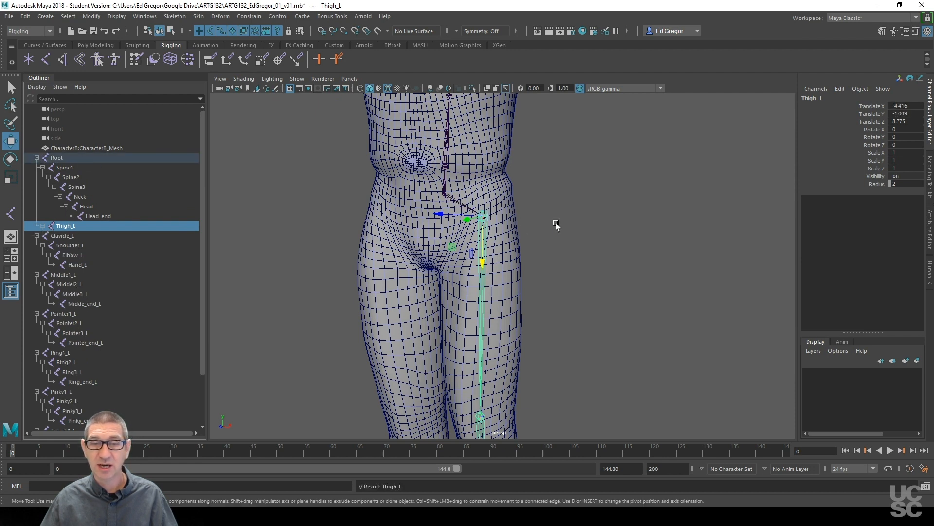
Test the leg connection by trying to move the Root joint, and undo the move
{"action": "left_click", "coordinate": [596, 223]}
{"action": "scroll", "coordinate": [594, 252], "scroll_direction": "down", "scroll_amount": 10}
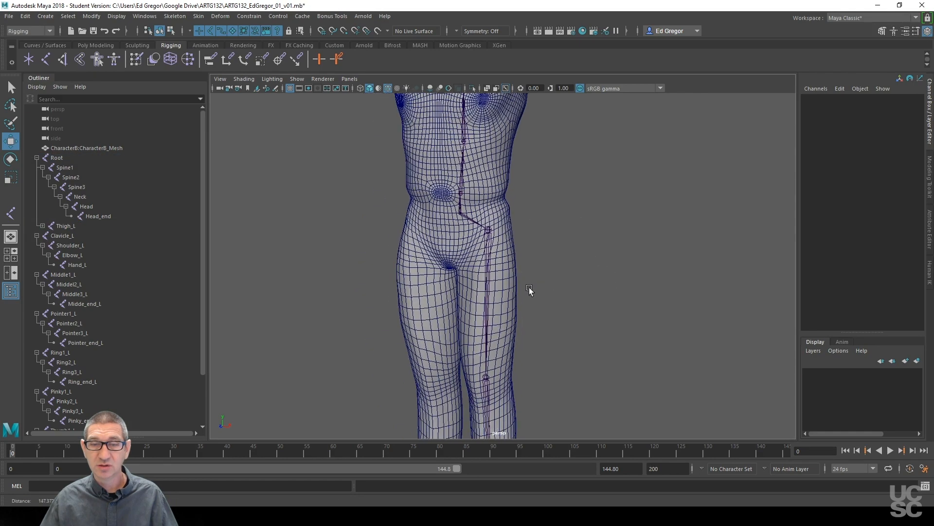
{"action": "left_click", "coordinate": [464, 287]}
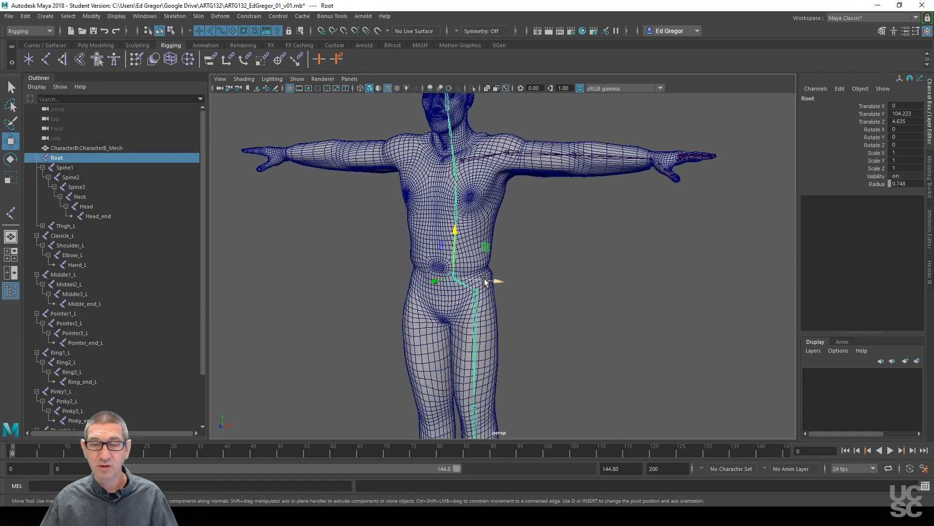
{"action": "left_click_drag", "start_coordinate": [462, 284], "coordinate": [382, 245]}
{"action": "key", "text": "ctrl+z"}
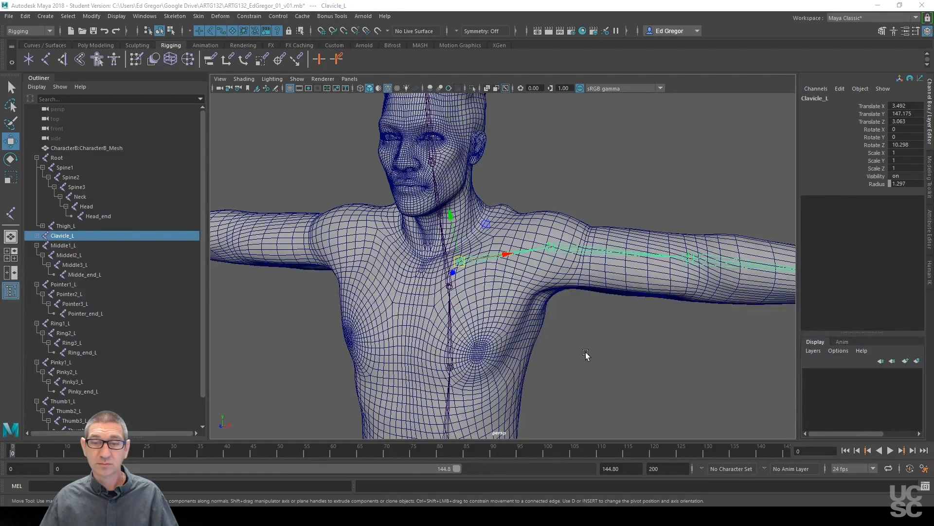
Parent the left arm chain to the upper spine by placing Clavicle_L under Spine3
{"action": "left_click_drag", "start_coordinate": [586, 354], "coordinate": [602, 333], "text": "alt"}
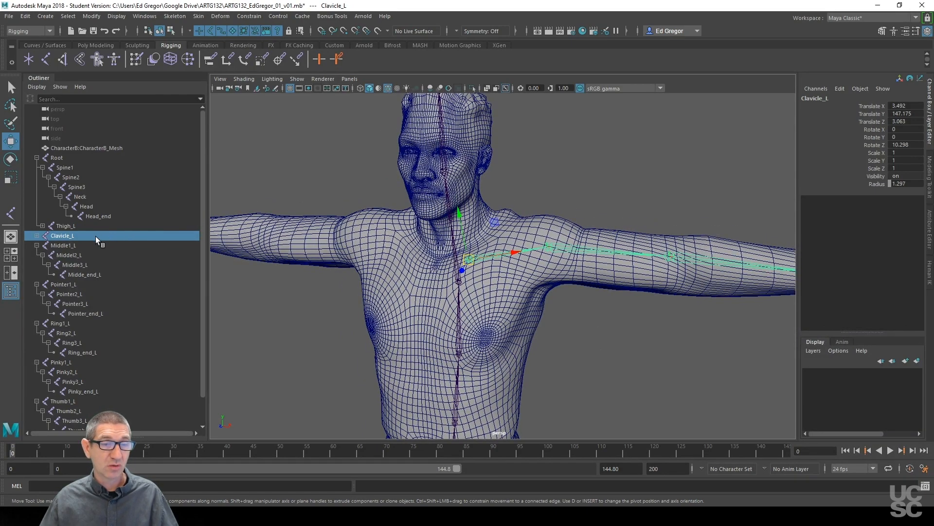
{"action": "middle_click_drag", "start_coordinate": [94, 235], "coordinate": [91, 206]}
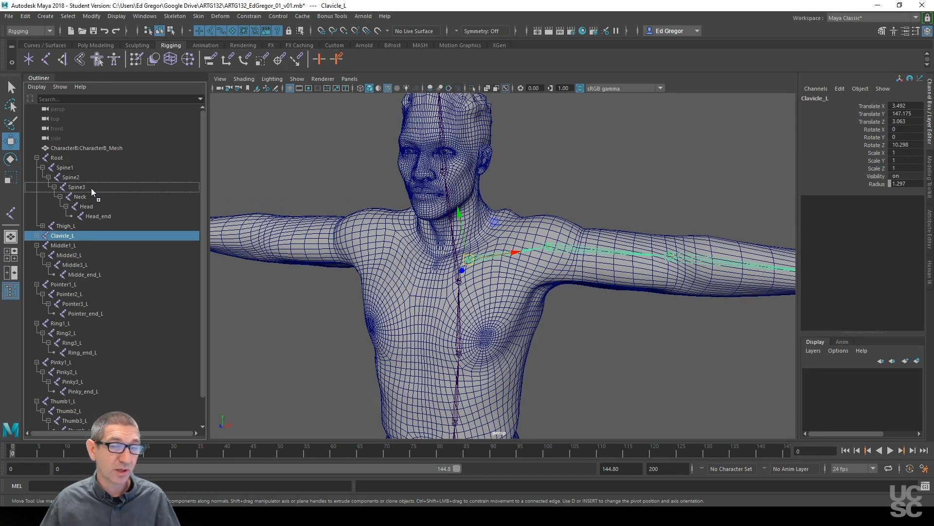
{"action": "left_click_drag", "start_coordinate": [92, 188], "coordinate": [91, 188]}
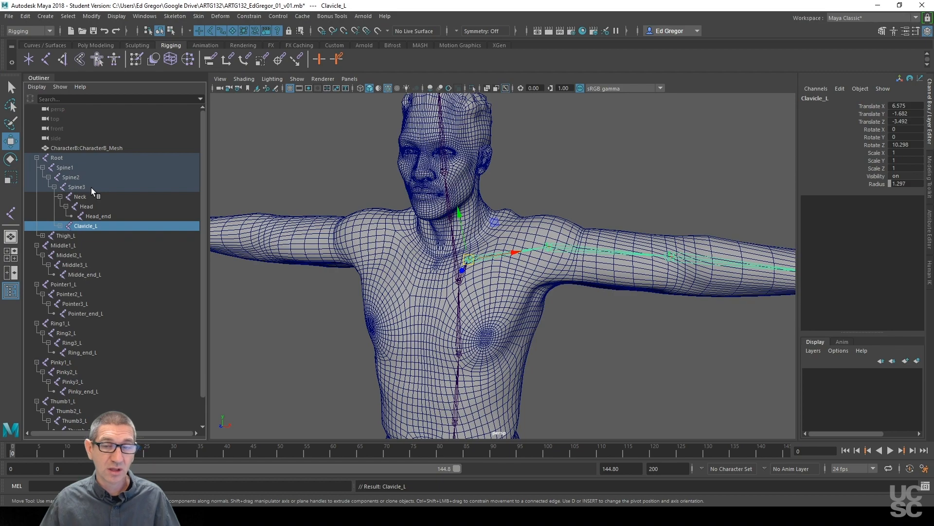
Expand the Clavicle_L chain down to the hand and parent Thumb1_L under Hand_L
{"action": "left_click_drag", "start_coordinate": [520, 310], "coordinate": [569, 355], "text": "alt"}
{"action": "middle_click_drag", "start_coordinate": [570, 355], "coordinate": [553, 217], "text": "alt"}
{"action": "middle_click_drag", "start_coordinate": [544, 295], "coordinate": [438, 345], "text": "alt"}
{"action": "middle_click_drag", "start_coordinate": [635, 238], "coordinate": [528, 260], "text": "alt"}
{"action": "left_click_drag", "start_coordinate": [529, 259], "coordinate": [477, 303], "text": "alt"}
{"action": "right_click_drag", "start_coordinate": [477, 303], "coordinate": [701, 262], "text": "alt"}
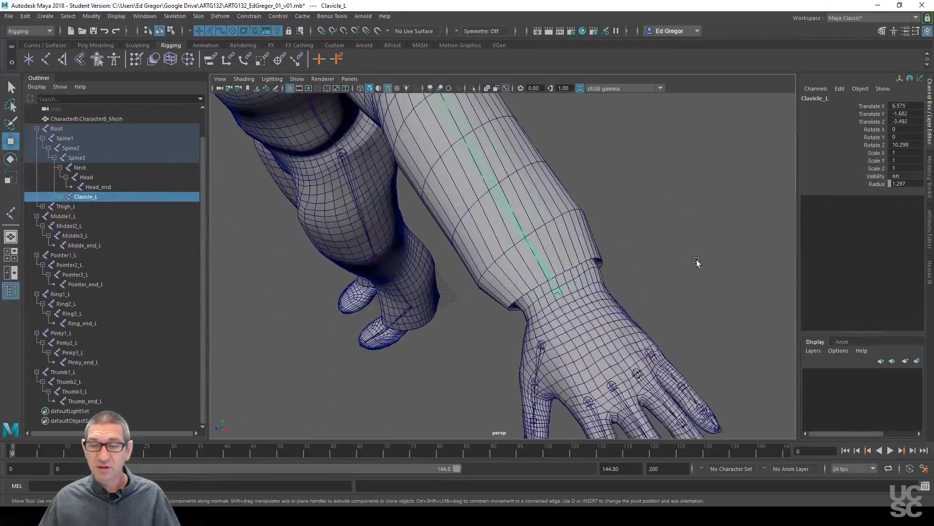
{"action": "middle_click_drag", "start_coordinate": [701, 263], "coordinate": [577, 242], "text": "alt"}
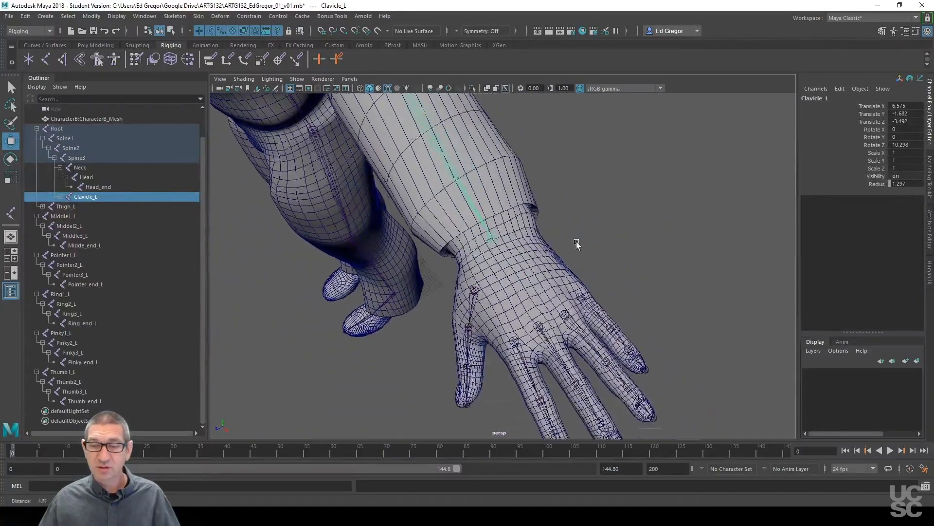
{"action": "left_click_drag", "start_coordinate": [577, 243], "coordinate": [428, 265], "text": "alt"}
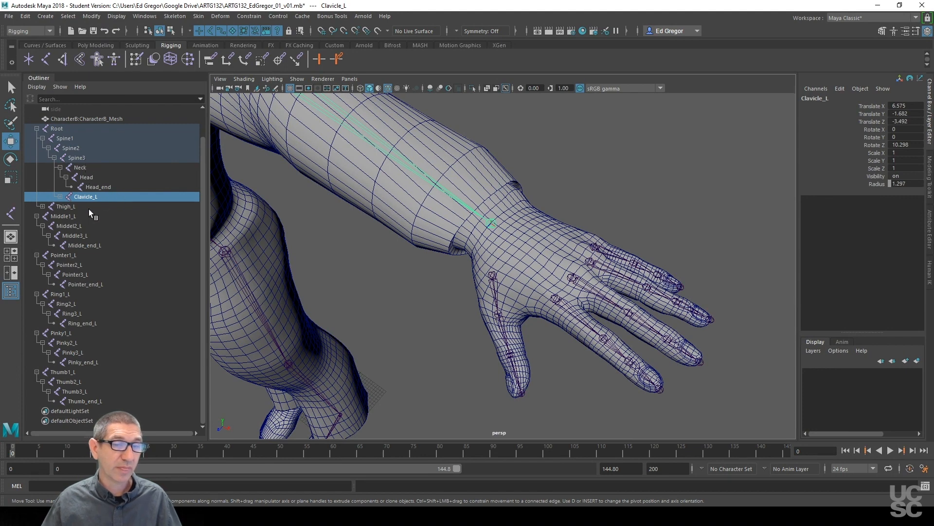
{"action": "left_click", "coordinate": [60, 196]}
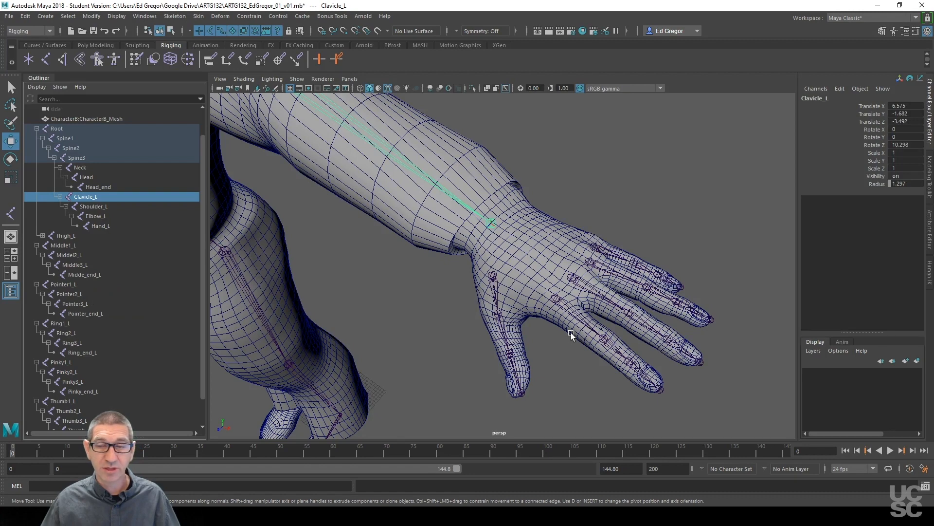
{"action": "left_click", "coordinate": [70, 401]}
{"action": "left_click_drag", "start_coordinate": [69, 399], "coordinate": [94, 226]}
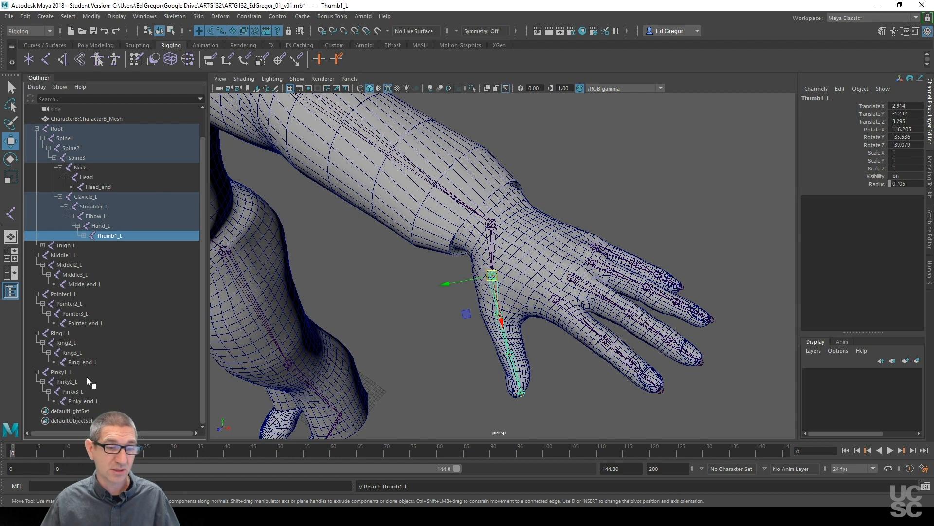
Parent the pointer and middle finger chains, Pointer1_L and Middle1_L, under Hand_L
{"action": "left_click", "coordinate": [80, 294]}
{"action": "left_click_drag", "start_coordinate": [79, 295], "coordinate": [106, 228]}
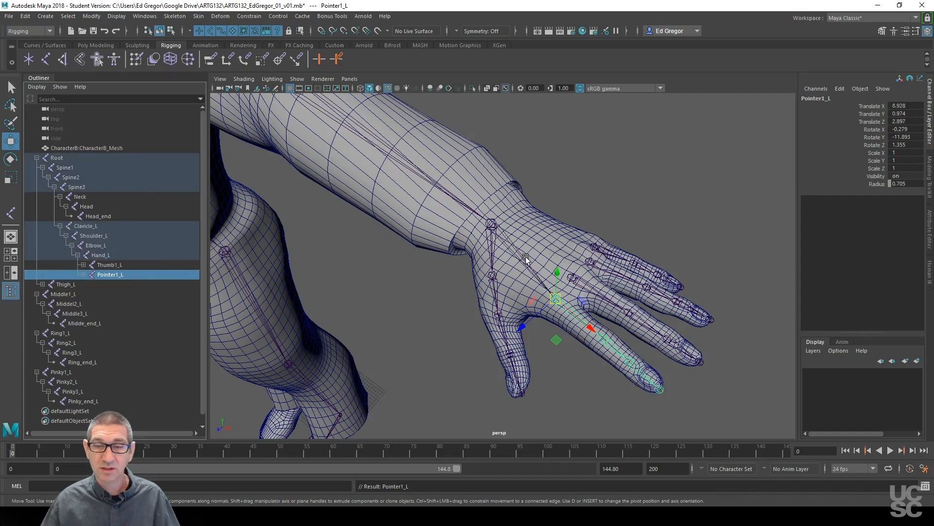
{"action": "left_click", "coordinate": [85, 294]}
{"action": "left_click_drag", "start_coordinate": [106, 293], "coordinate": [103, 255]}
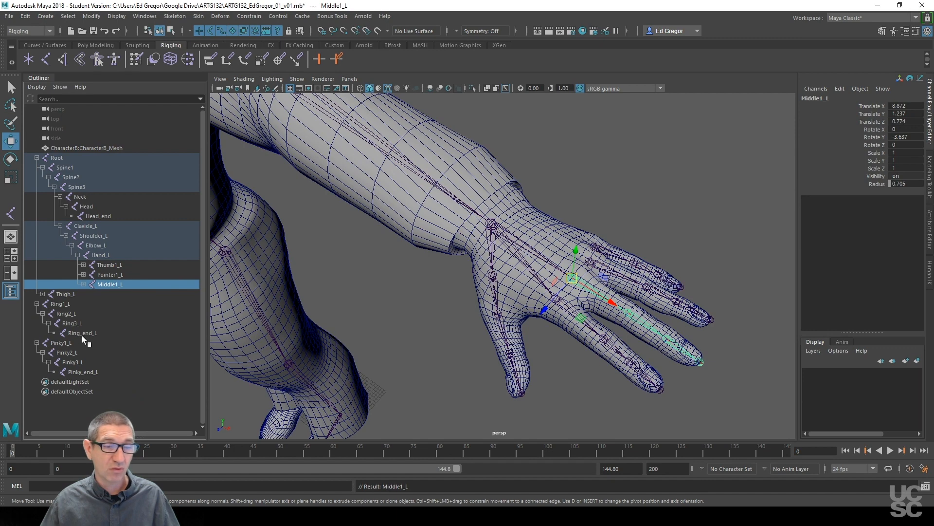
Parent the ring and pinky finger chains, Ring1_L and Pinky1_L, under Hand_L
{"action": "left_click", "coordinate": [78, 303]}
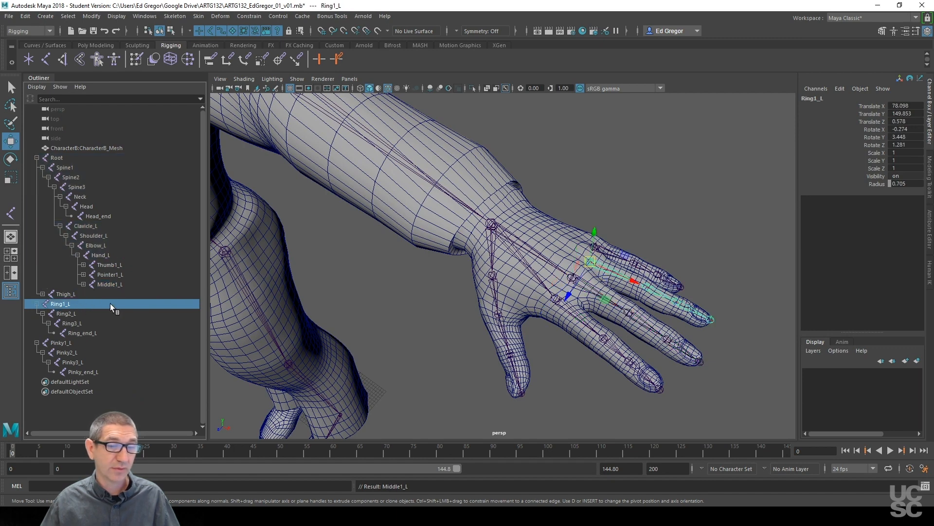
{"action": "left_click_drag", "start_coordinate": [111, 303], "coordinate": [112, 255]}
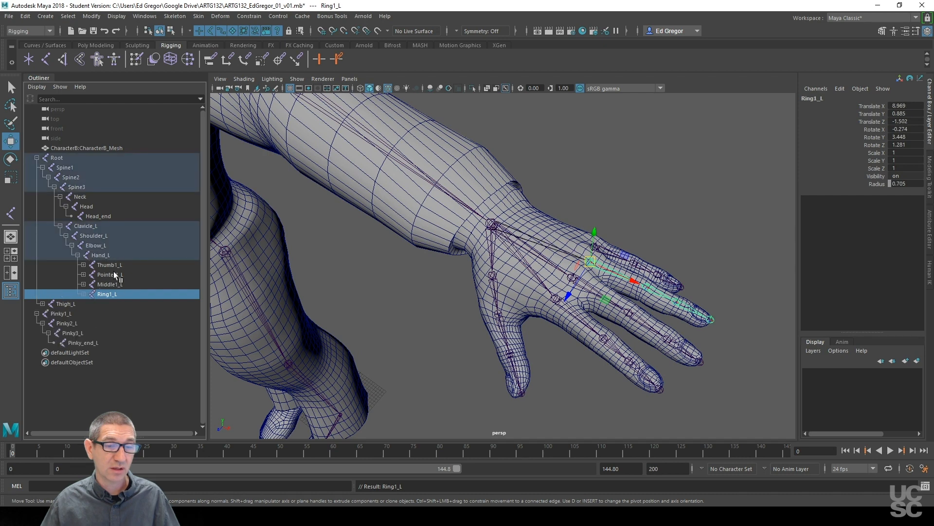
{"action": "left_click", "coordinate": [88, 314]}
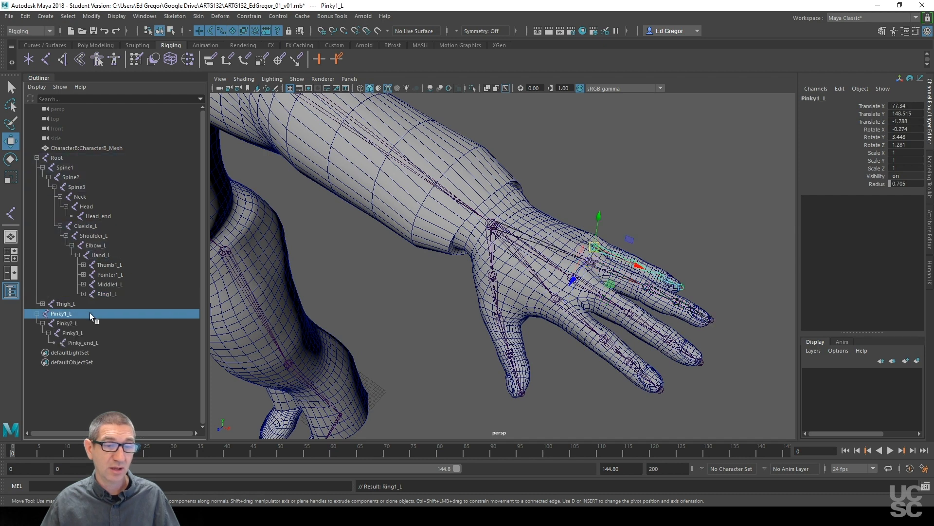
{"action": "left_click_drag", "start_coordinate": [90, 313], "coordinate": [100, 255]}
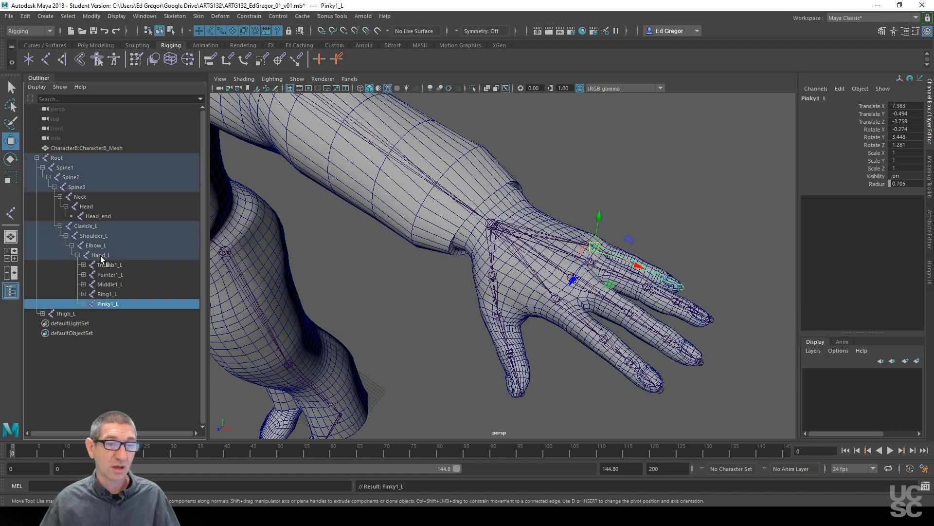
Collapse the Root hierarchy, clear the selection and examine the connected skeleton across the whole character
{"action": "left_click", "coordinate": [37, 158]}
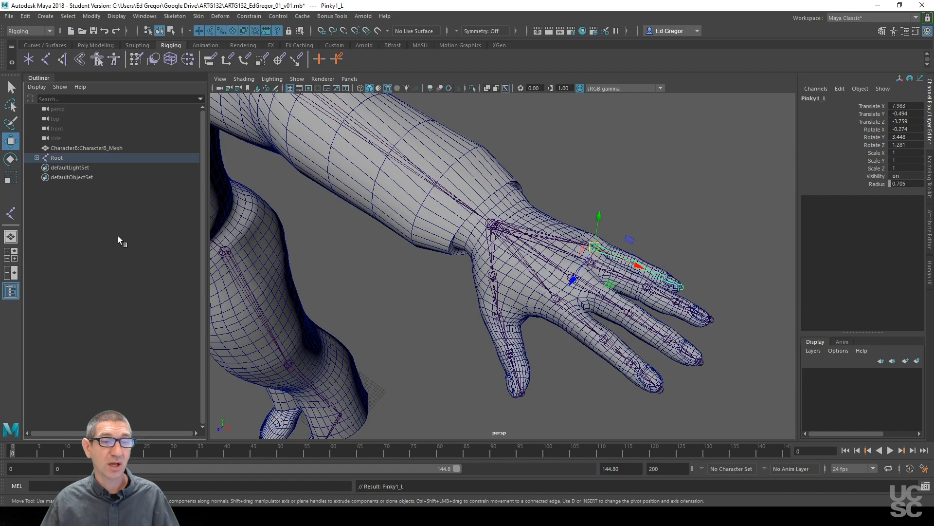
{"action": "left_click", "coordinate": [419, 310]}
{"action": "middle_click_drag", "start_coordinate": [436, 312], "coordinate": [595, 295], "text": "alt"}
{"action": "right_click_drag", "start_coordinate": [663, 310], "coordinate": [421, 295], "text": "alt"}
{"action": "middle_click_drag", "start_coordinate": [422, 295], "coordinate": [506, 322], "text": "alt"}
{"action": "left_click_drag", "start_coordinate": [506, 322], "coordinate": [536, 292], "text": "alt"}
{"action": "middle_click_drag", "start_coordinate": [490, 331], "coordinate": [592, 267], "text": "alt"}
{"action": "right_click_drag", "start_coordinate": [623, 294], "coordinate": [559, 342], "text": "alt"}
{"action": "middle_click_drag", "start_coordinate": [559, 342], "coordinate": [549, 262], "text": "alt"}
{"action": "right_click_drag", "start_coordinate": [580, 281], "coordinate": [564, 273], "text": "alt"}
{"action": "middle_click_drag", "start_coordinate": [565, 274], "coordinate": [563, 303], "text": "alt"}
{"action": "mouse_move", "coordinate": [562, 305]}
{"action": "left_mouse_down", "text": "alt"}
{"action": "mouse_move", "coordinate": [513, 313]}
{"action": "mouse_move", "coordinate": [550, 307]}
{"action": "left_mouse_up", "text": "alt"}
{"action": "middle_click_drag", "start_coordinate": [540, 308], "coordinate": [559, 298], "text": "alt"}
{"action": "right_click_drag", "start_coordinate": [511, 284], "coordinate": [539, 301], "text": "alt"}
{"action": "middle_click_drag", "start_coordinate": [531, 306], "coordinate": [542, 316], "text": "alt"}
{"action": "middle_click_drag", "start_coordinate": [525, 285], "coordinate": [539, 318], "text": "alt"}
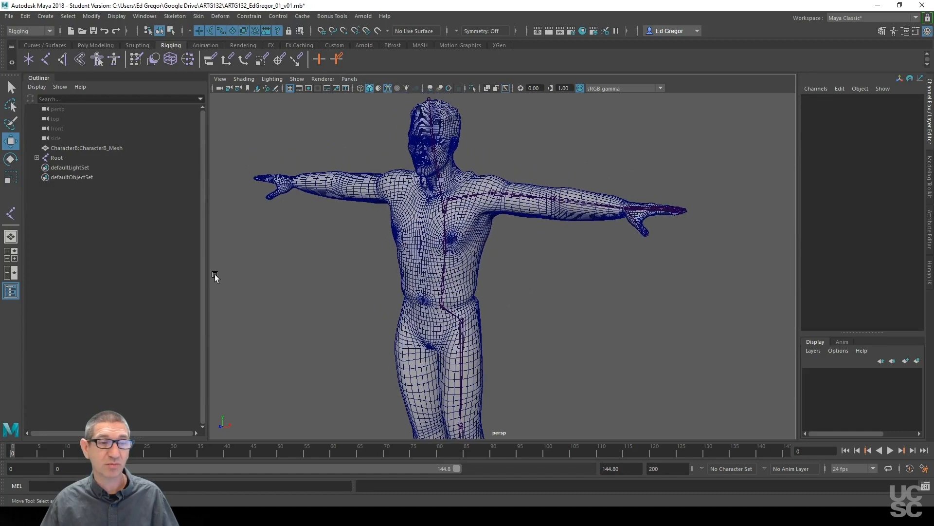
Expand the entire Root hierarchy and select the Neck and Clavicle_L joints together to review the branches under Spine3
{"action": "left_click", "coordinate": [37, 158], "text": "shift"}
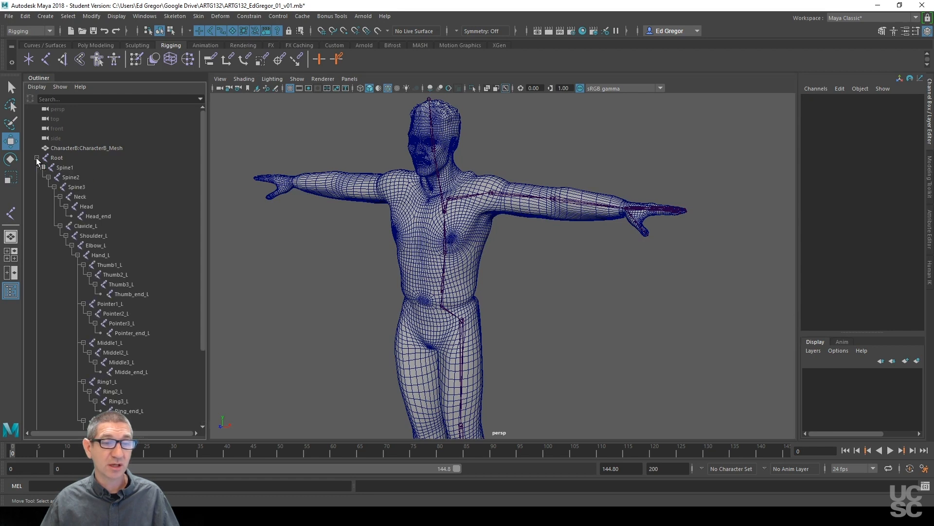
{"action": "left_click_drag", "start_coordinate": [202, 234], "coordinate": [205, 256]}
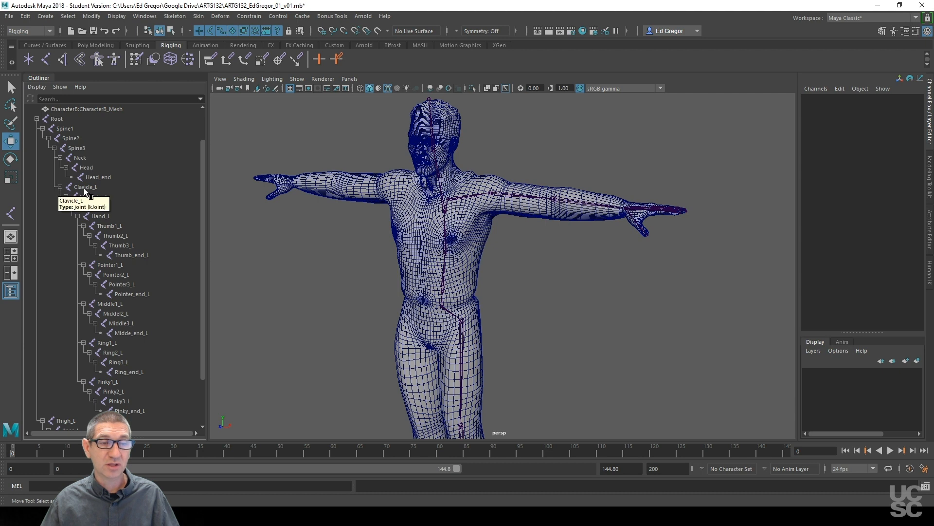
{"action": "left_click", "coordinate": [80, 158]}
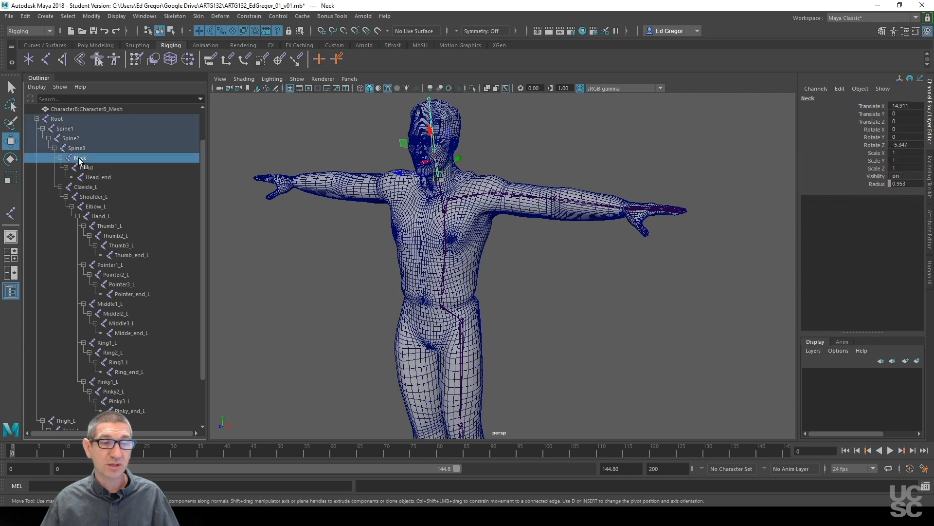
{"action": "left_click", "coordinate": [86, 187], "text": "ctrl"}
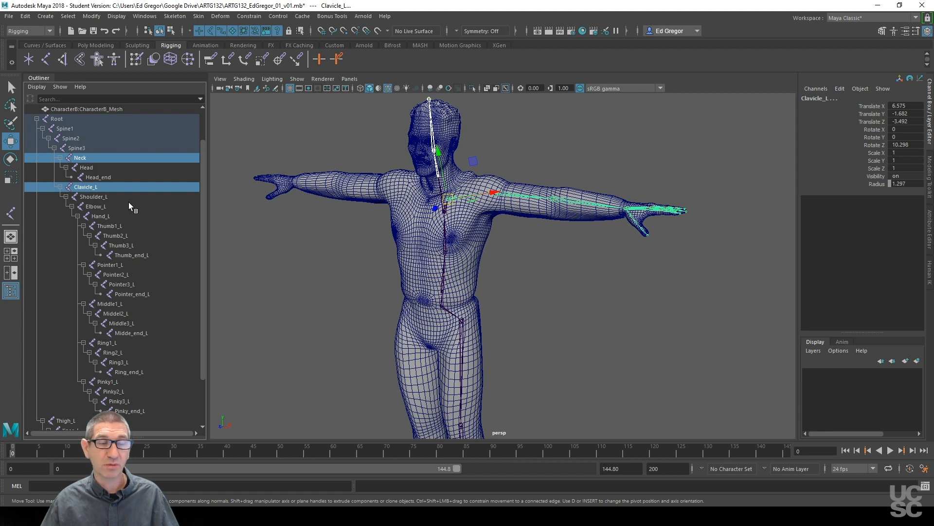
Select Shoulder_L, Hand_L and Root in turn and review how the arm, finger and leg chains nest in the hierarchy
{"action": "left_click", "coordinate": [94, 198]}
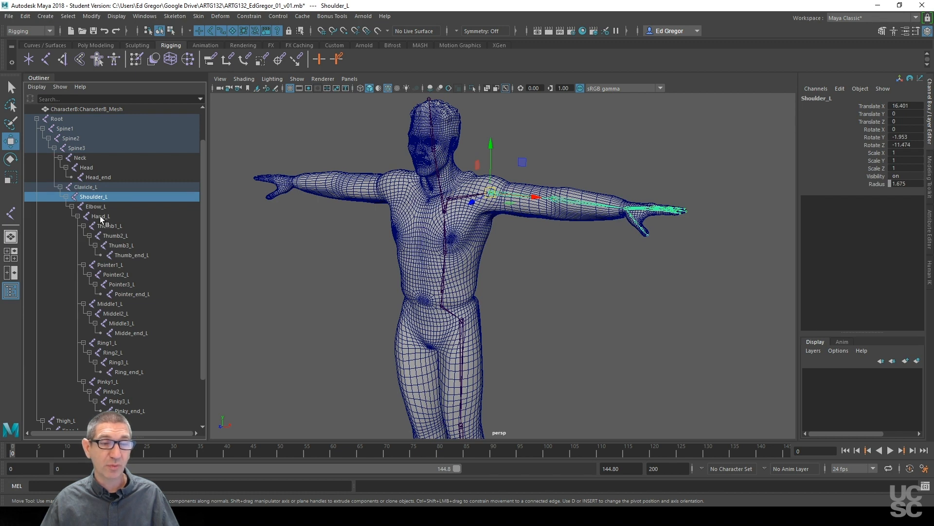
{"action": "left_click", "coordinate": [100, 216]}
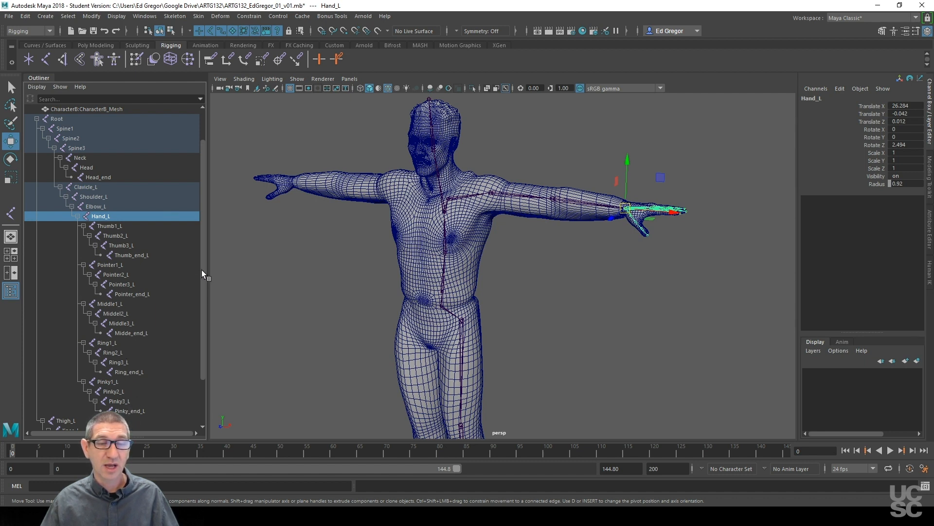
{"action": "mouse_move", "coordinate": [203, 271]}
{"action": "left_mouse_down"}
{"action": "mouse_move", "coordinate": [204, 290]}
{"action": "mouse_move", "coordinate": [202, 270]}
{"action": "left_mouse_up"}
{"action": "left_click", "coordinate": [59, 119]}
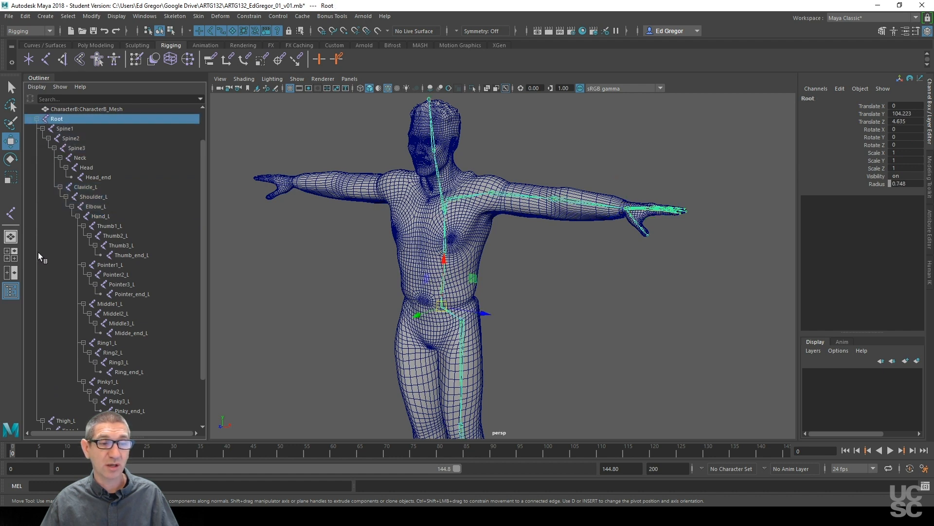
{"action": "left_click_drag", "start_coordinate": [203, 209], "coordinate": [197, 296]}
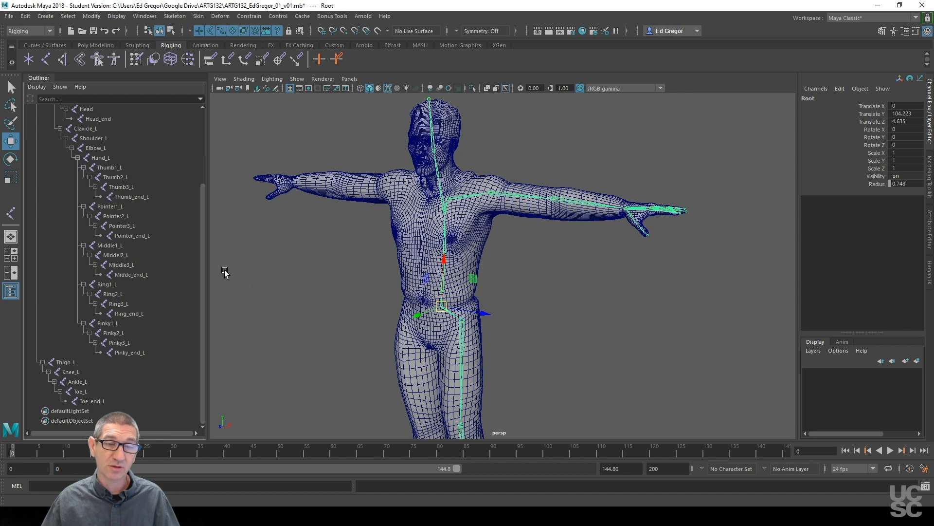
{"action": "left_click_drag", "start_coordinate": [203, 259], "coordinate": [203, 191]}
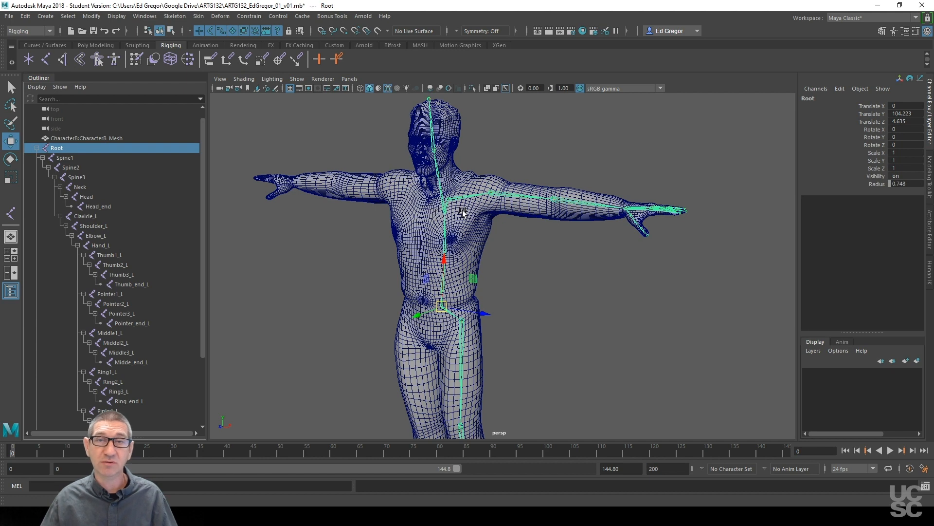
Save the scene as the next incremented version, 02_v01
{"action": "key", "text": "ctrl+alt+s"}
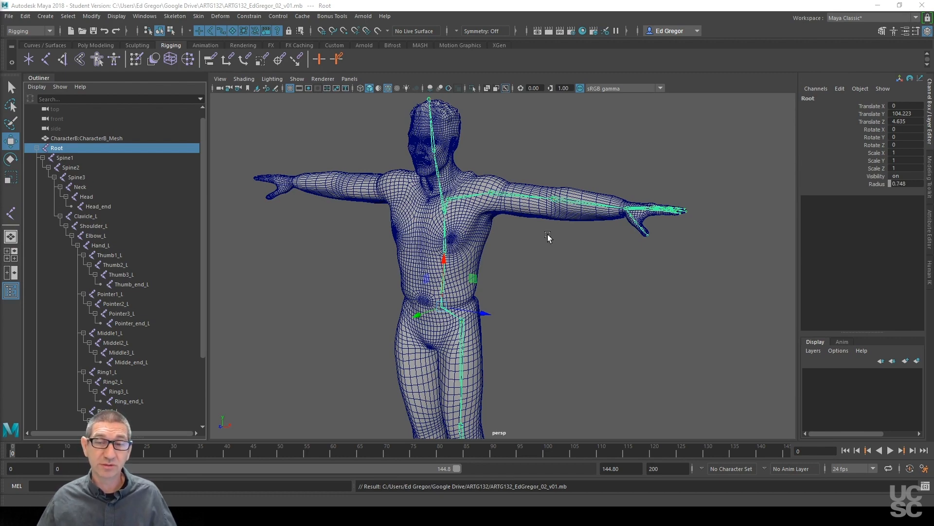
{"action": "left_click_drag", "start_coordinate": [546, 229], "coordinate": [555, 292], "text": "alt"}
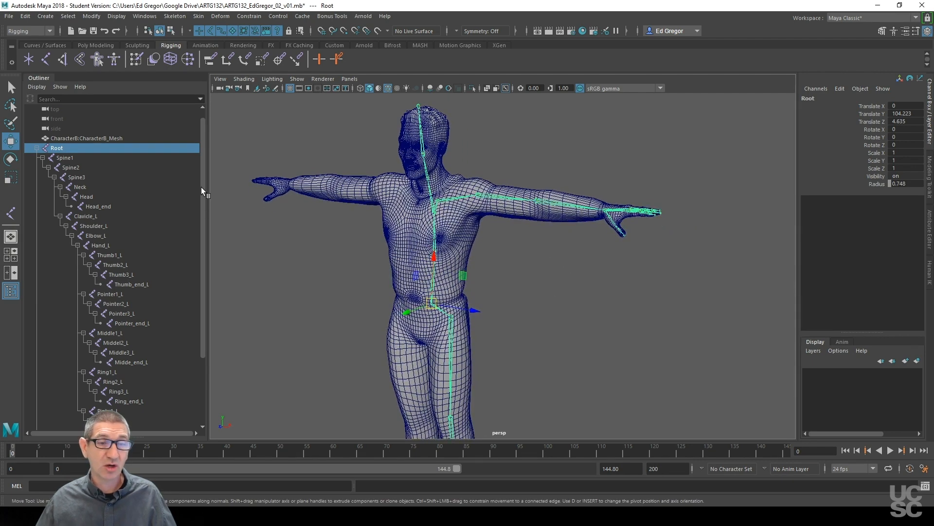
Select the whole range of joints in the hierarchy from Root to Toe_end_L, and clear the selection
{"action": "scroll", "coordinate": [202, 190], "scroll_direction": "down", "scroll_amount": 1}
{"action": "scroll", "coordinate": [203, 185], "scroll_direction": "up", "scroll_amount": 2}
{"action": "left_click", "coordinate": [117, 176]}
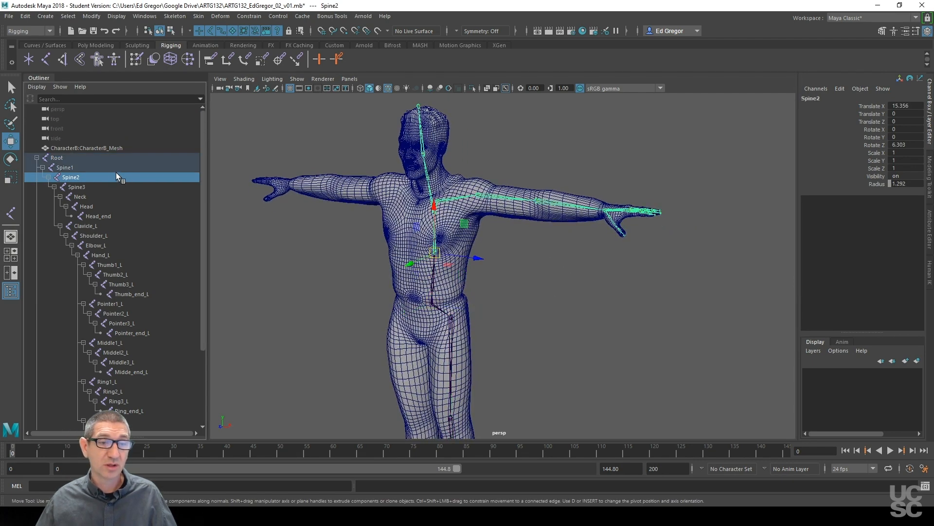
{"action": "left_click", "coordinate": [100, 156]}
{"action": "left_click_drag", "start_coordinate": [202, 142], "coordinate": [206, 242]}
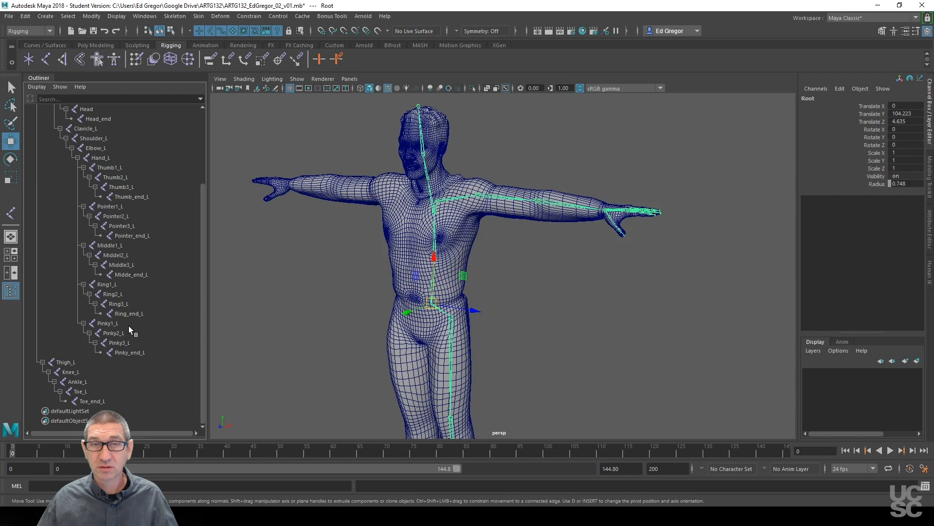
{"action": "left_click", "coordinate": [97, 401], "text": "shift"}
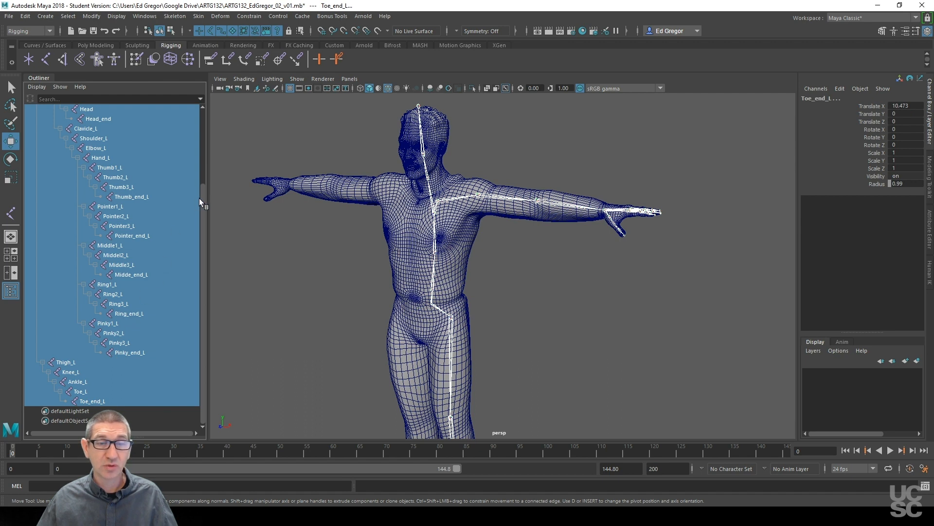
{"action": "left_click_drag", "start_coordinate": [203, 199], "coordinate": [193, 221]}
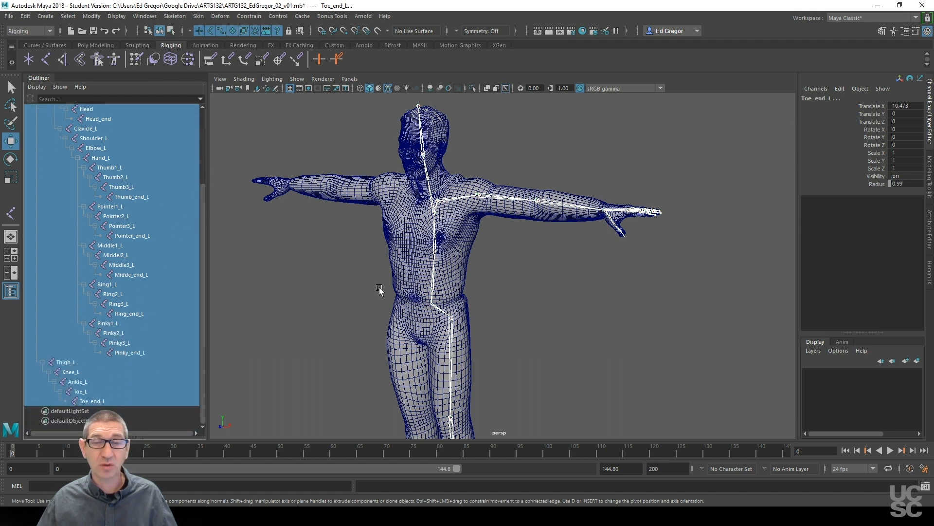
{"action": "left_click", "coordinate": [326, 229]}
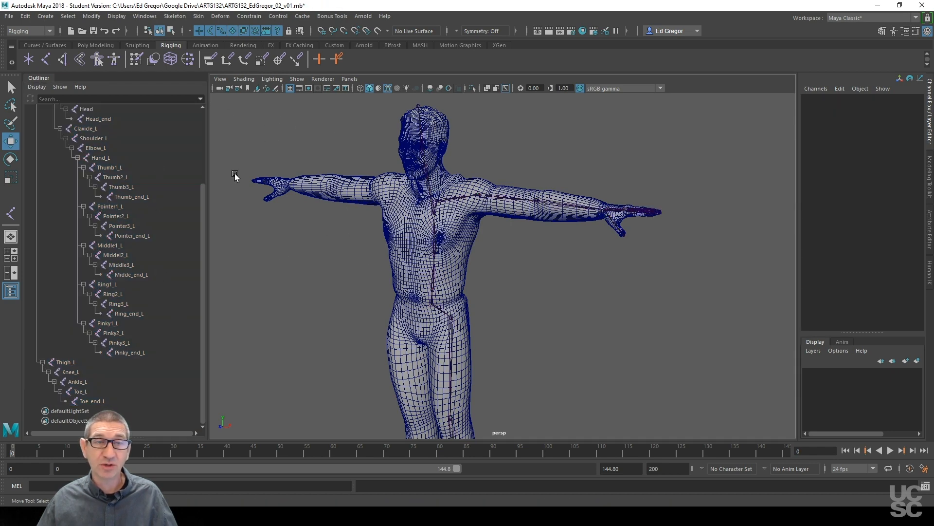
Select every joint in the scene by type
{"action": "left_click", "coordinate": [68, 16]}
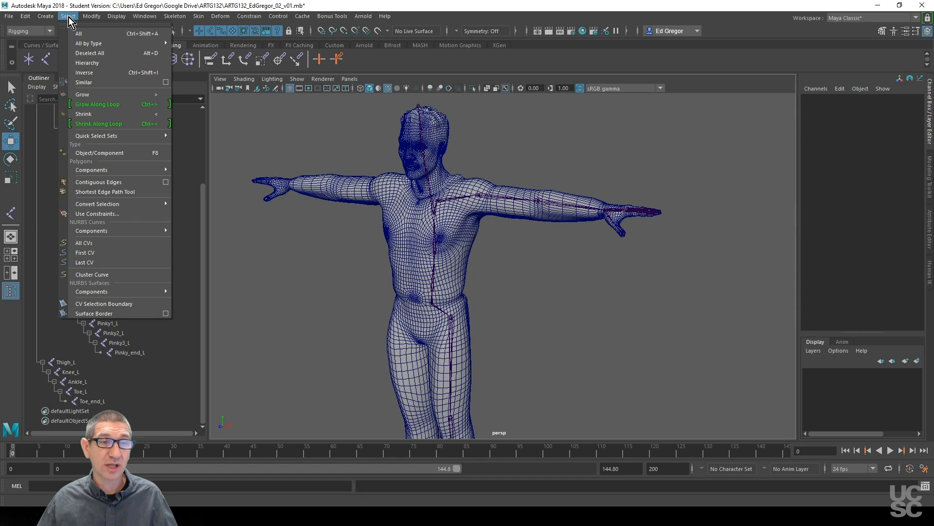
{"action": "mouse_move", "coordinate": [80, 41]}
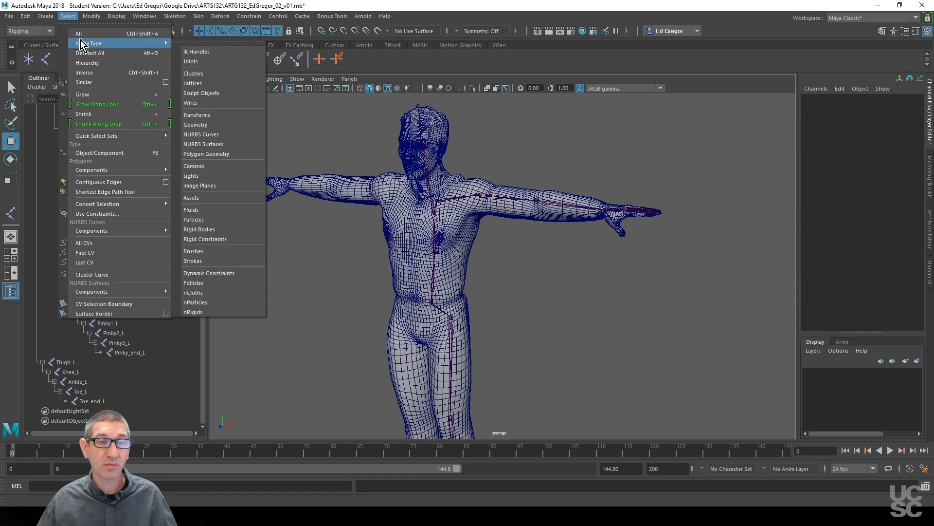
{"action": "left_click", "coordinate": [198, 62]}
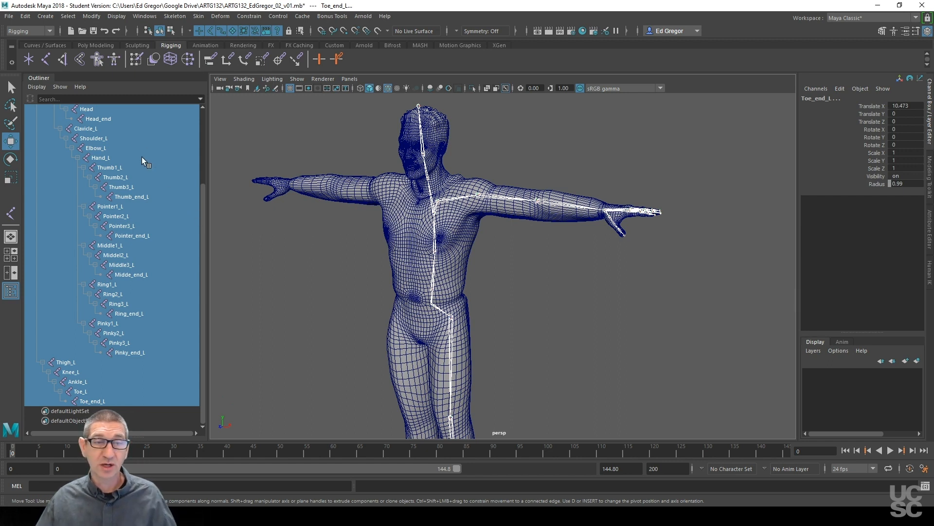
{"action": "scroll", "coordinate": [137, 177], "scroll_direction": "up", "scroll_amount": 3}
{"action": "left_click", "coordinate": [76, 157]}
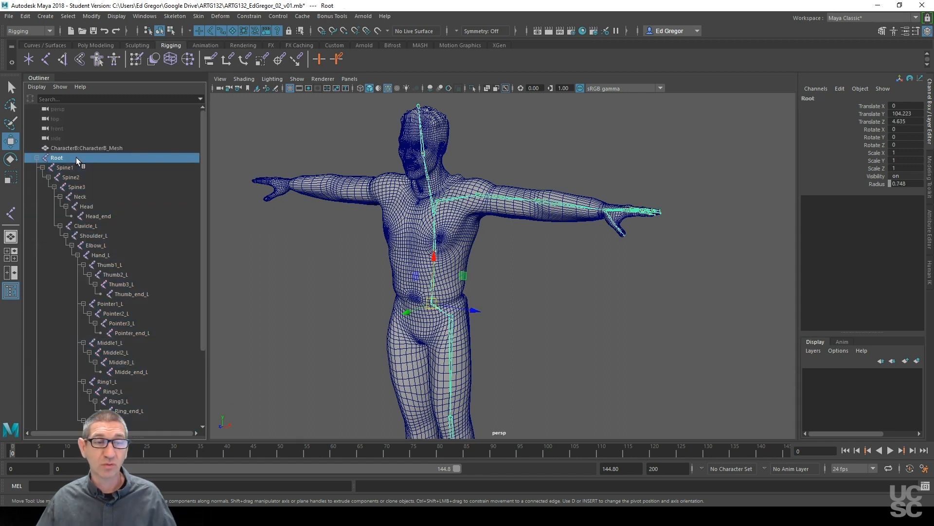
{"action": "left_click", "coordinate": [67, 16]}
{"action": "mouse_move", "coordinate": [92, 43]}
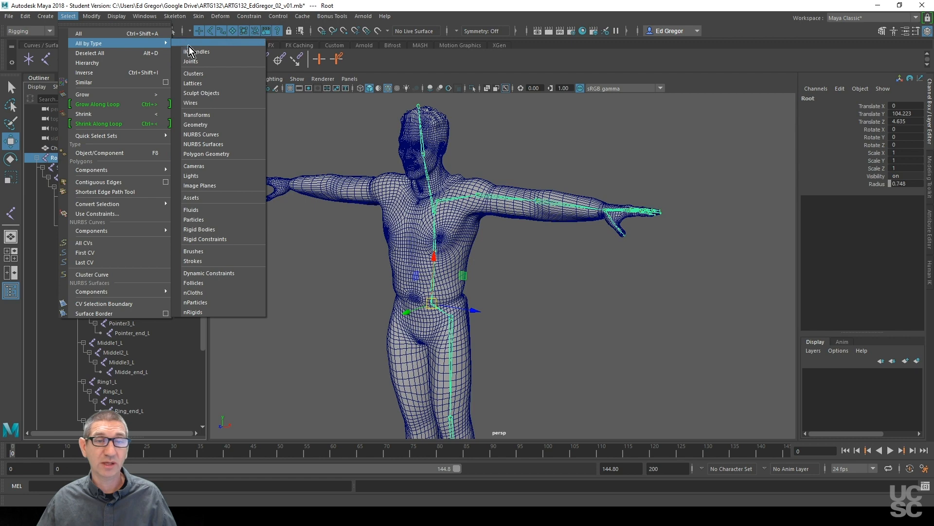
{"action": "left_click", "coordinate": [206, 63]}
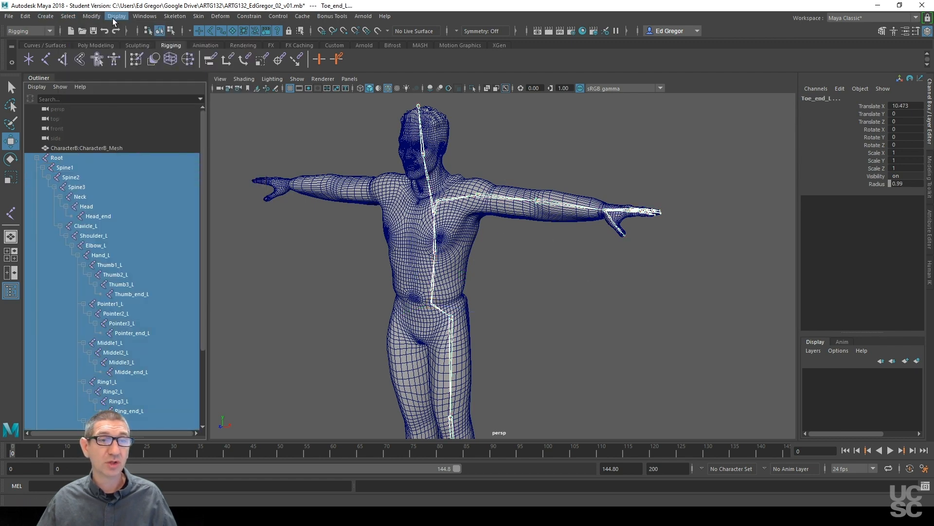
Freeze translate, rotate and scale on all selected joints, and freeze them again with only Rotate enabled
{"action": "left_click", "coordinate": [92, 17]}
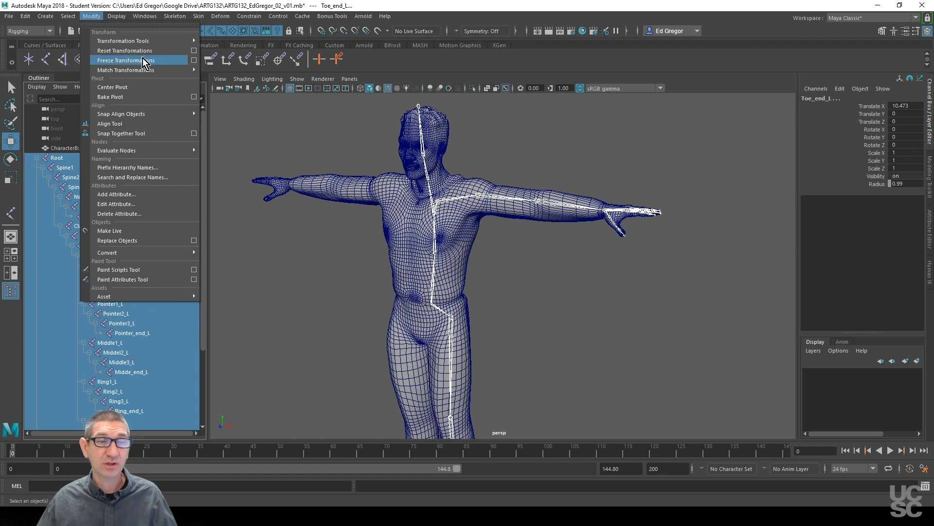
{"action": "left_click", "coordinate": [194, 60]}
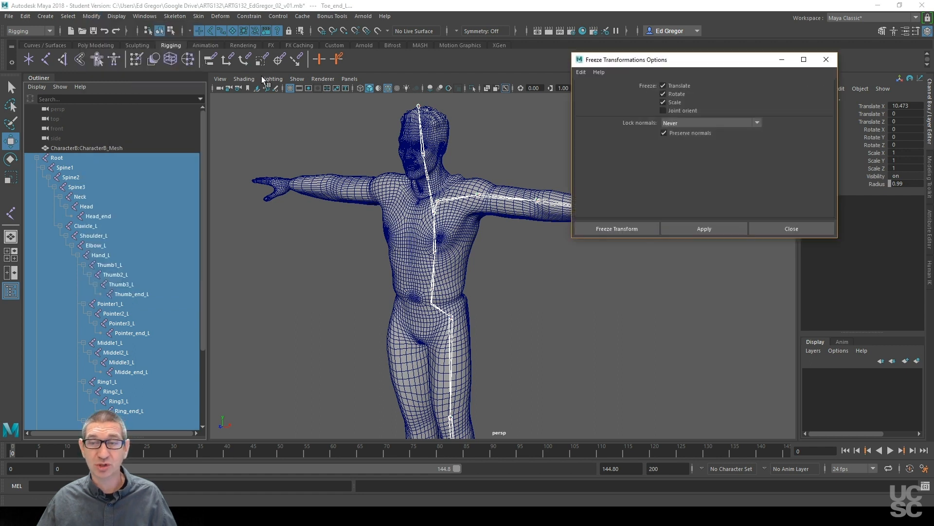
{"action": "left_click_drag", "start_coordinate": [682, 66], "coordinate": [675, 36]}
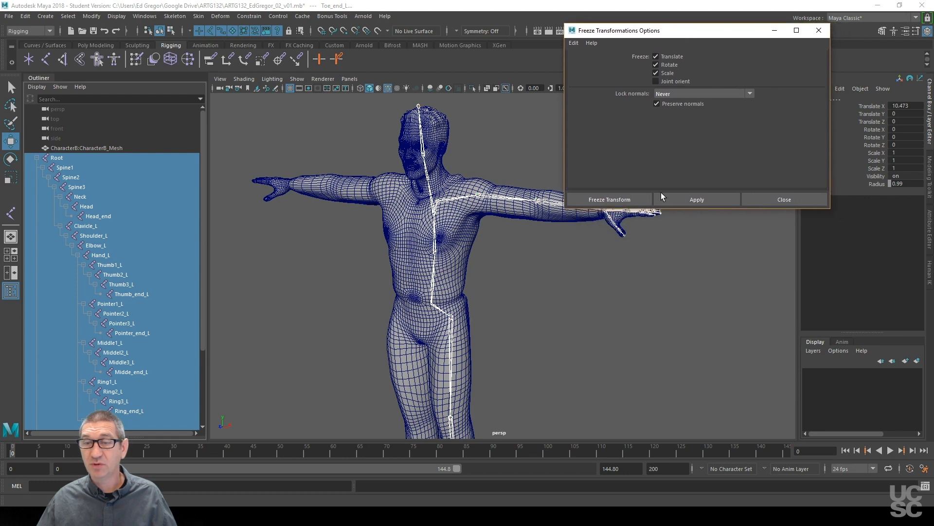
{"action": "left_click", "coordinate": [690, 201]}
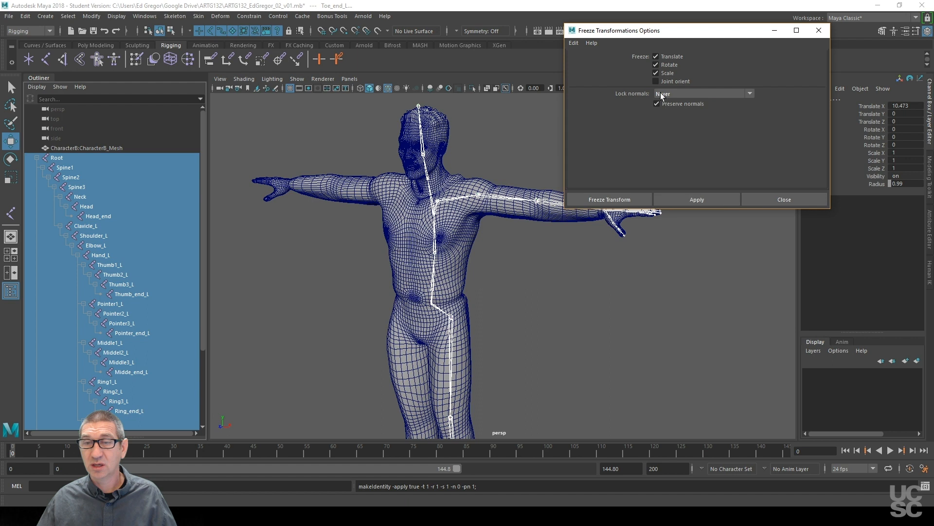
{"action": "mouse_move", "coordinate": [669, 33]}
{"action": "left_mouse_down"}
{"action": "mouse_move", "coordinate": [686, 205]}
{"action": "mouse_move", "coordinate": [648, 23]}
{"action": "mouse_move", "coordinate": [672, 28]}
{"action": "left_mouse_up"}
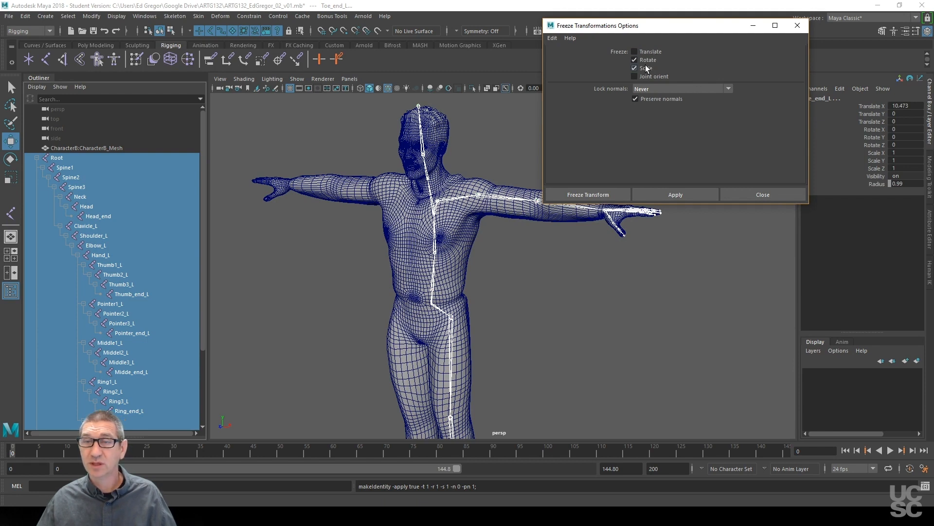
{"action": "left_click", "coordinate": [607, 194]}
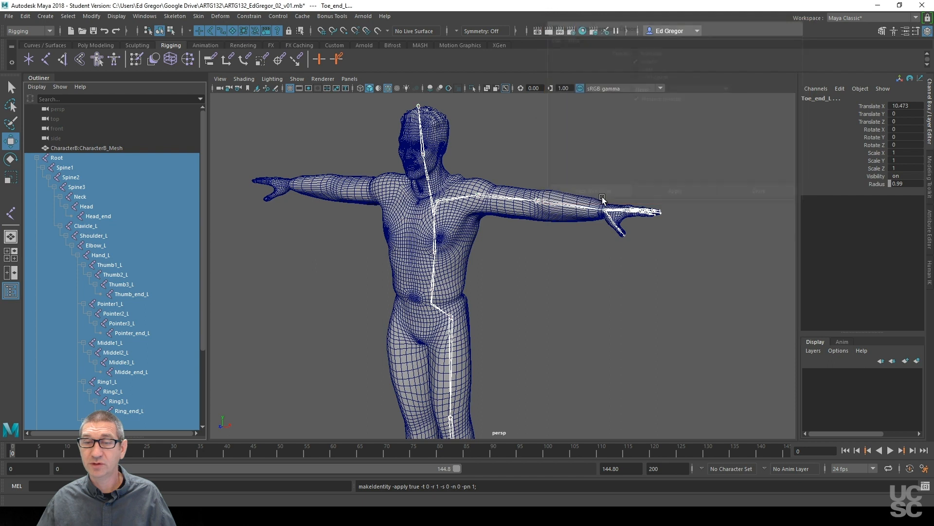
Select Elbow_L, Hand_L and Pointer1_L in turn and check their rotation values and axes along the arm and hand
{"action": "left_click", "coordinate": [492, 192]}
{"action": "key", "text": "Down"}
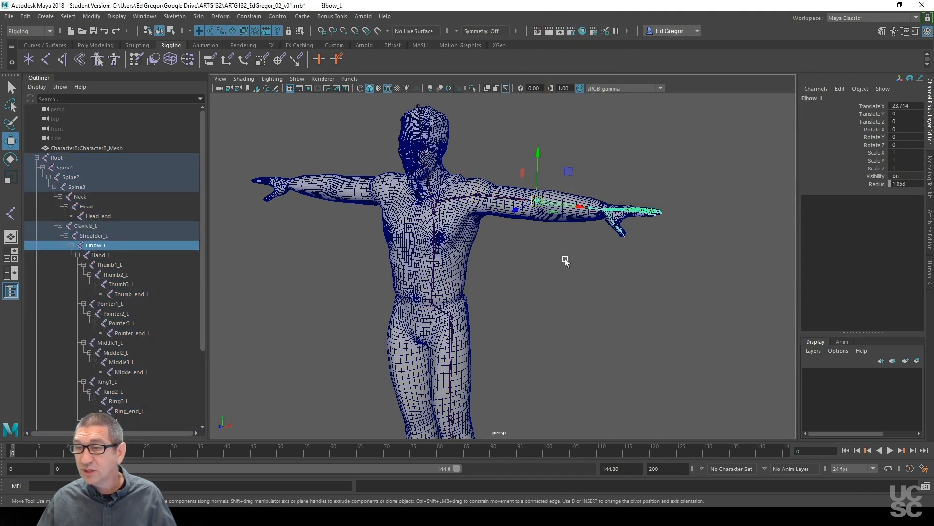
{"action": "middle_click_drag", "start_coordinate": [577, 276], "coordinate": [547, 273], "text": "alt"}
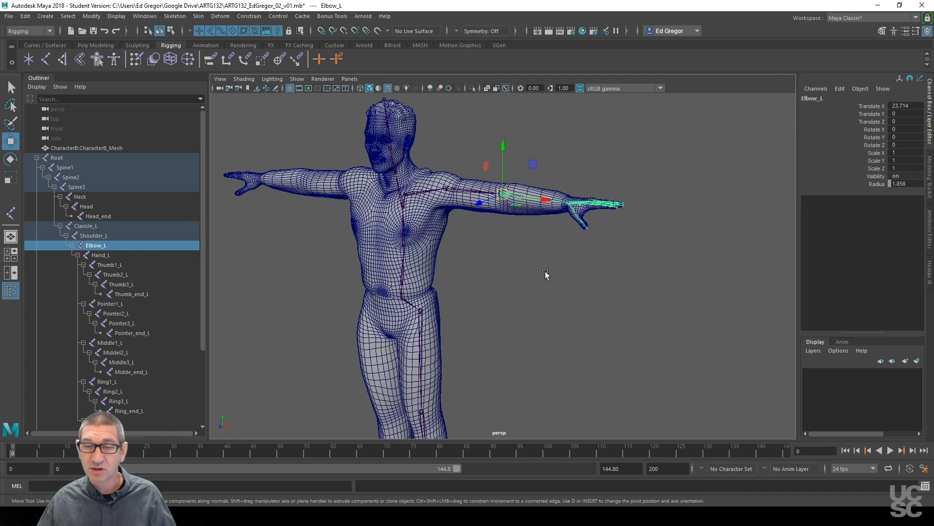
{"action": "right_click_drag", "start_coordinate": [547, 273], "coordinate": [665, 229], "text": "alt"}
{"action": "middle_click_drag", "start_coordinate": [665, 229], "coordinate": [636, 269], "text": "alt"}
{"action": "left_click_drag", "start_coordinate": [636, 270], "coordinate": [621, 258], "text": "alt"}
{"action": "left_click", "coordinate": [628, 233]}
{"action": "left_click_drag", "start_coordinate": [604, 292], "coordinate": [490, 334], "text": "alt"}
{"action": "right_click_drag", "start_coordinate": [490, 333], "coordinate": [630, 310], "text": "alt"}
{"action": "left_click_drag", "start_coordinate": [630, 311], "coordinate": [554, 309], "text": "alt"}
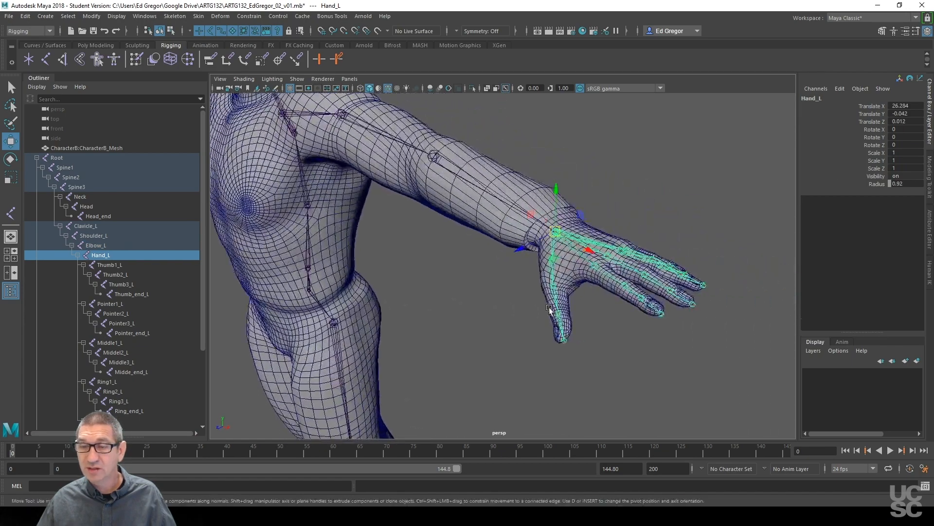
{"action": "left_click", "coordinate": [597, 291]}
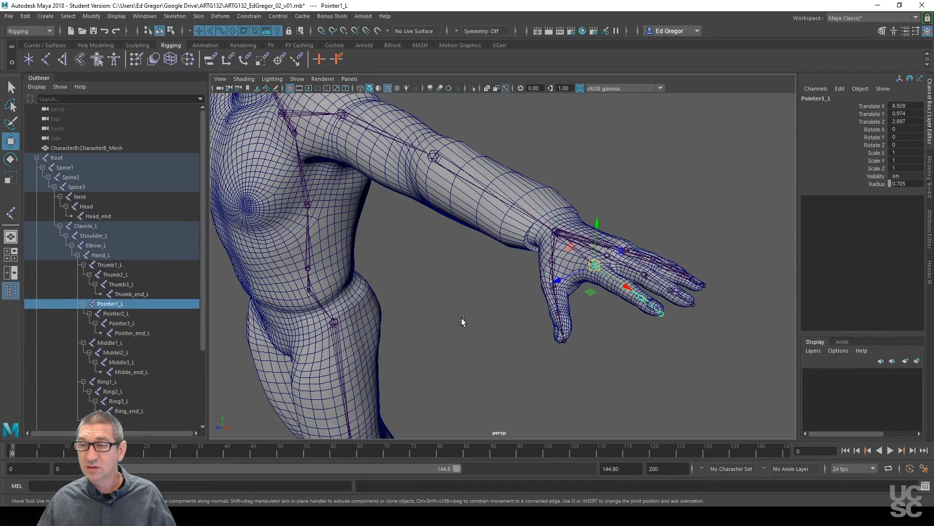
{"action": "left_click_drag", "start_coordinate": [462, 317], "coordinate": [483, 316], "text": "alt"}
{"action": "right_click_drag", "start_coordinate": [482, 316], "coordinate": [444, 318], "text": "alt"}
{"action": "middle_click_drag", "start_coordinate": [444, 318], "coordinate": [568, 269], "text": "alt"}
{"action": "right_click_drag", "start_coordinate": [568, 269], "coordinate": [605, 278], "text": "alt"}
{"action": "middle_click_drag", "start_coordinate": [605, 277], "coordinate": [603, 302], "text": "alt"}
{"action": "right_click_drag", "start_coordinate": [603, 302], "coordinate": [565, 297], "text": "alt"}
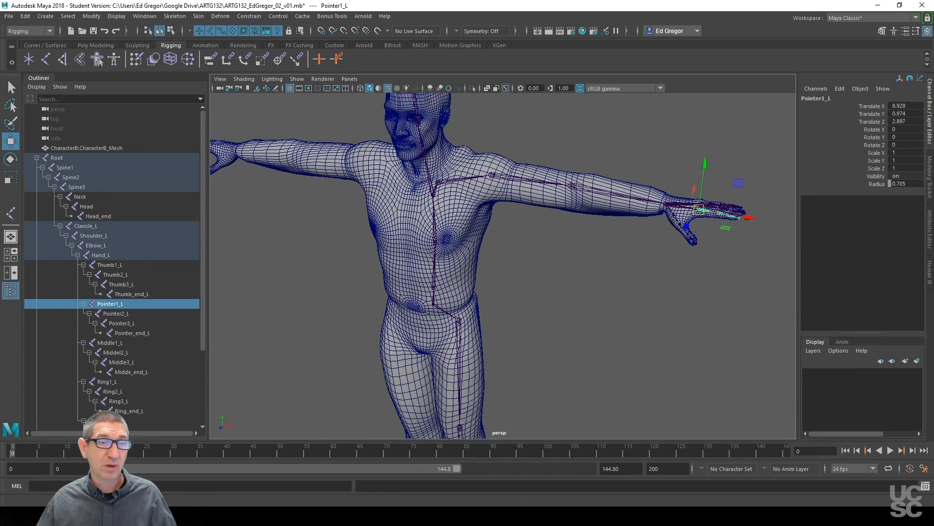
Rotate the Spine1 through Neck joints together by about 33° in Z and 20° in Y to test the skeleton
{"action": "left_click", "coordinate": [79, 168]}
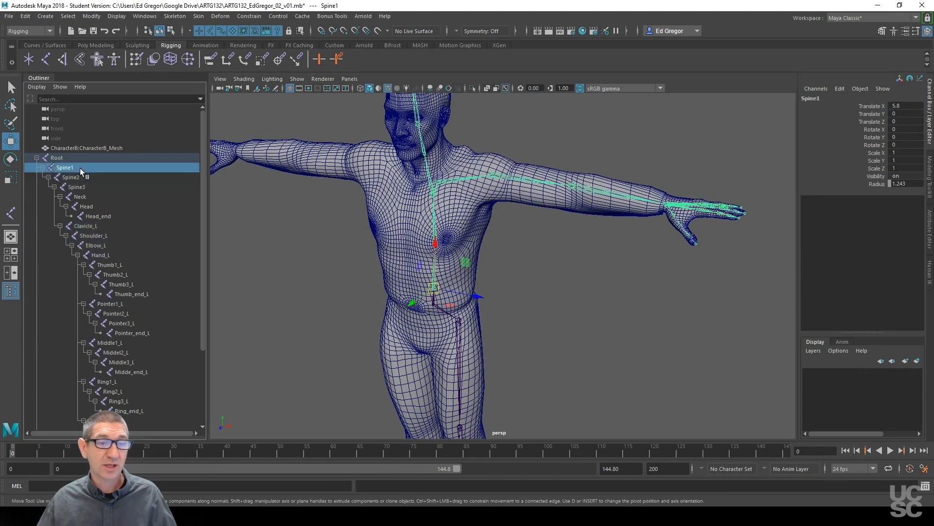
{"action": "left_click", "coordinate": [95, 196], "text": "shift"}
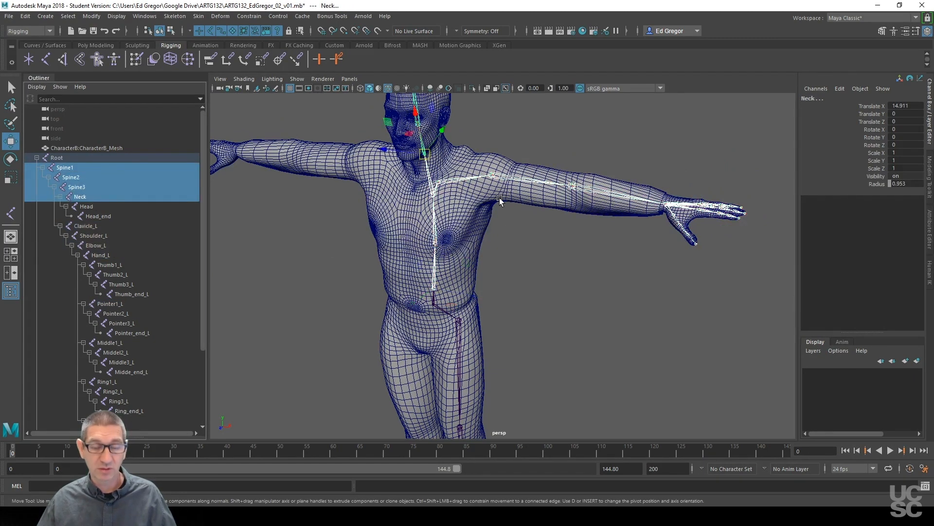
{"action": "key", "text": "e"}
{"action": "left_click_drag", "start_coordinate": [403, 155], "coordinate": [412, 197]}
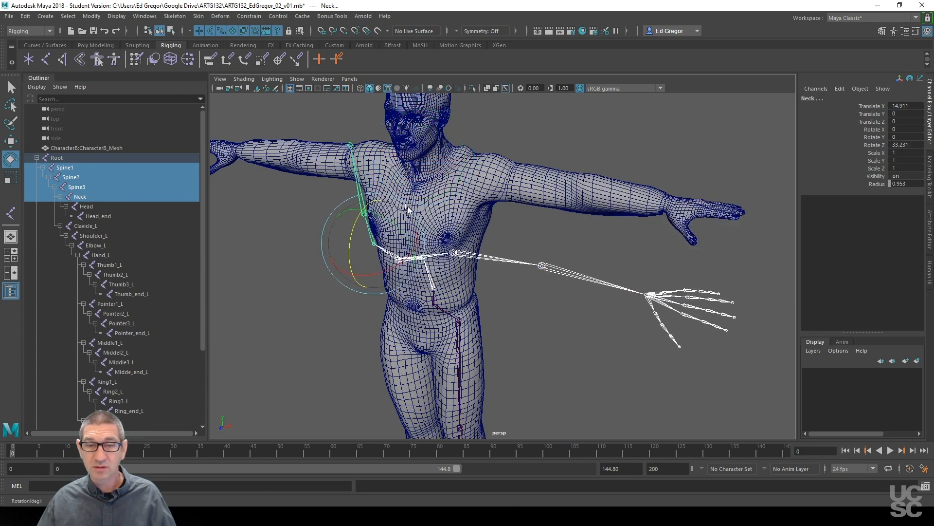
{"action": "left_click_drag", "start_coordinate": [400, 232], "coordinate": [406, 239]}
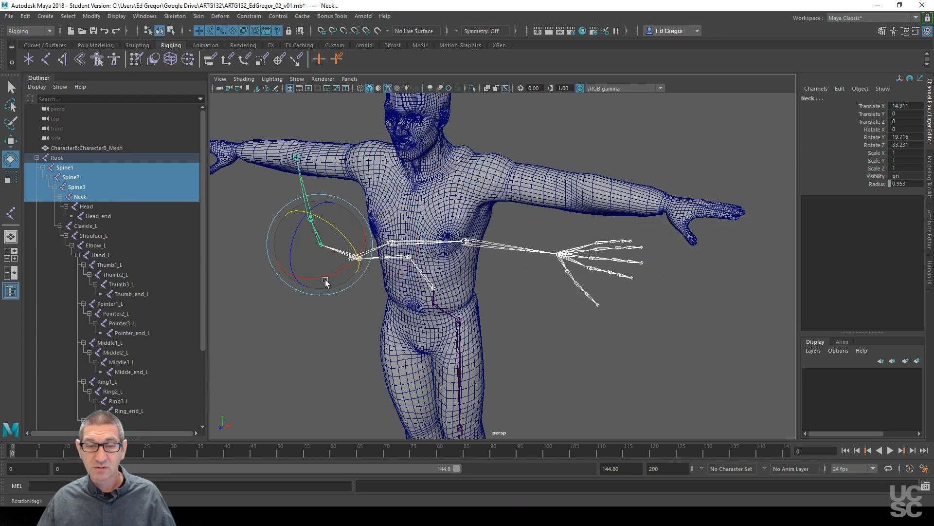
Rotate the joints from Elbow_L through Midde_end_L together to about 6° in X, -10° in Y and 58° in Z
{"action": "left_click_drag", "start_coordinate": [108, 245], "coordinate": [117, 371]}
{"action": "left_click_drag", "start_coordinate": [639, 294], "coordinate": [628, 319]}
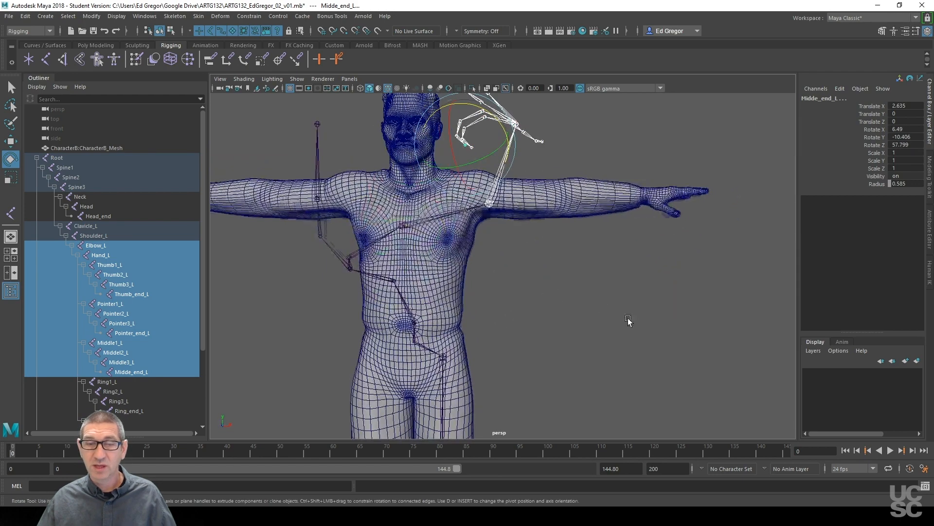
{"action": "right_click_drag", "start_coordinate": [628, 319], "coordinate": [546, 327], "text": "alt"}
{"action": "middle_click_drag", "start_coordinate": [584, 327], "coordinate": [588, 290], "text": "alt"}
{"action": "right_click_drag", "start_coordinate": [588, 290], "coordinate": [550, 321], "text": "alt"}
{"action": "middle_click_drag", "start_coordinate": [589, 287], "coordinate": [599, 267], "text": "alt"}
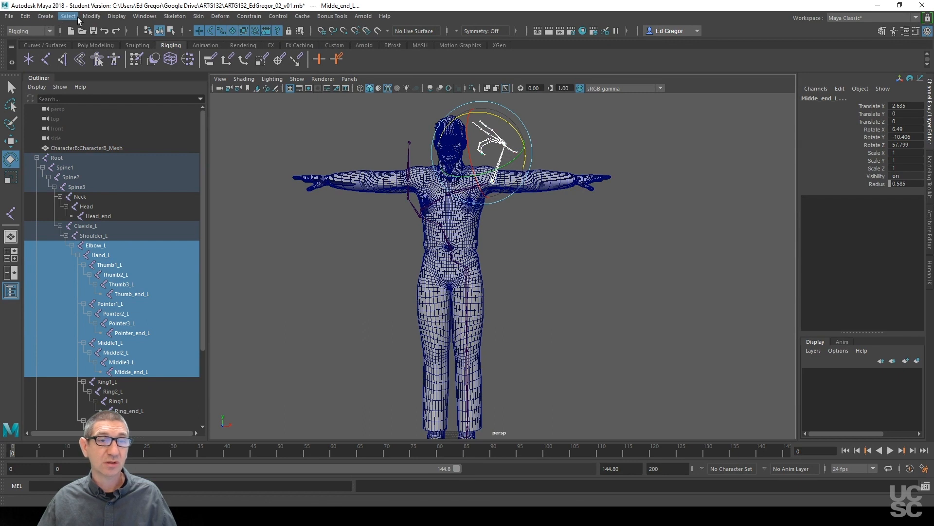
Select all joints in the scene by type and set their Rotate X, Y and Z values to 0
{"action": "left_click", "coordinate": [68, 16]}
{"action": "mouse_move", "coordinate": [92, 45]}
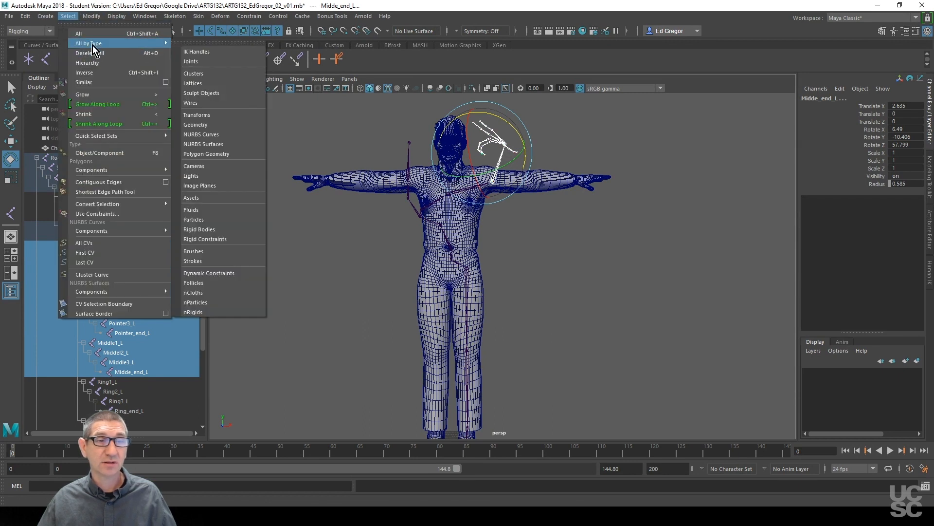
{"action": "left_click", "coordinate": [214, 64]}
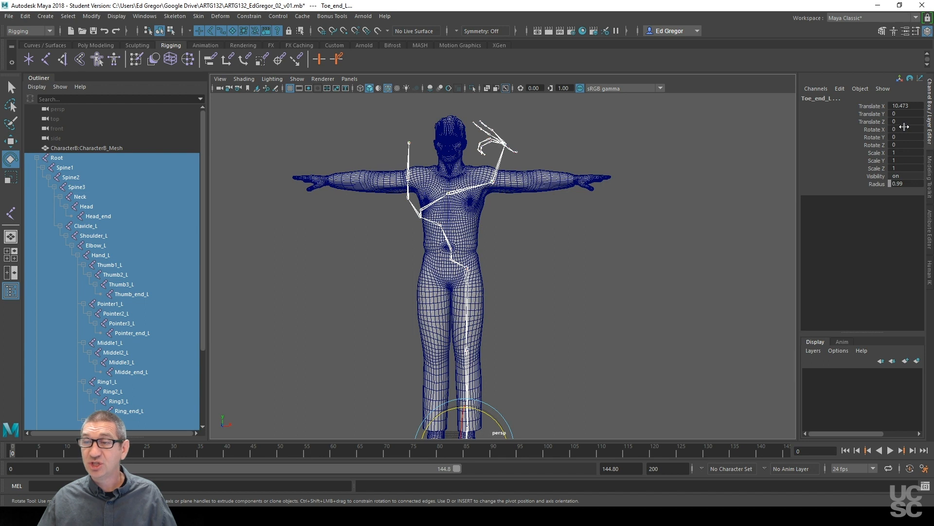
{"action": "left_click_drag", "start_coordinate": [904, 128], "coordinate": [904, 144]}
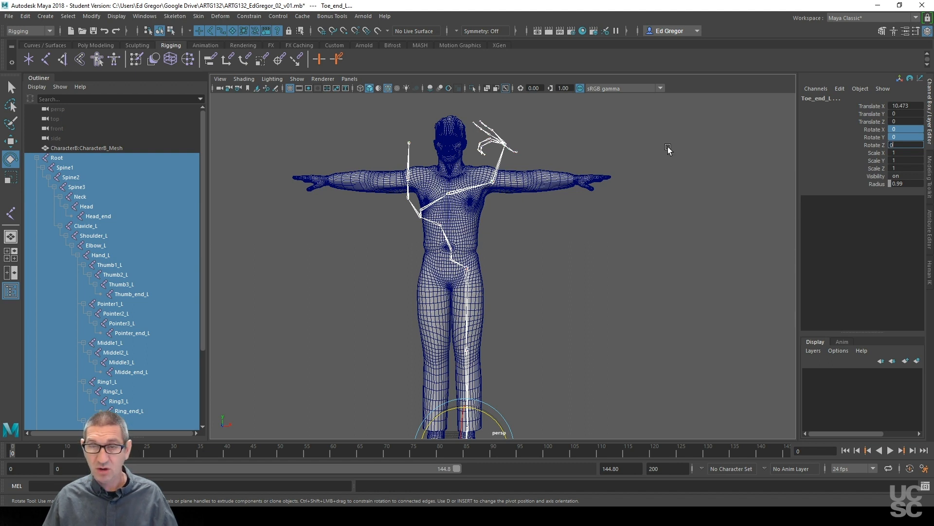
{"action": "key", "text": "Return"}
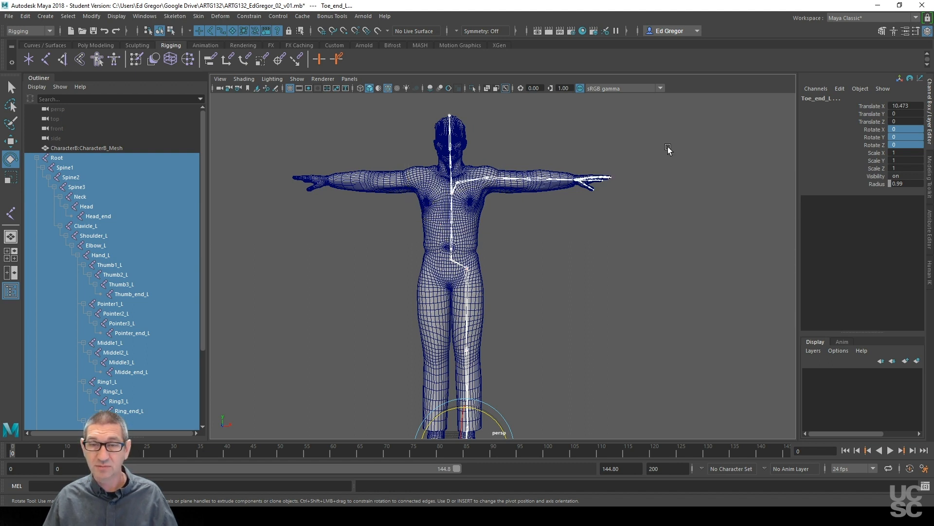
Deselect the joints and examine the skeleton's alignment inside the full character mesh from the front
{"action": "left_click_drag", "start_coordinate": [655, 229], "coordinate": [596, 264], "text": "alt"}
{"action": "right_click_drag", "start_coordinate": [596, 264], "coordinate": [592, 250], "text": "alt"}
{"action": "middle_click_drag", "start_coordinate": [592, 250], "coordinate": [574, 267], "text": "alt"}
{"action": "left_click_drag", "start_coordinate": [573, 269], "coordinate": [573, 290], "text": "alt"}
{"action": "mouse_move", "coordinate": [573, 290]}
{"action": "right_mouse_down", "text": "alt"}
{"action": "mouse_move", "coordinate": [620, 298]}
{"action": "mouse_move", "coordinate": [586, 304]}
{"action": "mouse_move", "coordinate": [571, 286]}
{"action": "mouse_move", "coordinate": [557, 289]}
{"action": "right_mouse_up", "text": "alt"}
{"action": "middle_click_drag", "start_coordinate": [557, 290], "coordinate": [556, 282], "text": "alt"}
{"action": "left_click", "coordinate": [592, 305]}
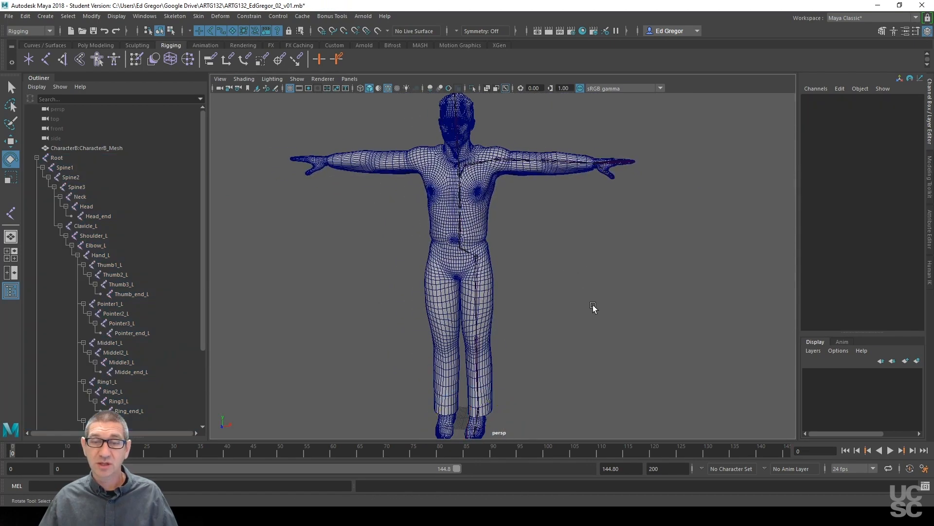
{"action": "middle_click_drag", "start_coordinate": [597, 317], "coordinate": [602, 304], "text": "alt"}
{"action": "right_click_drag", "start_coordinate": [602, 304], "coordinate": [585, 283], "text": "alt"}
{"action": "middle_click_drag", "start_coordinate": [586, 285], "coordinate": [587, 287], "text": "alt"}
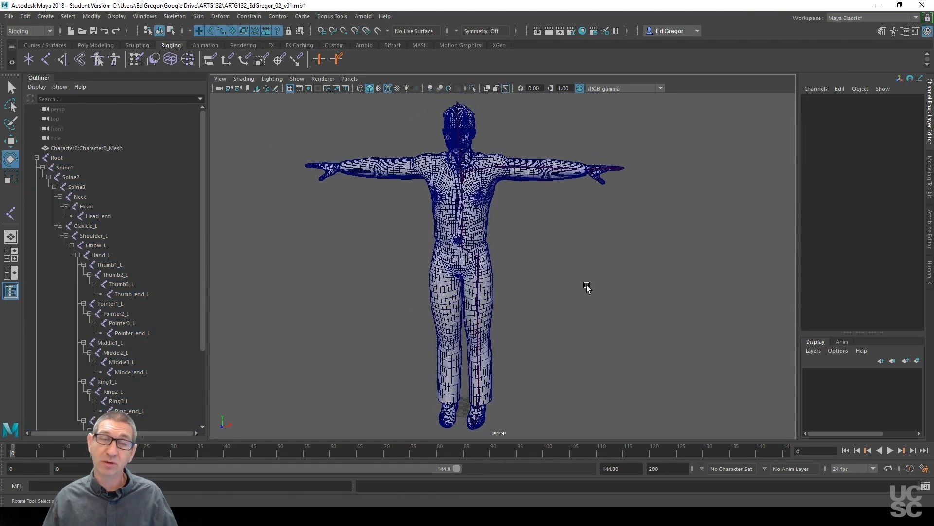